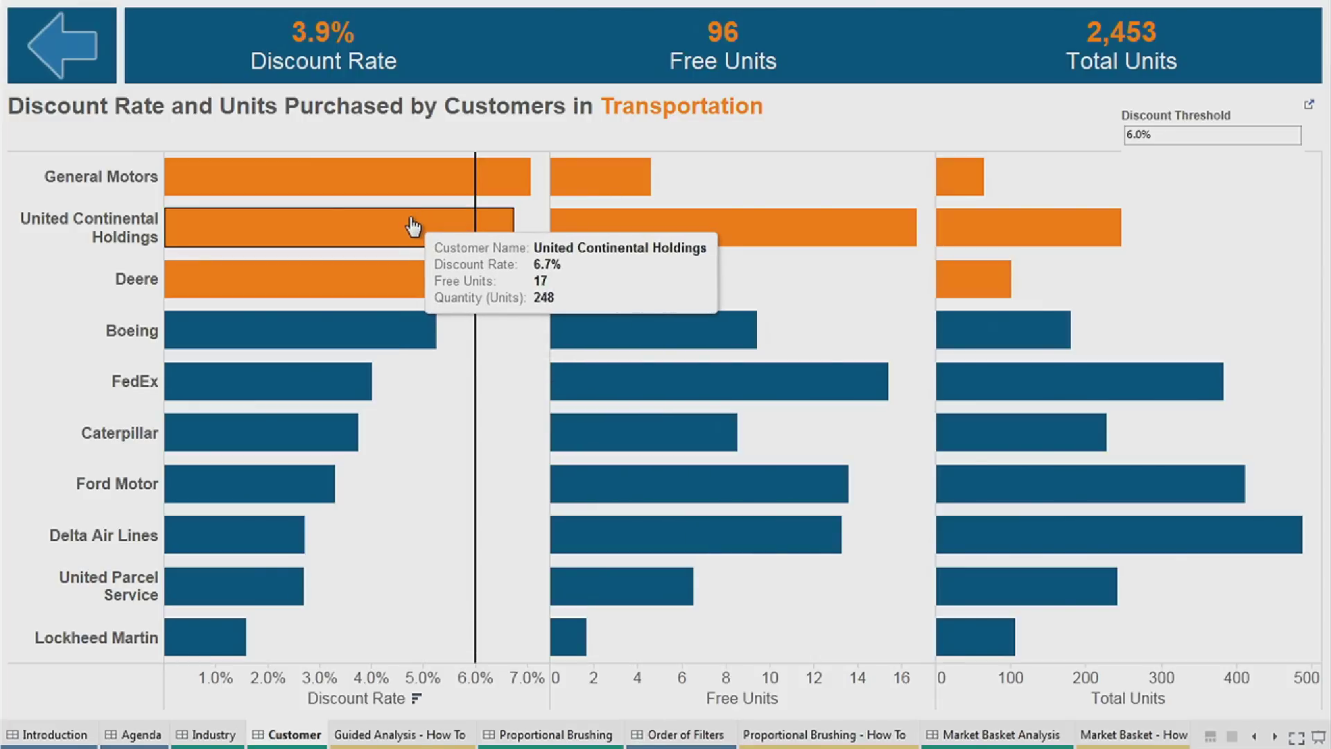
# Return to the industry overview, drill into the customers of the Tech industry, and go back to the overview.
pyautogui.click(77, 42)
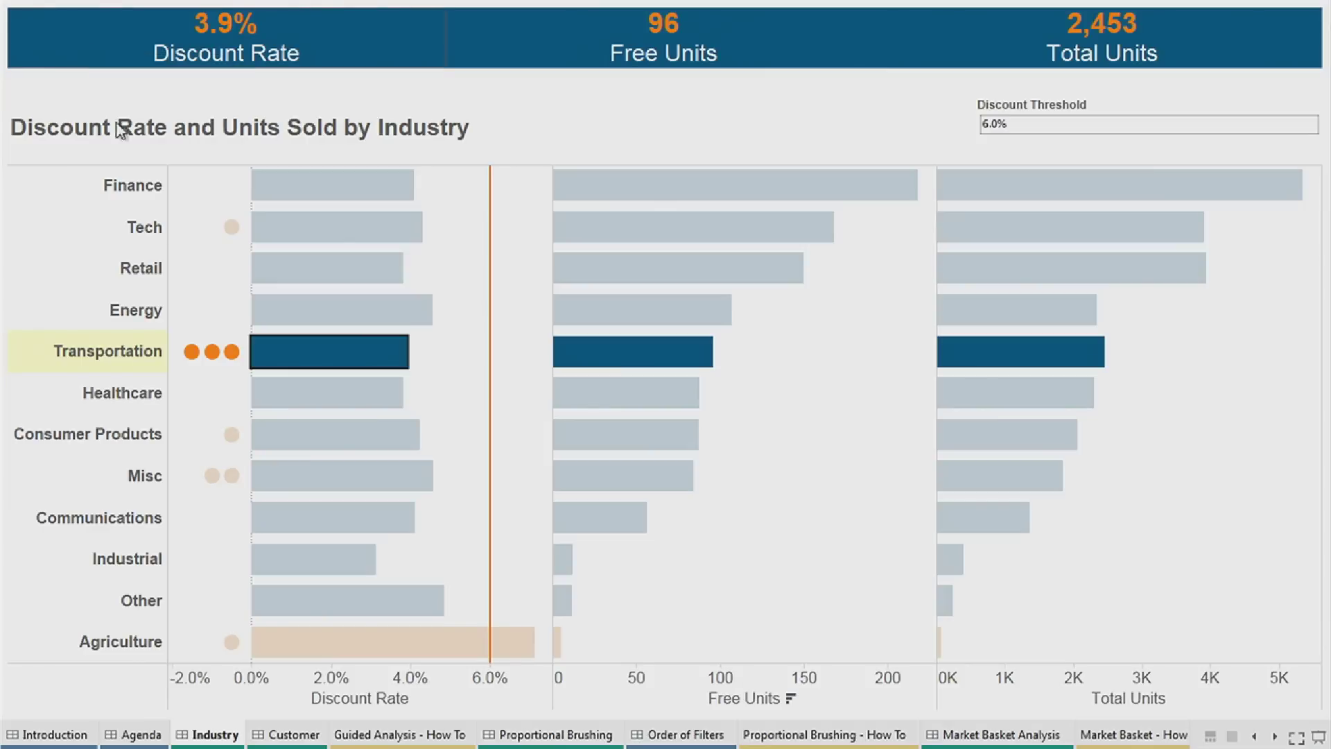
pyautogui.moveTo(309, 239)
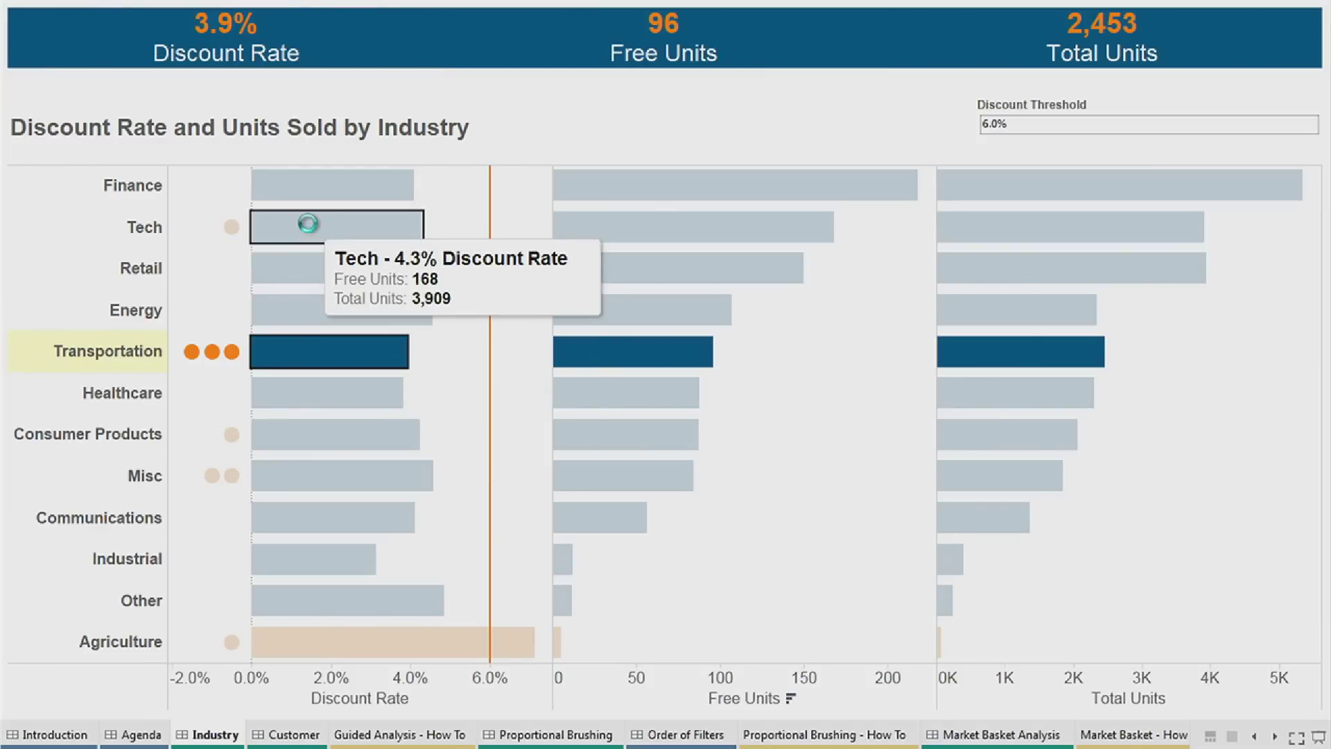
pyautogui.click(308, 223)
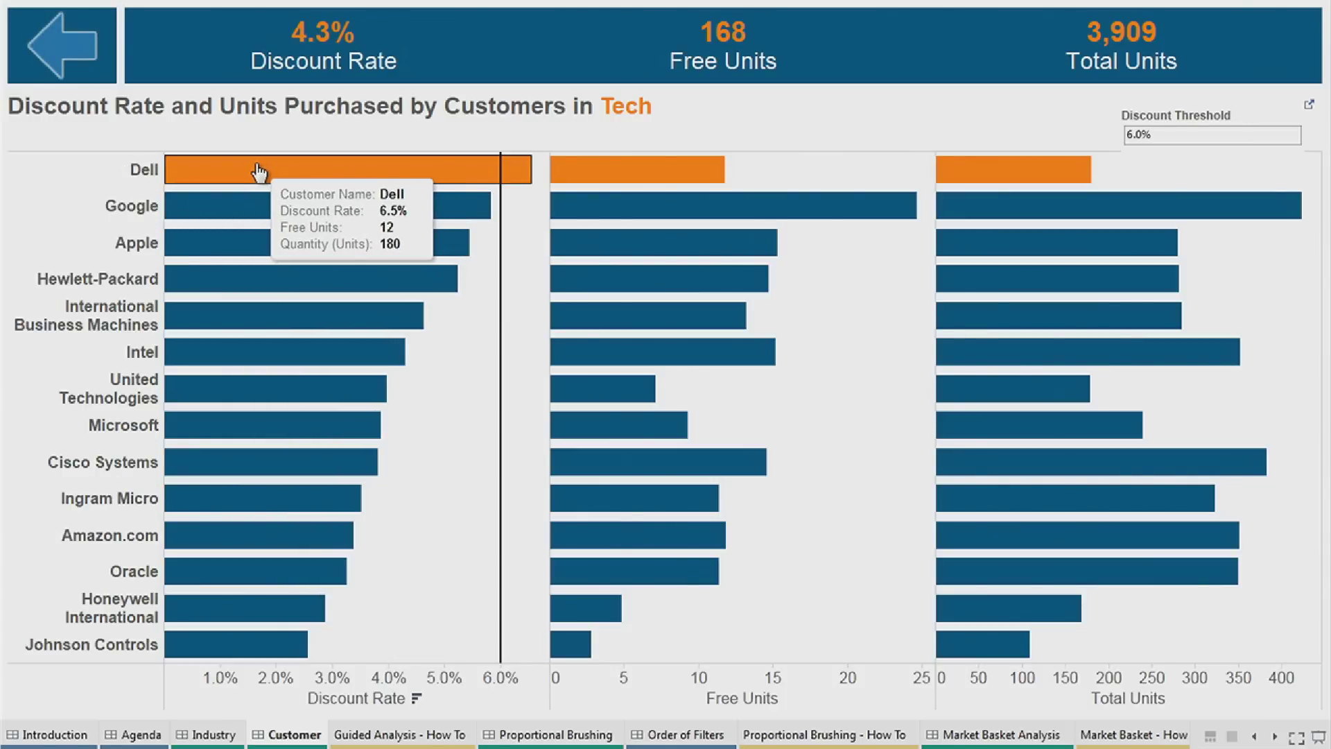
pyautogui.moveTo(296, 40)
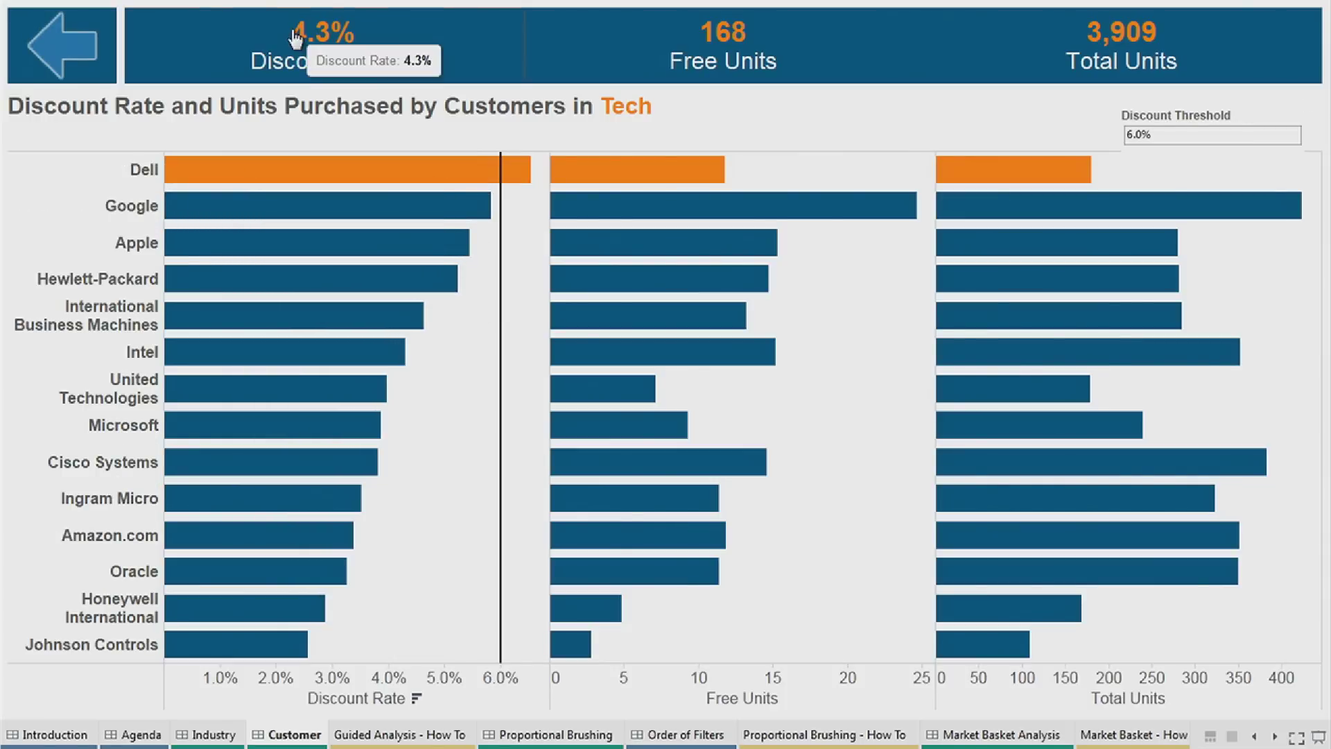
pyautogui.click(74, 42)
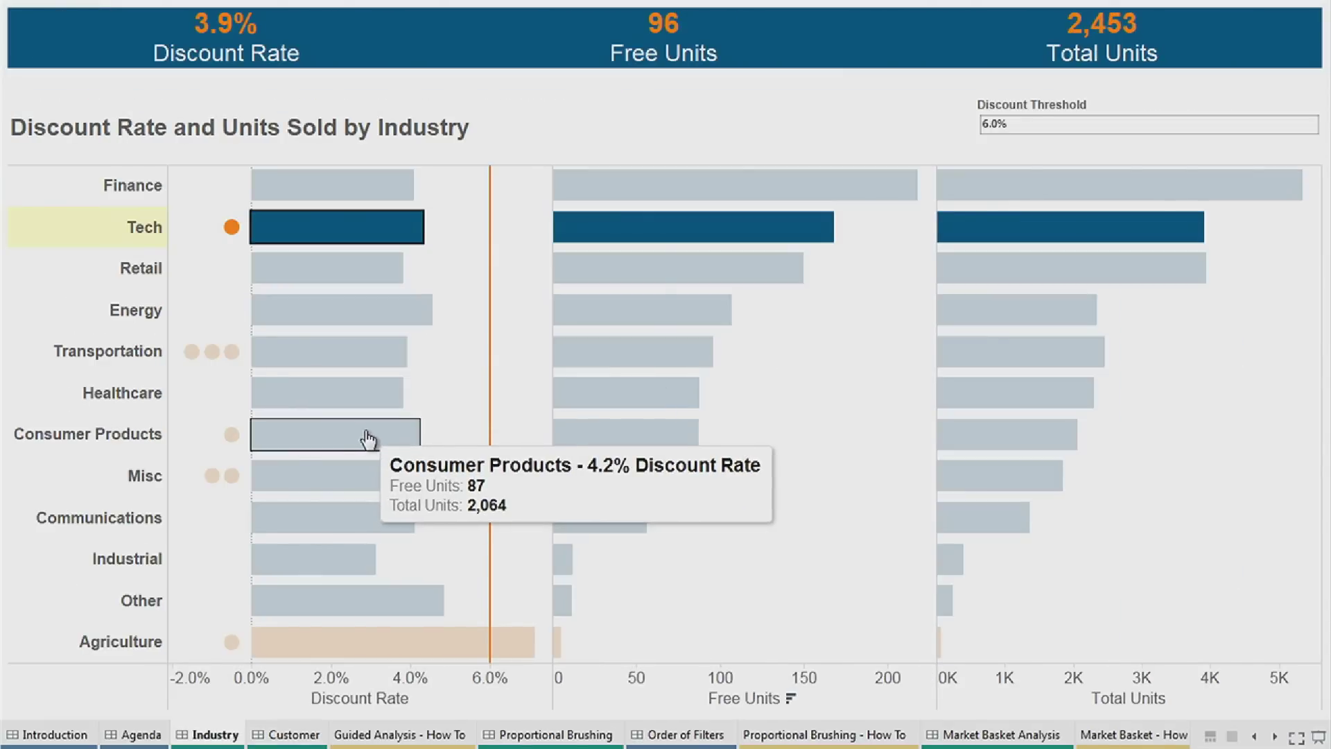
# Leave presentation mode, clearing the Tech selection, and open the Guided Analysis - How To worksheet.
pyautogui.press('Escape')
pyautogui.moveTo(555, 455)
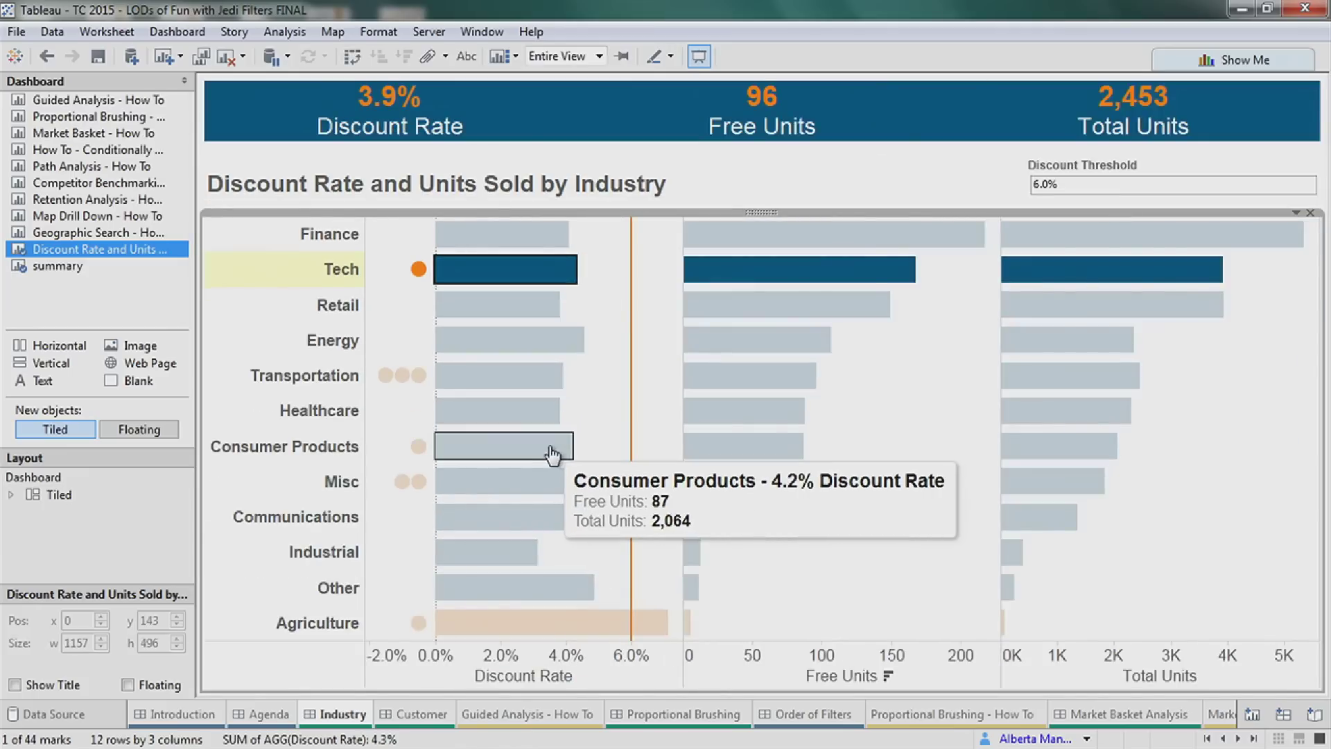
pyautogui.click(654, 327)
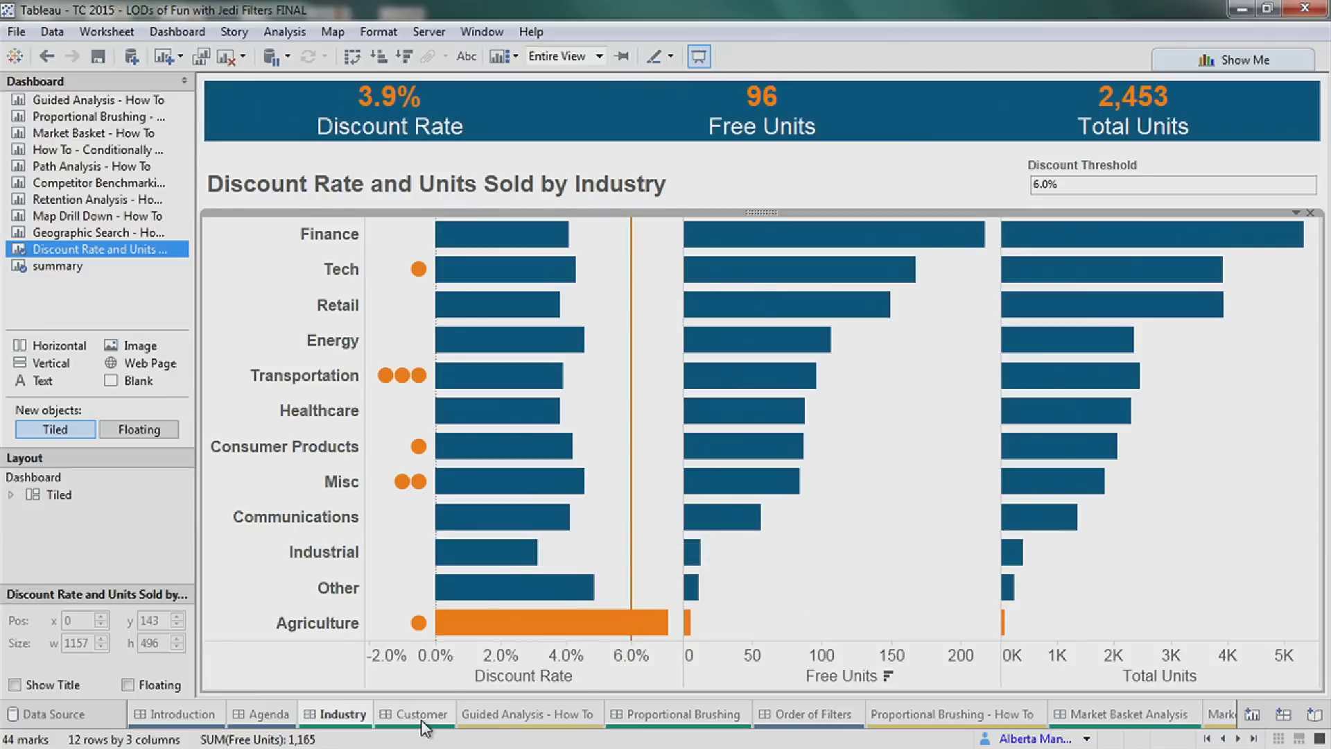
pyautogui.click(425, 726)
pyautogui.click(504, 723)
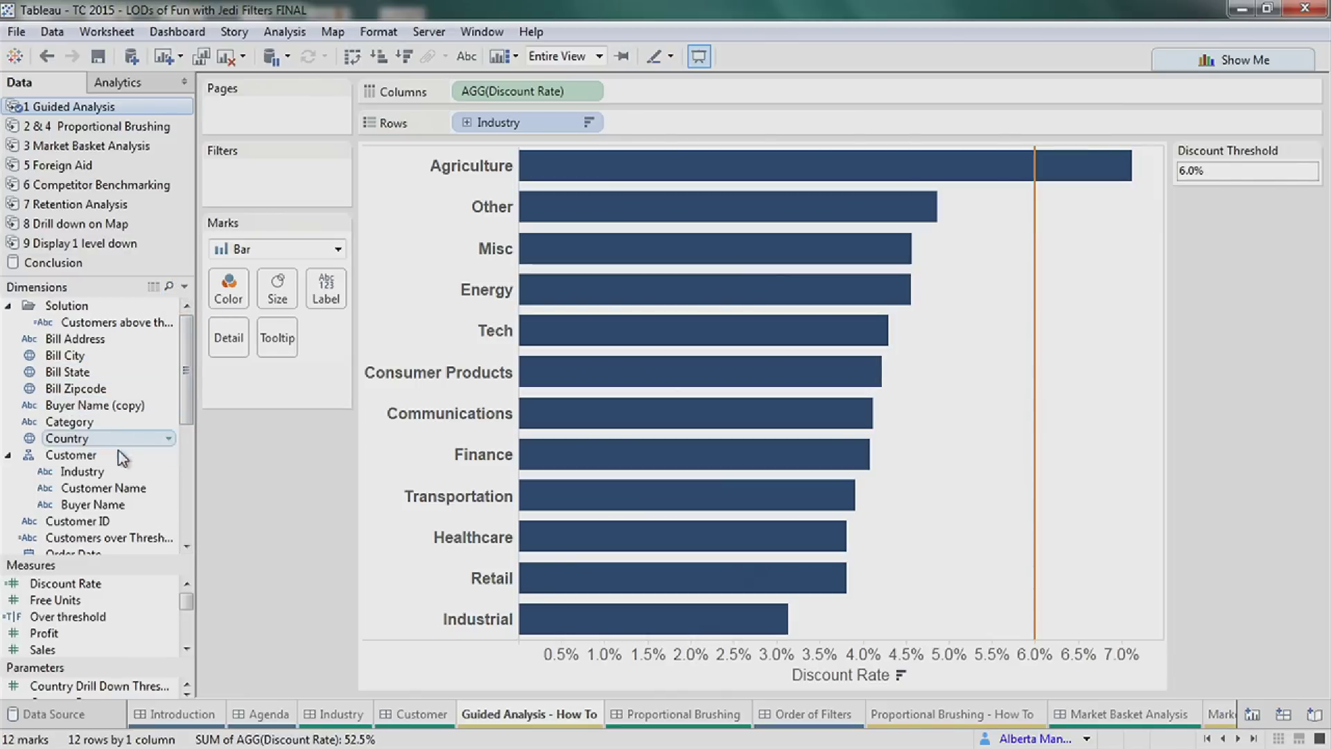
# Open the Customers over Threshold calculation with enlarged text and examine its FIXED discount rate expression per customer.
pyautogui.rightClick(154, 538)
pyautogui.click(232, 143)
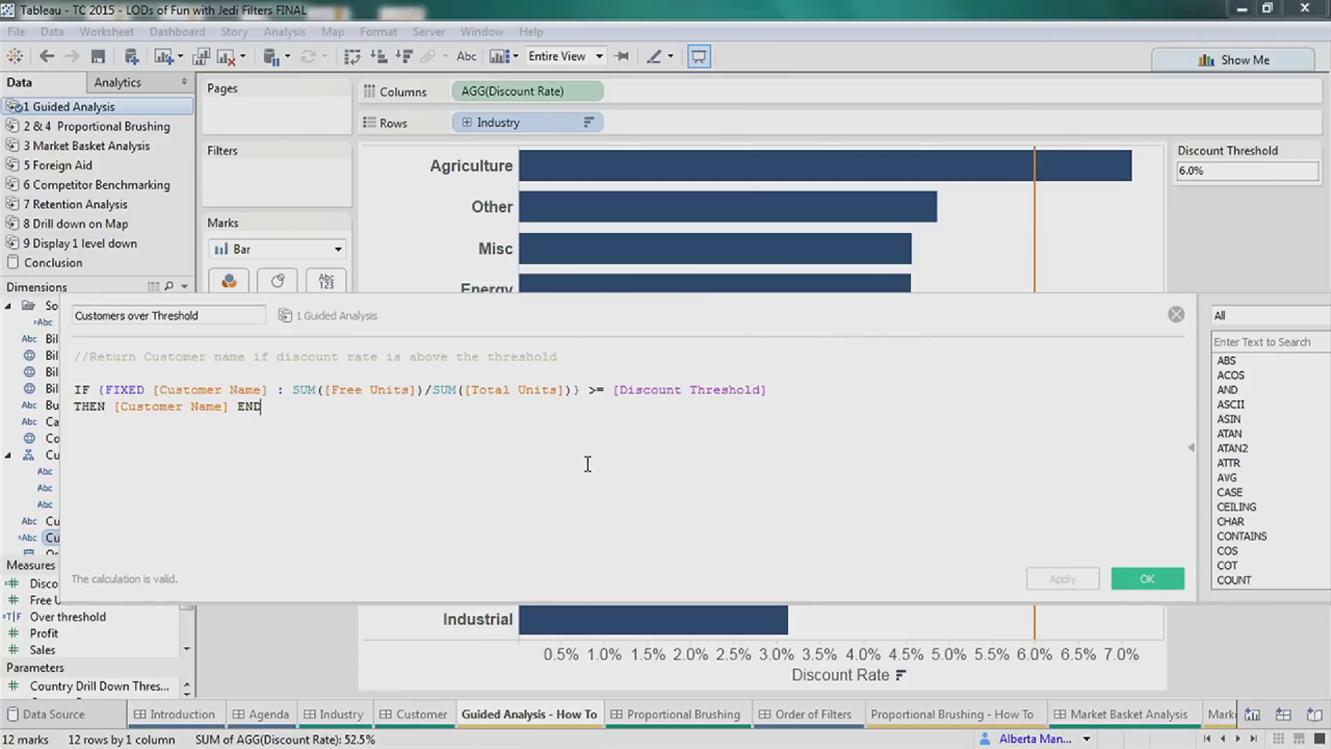
pyautogui.scroll(4, 587, 464)
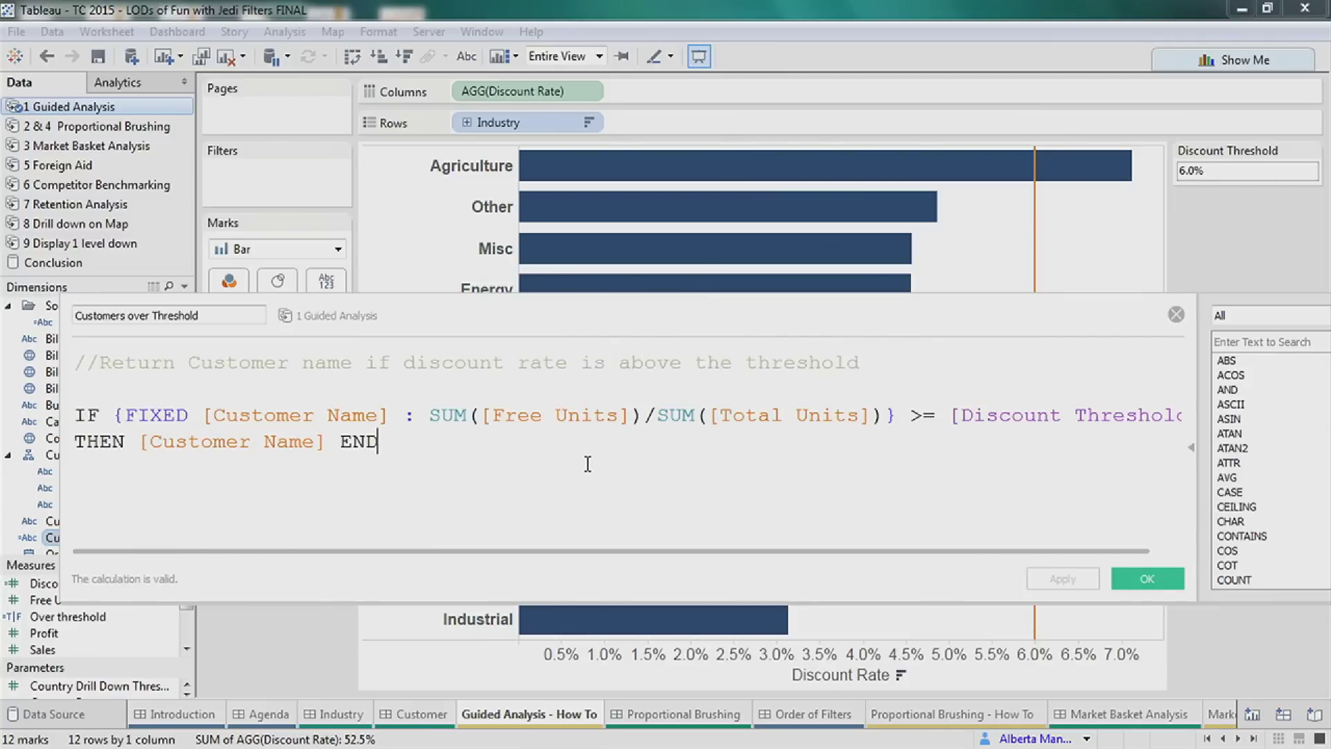
pyautogui.moveTo(63, 484); pyautogui.dragTo(17, 485)
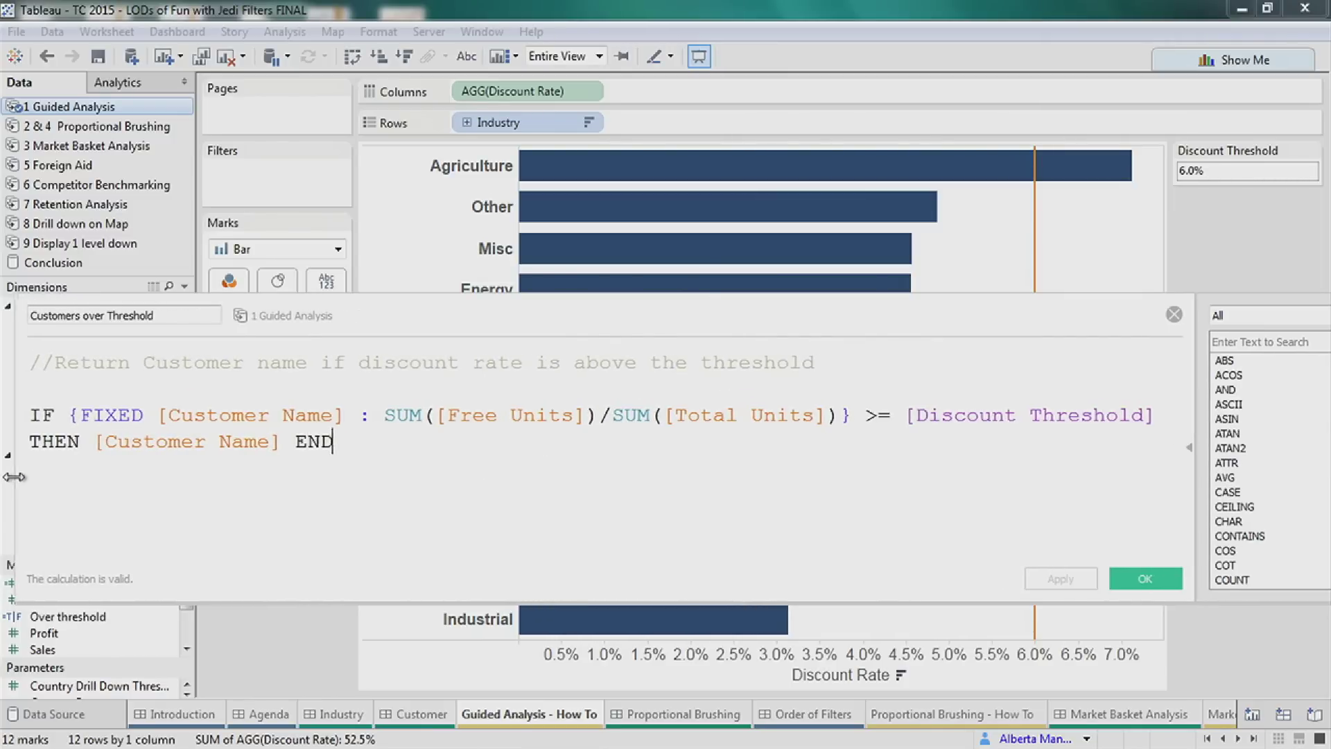
pyautogui.click(101, 414)
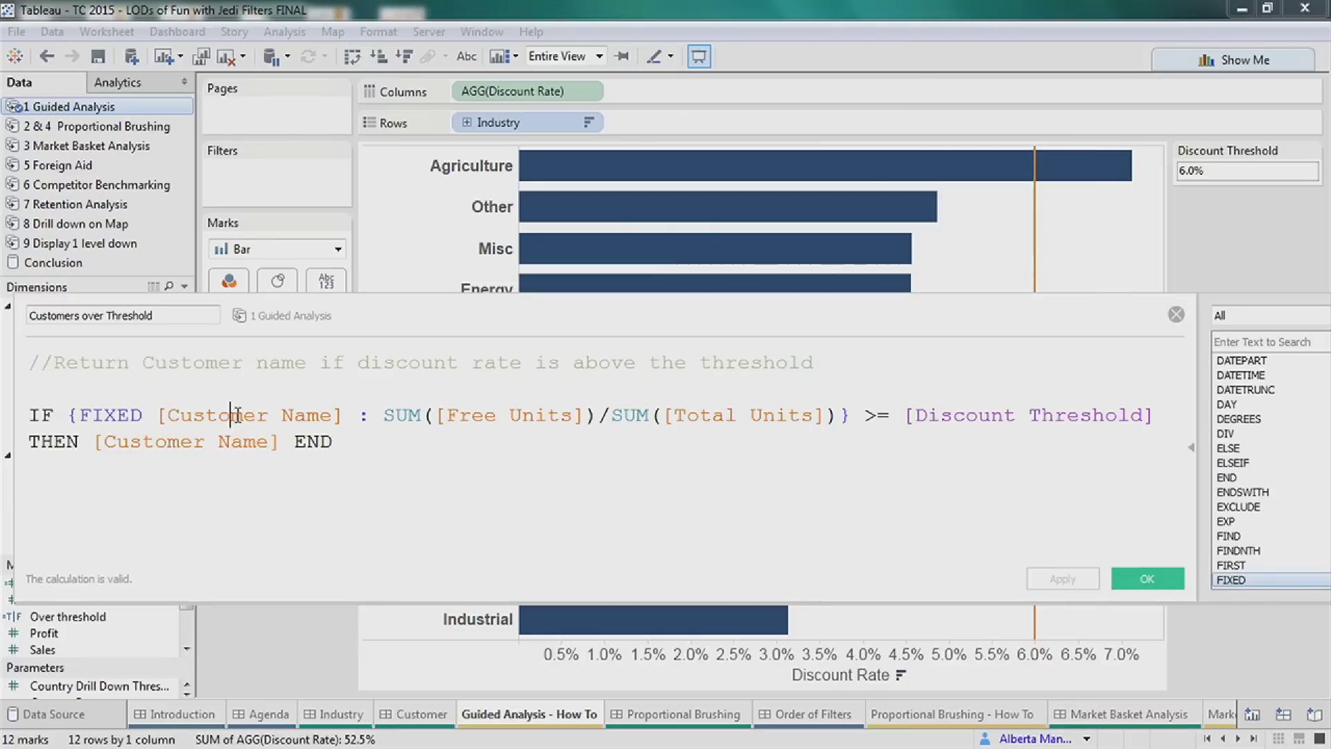
pyautogui.click(493, 420)
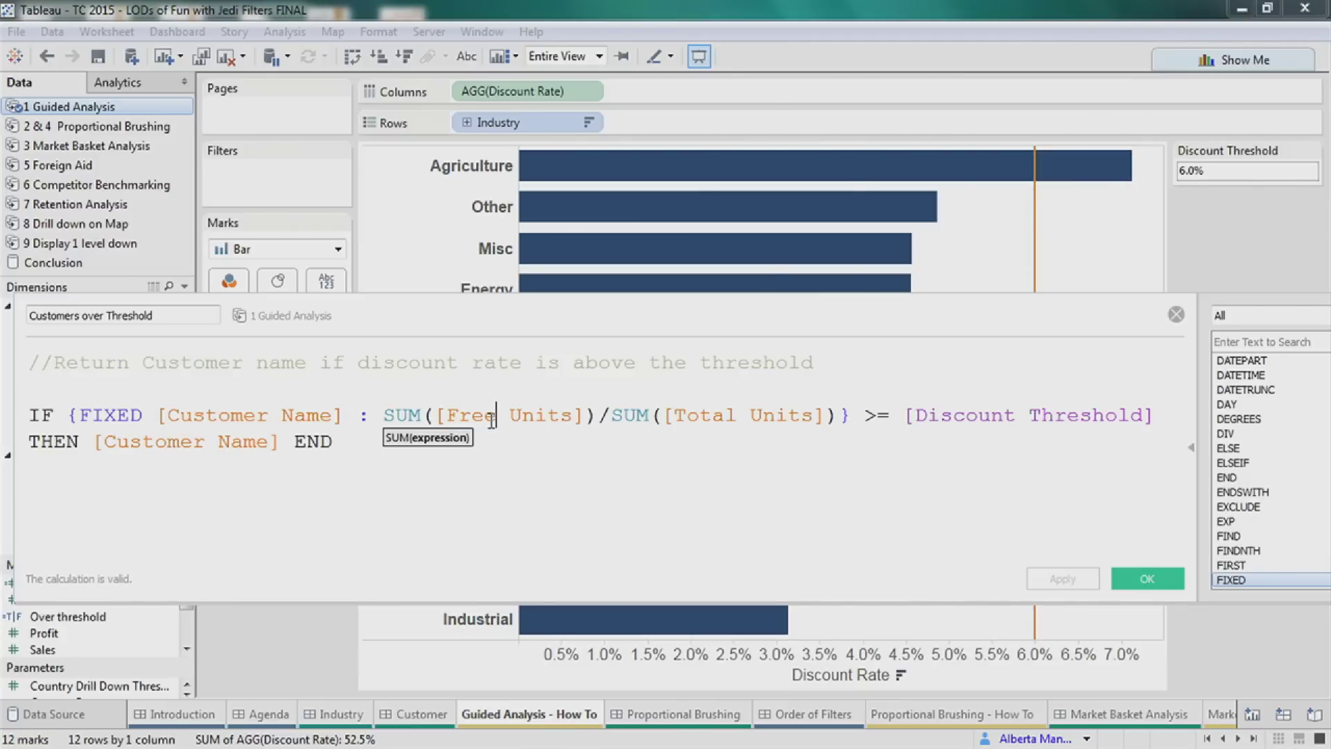
# Move the calculation editor off the chart and add an ad hoc avg(-0.001) calculation beside Discount Rate in Columns.
pyautogui.moveTo(495, 308); pyautogui.dragTo(548, 521)
pyautogui.doubleClick(634, 93)
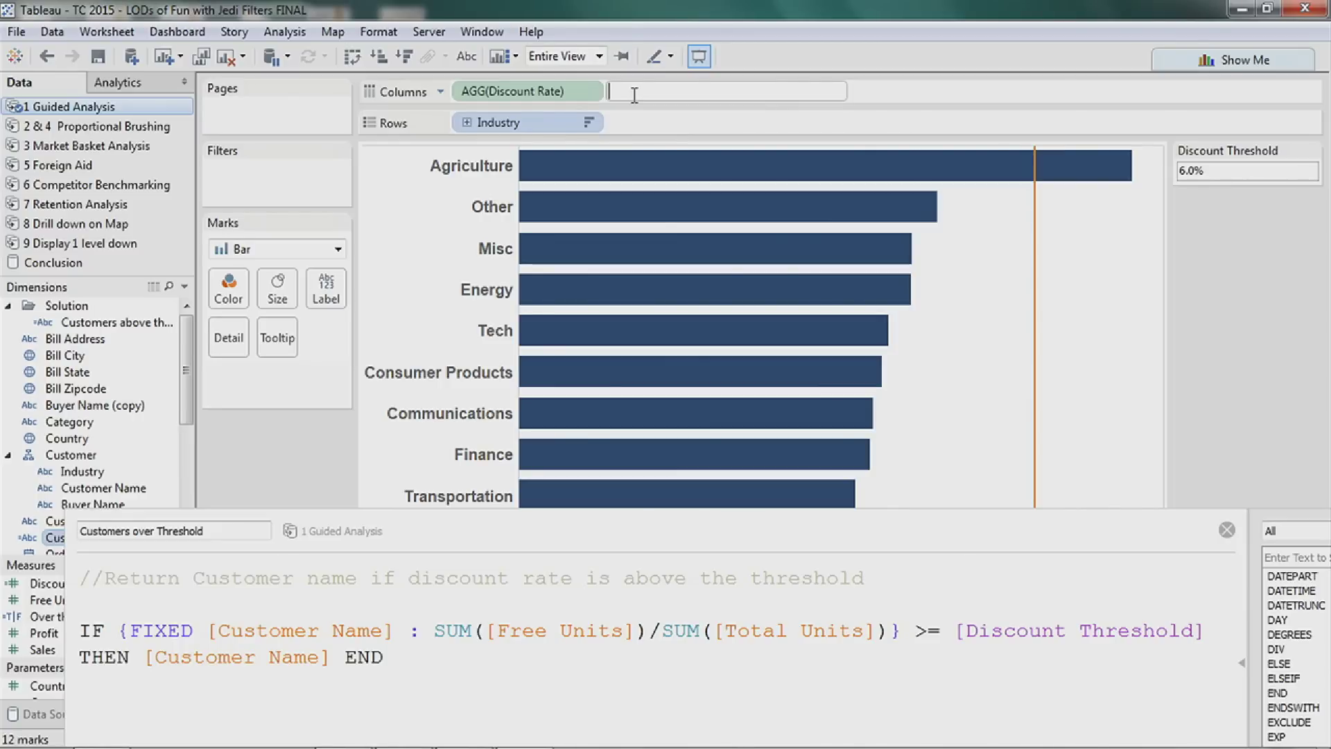
pyautogui.write('avg()-0.001')
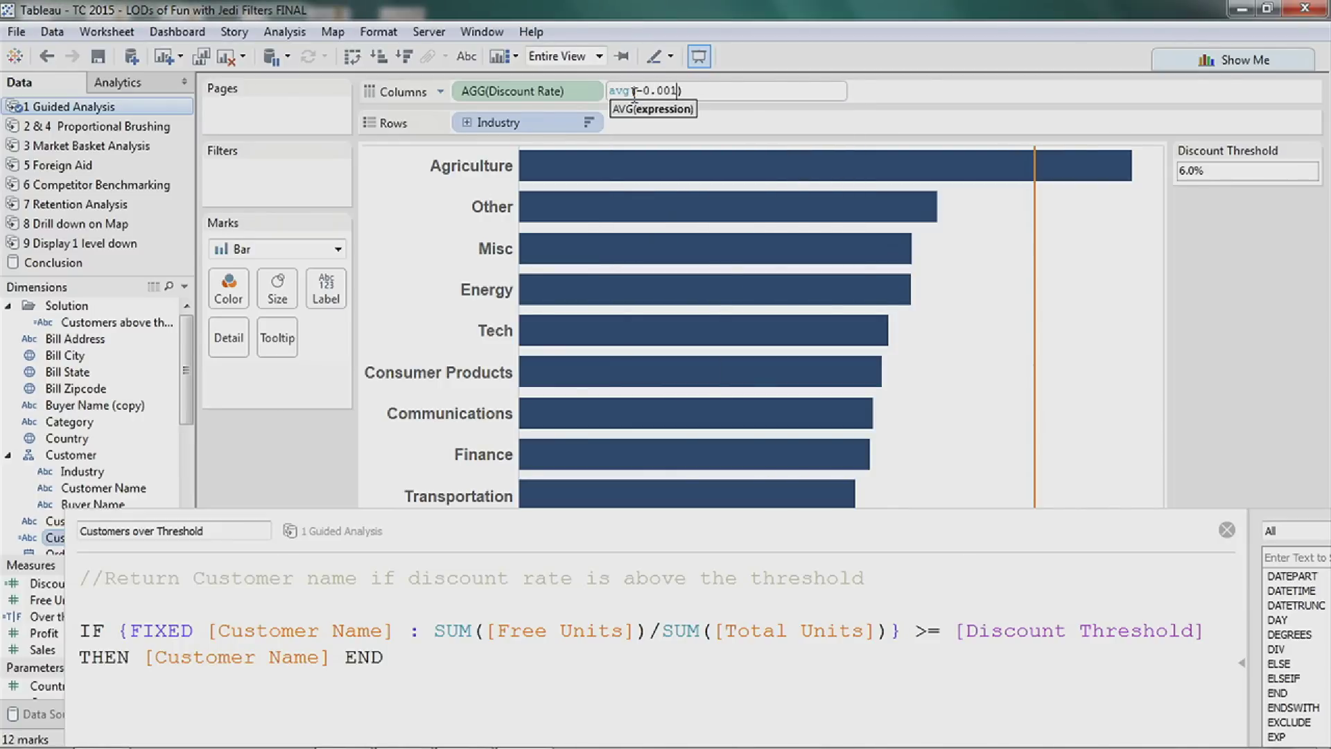
pyautogui.press('Return')
# Make avg(-0.001) a dual axis synchronized with Discount Rate and set its mark type to Circle.
pyautogui.moveTo(670, 91); pyautogui.dragTo(592, 150)
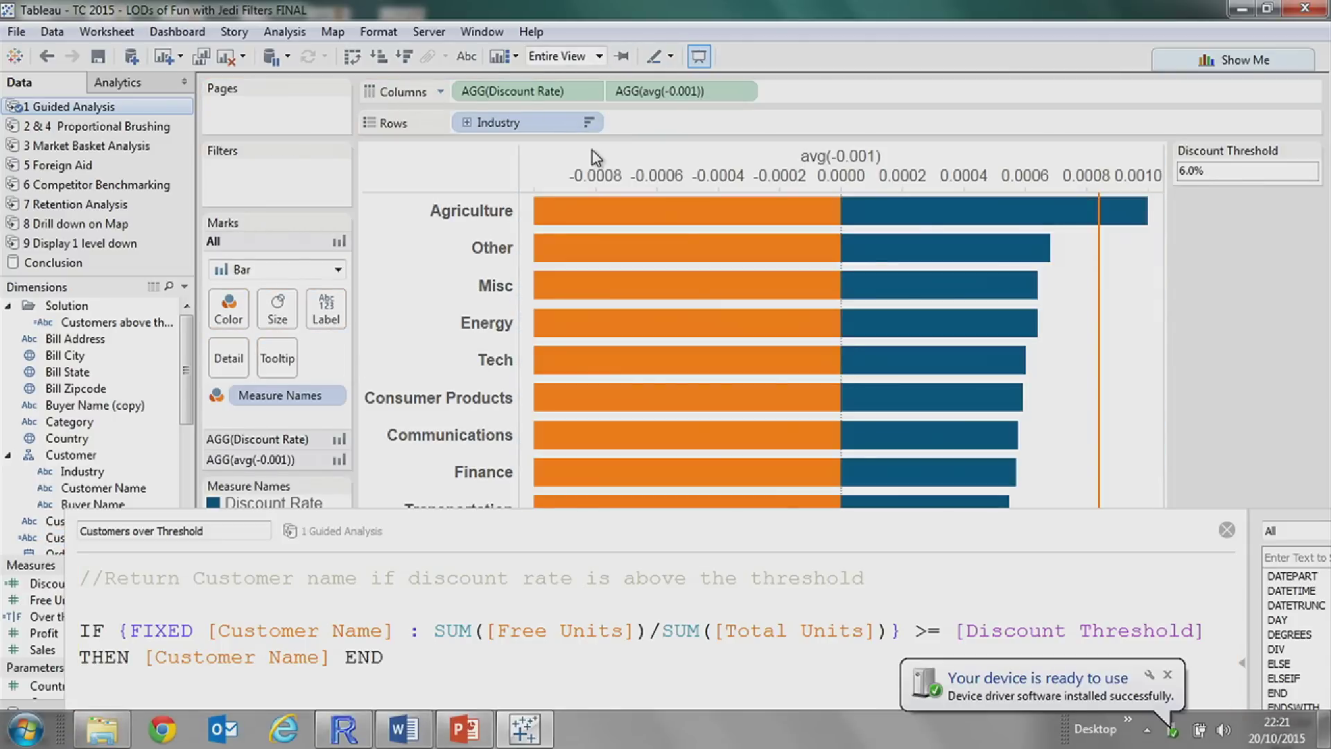
pyautogui.rightClick(646, 169)
pyautogui.click(714, 290)
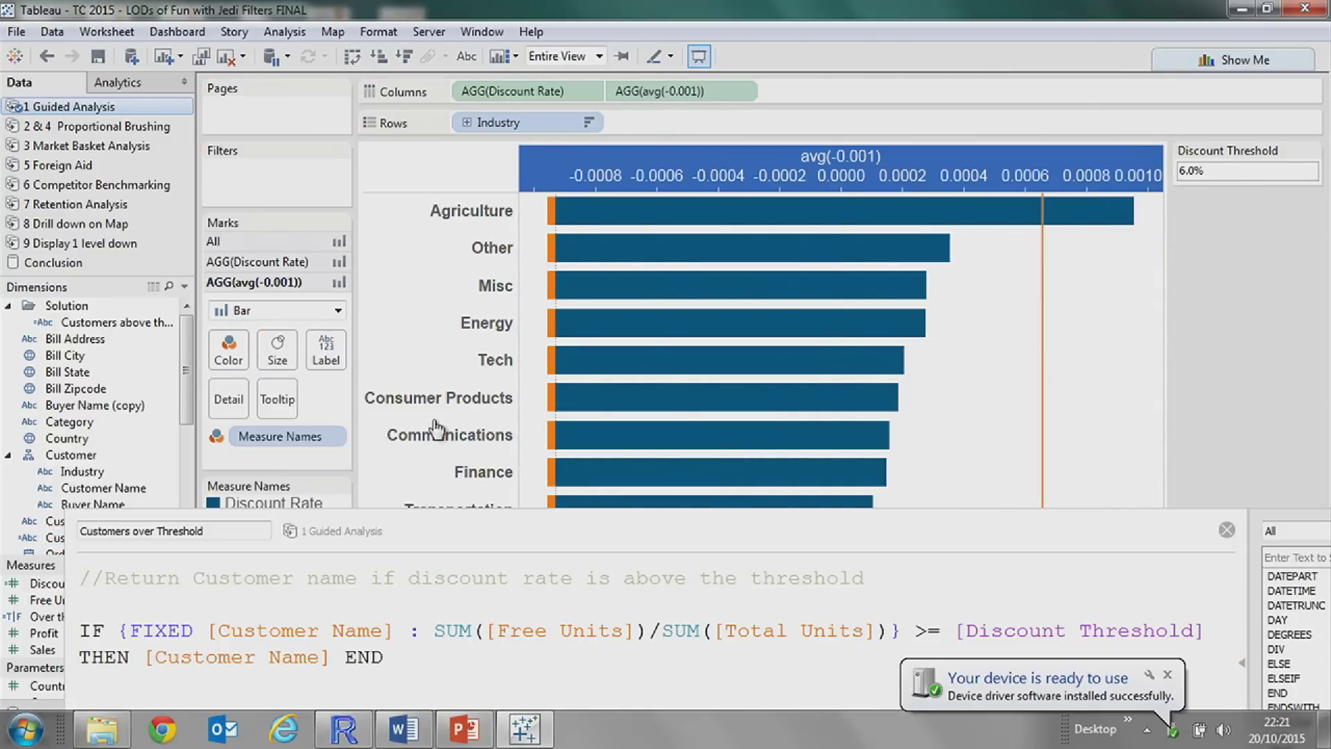
pyautogui.click(268, 314)
pyautogui.click(277, 438)
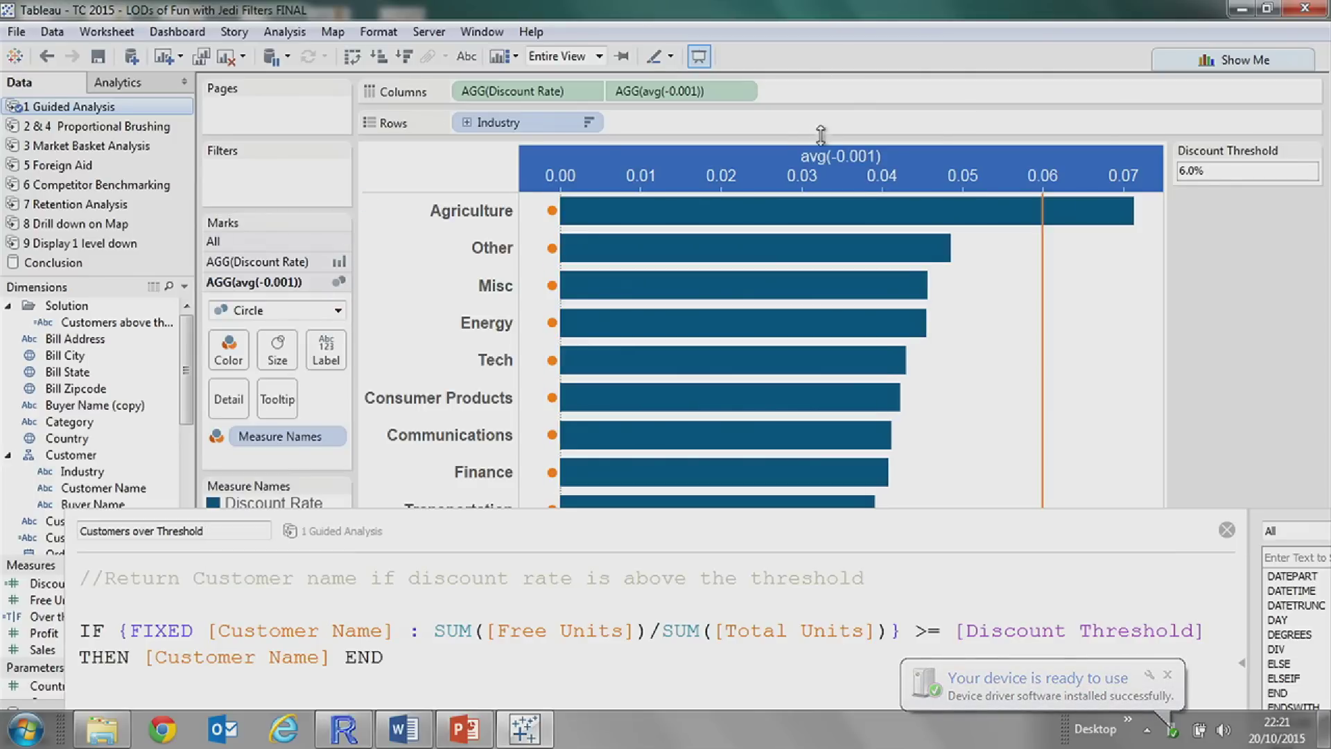
# Color the avg(-0.001) circles by the Customers over Threshold dimension, with the calculation editor moved clear of the marks settings.
pyautogui.moveTo(781, 172)
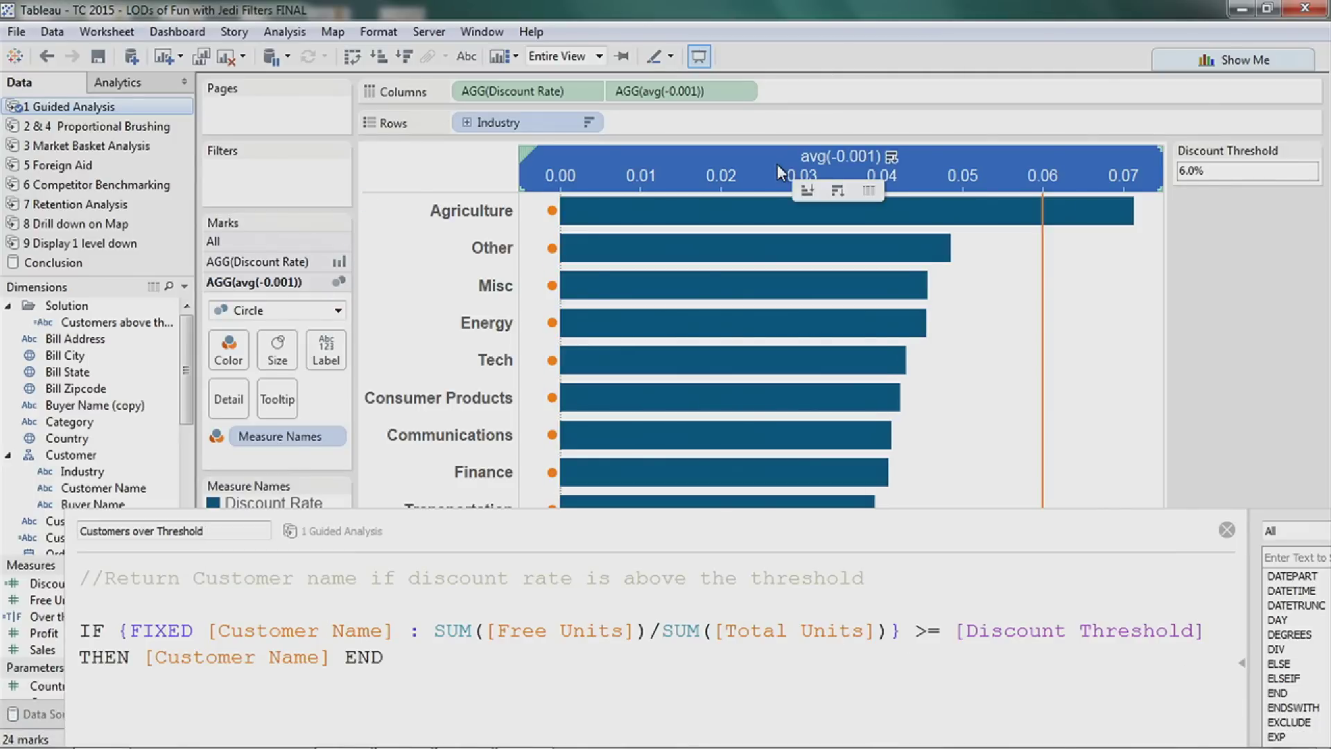
pyautogui.moveTo(502, 526); pyautogui.dragTo(682, 572)
pyautogui.moveTo(187, 357); pyautogui.dragTo(231, 340)
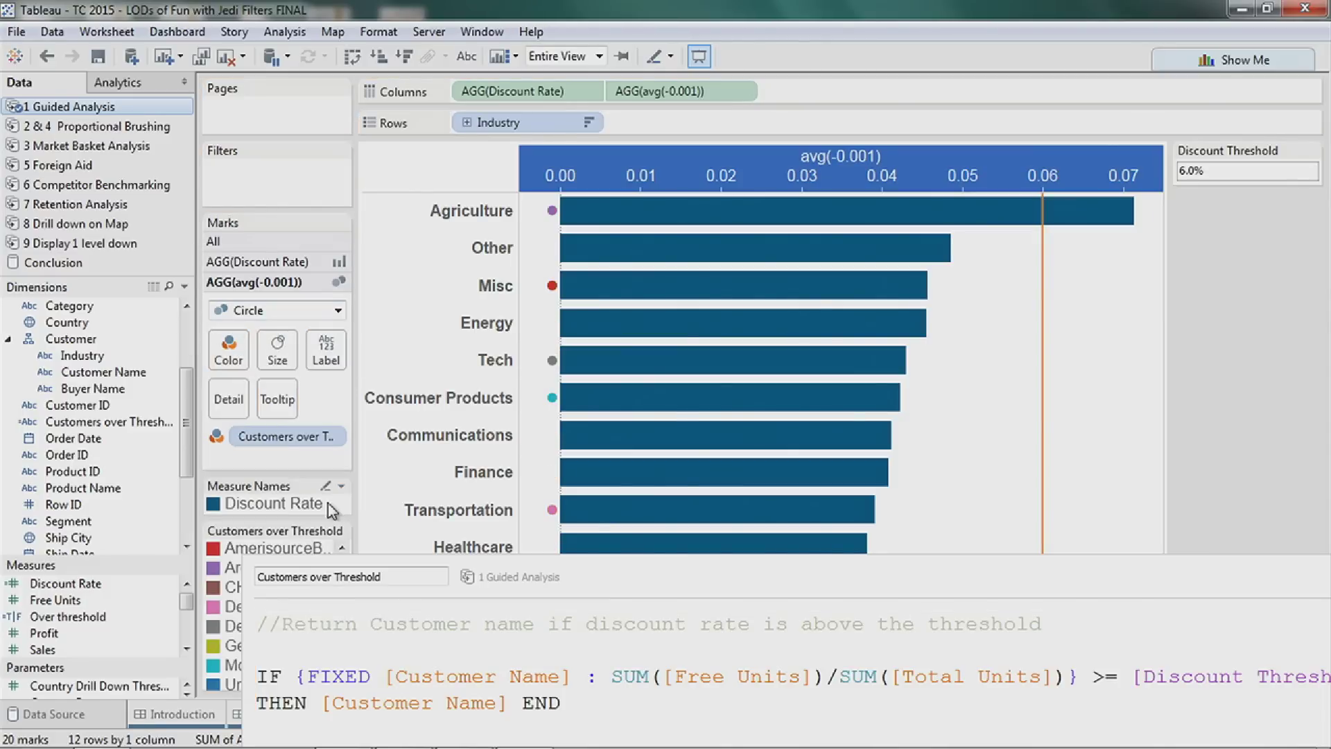
# Place the Customers over Threshold color legend below the Discount Threshold control.
pyautogui.click(341, 531)
pyautogui.click(260, 529)
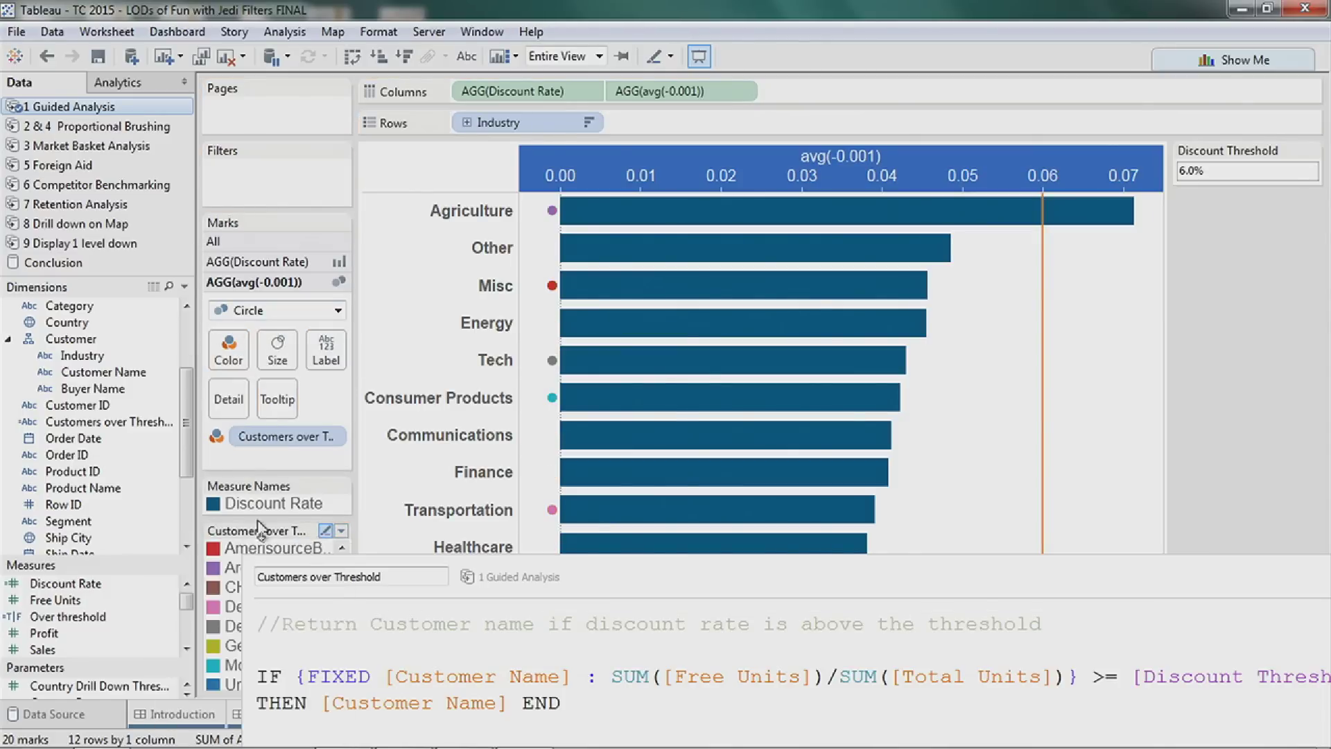
pyautogui.moveTo(262, 531); pyautogui.dragTo(1245, 274)
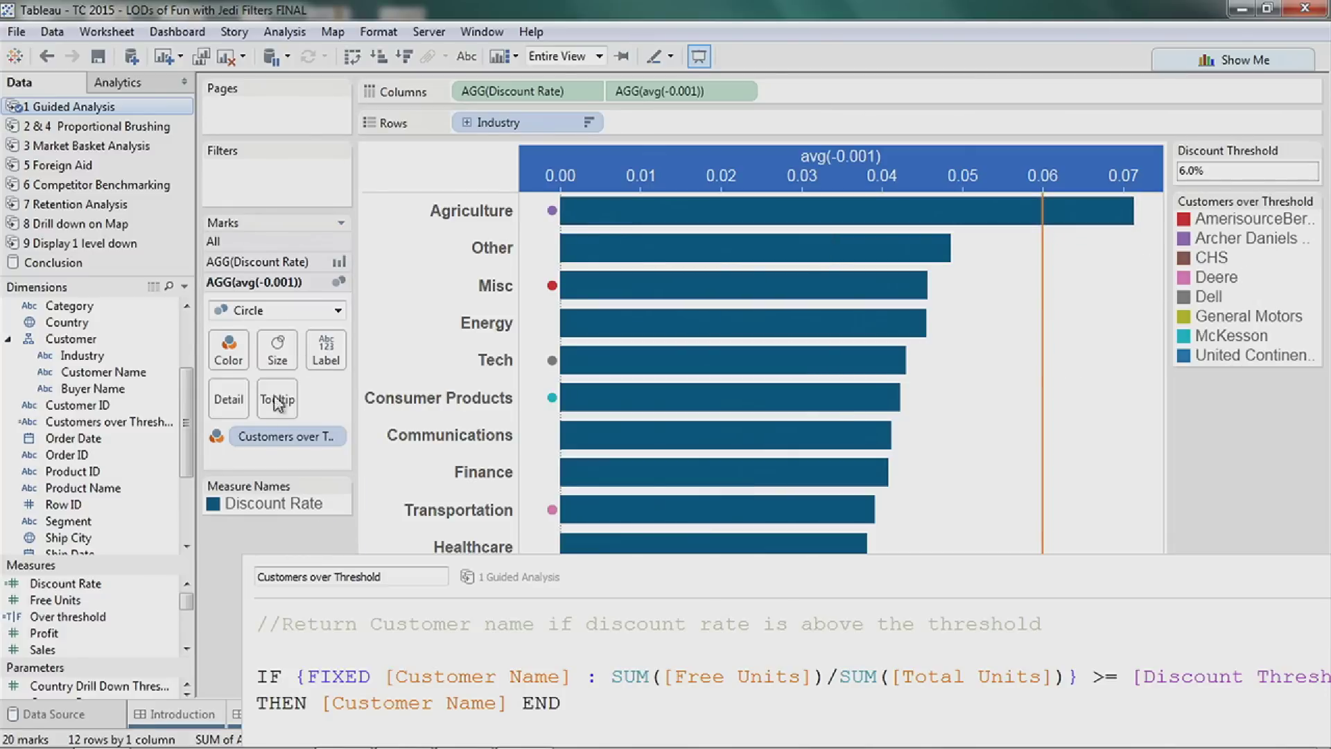
# Reassign Customers over Threshold from color to detail and color the circles by Measure Names.
pyautogui.moveTo(281, 436); pyautogui.dragTo(229, 405)
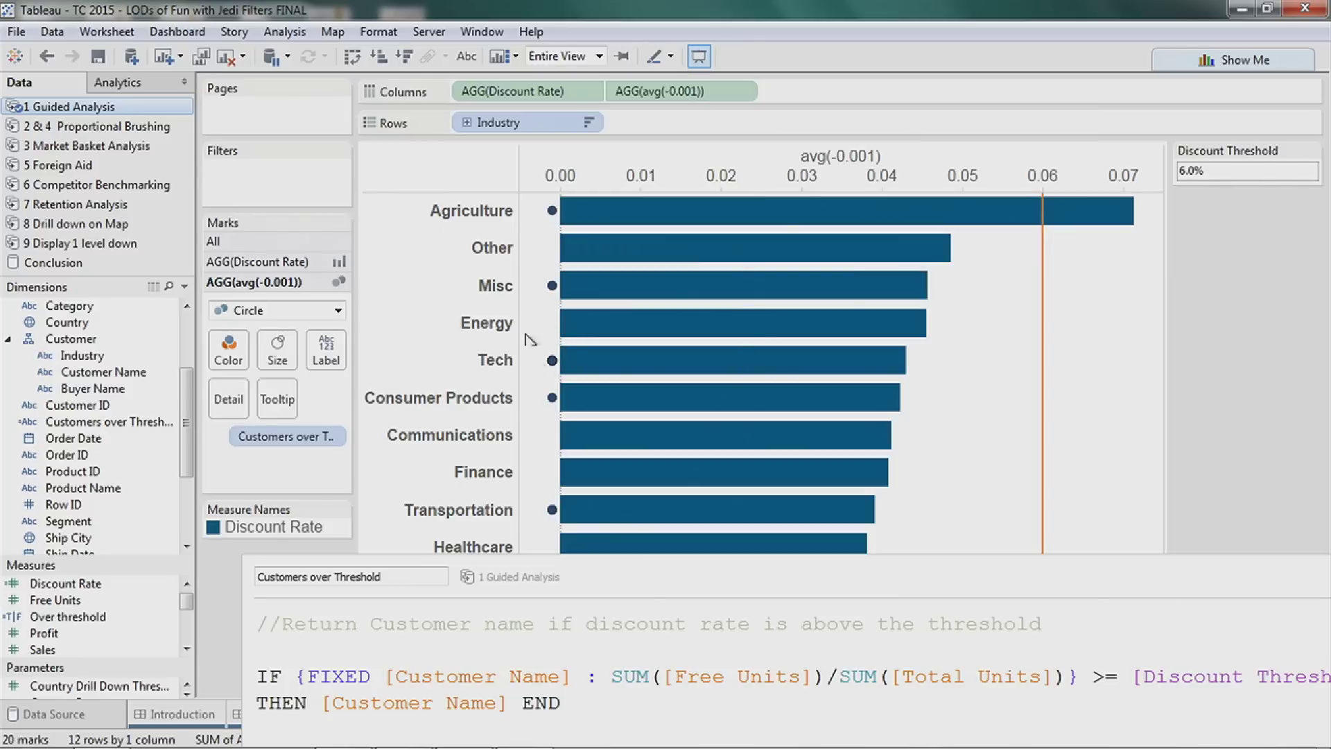
pyautogui.moveTo(196, 521); pyautogui.dragTo(220, 344)
pyautogui.scroll(-3, 173, 482)
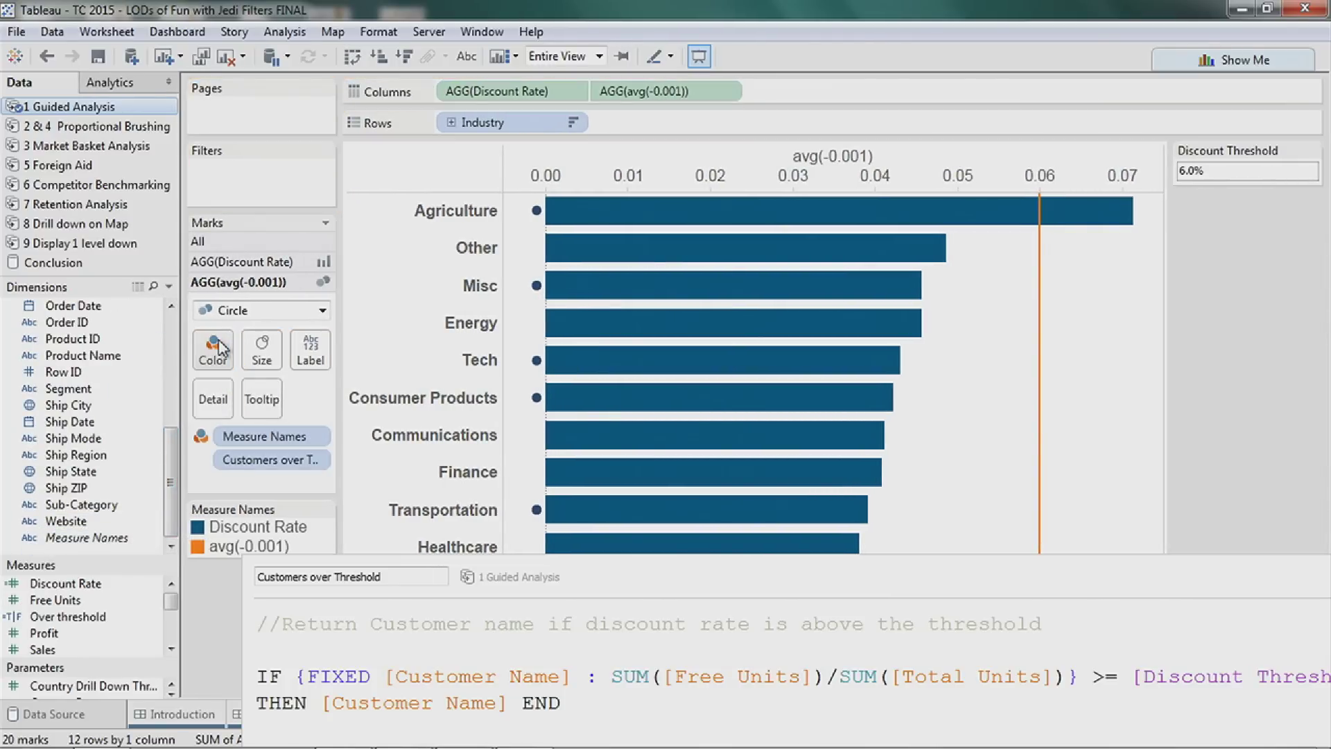
# Edit the avg(-0.001) calculation in Columns to index()*(-0.001).
pyautogui.doubleClick(635, 84)
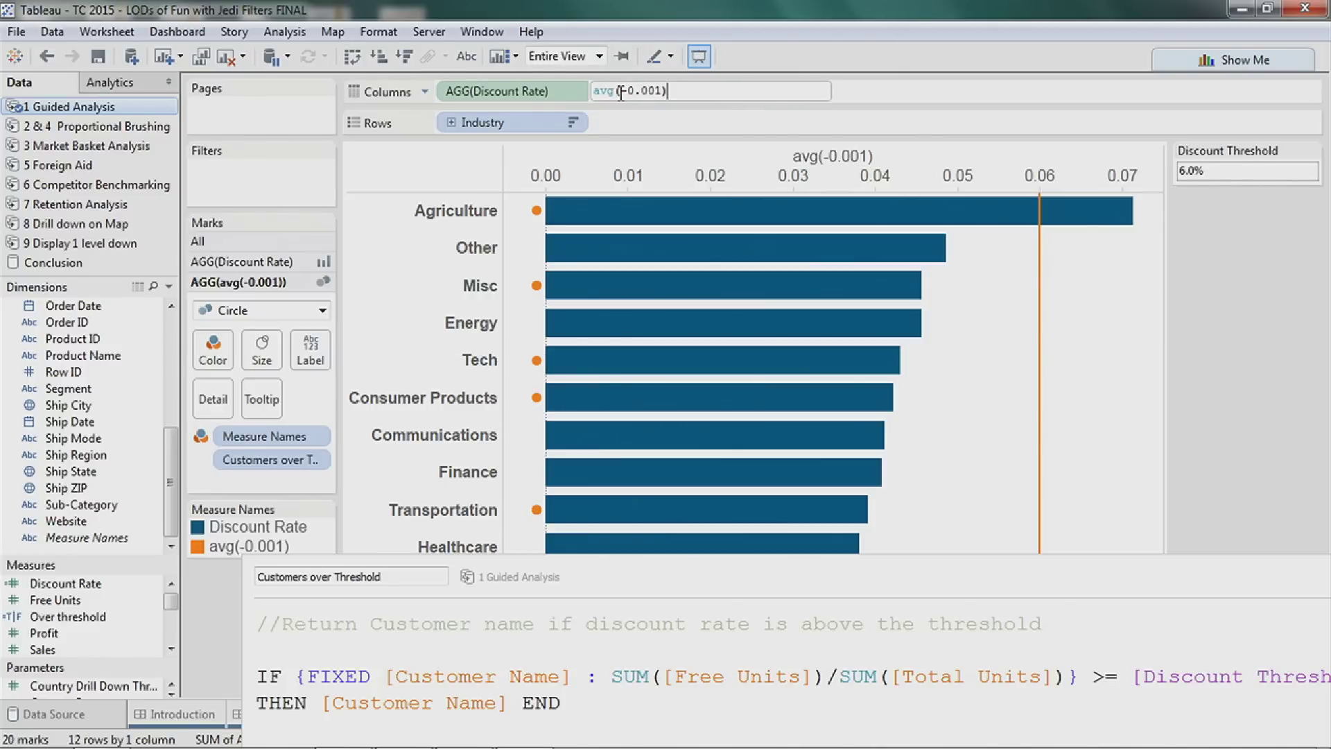
pyautogui.click(616, 91)
pyautogui.press('BackSpace')
pyautogui.press('BackSpace')
pyautogui.press('BackSpace')
pyautogui.write('index()*')
pyautogui.press('Return')
# Set the index()*(-0.001) table calculation to compute using Customers over Threshold.
pyautogui.click(728, 91)
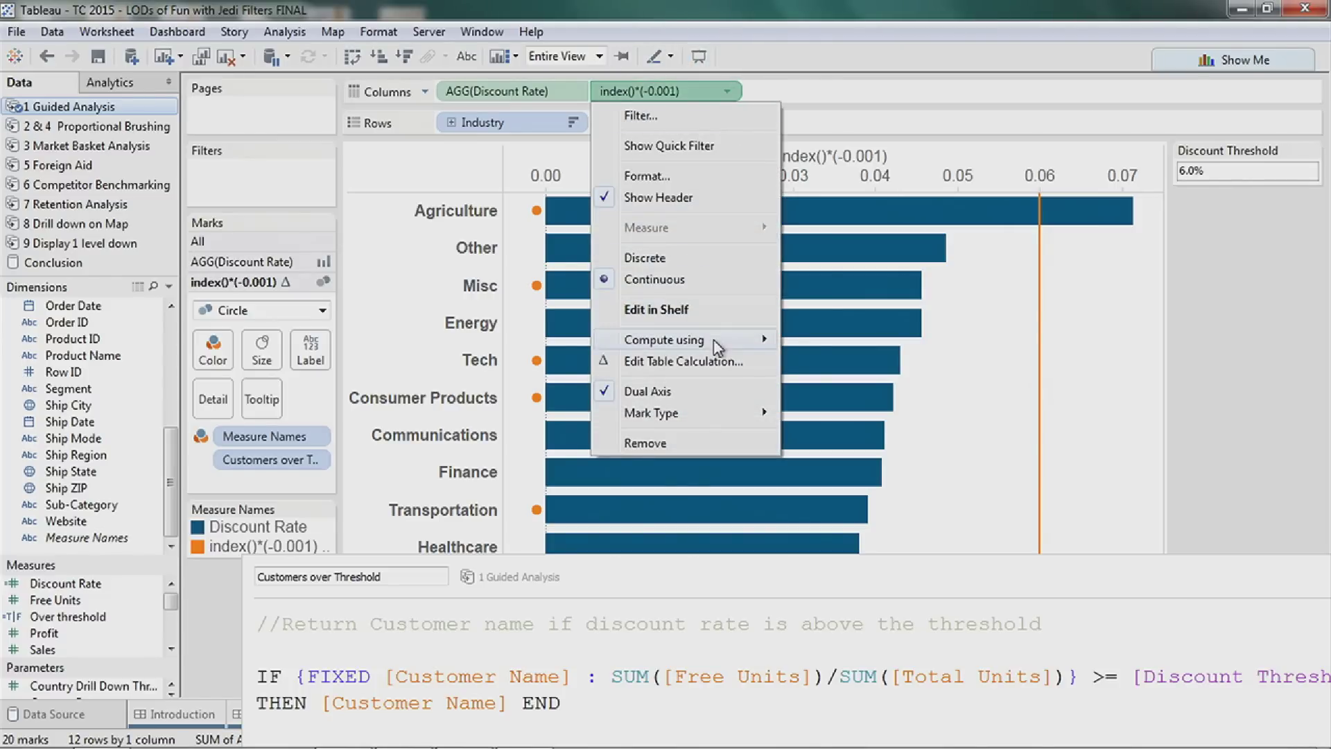
pyautogui.moveTo(693, 341)
pyautogui.click(850, 387)
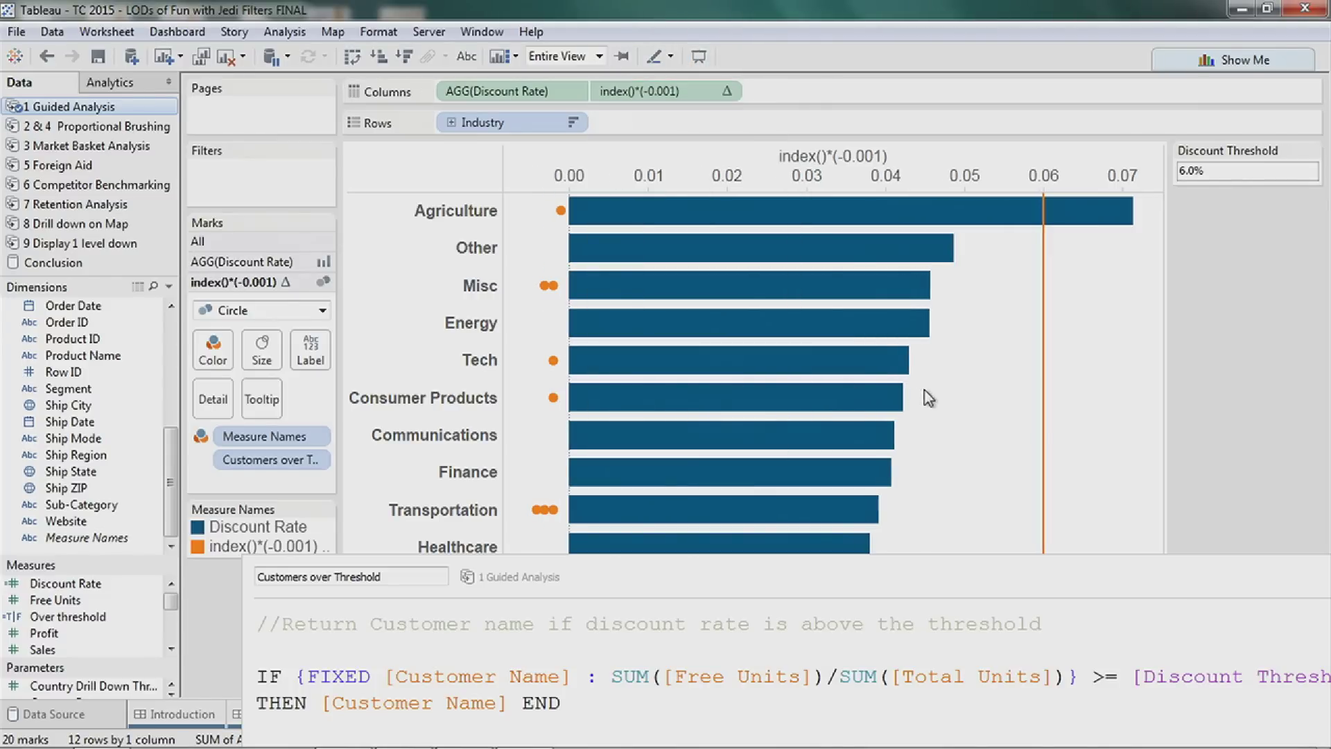
# Try -0.01 as the multiplier in the index calculation to spread the circles, and restore it to -0.001.
pyautogui.doubleClick(654, 90)
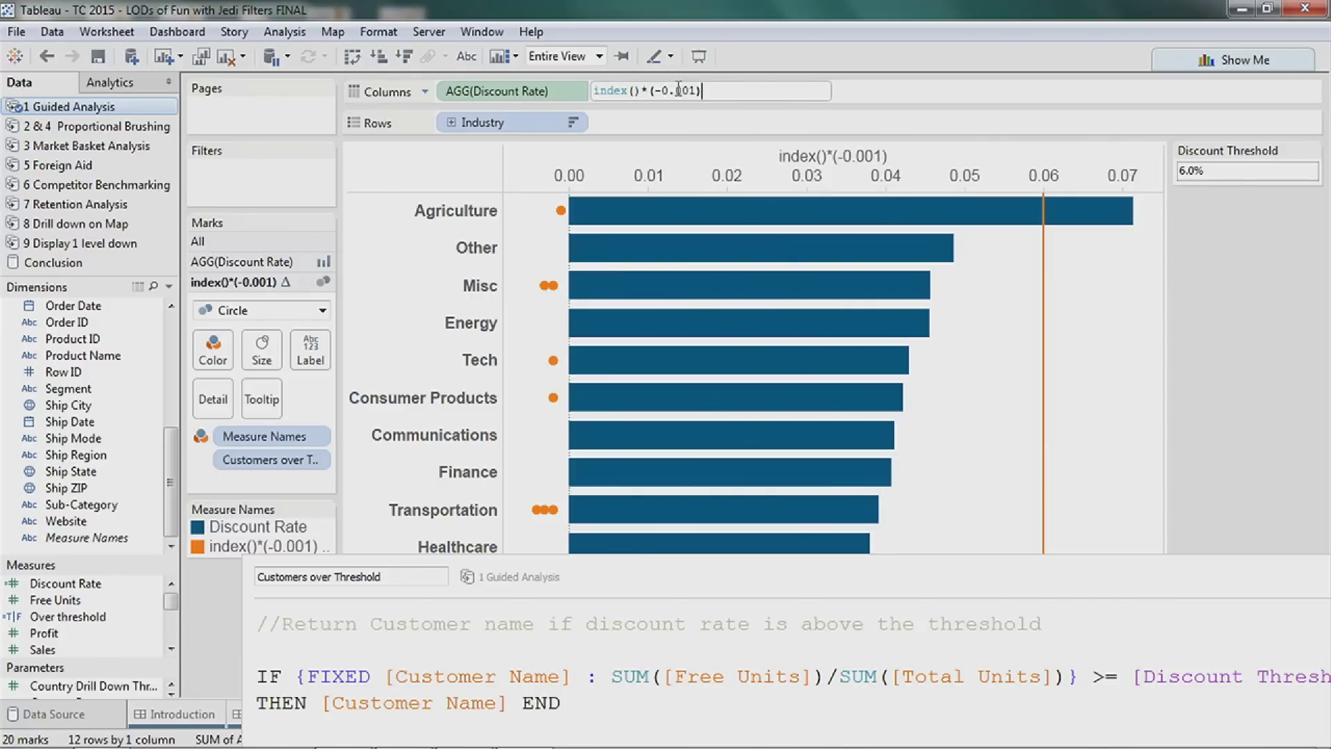
pyautogui.press('BackSpace')
pyautogui.press('Return')
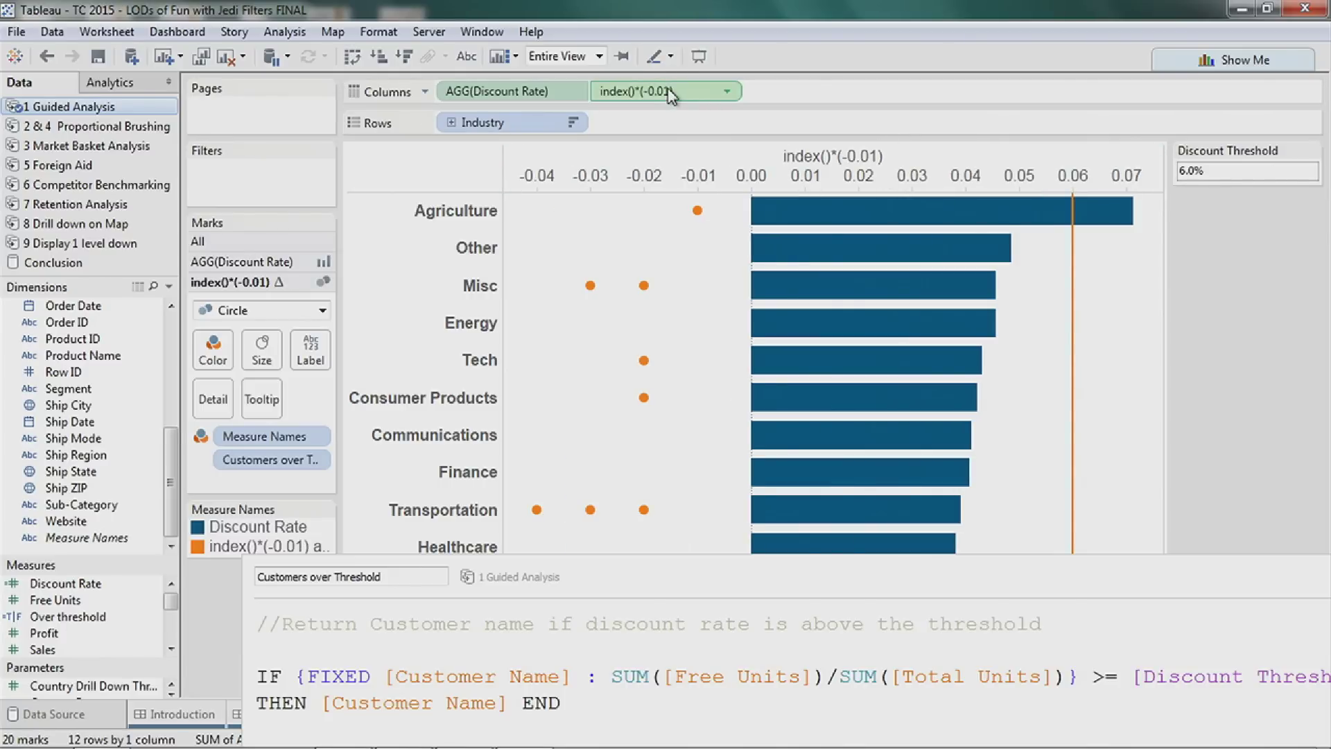
pyautogui.doubleClick(664, 90)
pyautogui.write('0')
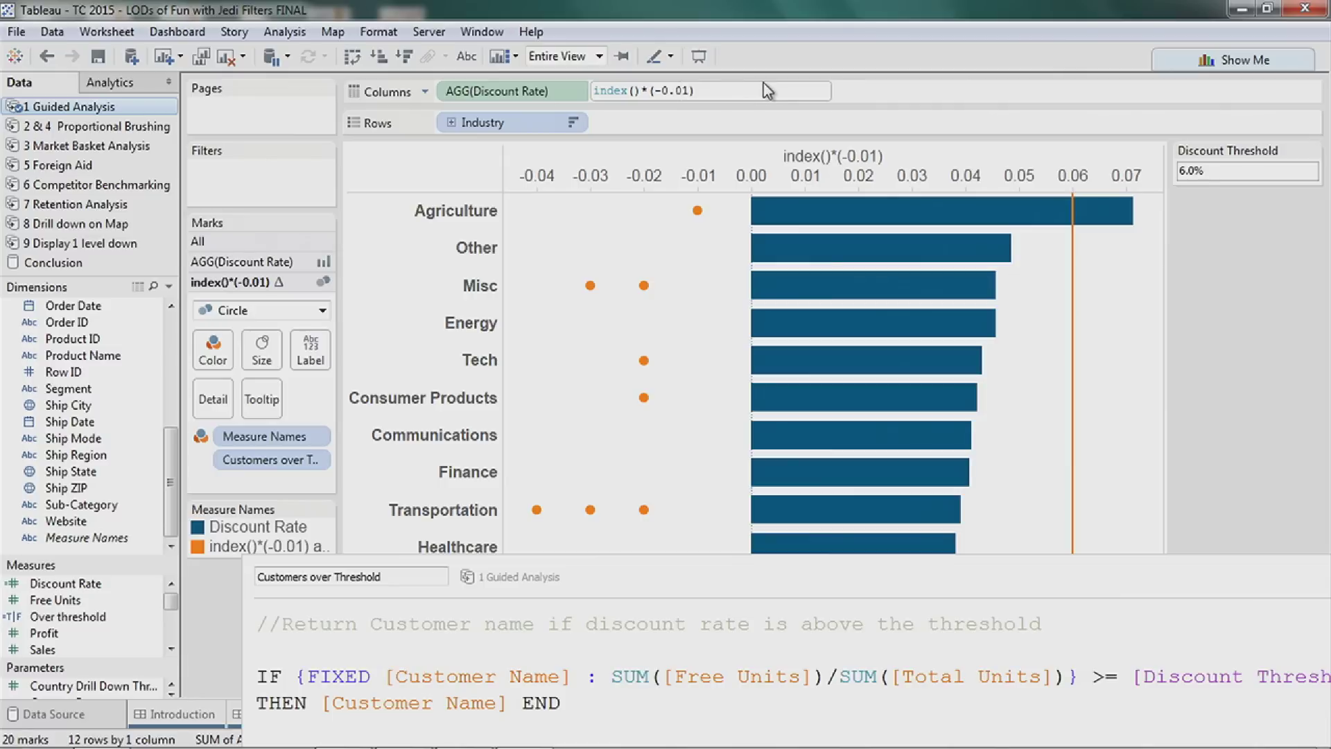
pyautogui.press('Return')
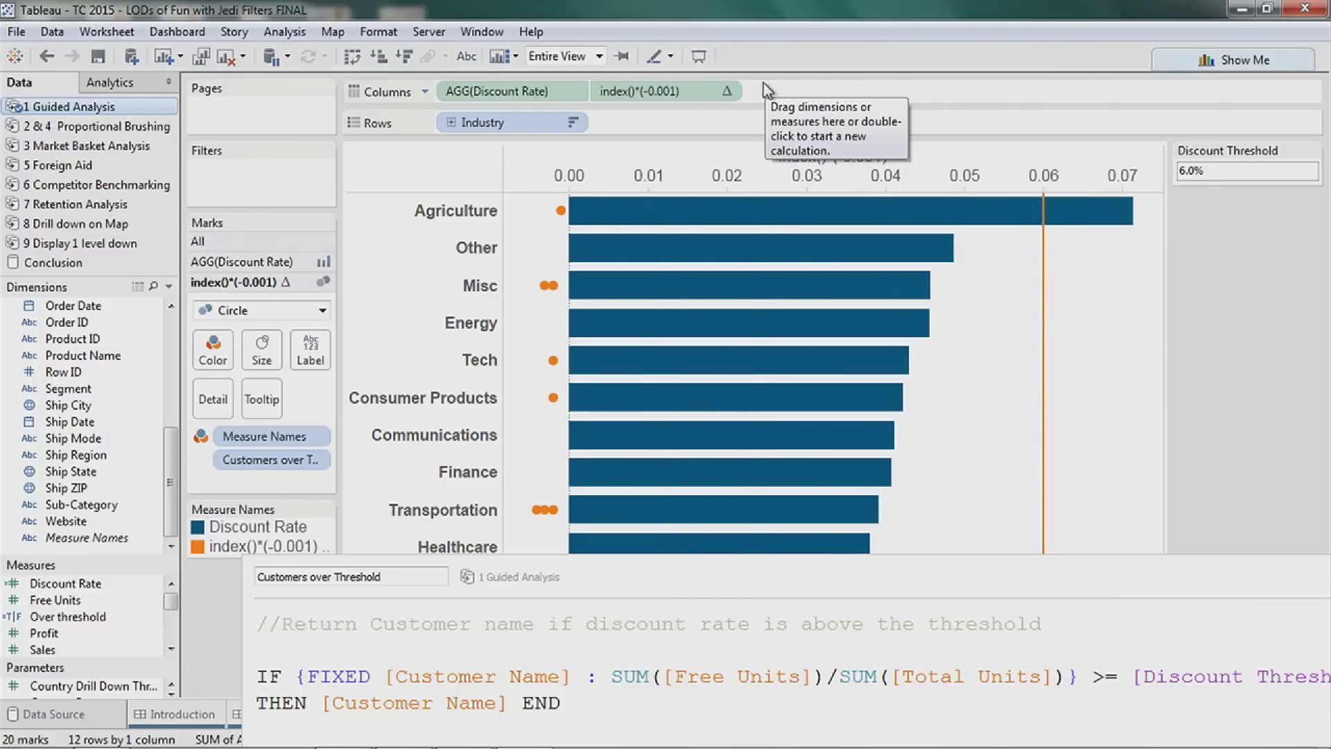
# Bring the Customers over Threshold formula back into full view, close its editor, and open the Proportional Brushing dashboard.
pyautogui.moveTo(1118, 577); pyautogui.dragTo(978, 483)
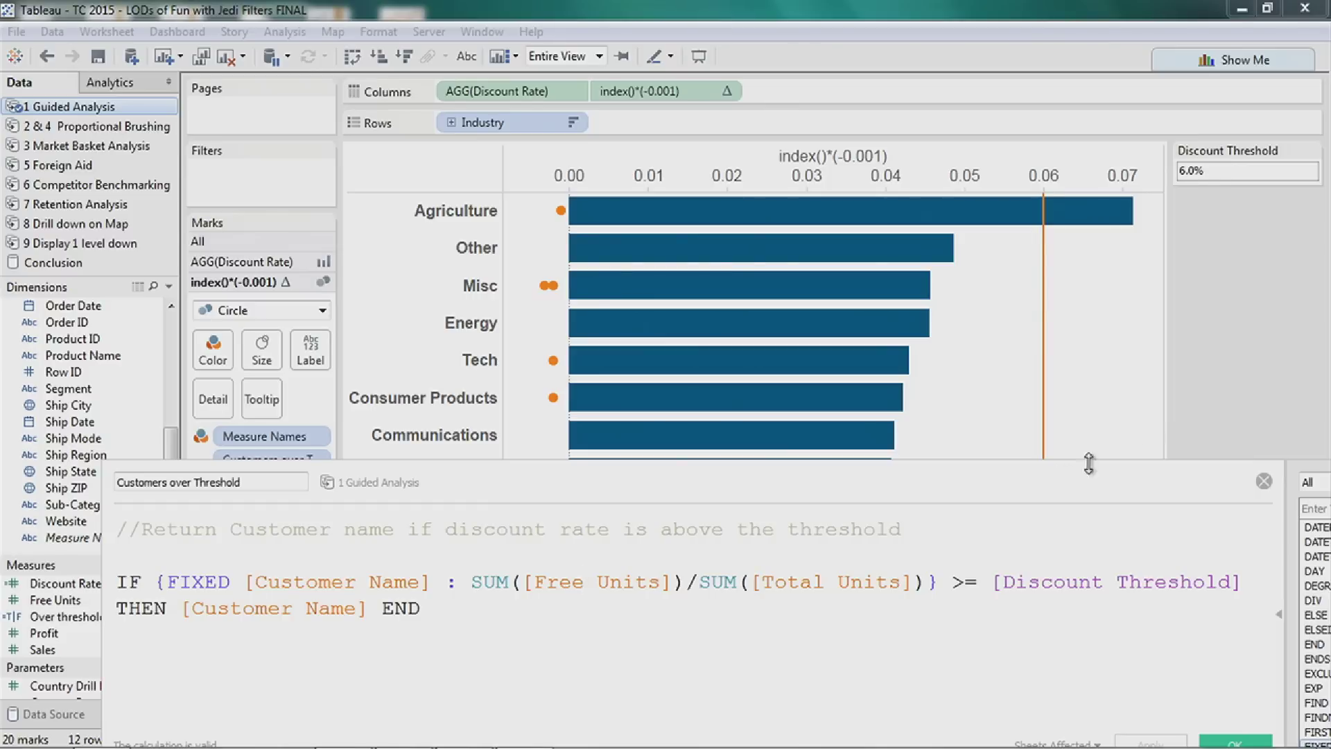
pyautogui.moveTo(998, 485); pyautogui.dragTo(968, 369)
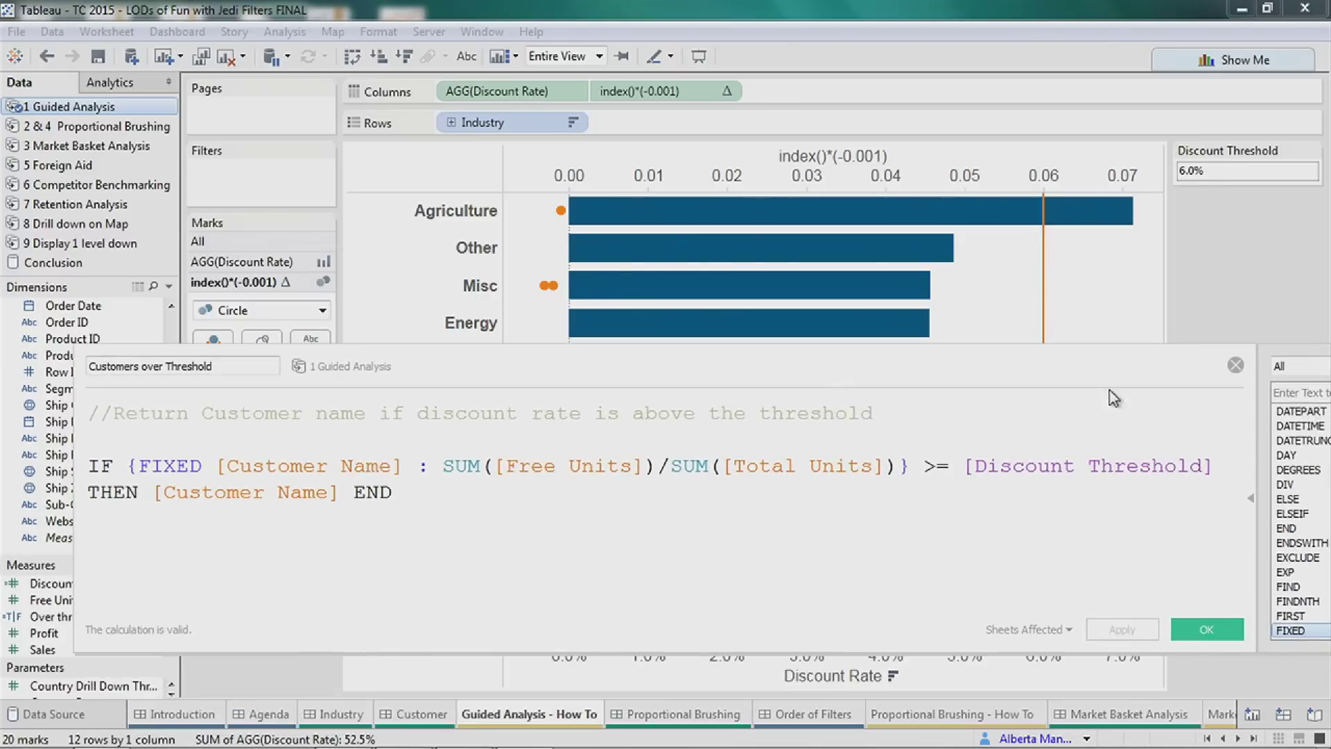
pyautogui.click(1237, 364)
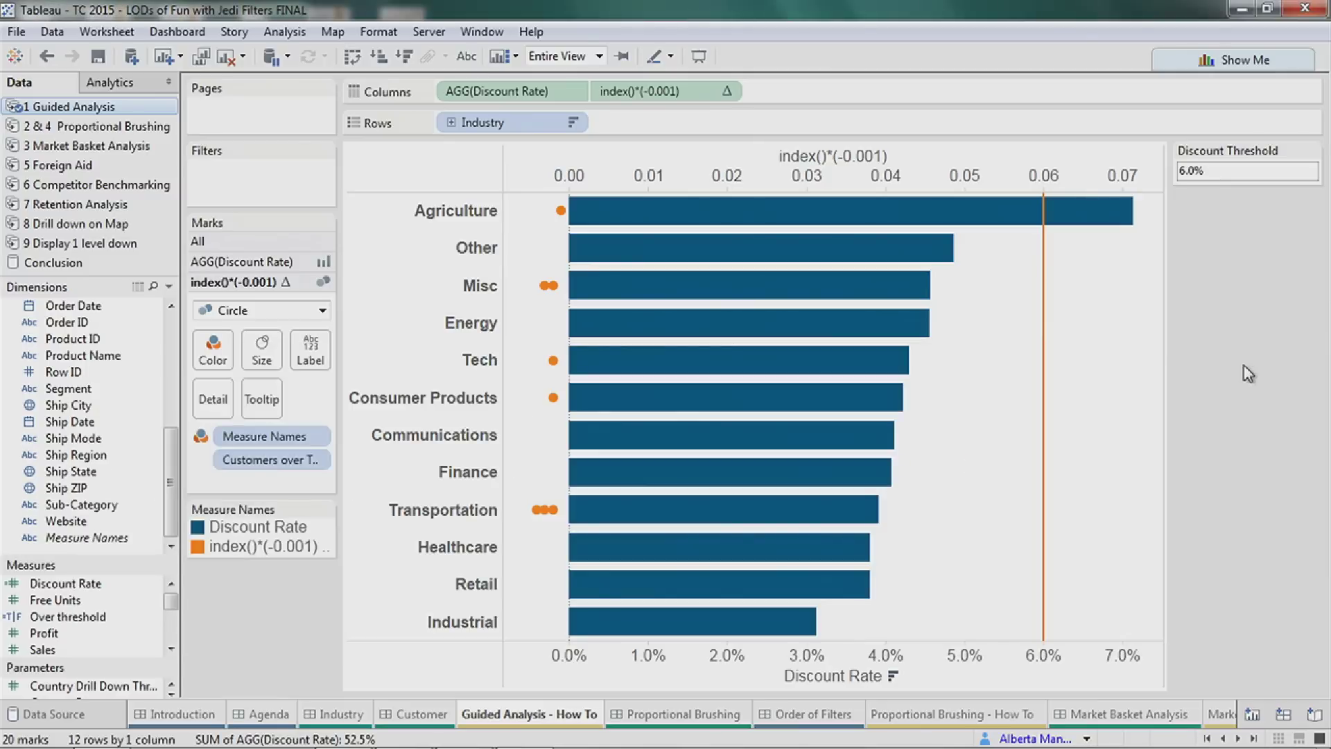
pyautogui.click(716, 715)
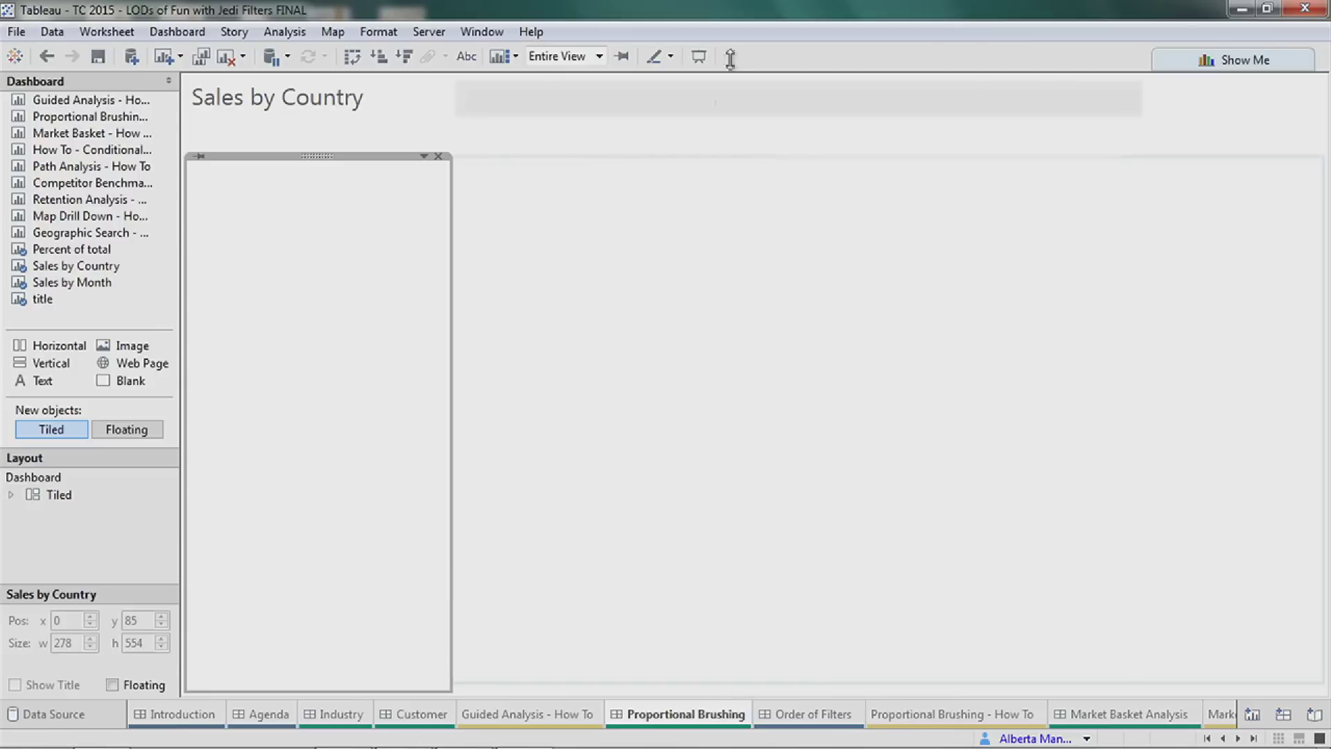
# Show the Proportional Brushing dashboard in presentation mode and select Brazil on the Sales by Country map.
pyautogui.click(698, 58)
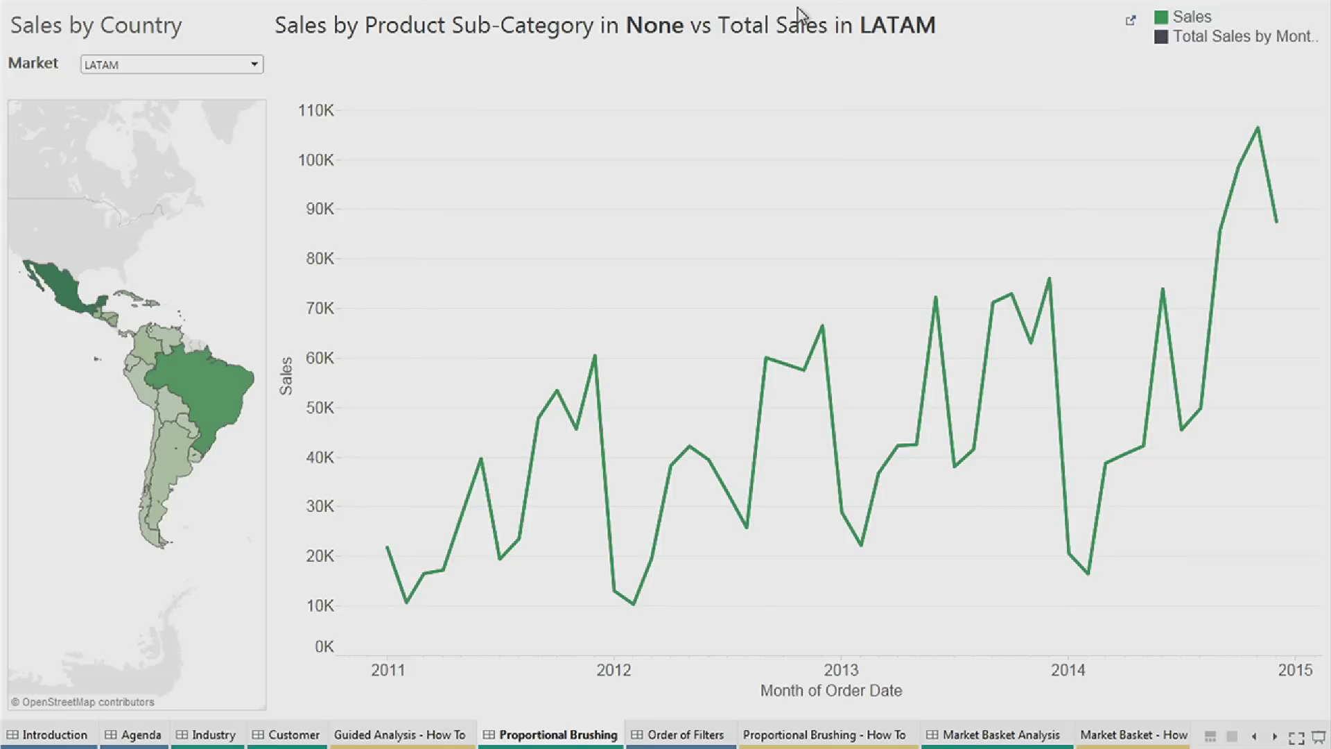
pyautogui.moveTo(161, 181)
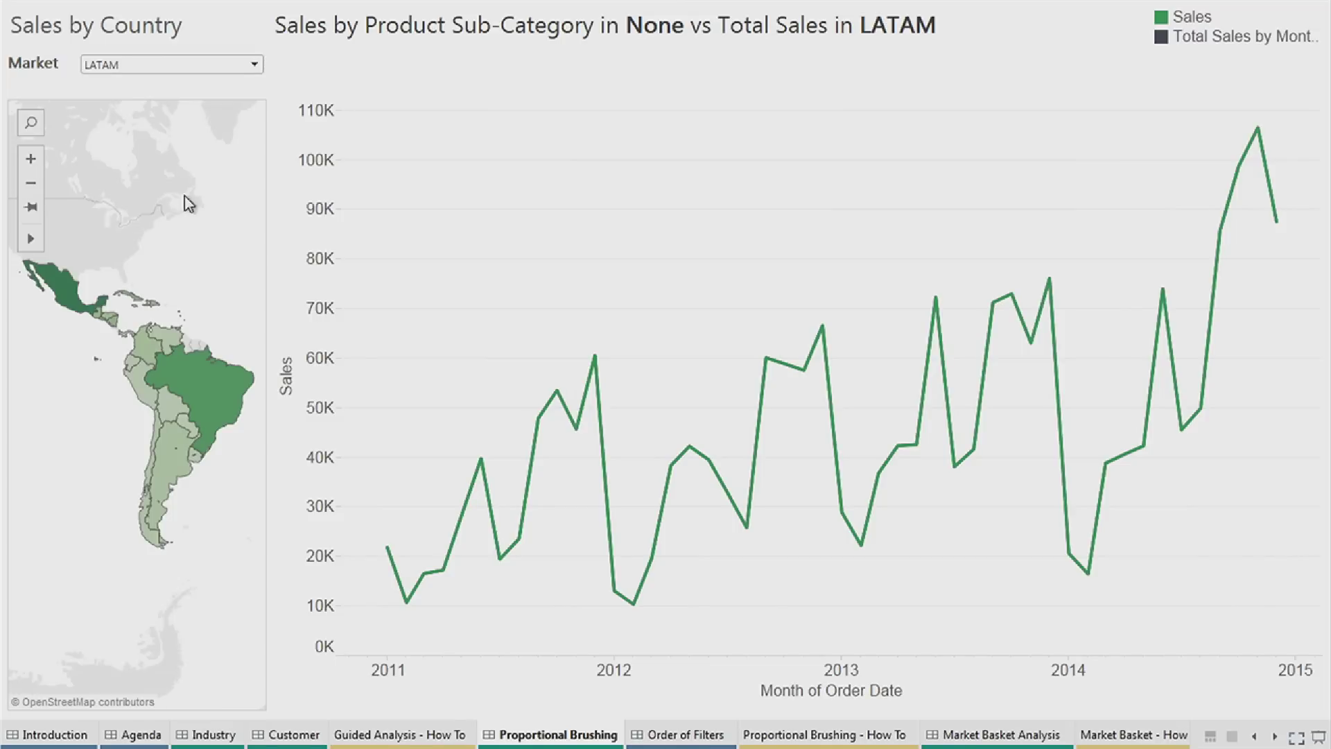
pyautogui.moveTo(218, 400)
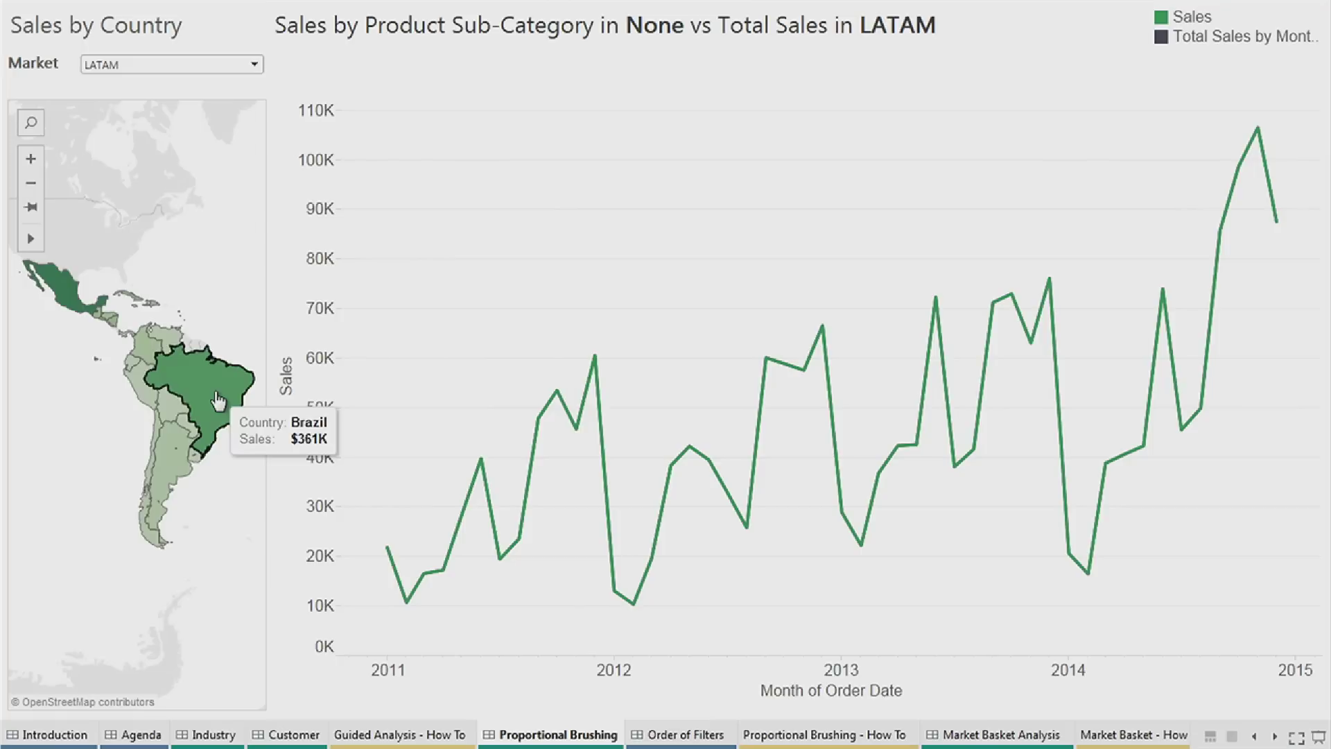
pyautogui.moveTo(216, 399); pyautogui.dragTo(216, 414)
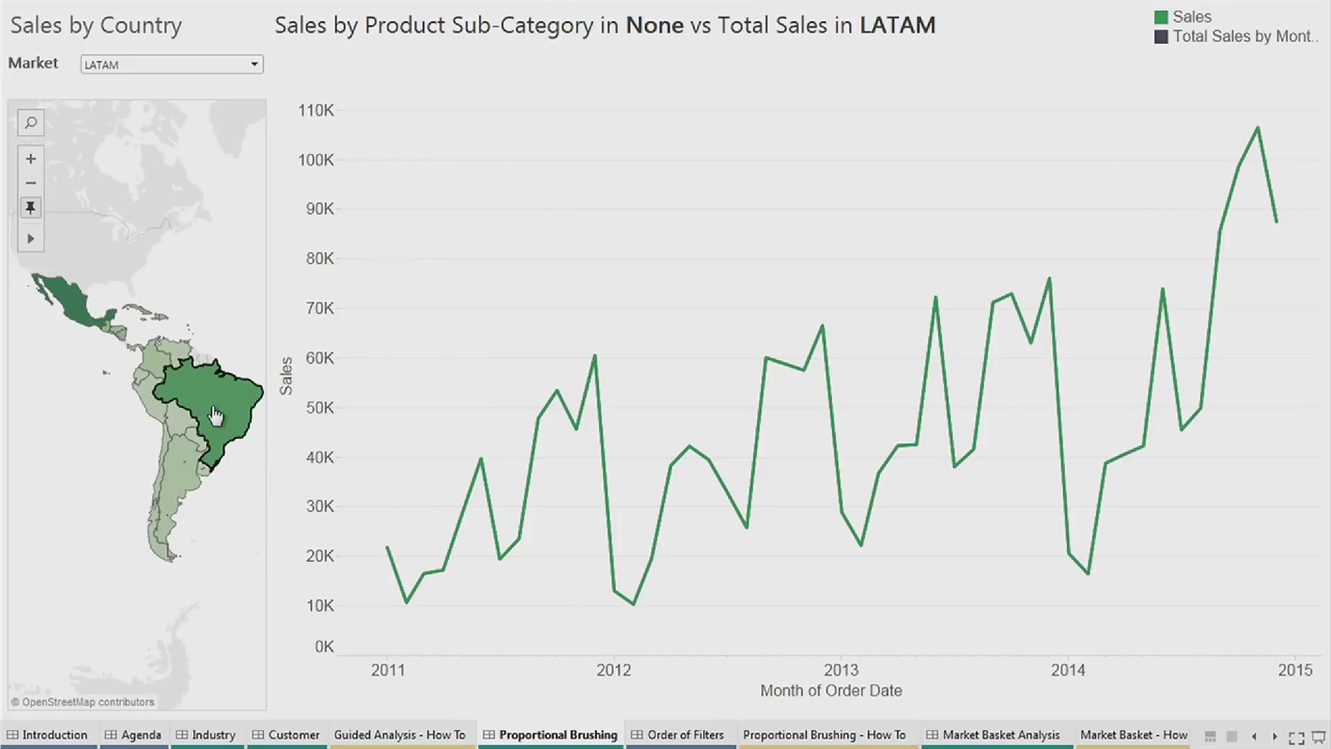
pyautogui.click(201, 401)
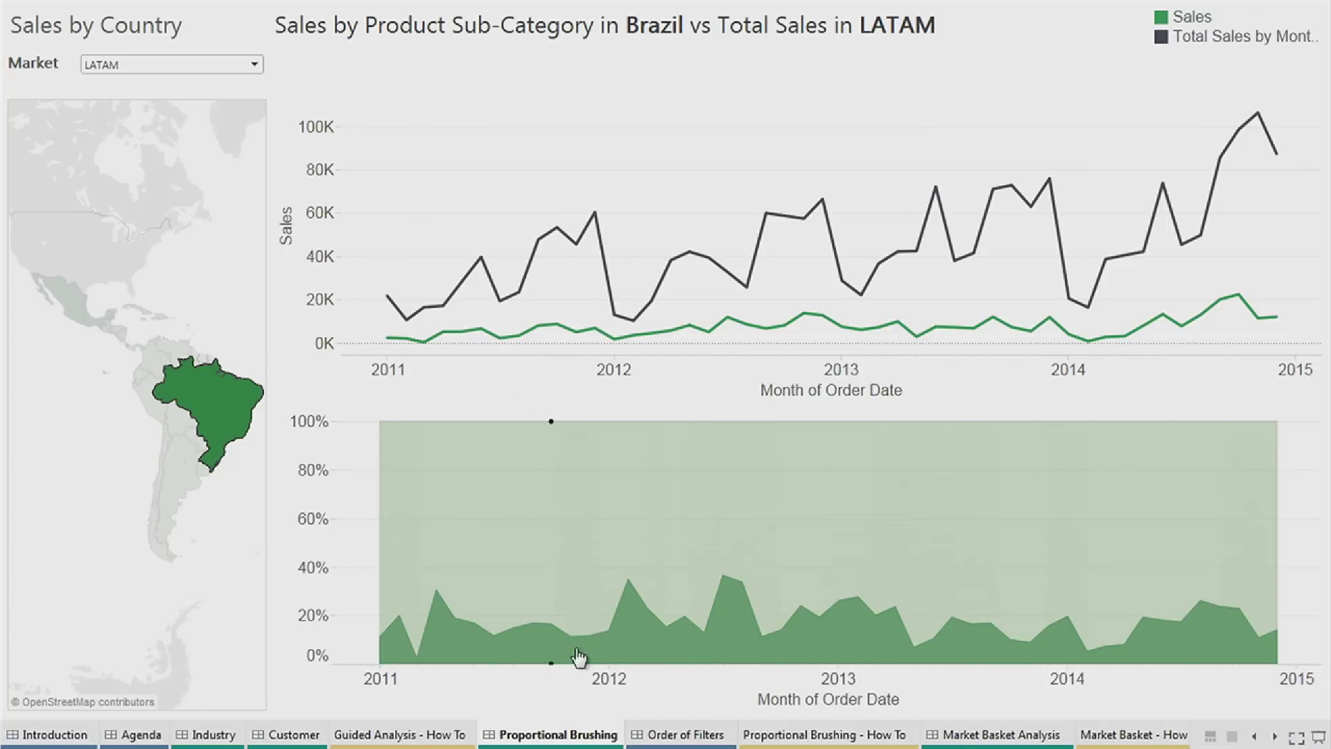
# Add Mexico to the Brazil selection on the Sales by Country map.
pyautogui.moveTo(633, 651)
pyautogui.moveTo(63, 298)
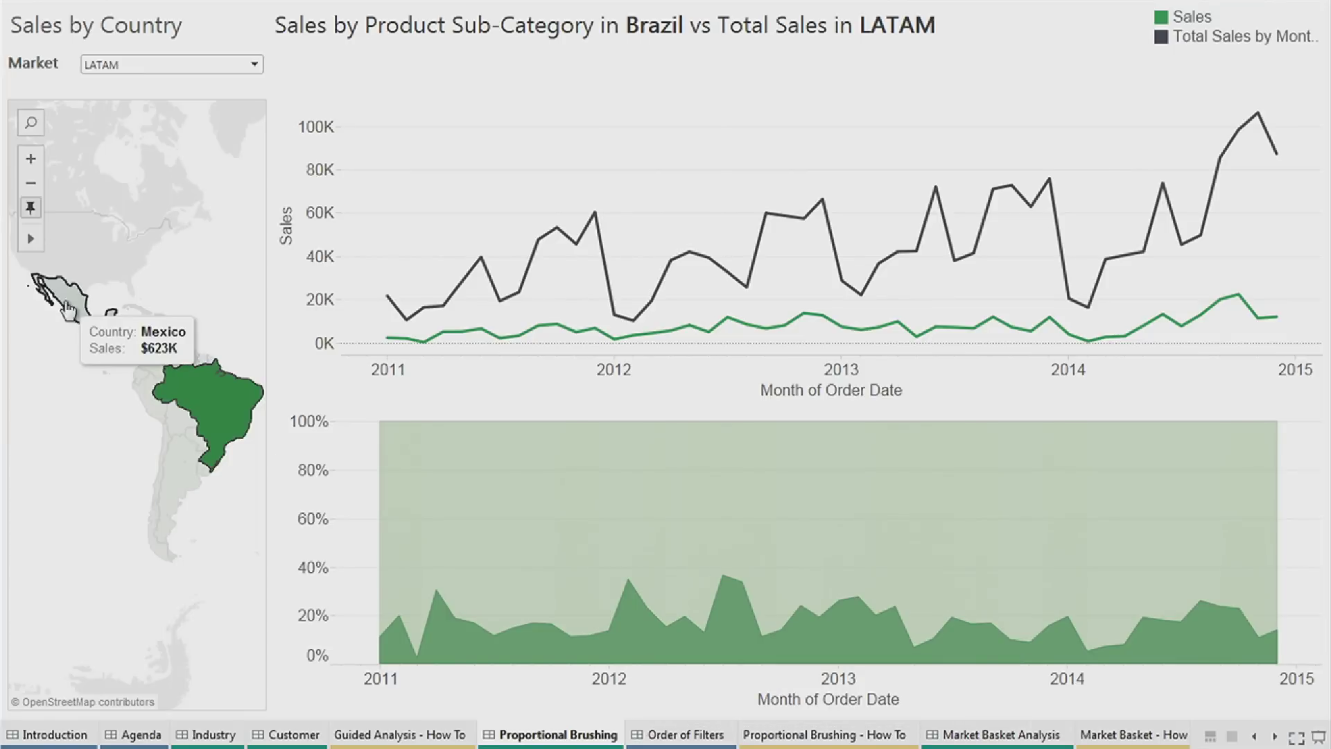
pyautogui.keyDown('ctrl'); pyautogui.click(79, 307); pyautogui.keyUp('ctrl')
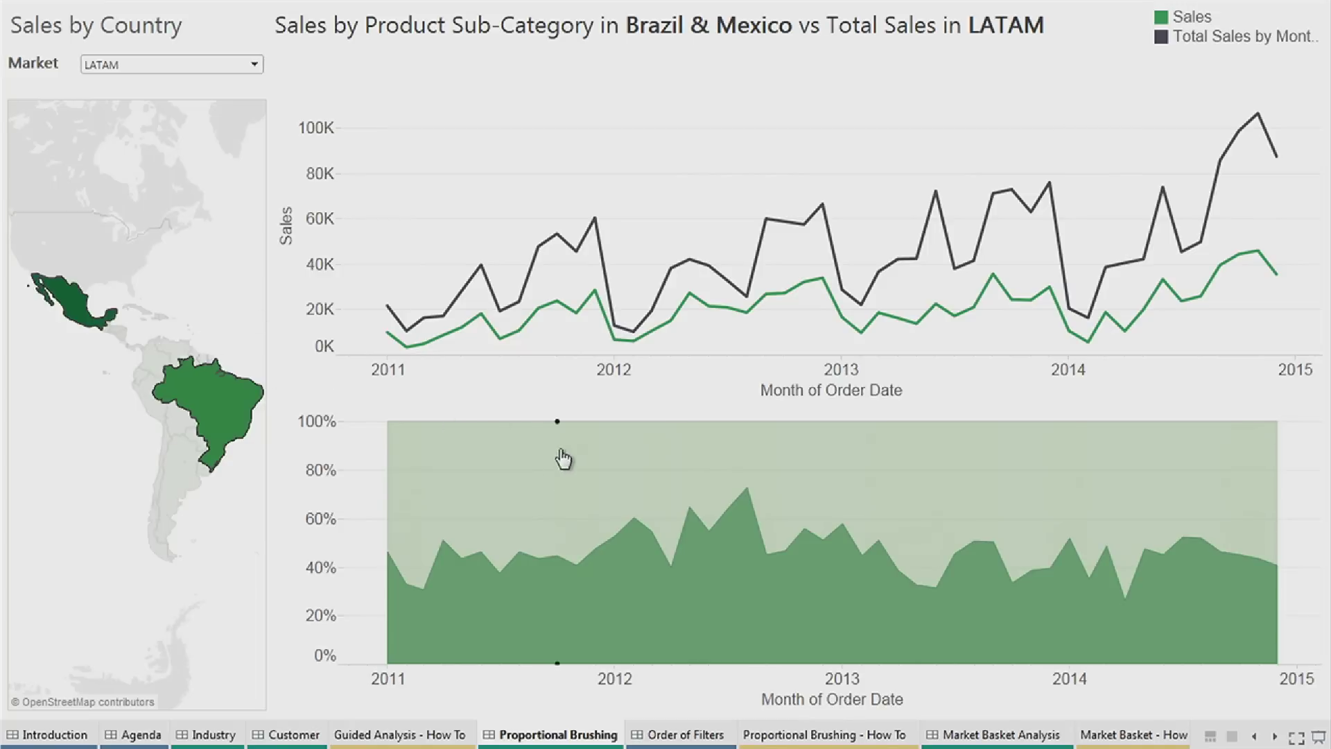
# Check the January 2011 percent of total in the area chart and open the Order of Filters dashboard.
pyautogui.moveTo(401, 607)
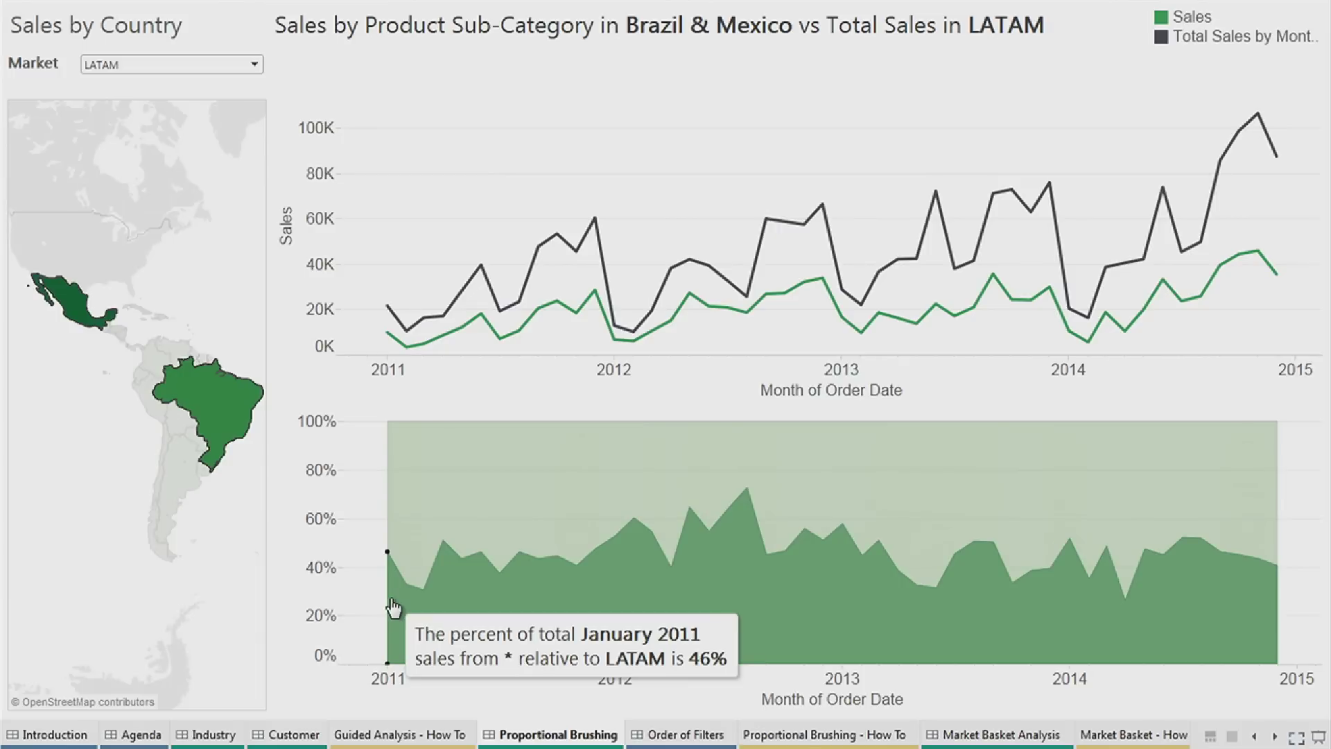
pyautogui.moveTo(675, 741)
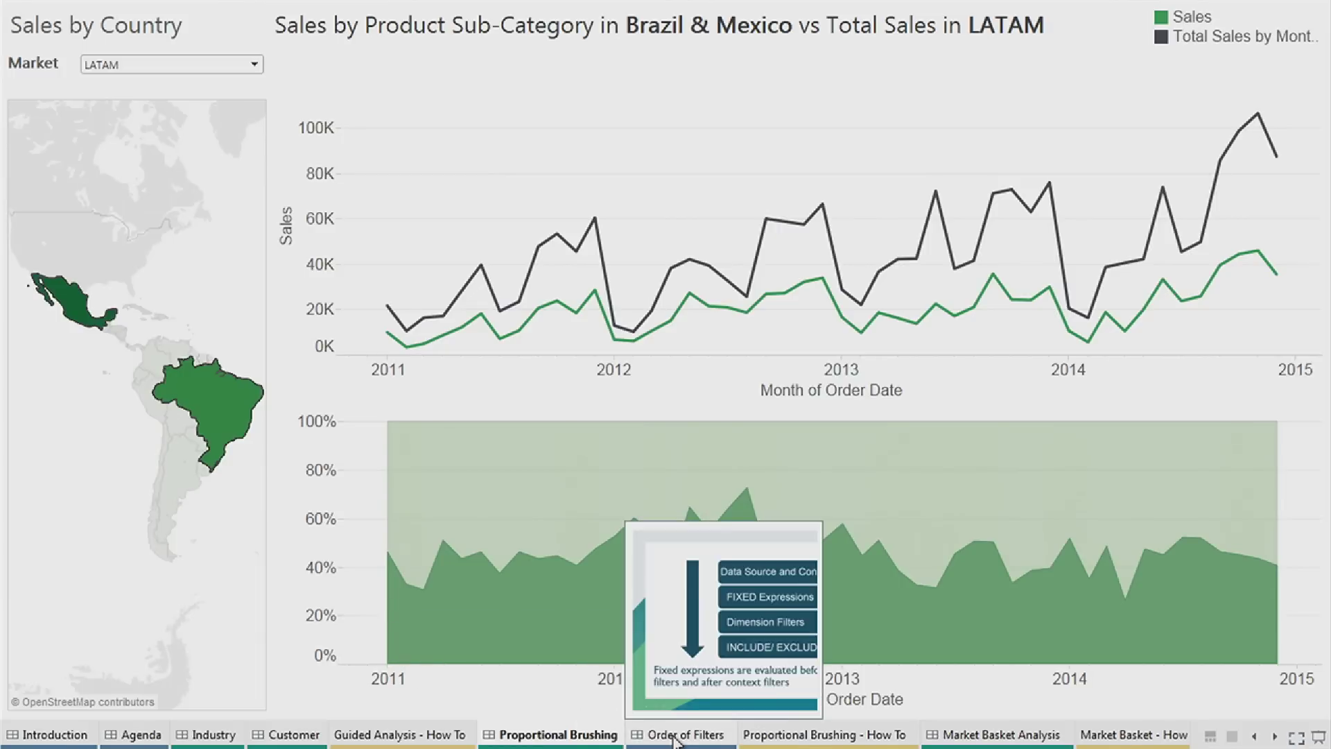
pyautogui.click(675, 736)
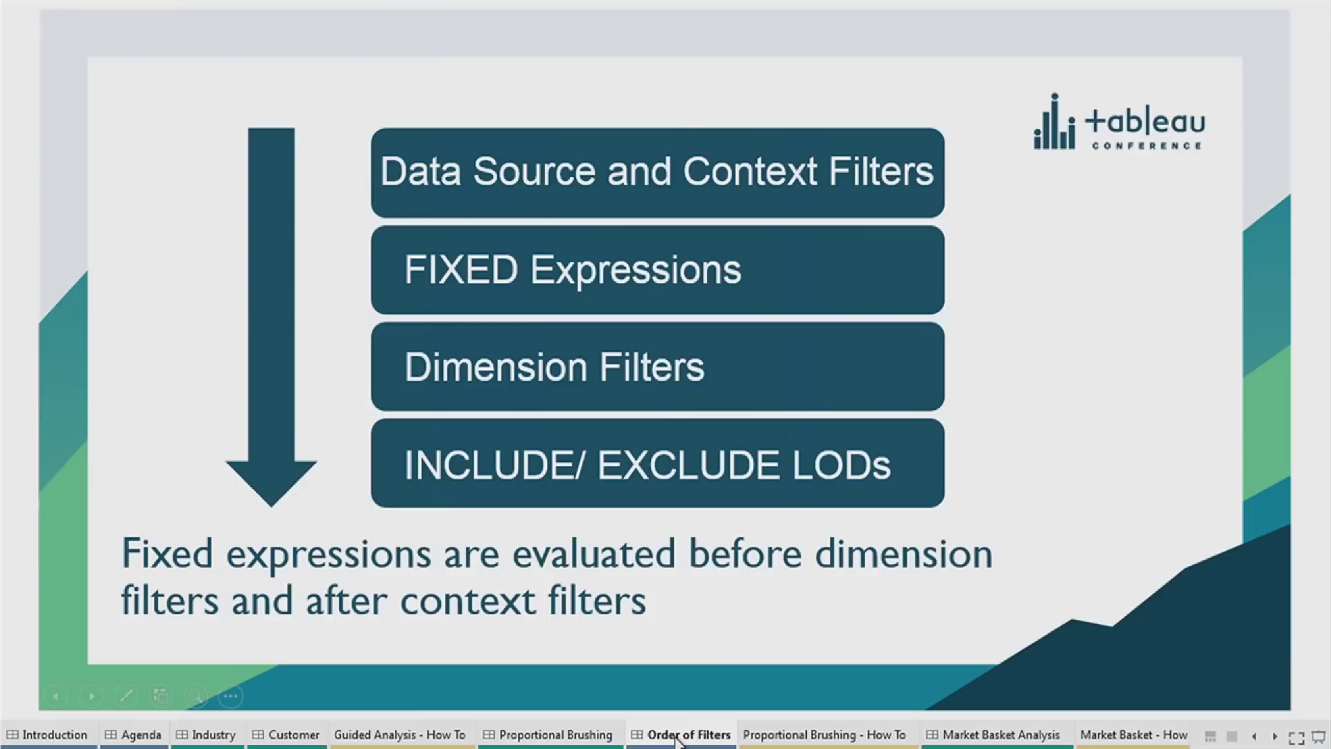
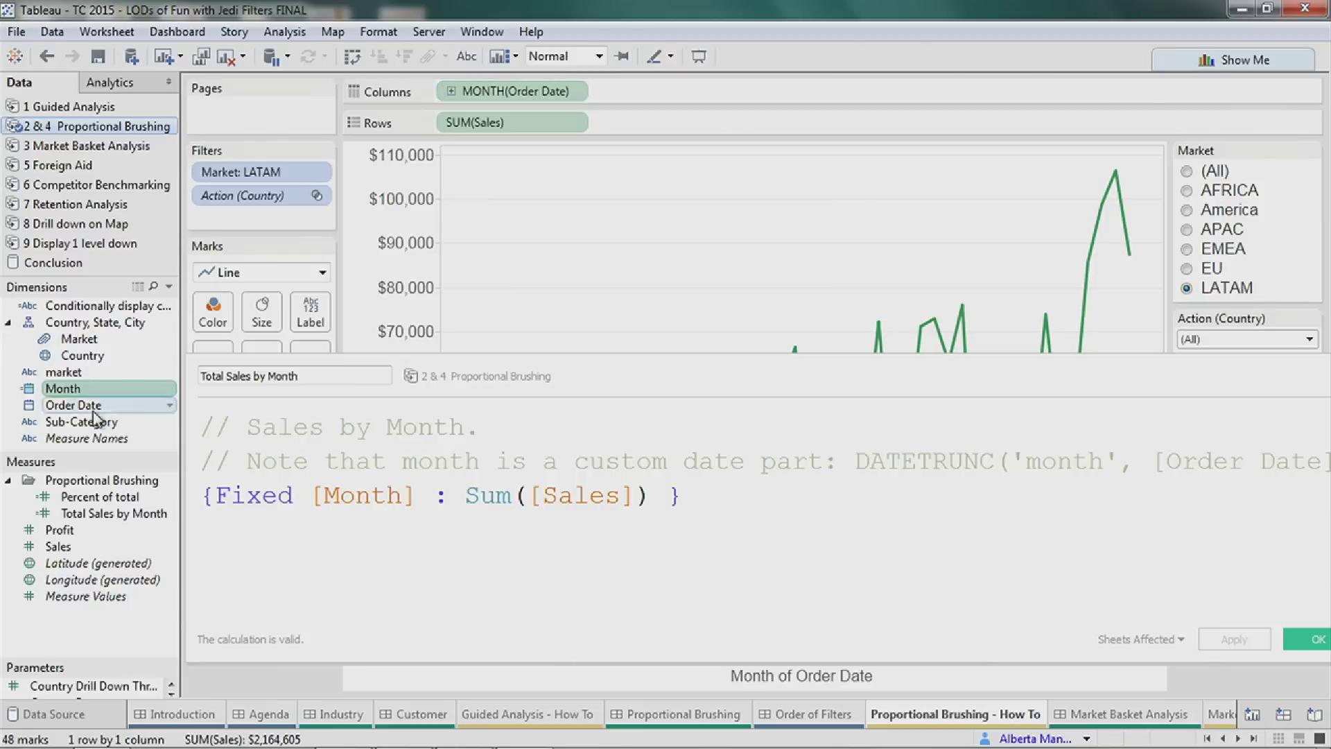
# Add Total Sales by Month to the Sales axis of the line chart, keeping its formula editor clear of the chart.
pyautogui.moveTo(484, 391); pyautogui.dragTo(523, 507)
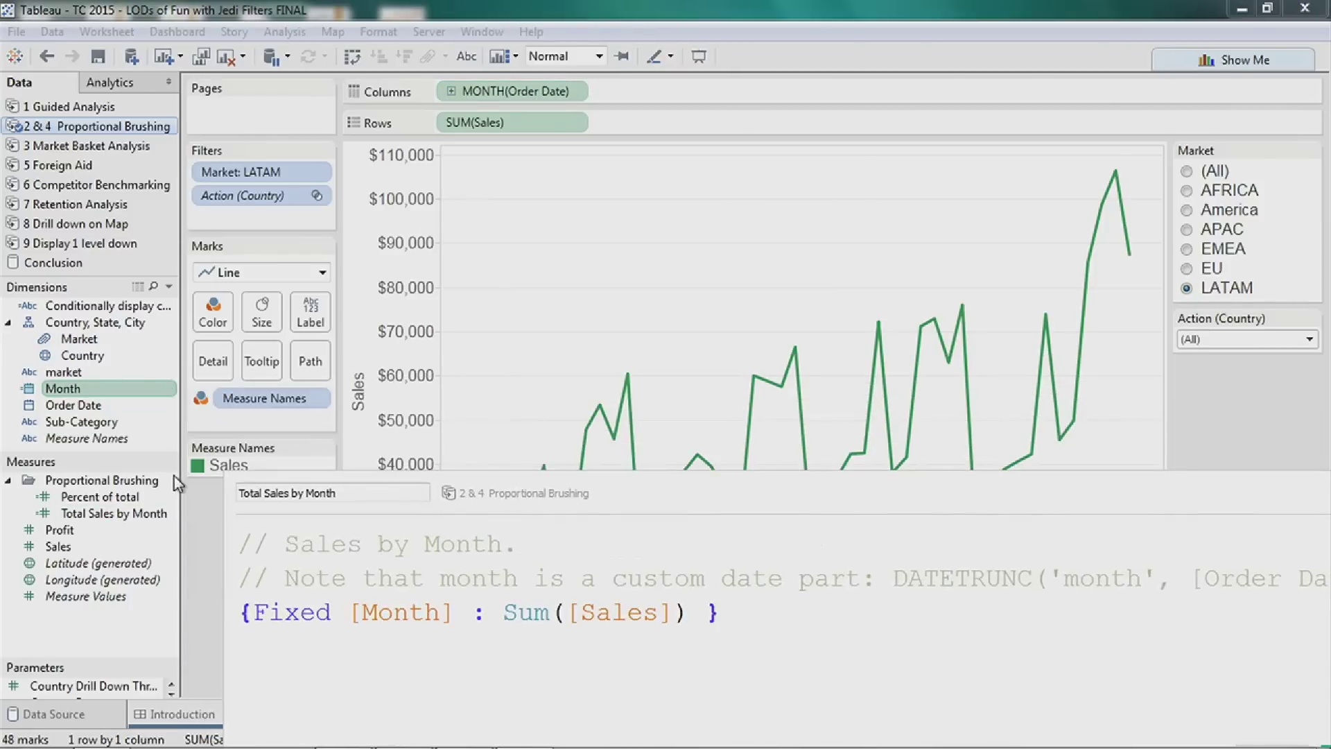
pyautogui.moveTo(111, 514); pyautogui.dragTo(440, 305)
pyautogui.moveTo(549, 493); pyautogui.dragTo(495, 584)
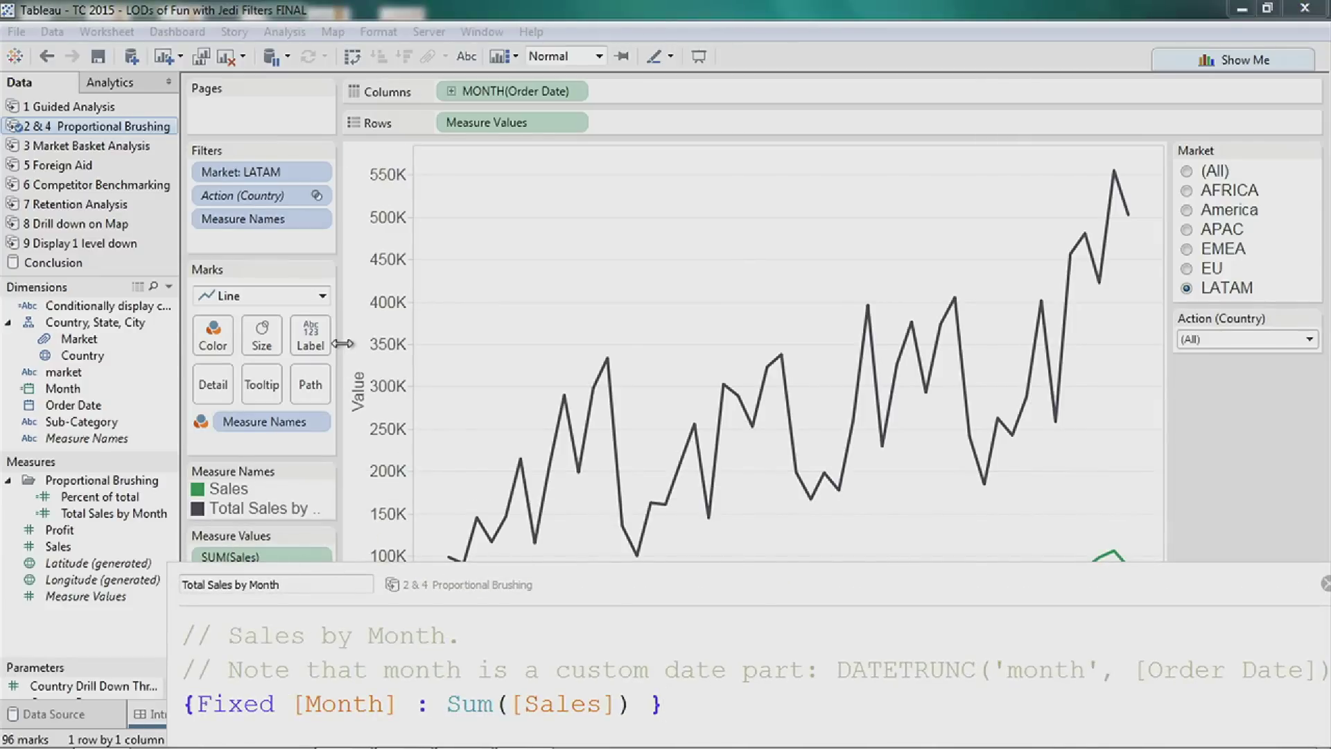
# Set the Market filter to (All) and highlight Total Sales by Month and Sales in turn to compare their lines.
pyautogui.click(1192, 170)
pyautogui.click(1187, 171)
pyautogui.click(229, 494)
pyautogui.click(231, 507)
pyautogui.click(226, 494)
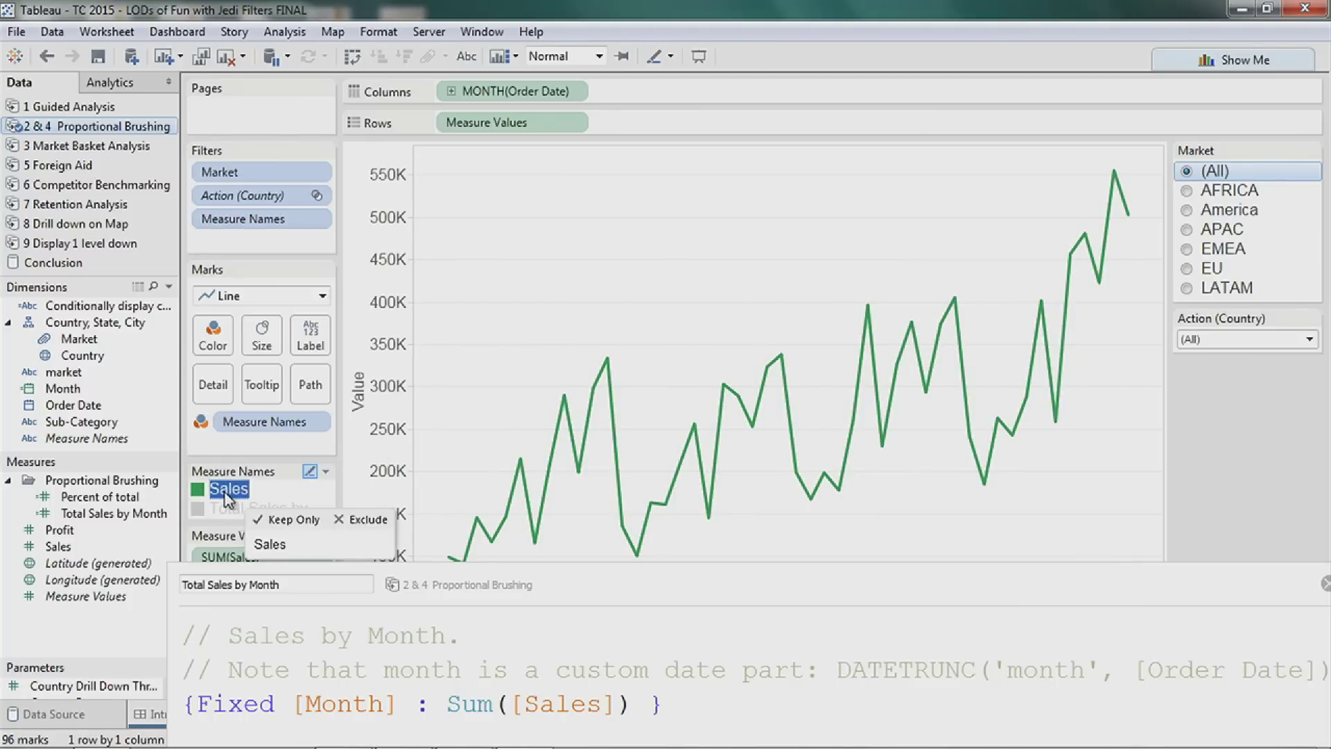
# Close the Total Sales by Month formula editor and set the Market filter to LATAM.
pyautogui.moveTo(677, 590); pyautogui.dragTo(634, 483)
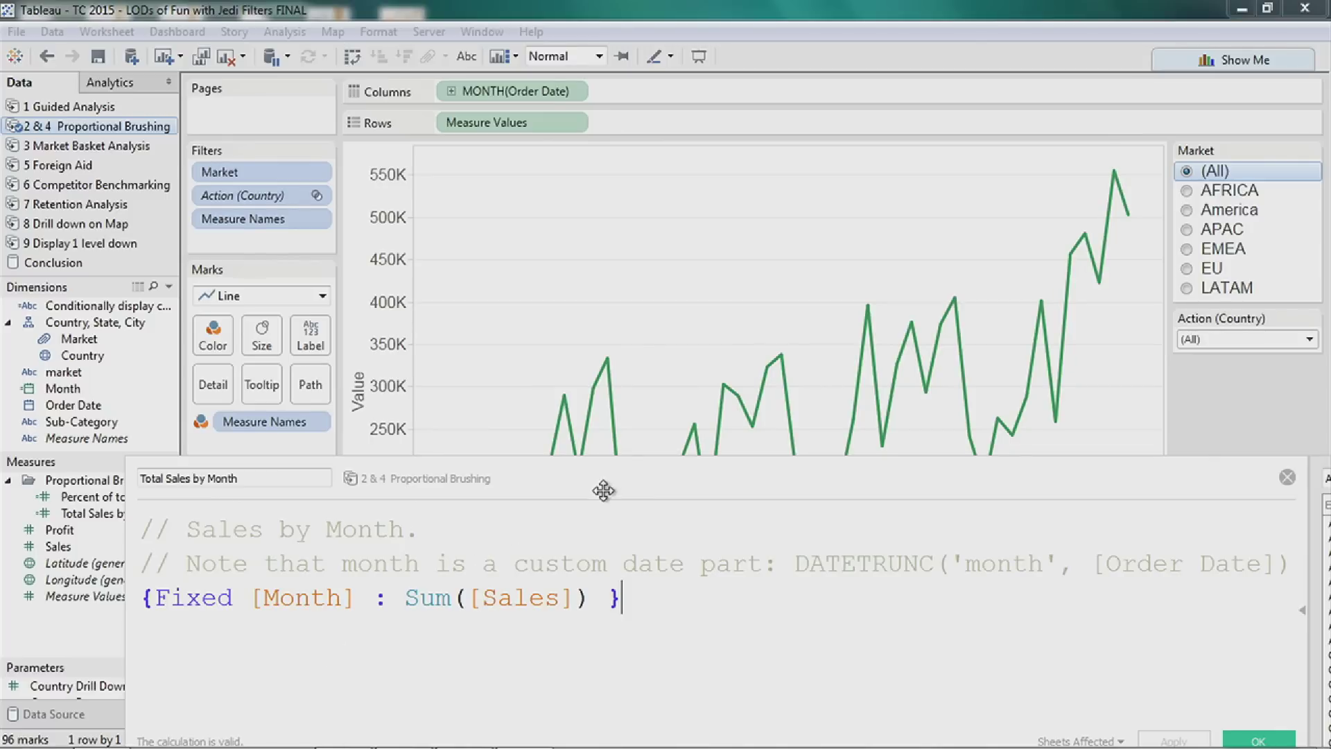
pyautogui.moveTo(603, 490); pyautogui.dragTo(553, 250)
pyautogui.click(1207, 505)
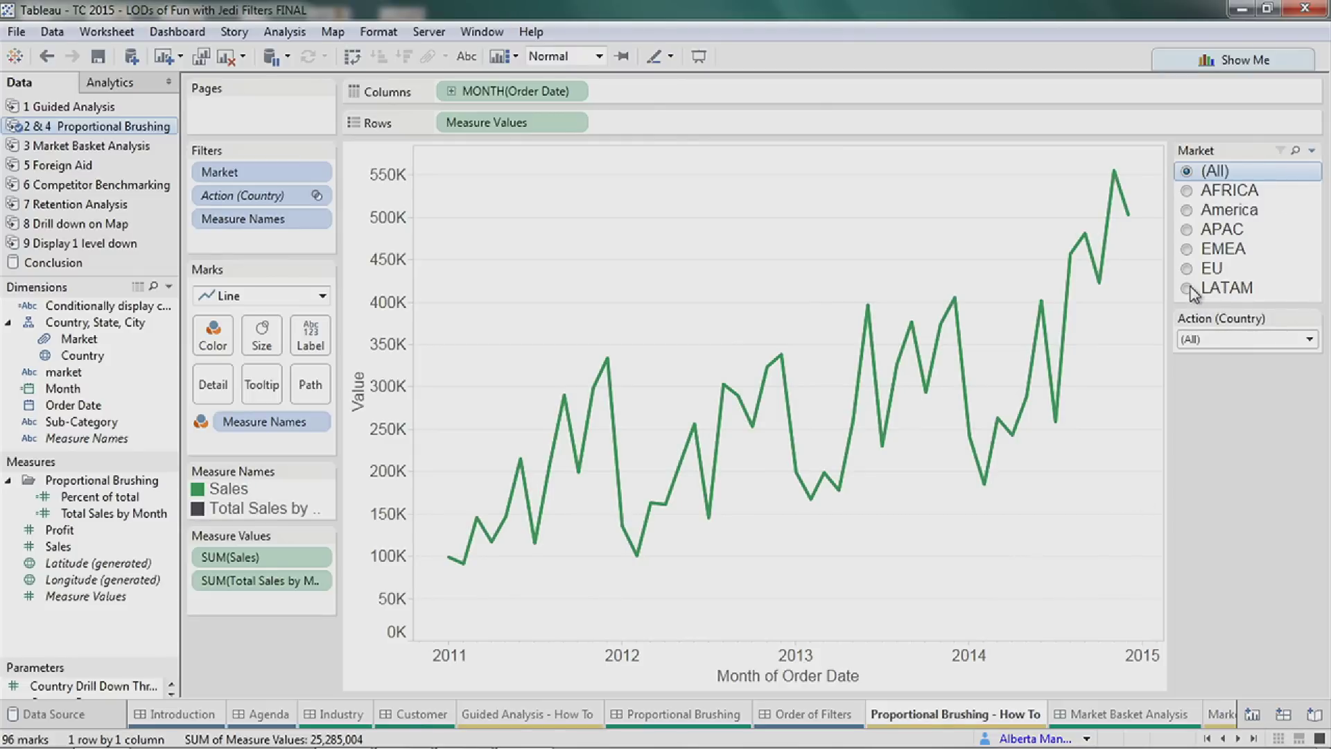
pyautogui.click(1188, 288)
pyautogui.moveTo(1126, 198)
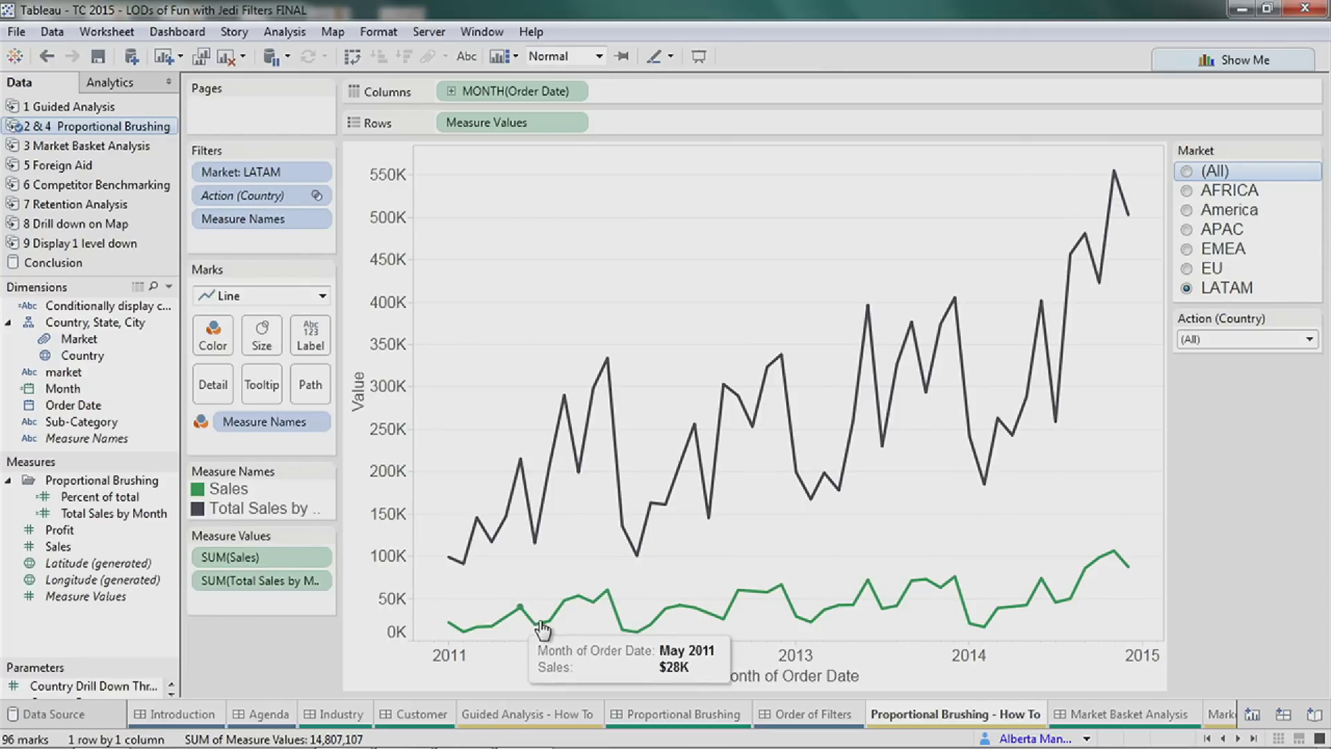
pyautogui.moveTo(539, 624)
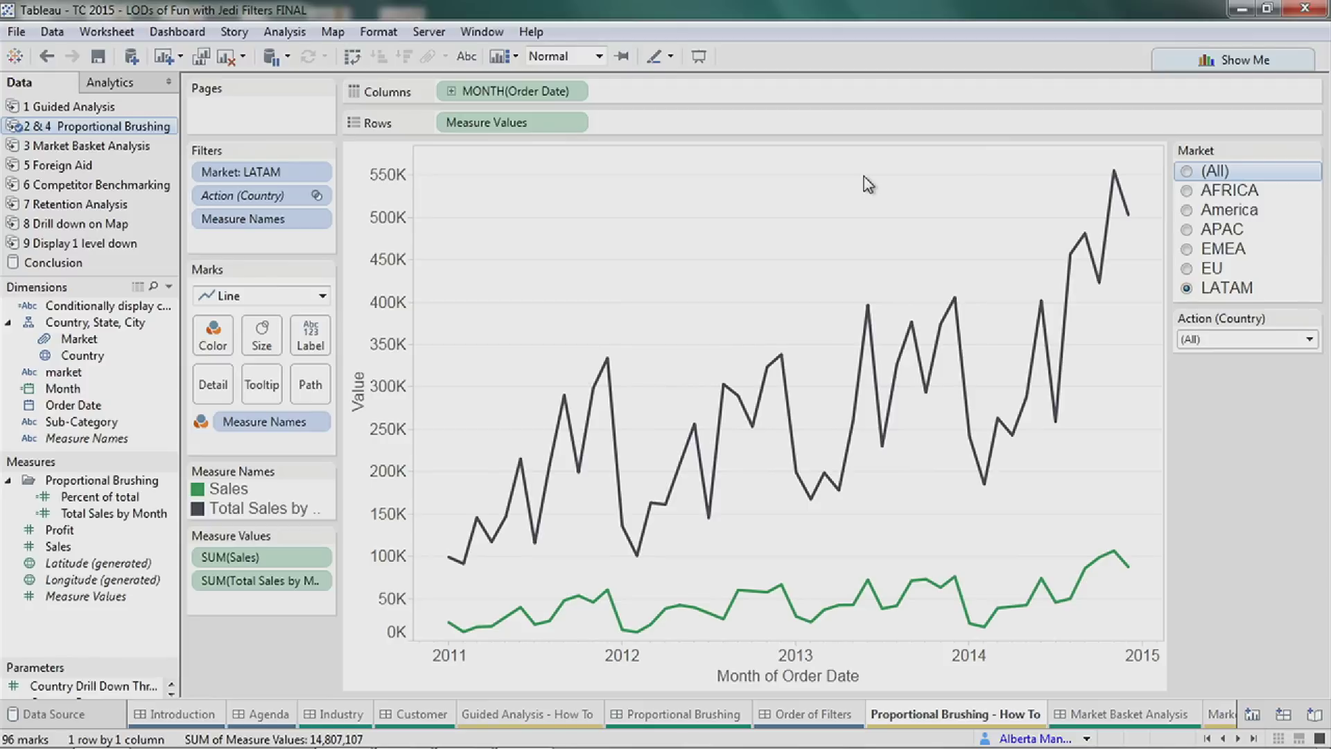
# Add the Market filter to context and set the Action (Country) filter to Brazil.
pyautogui.click(316, 172)
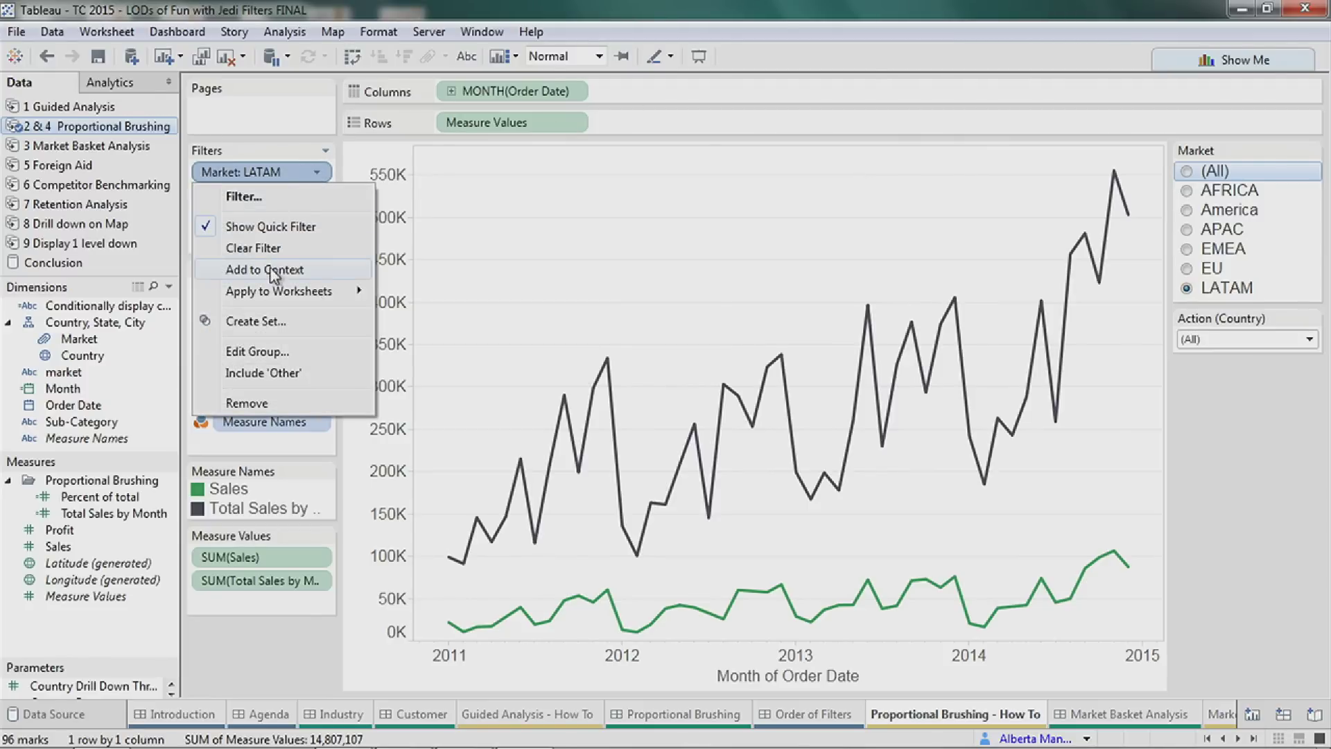
pyautogui.press('Escape')
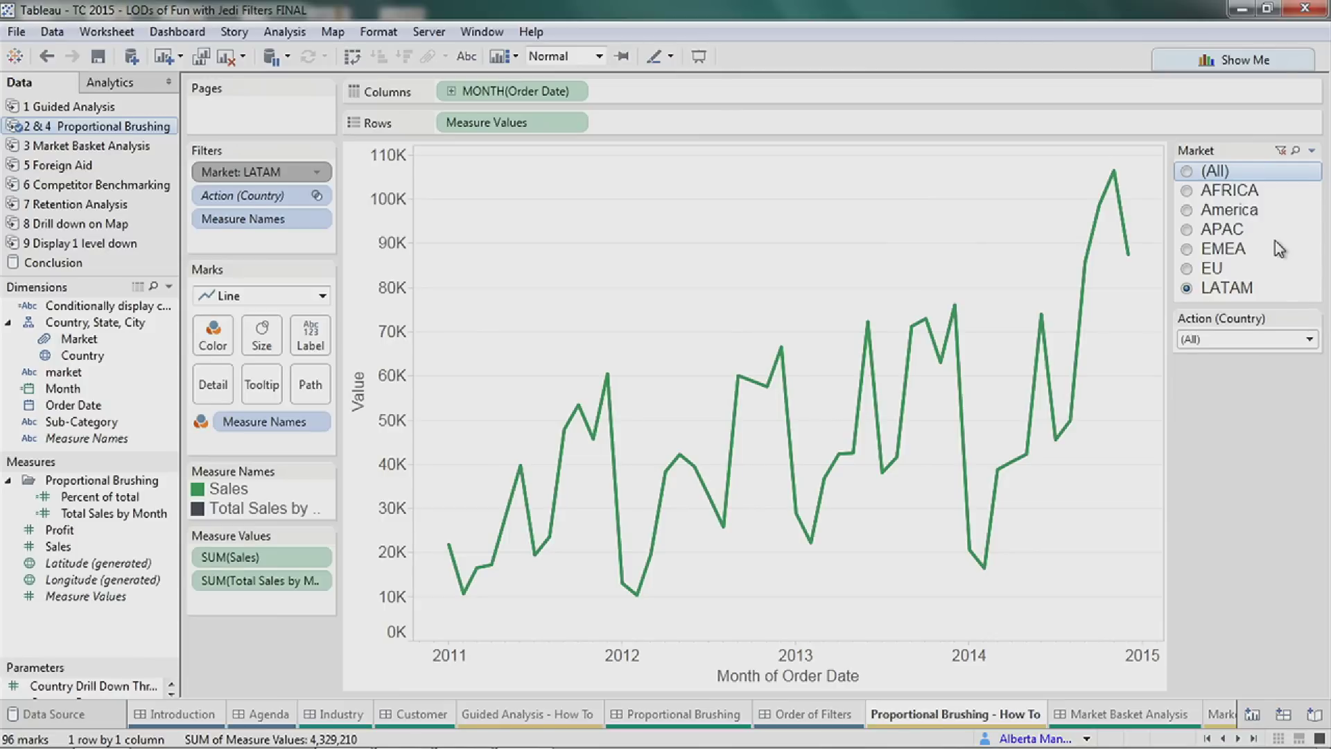
pyautogui.click(1255, 340)
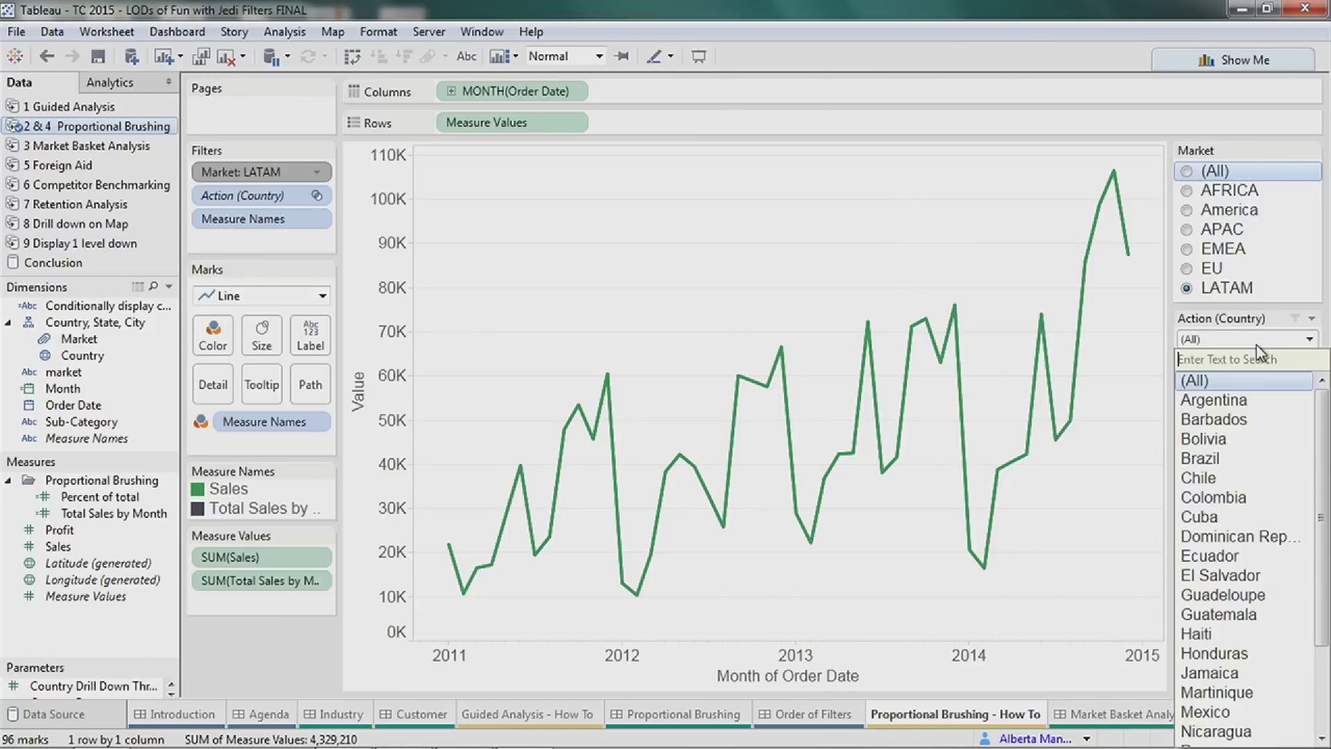
pyautogui.click(1223, 459)
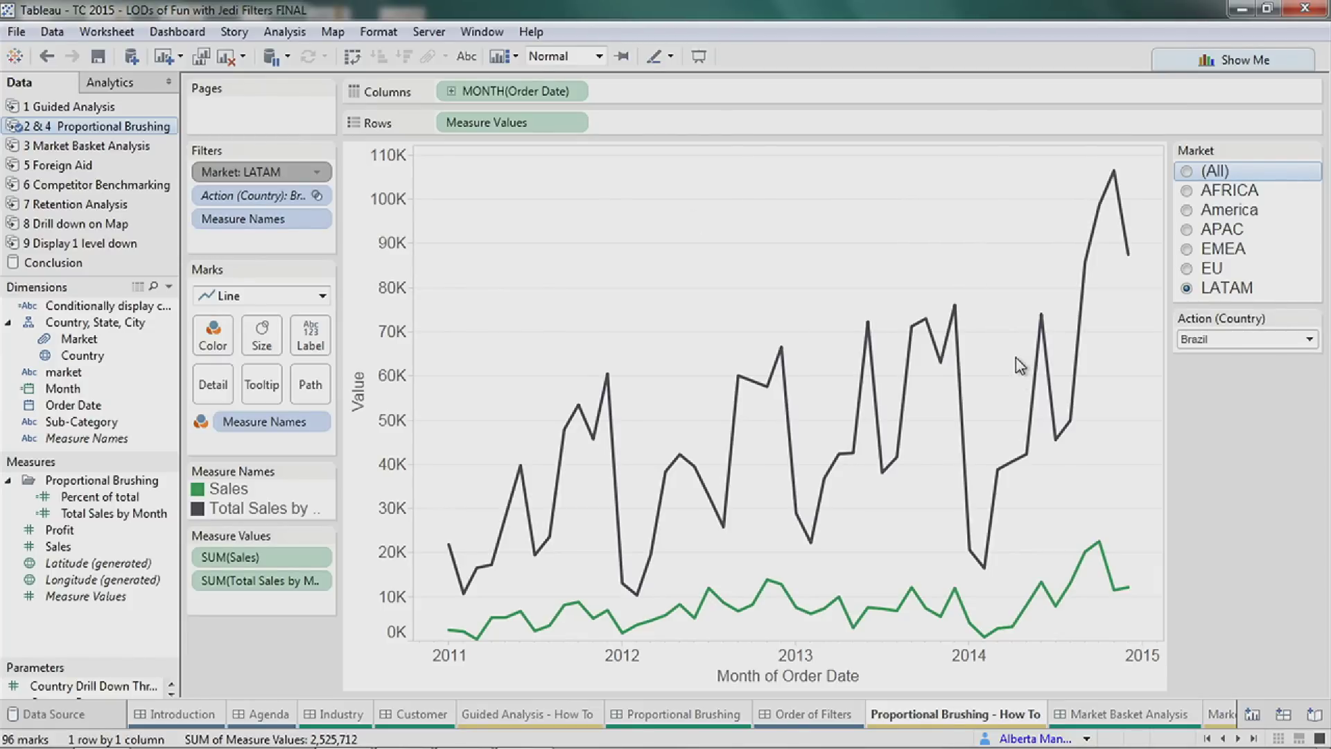
# Create the calculation SUM([Sales])/SUM([Total Sales by Month]) in Rows beside Measure Values.
pyautogui.doubleClick(672, 122)
pyautogui.moveTo(240, 550); pyautogui.dragTo(678, 127)
pyautogui.write('/')
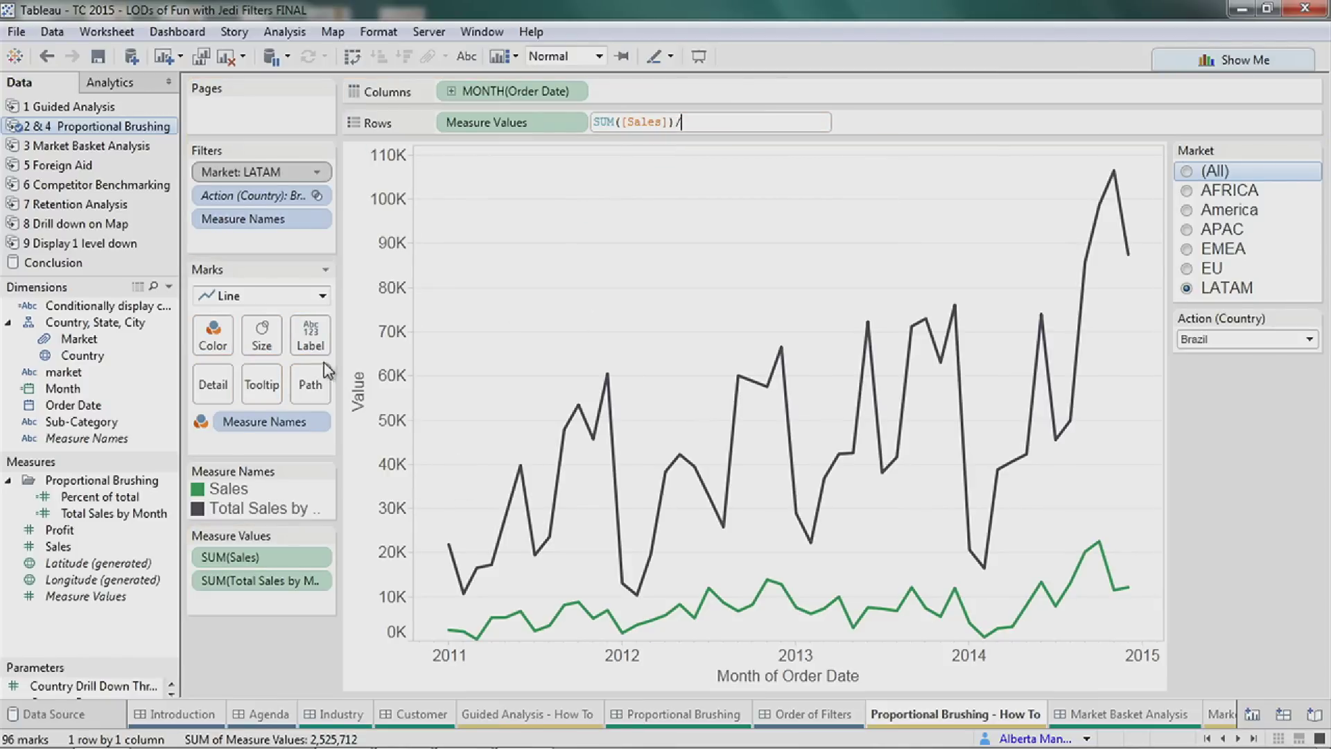
pyautogui.moveTo(261, 580); pyautogui.dragTo(756, 128)
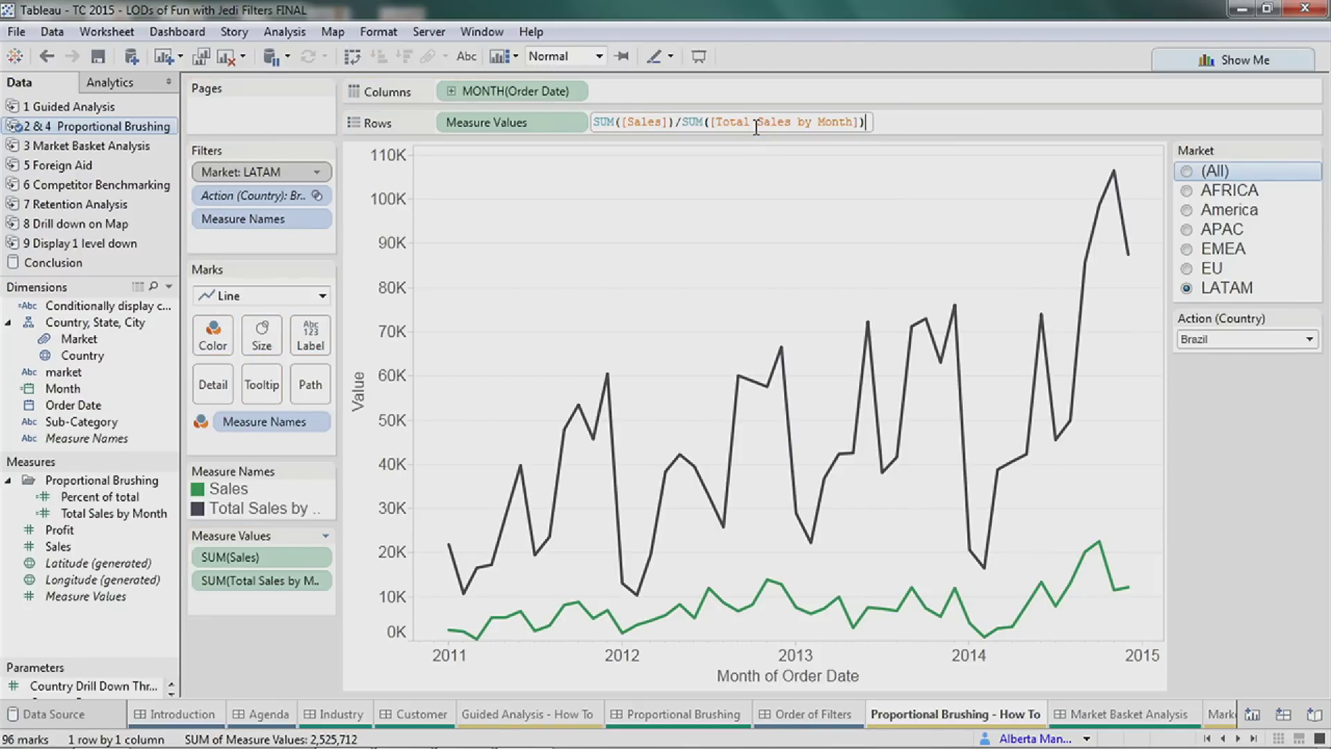
pyautogui.press('Return')
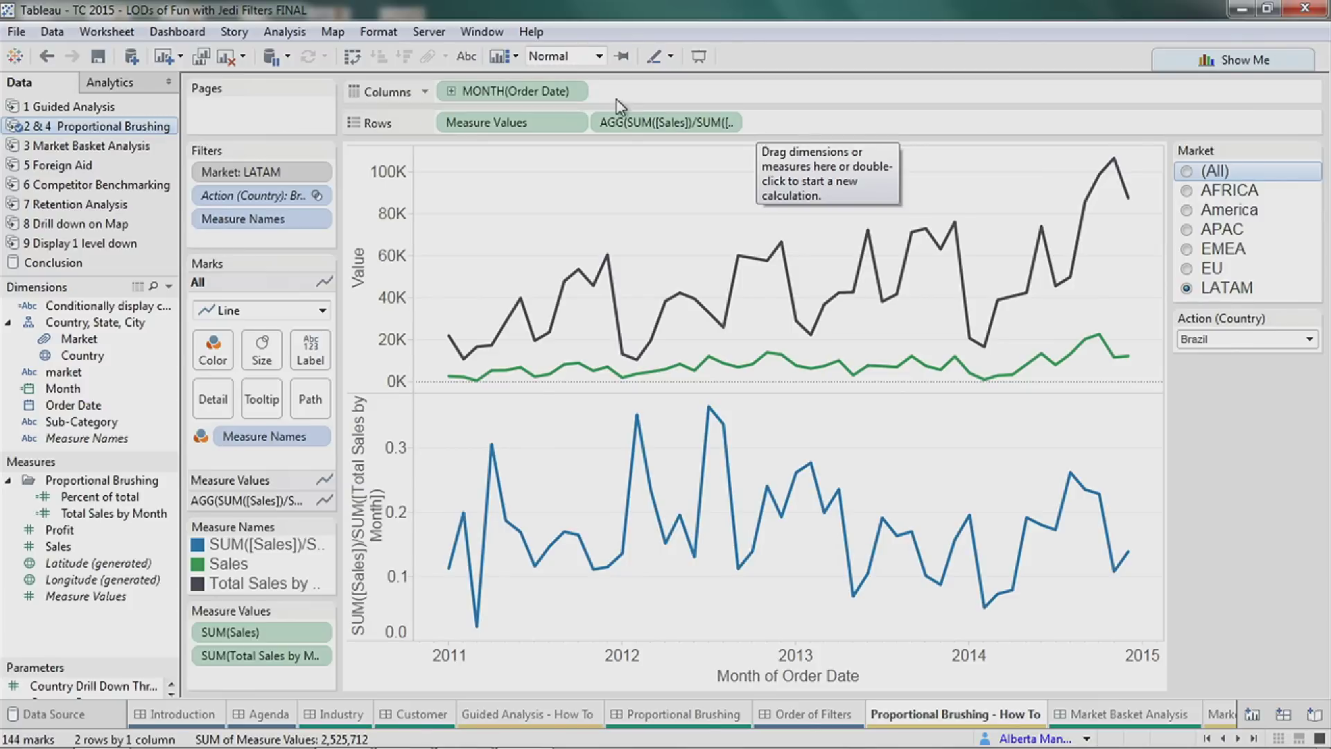
# Open the Market Basket Analysis dashboard and clear the Paper selection.
pyautogui.click(1237, 739)
pyautogui.click(1237, 738)
pyautogui.click(1237, 739)
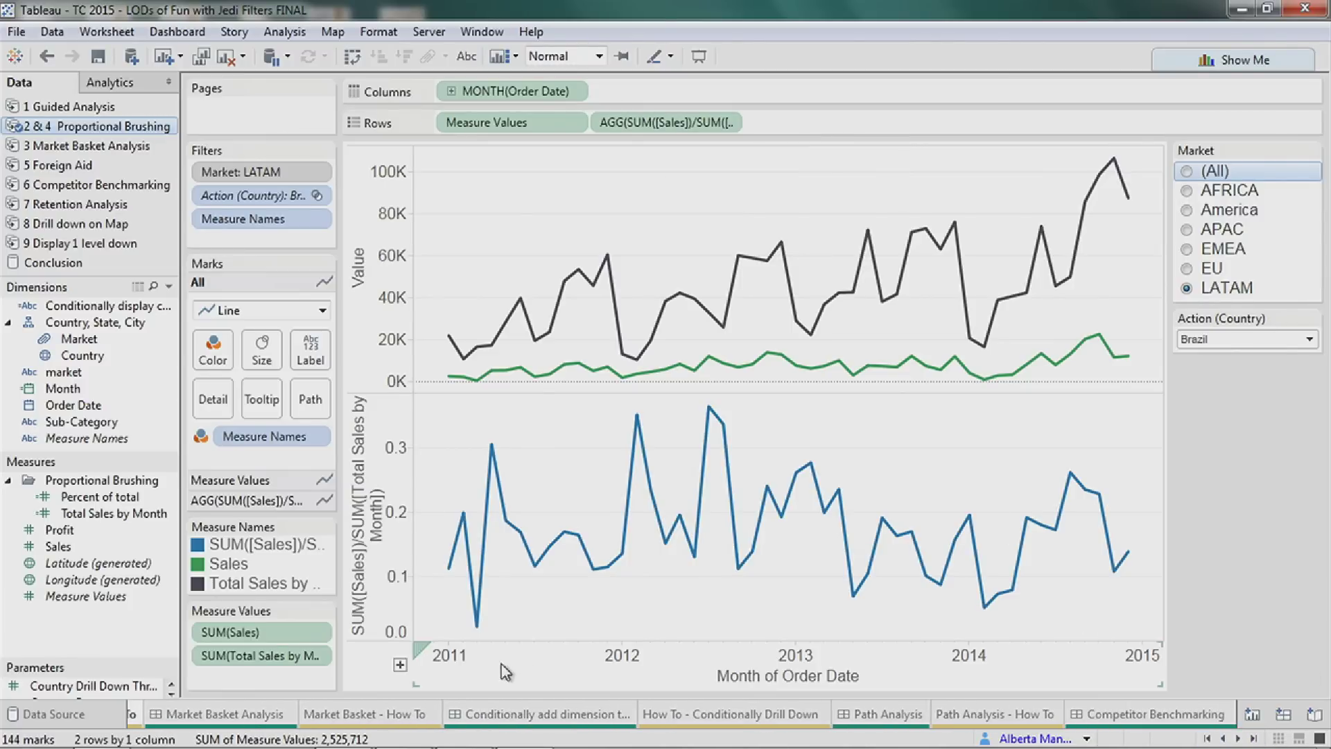
pyautogui.click(277, 719)
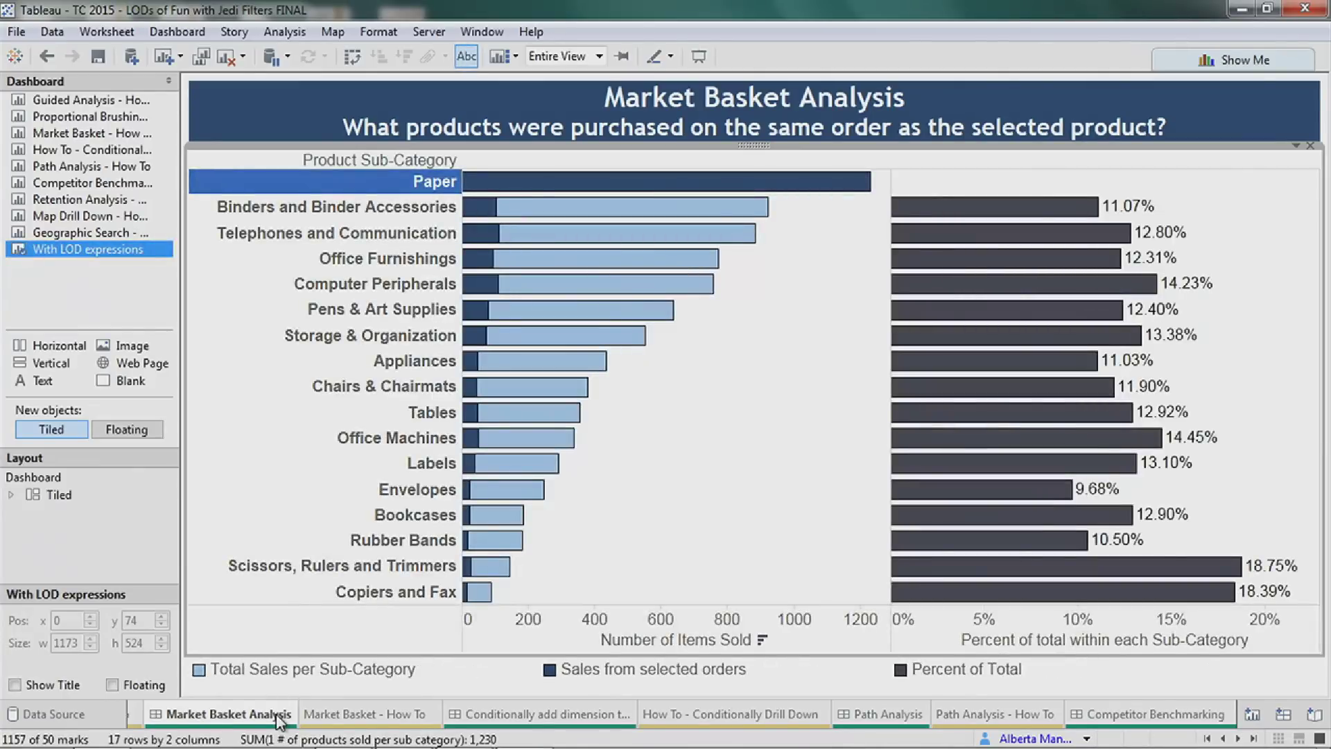
pyautogui.click(767, 481)
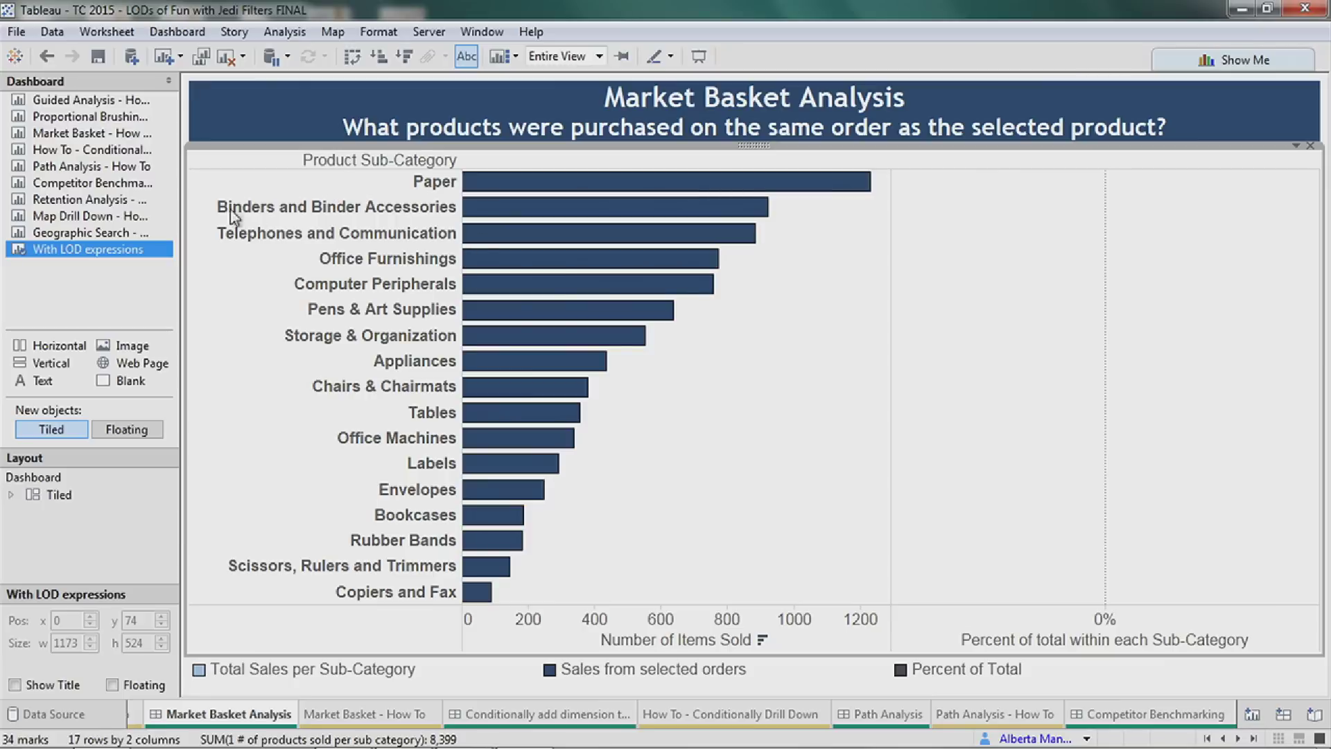
# Select the Paper sub-category and examine the item count and percent of total for Binders and Binder Accessories.
pyautogui.moveTo(581, 186)
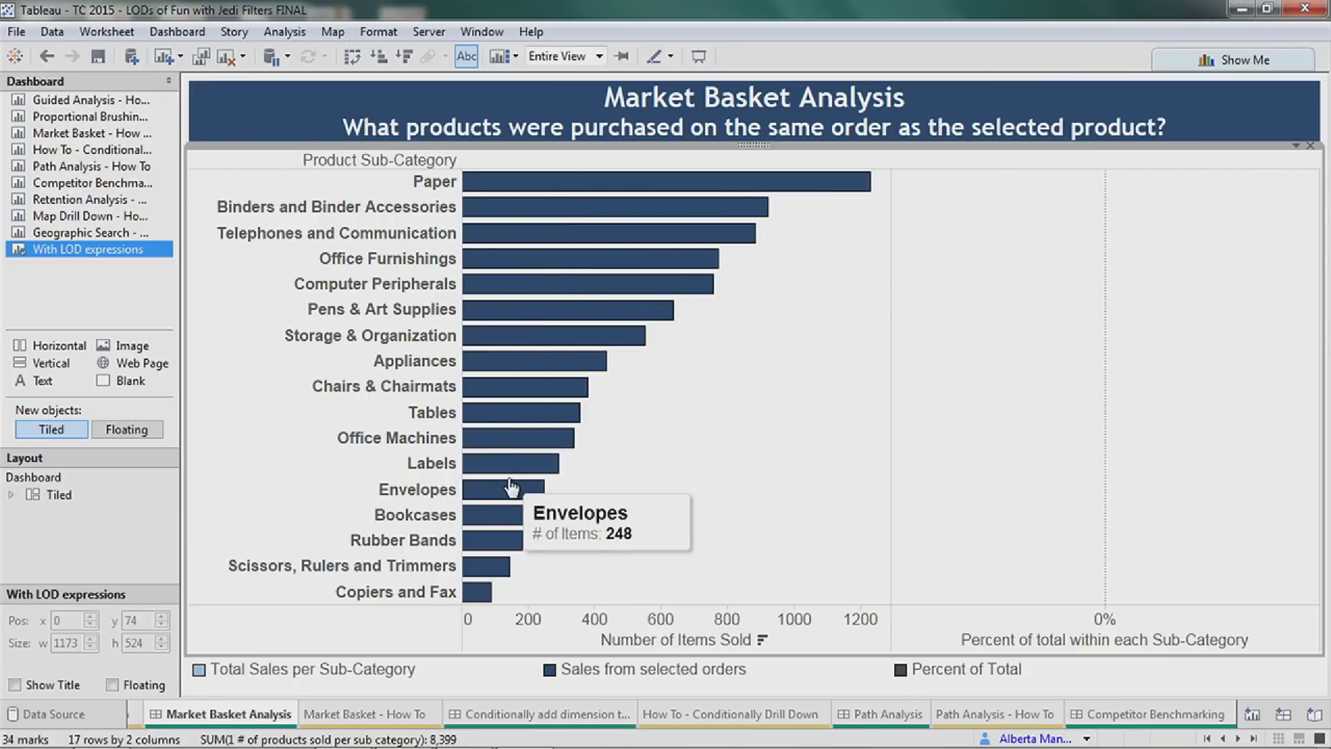
pyautogui.click(435, 183)
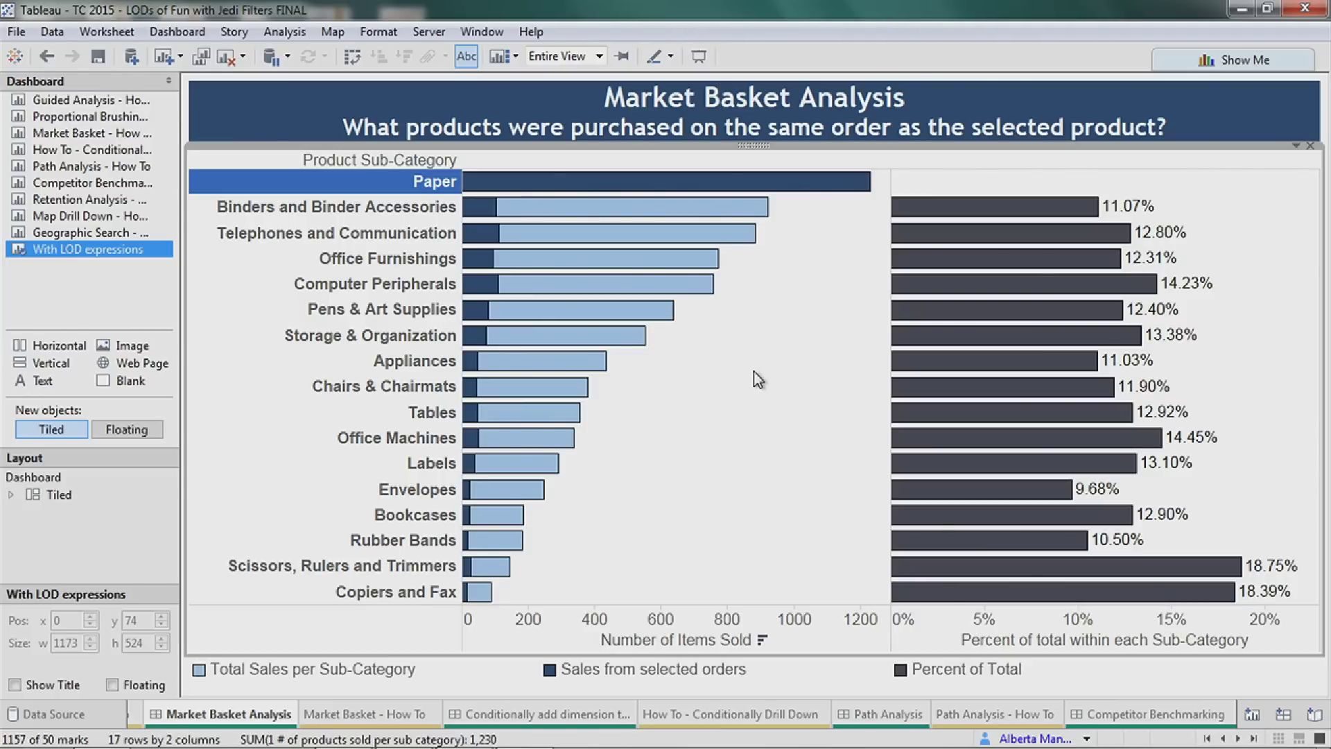
pyautogui.moveTo(490, 216)
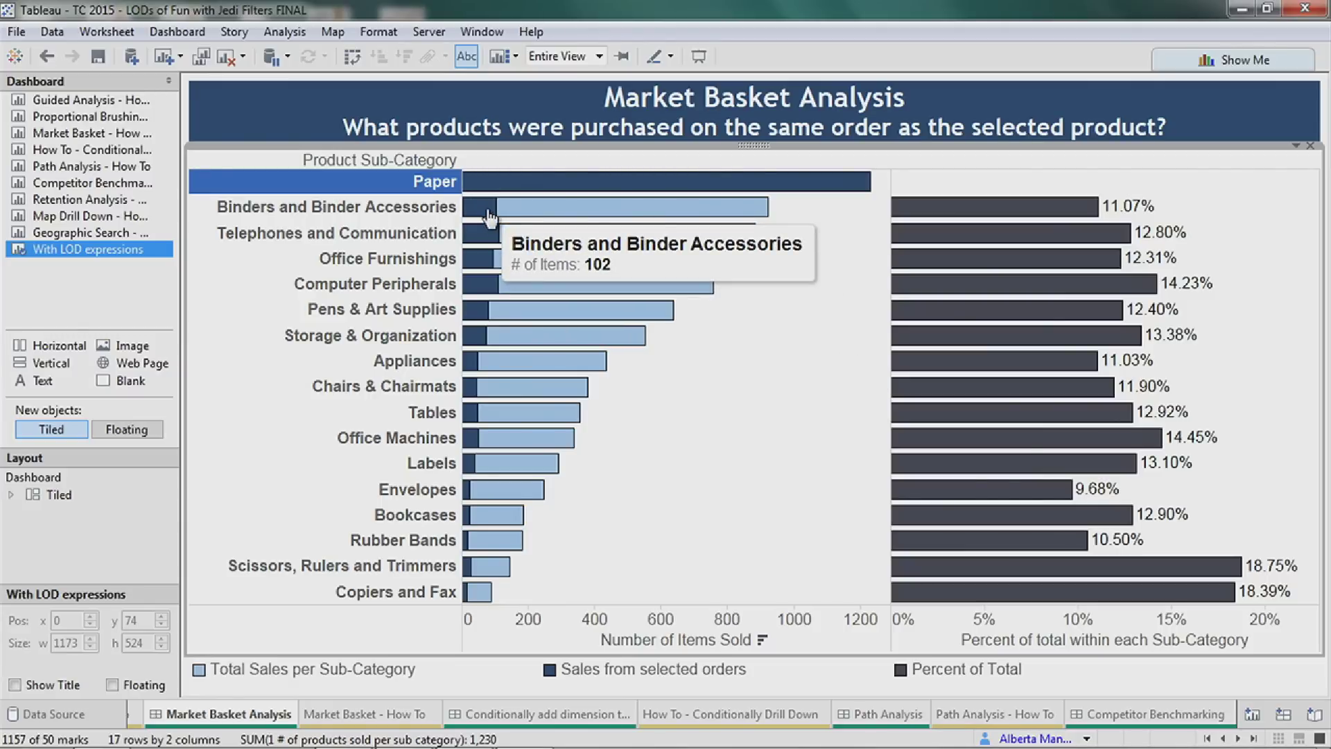
pyautogui.moveTo(1028, 210)
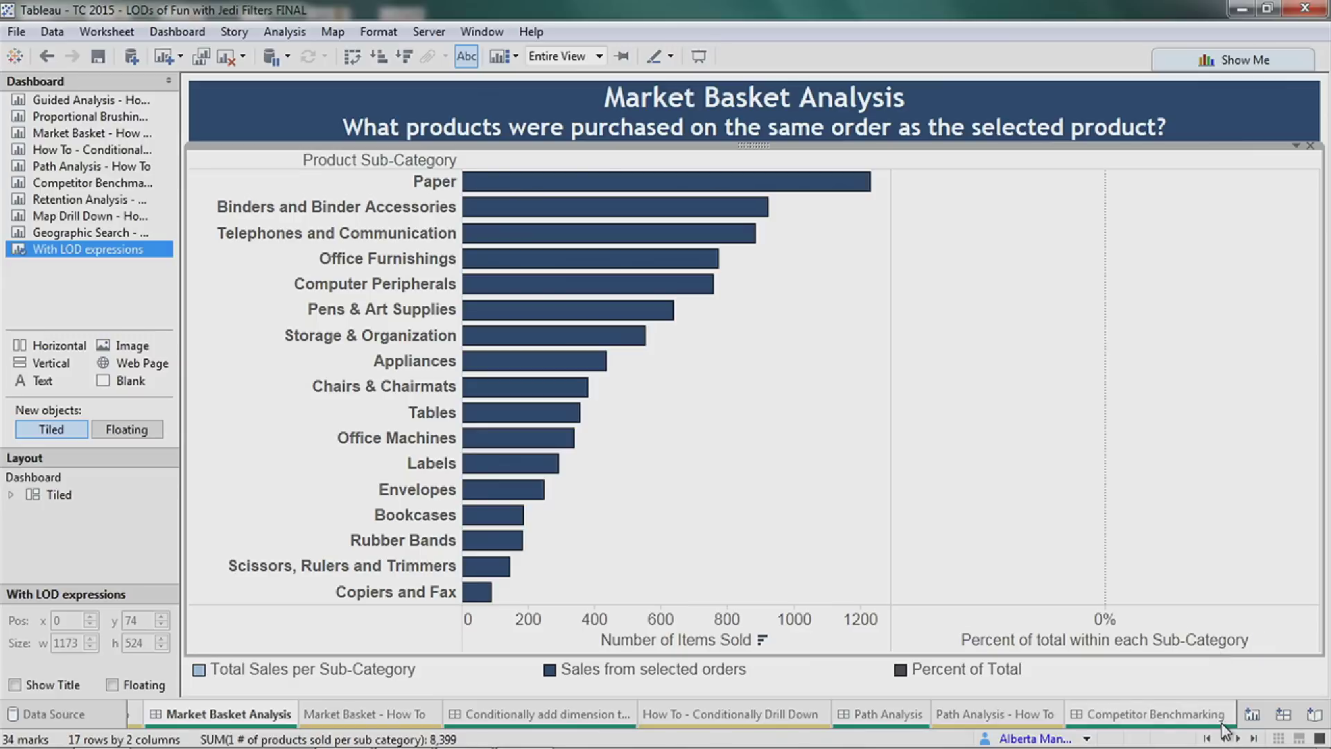
# Select Paper again in the market basket chart and check the total items for Computer Peripherals.
pyautogui.click(1238, 739)
pyautogui.click(1238, 739)
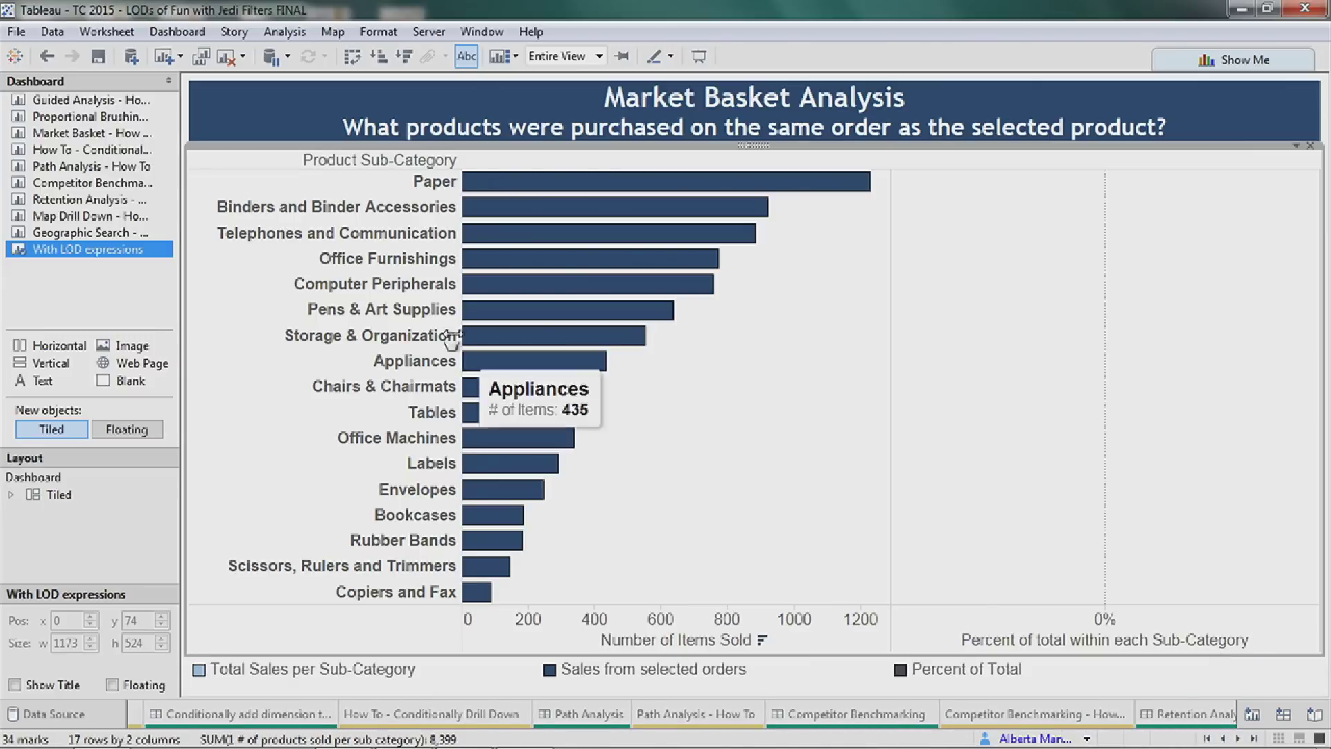
pyautogui.click(420, 185)
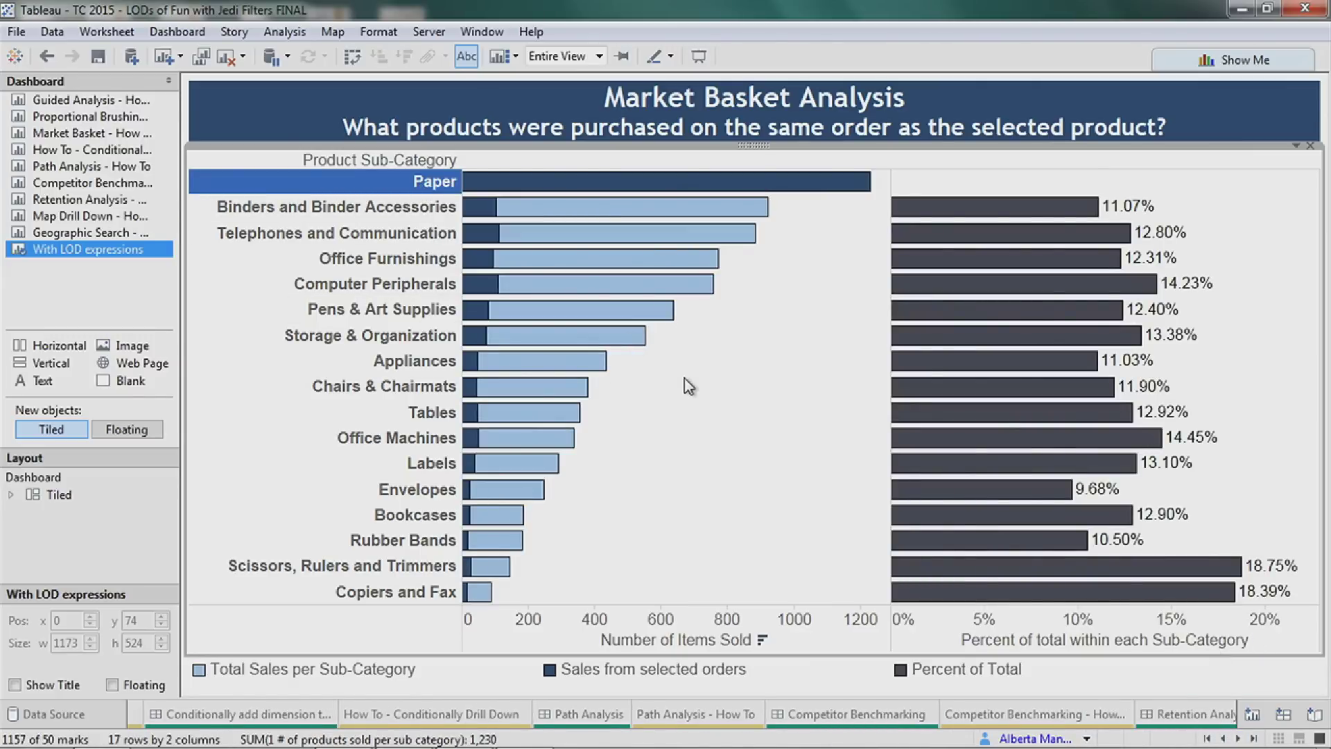
pyautogui.moveTo(706, 286)
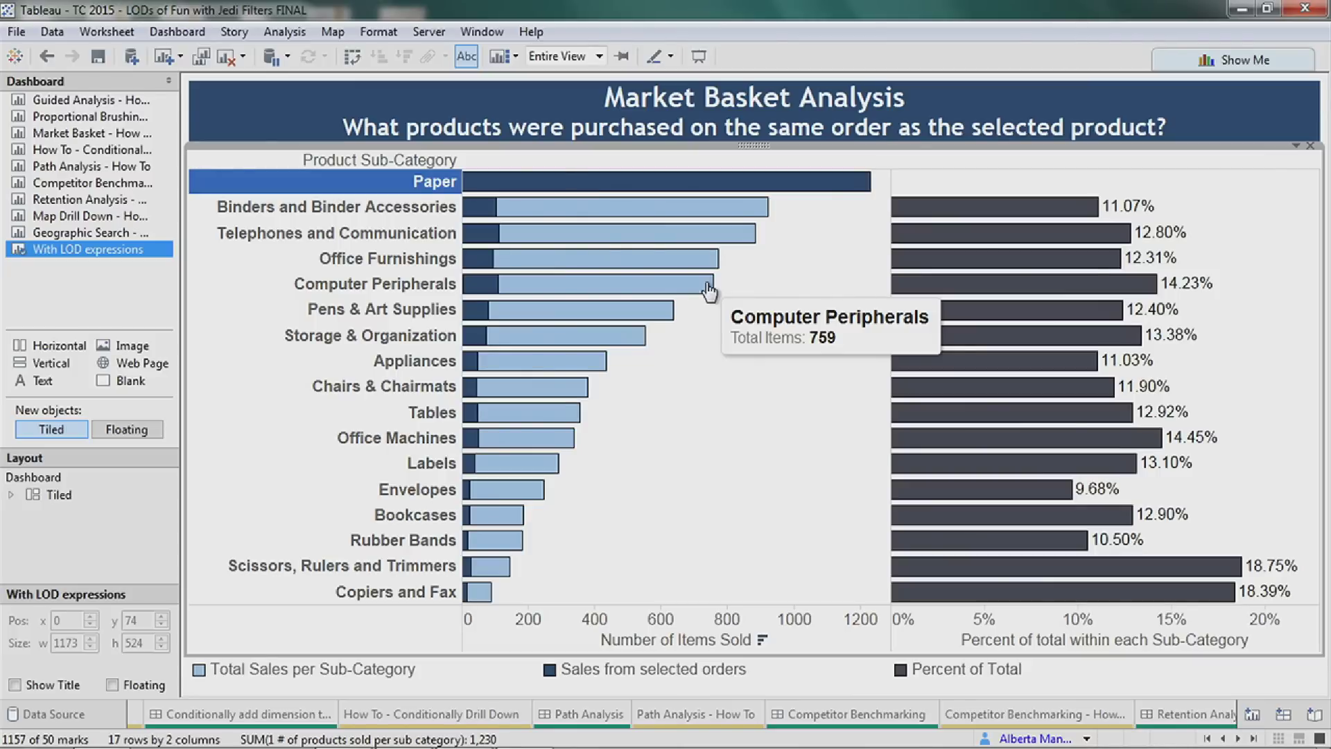
# Try excluding the Paper sub-category from the market basket chart and keeping only Paper, undoing each filter.
pyautogui.rightClick(424, 186)
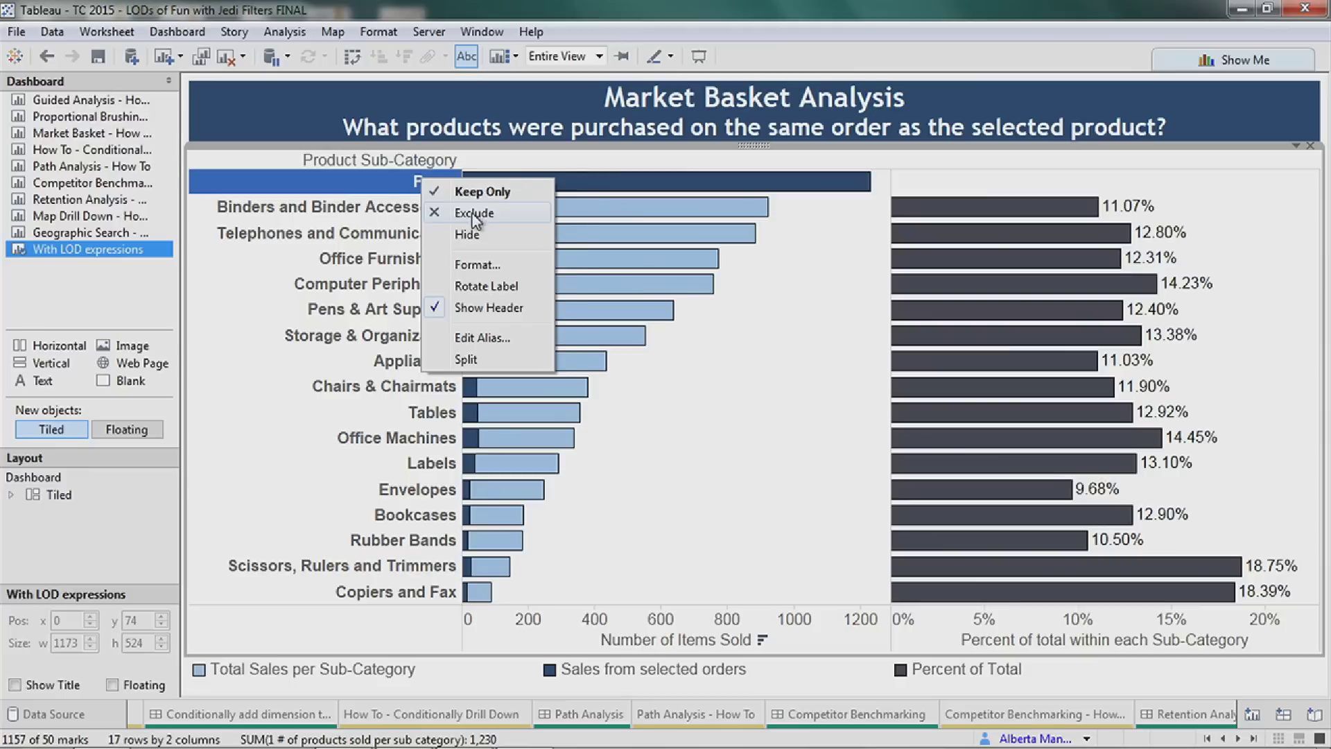
pyautogui.click(474, 214)
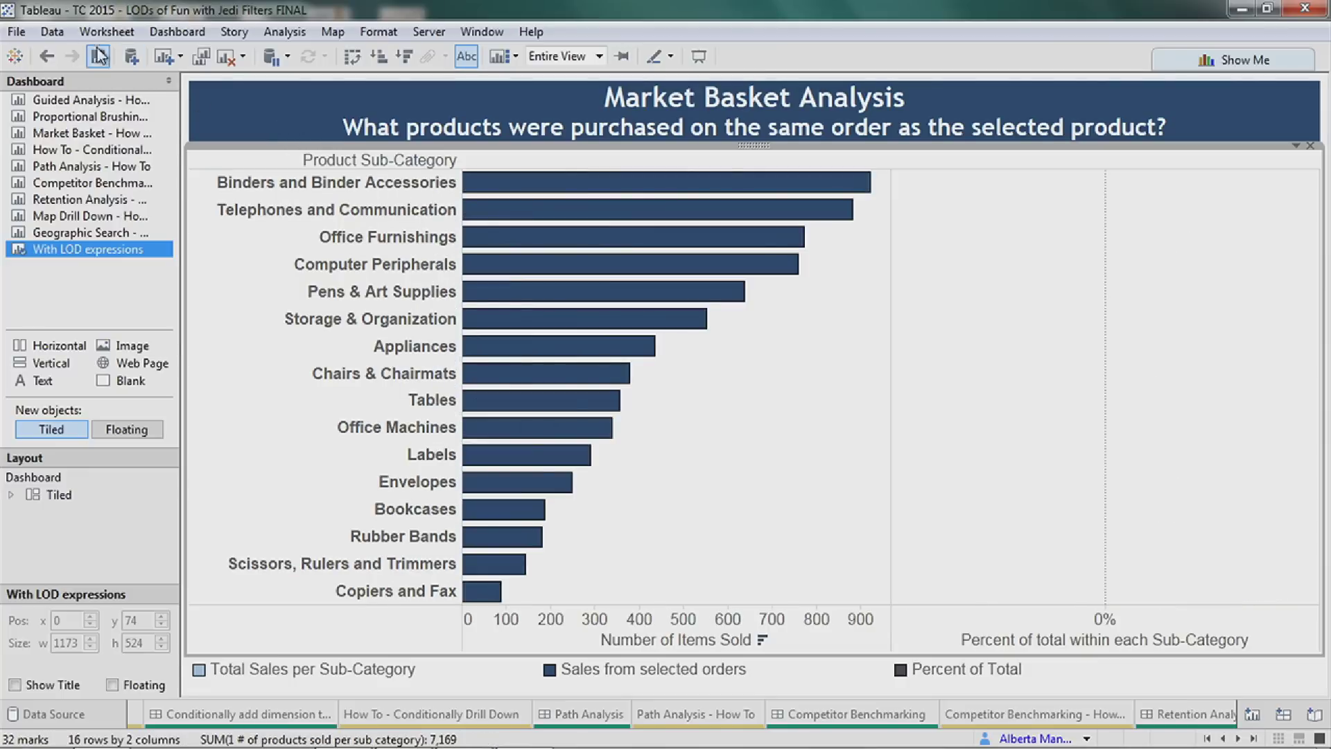
pyautogui.click(47, 56)
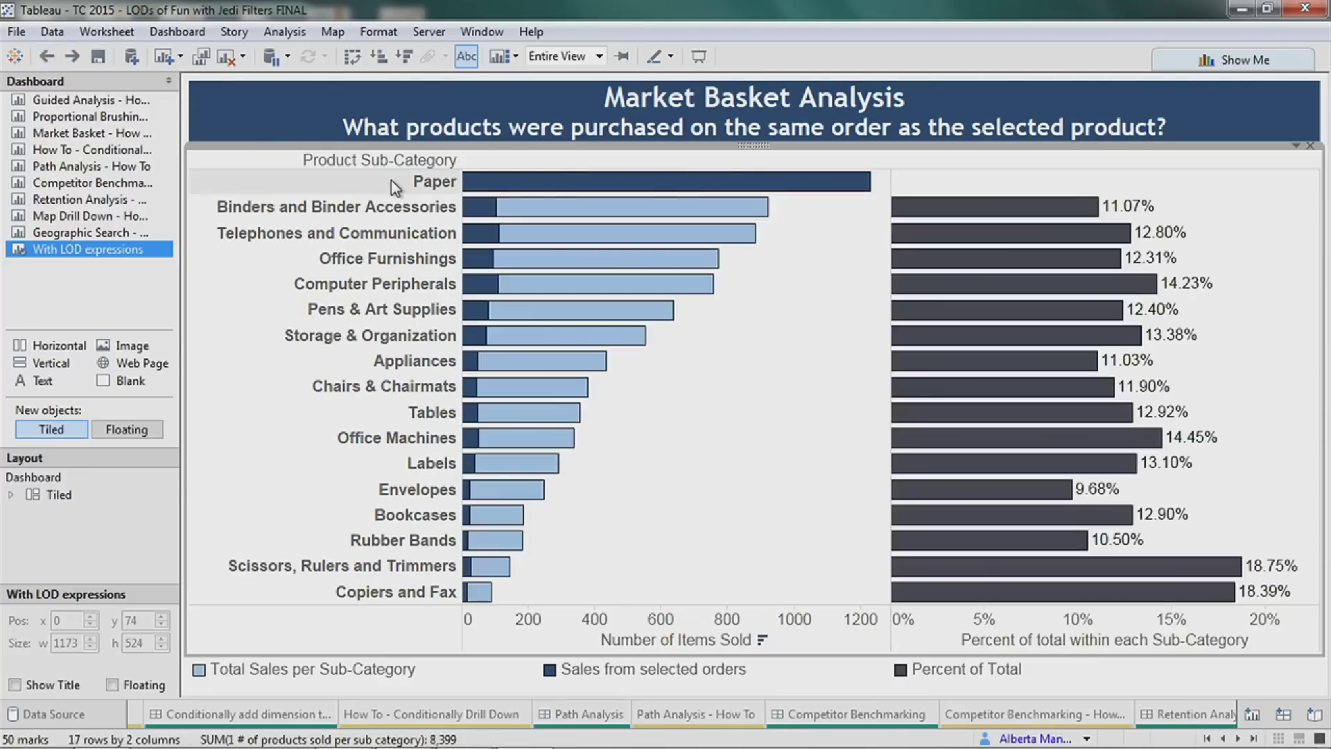
pyautogui.rightClick(391, 181)
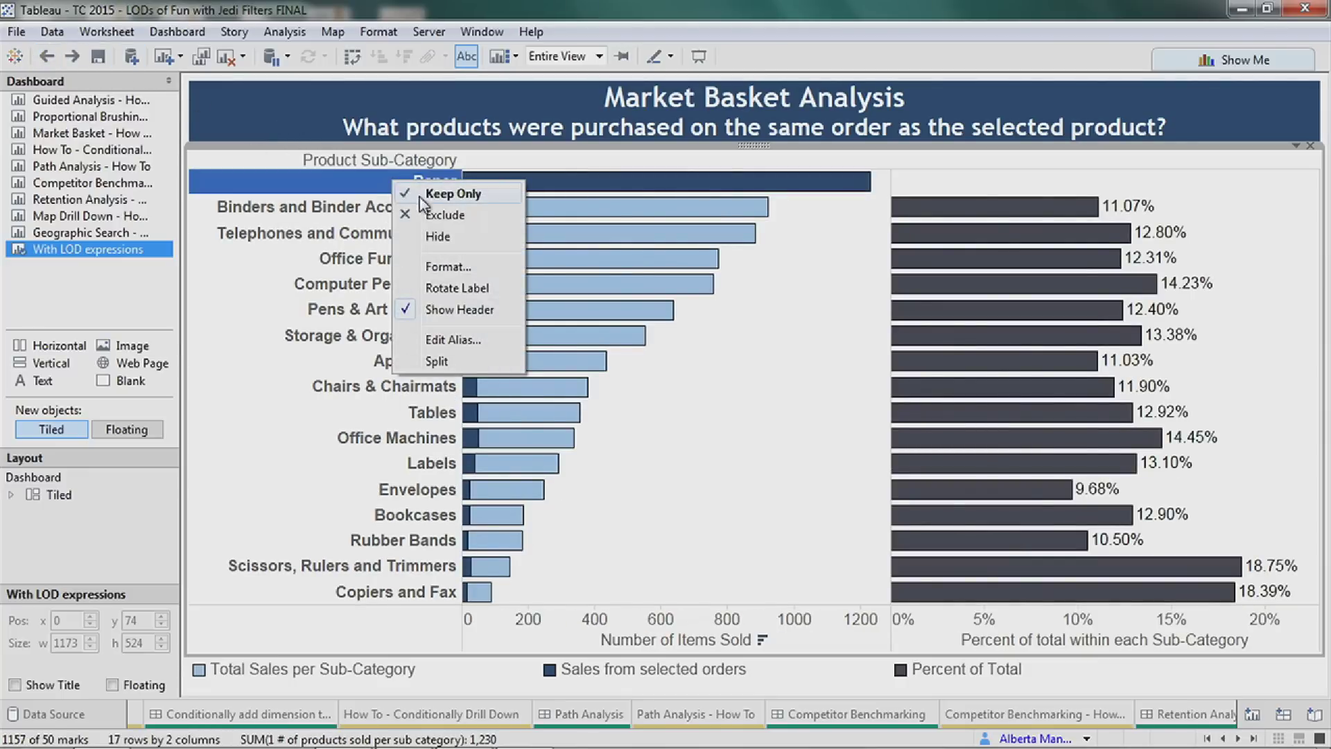
pyautogui.click(418, 197)
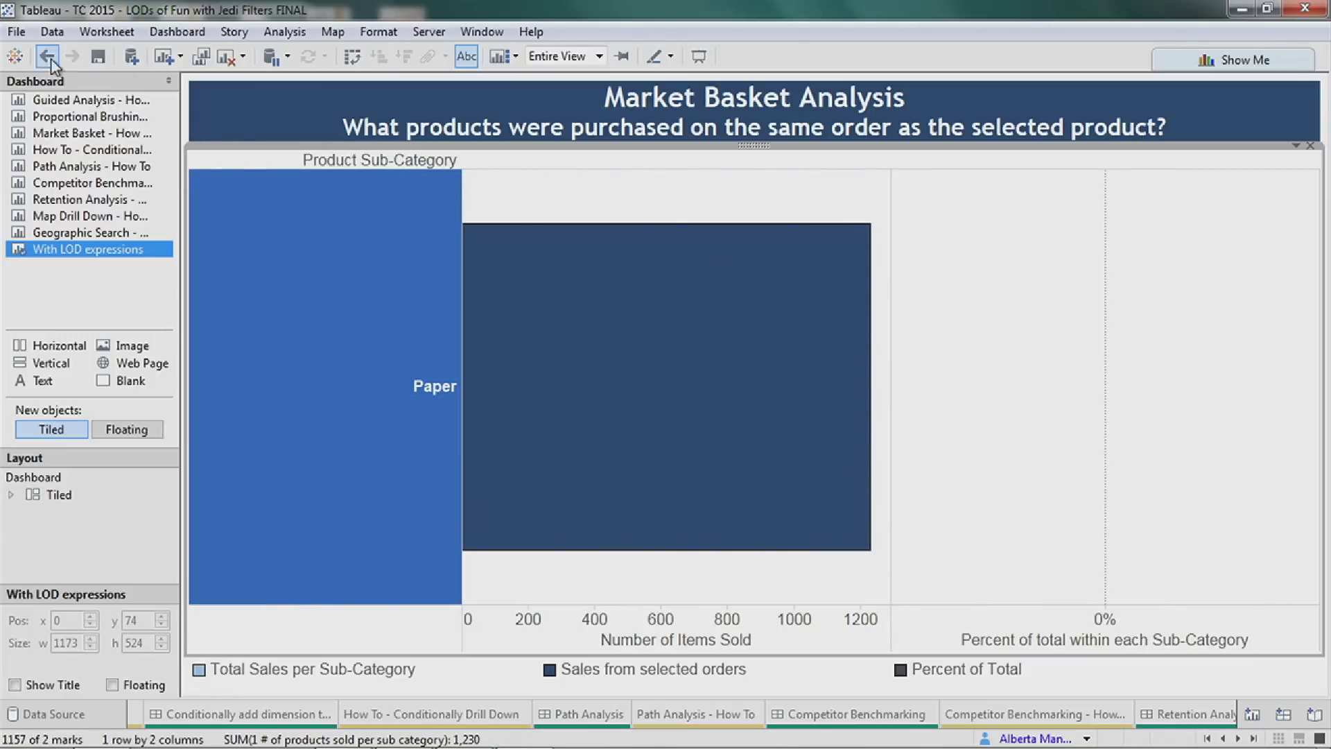
pyautogui.moveTo(653, 234)
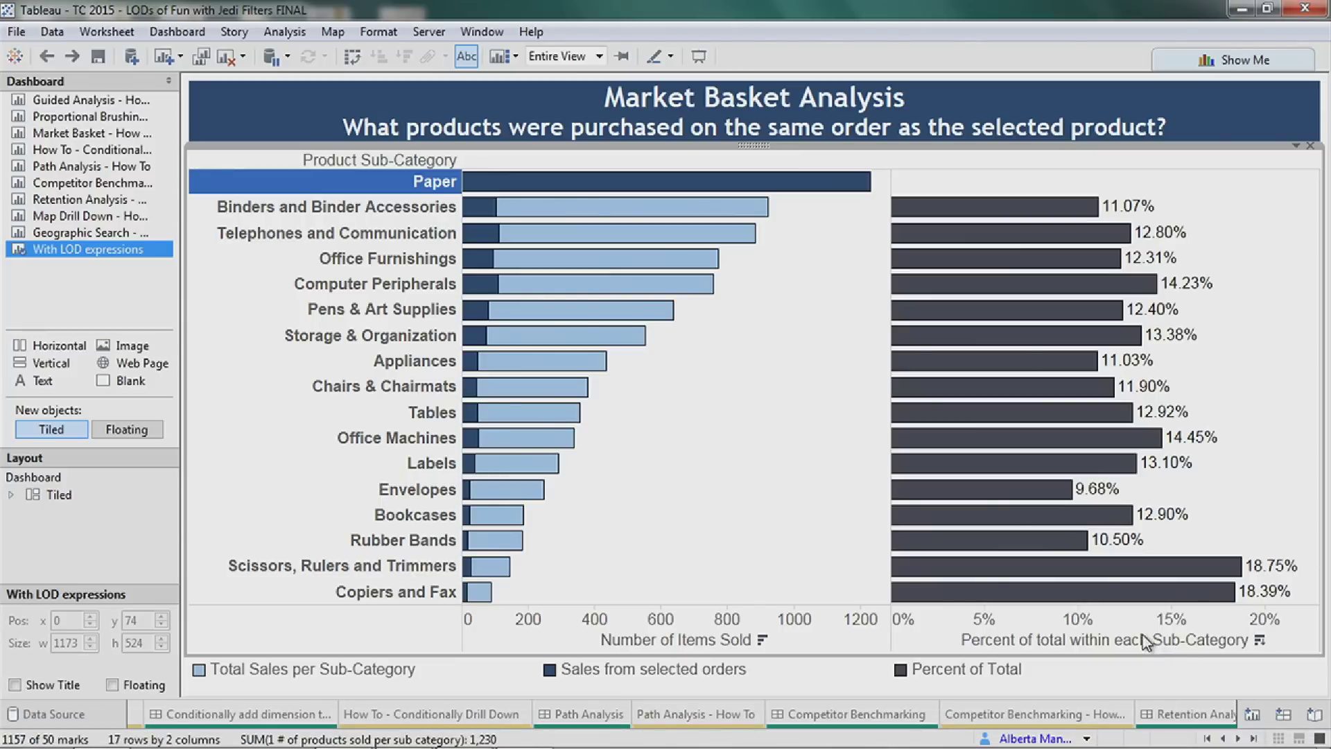
# On the Market Basket - How To sheet, replace both Columns measures with Number of Items and remove the Order ID action filter.
pyautogui.scroll(1, 142, 724)
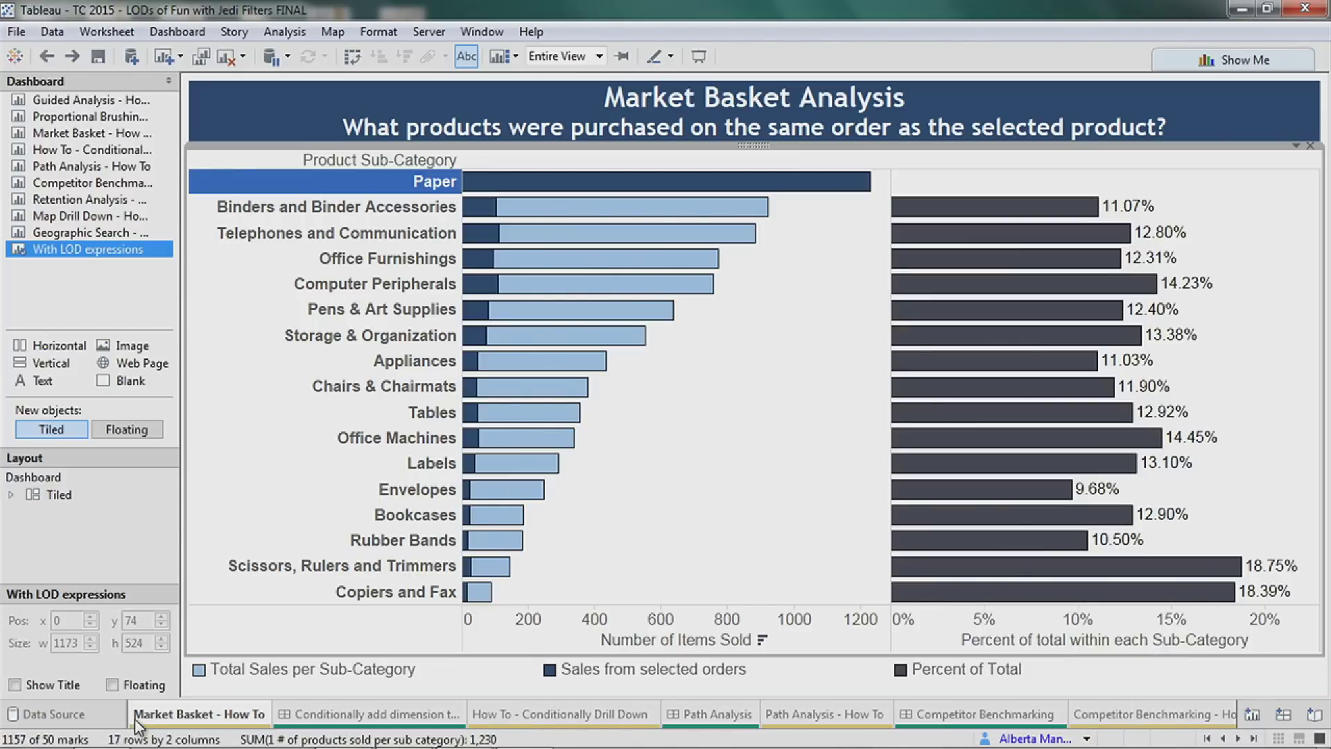
pyautogui.click(208, 714)
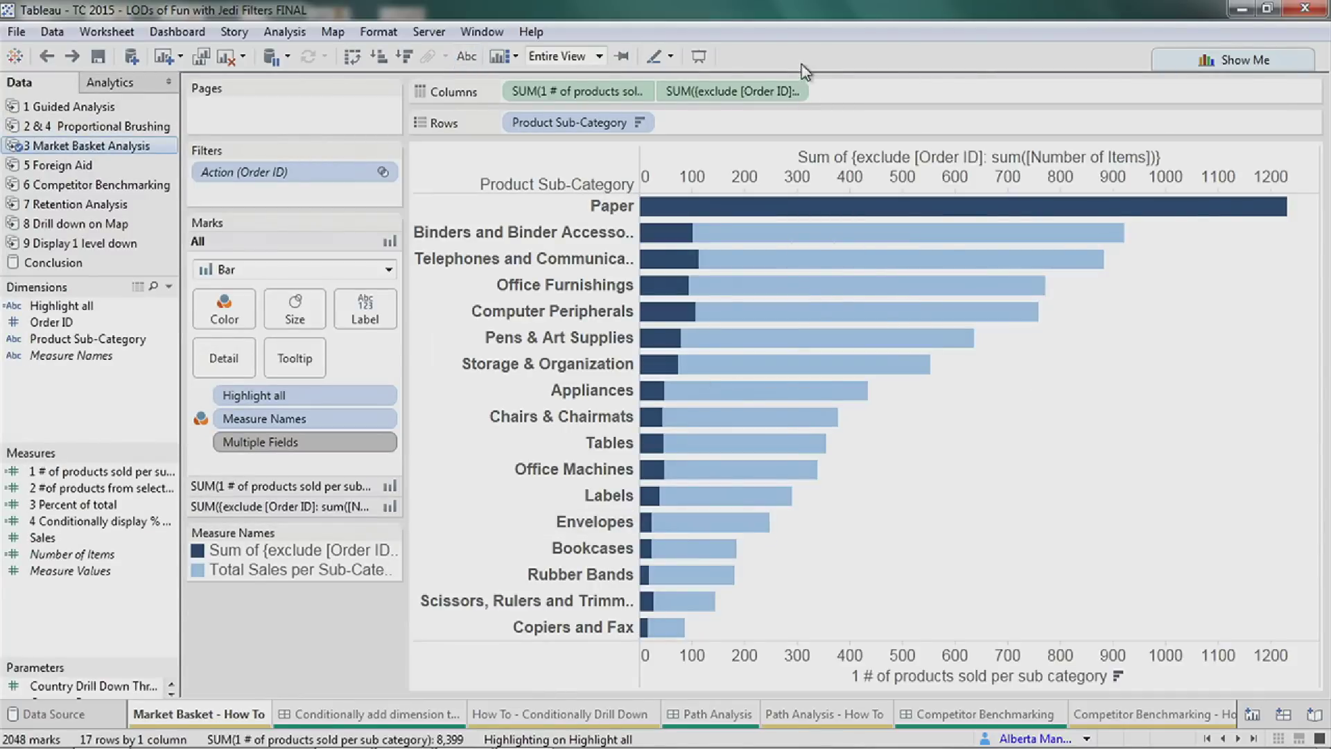
pyautogui.moveTo(718, 89); pyautogui.dragTo(808, 11)
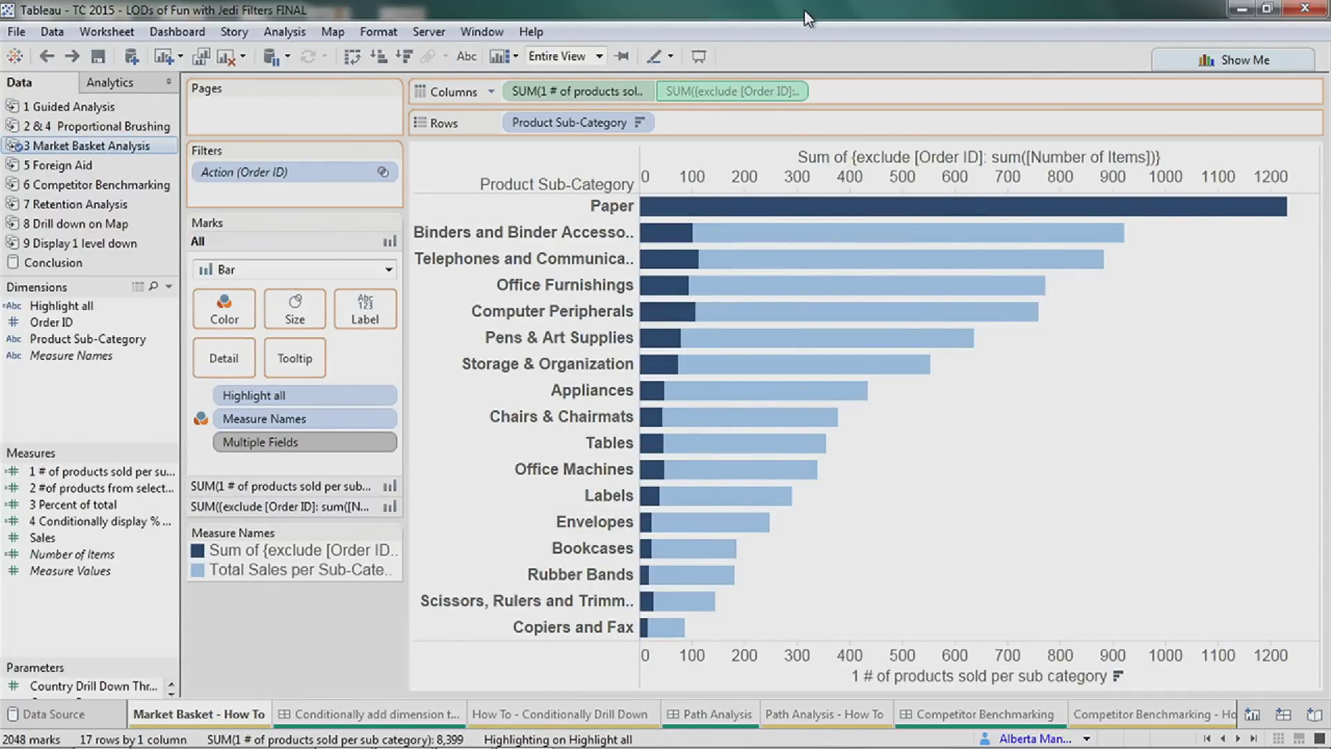
pyautogui.moveTo(589, 90); pyautogui.dragTo(666, 11)
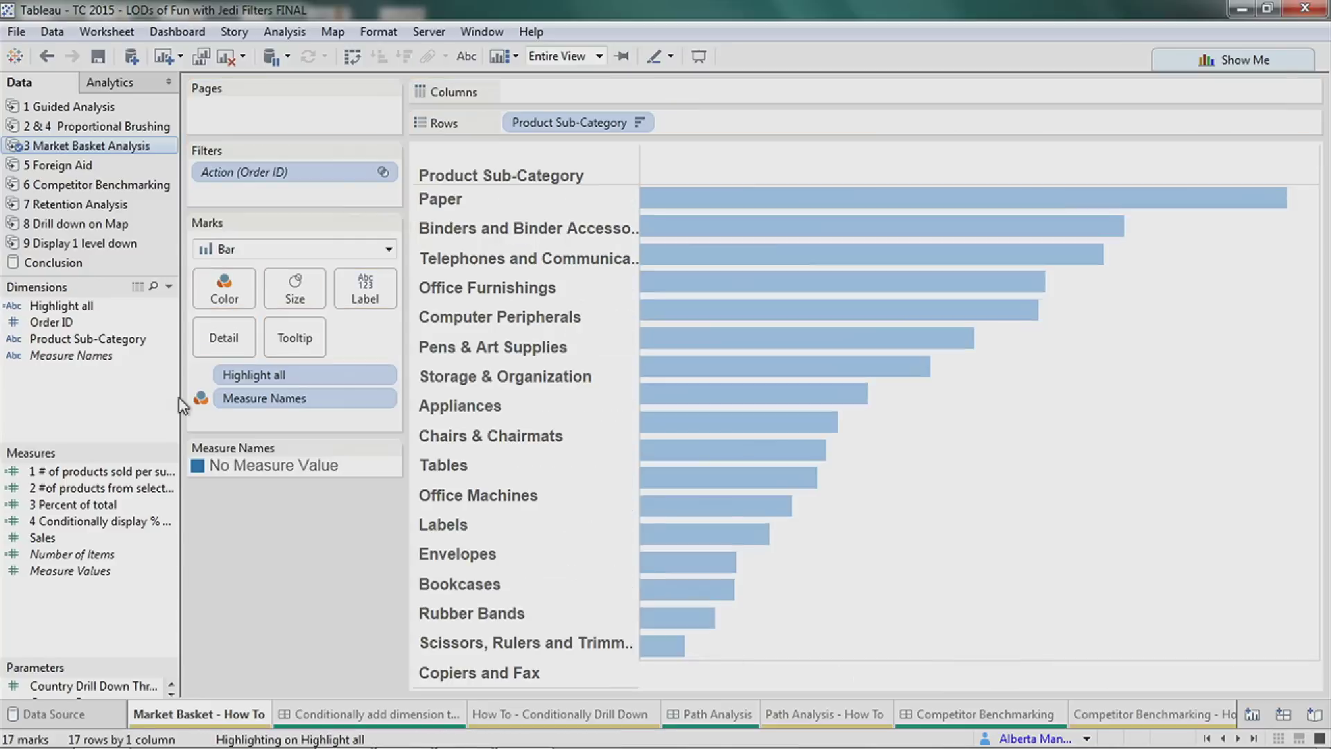
pyautogui.moveTo(83, 554); pyautogui.dragTo(725, 178)
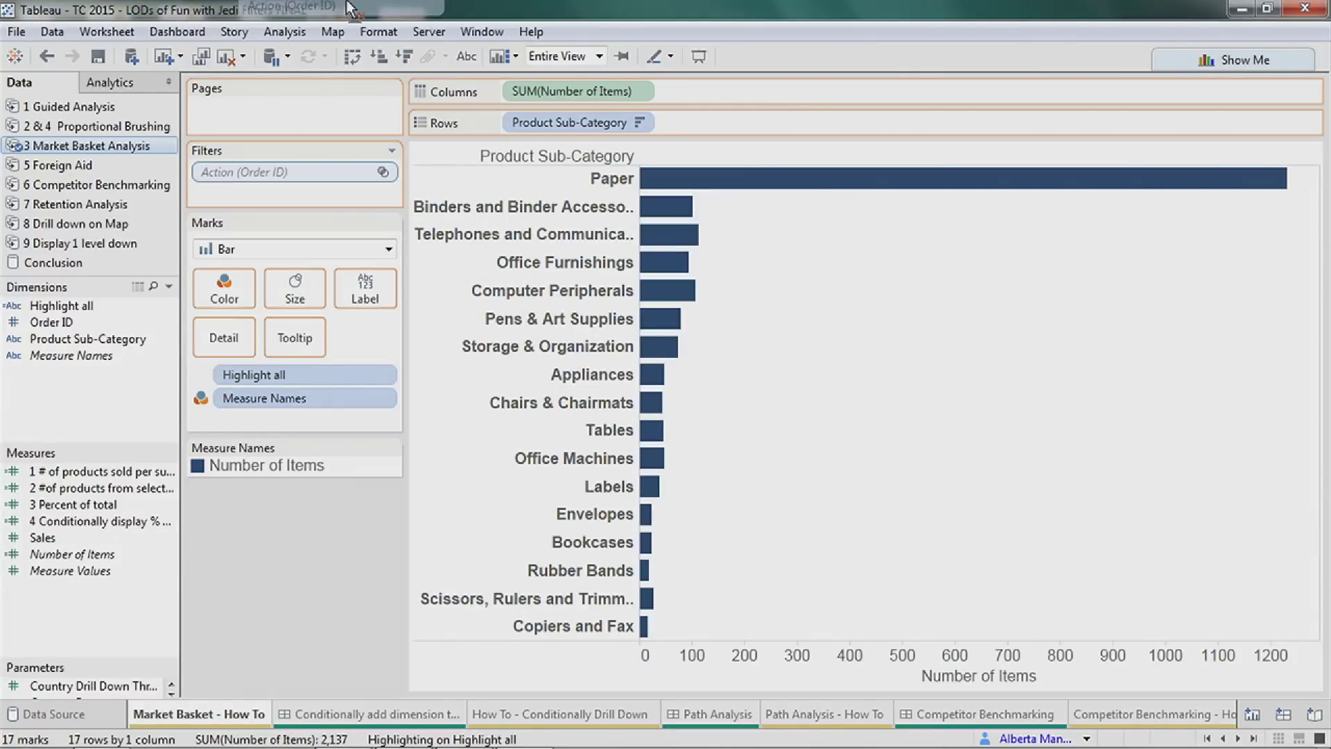
# Delete the existing filter action from the worksheet's actions, keeping the highlight action.
pyautogui.click(109, 32)
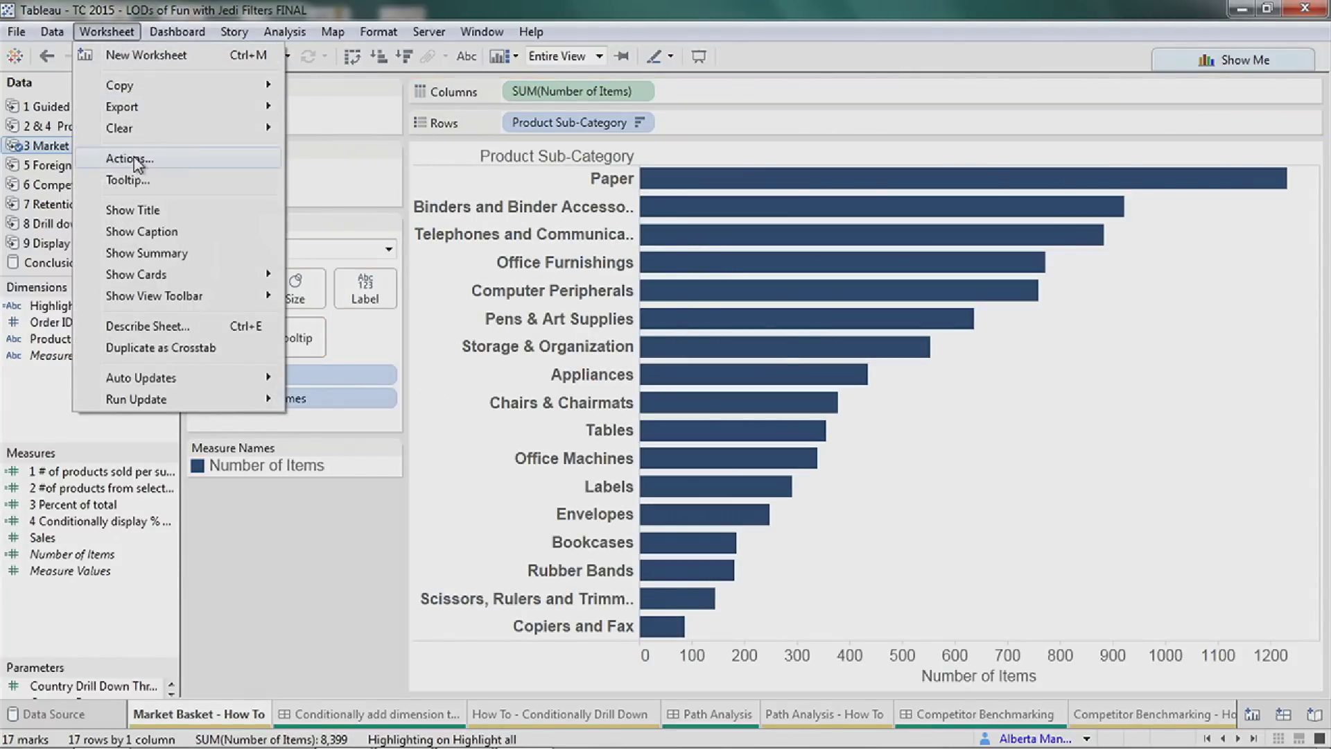
pyautogui.click(131, 159)
pyautogui.click(575, 312)
pyautogui.click(925, 475)
pyautogui.click(852, 513)
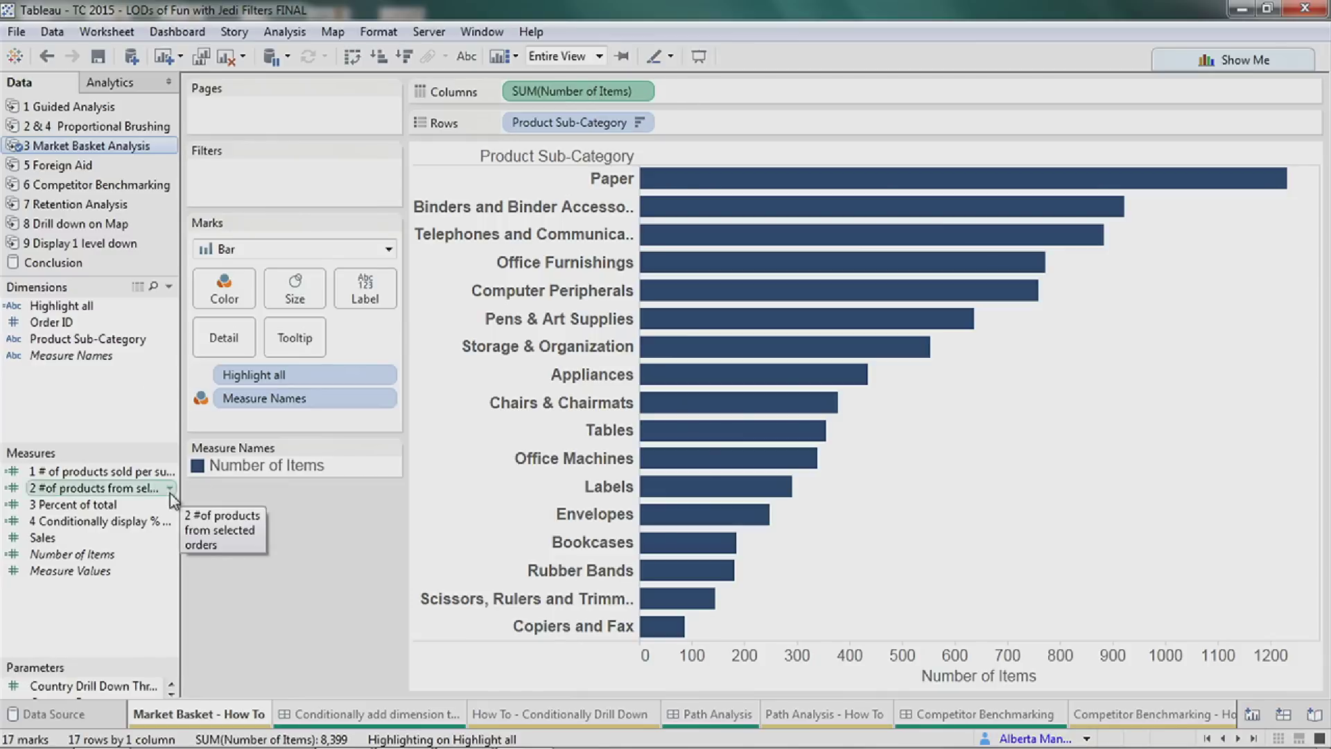
# Open the calculated field 1 # of products sold per sub category and review its FIXED expression with the chart in view.
pyautogui.rightClick(156, 473)
pyautogui.click(230, 117)
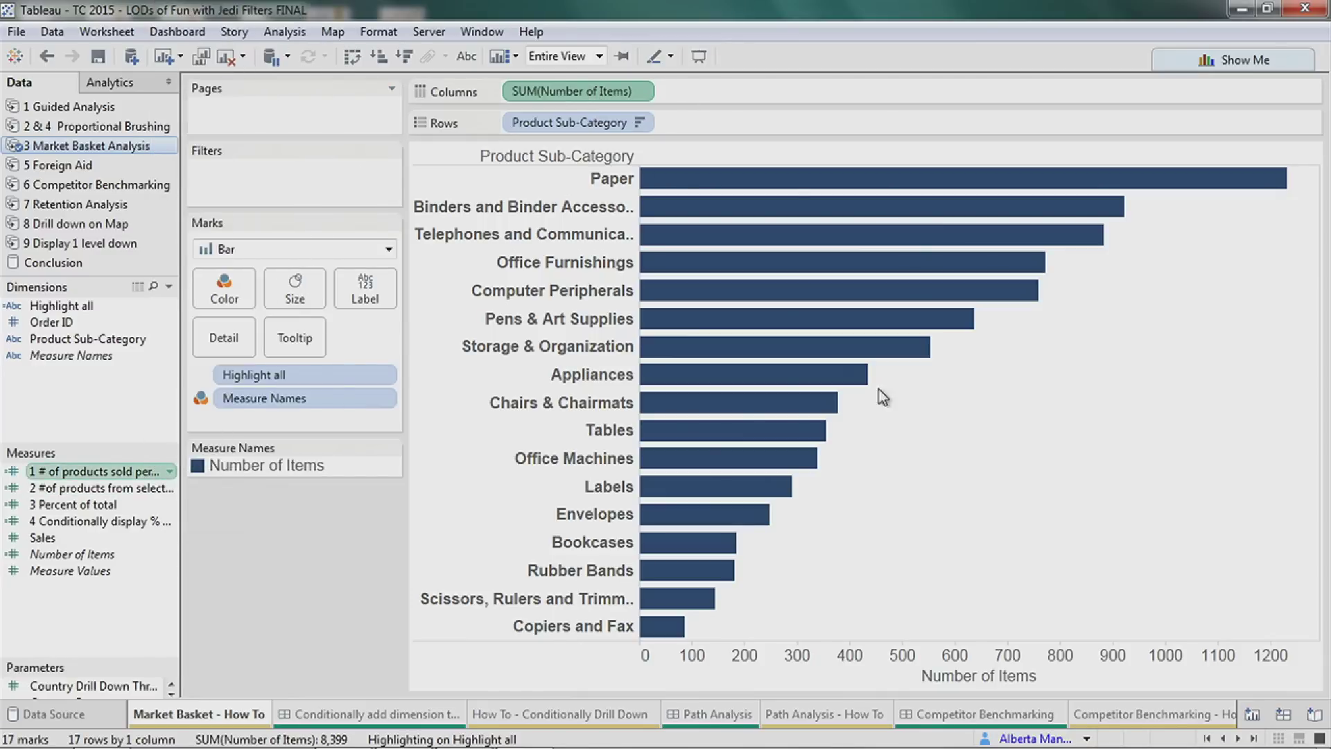
pyautogui.keyDown('ctrl'); pyautogui.scroll(5, 797, 378); pyautogui.keyUp('ctrl')
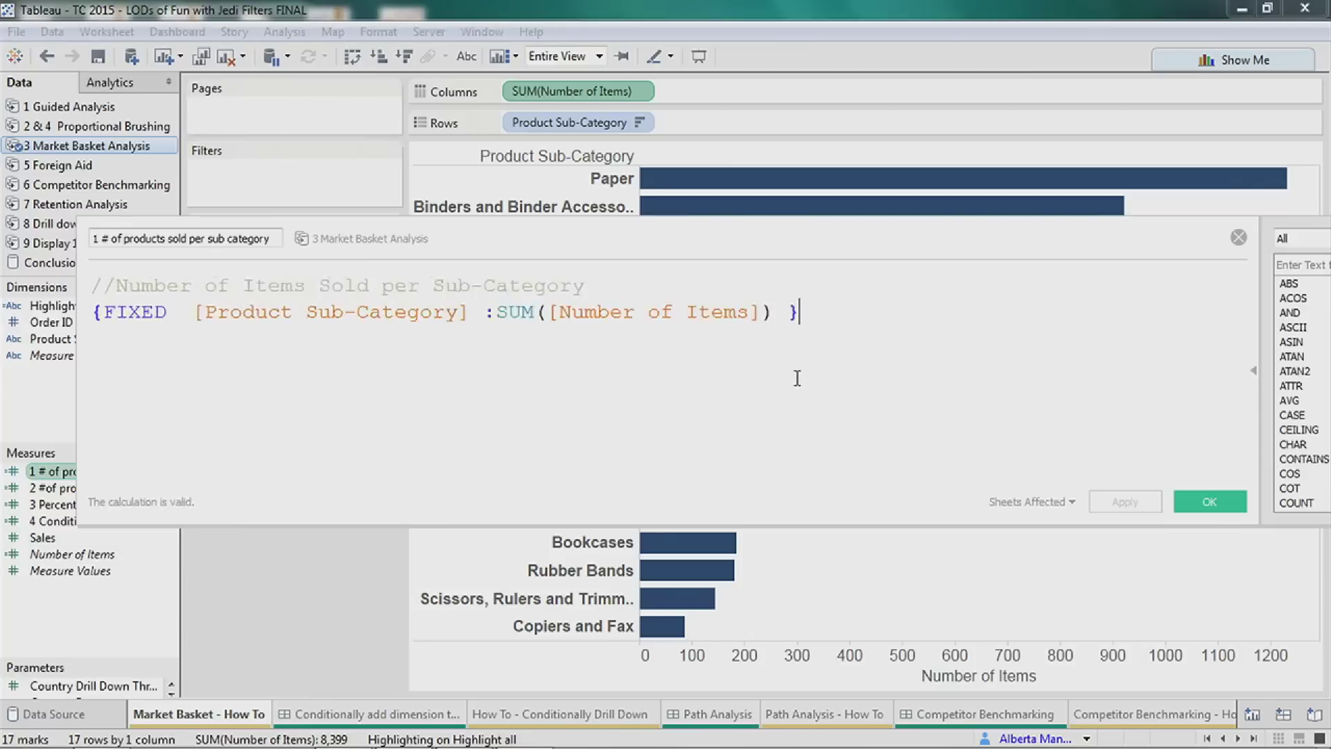
pyautogui.moveTo(654, 250); pyautogui.dragTo(699, 456)
# Plot 1 # of products sold per sub category and Number of Items on a synchronized dual axis, Number of Items second with its header hidden.
pyautogui.moveTo(99, 478); pyautogui.dragTo(747, 171)
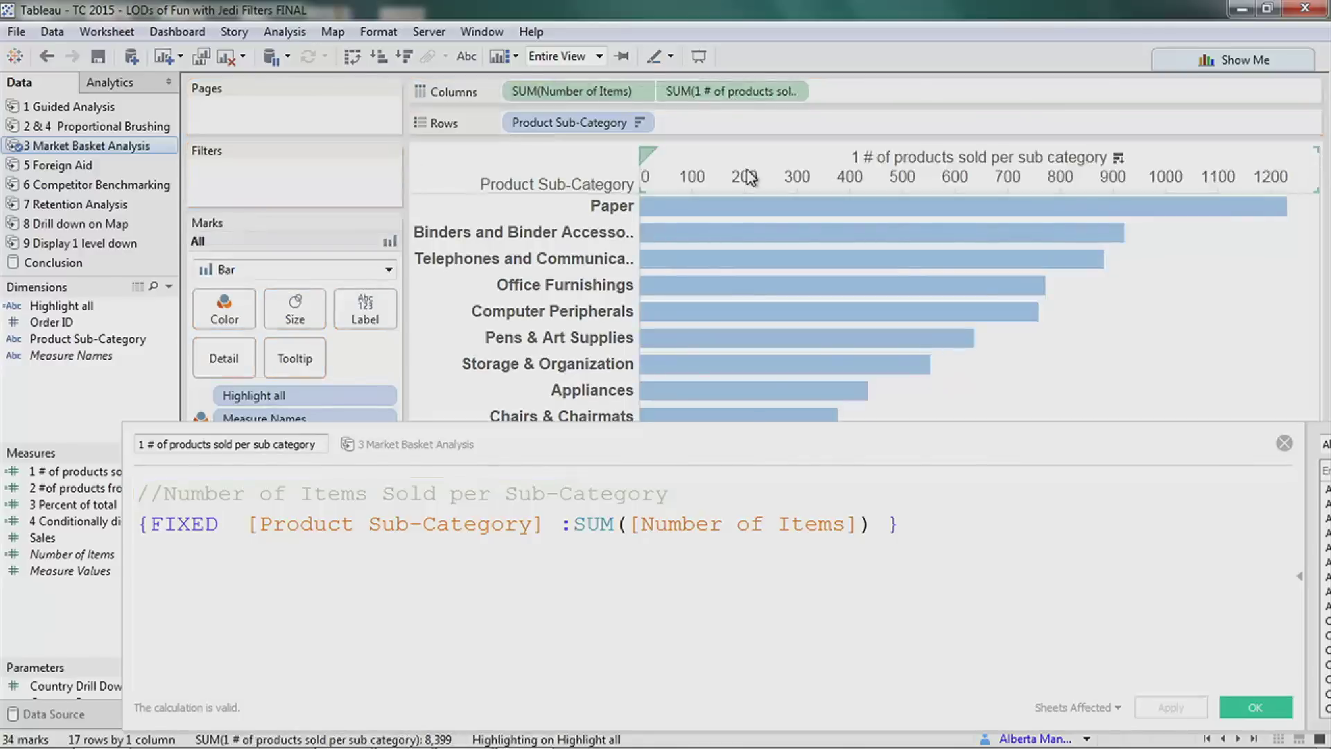
pyautogui.moveTo(560, 85); pyautogui.dragTo(862, 90)
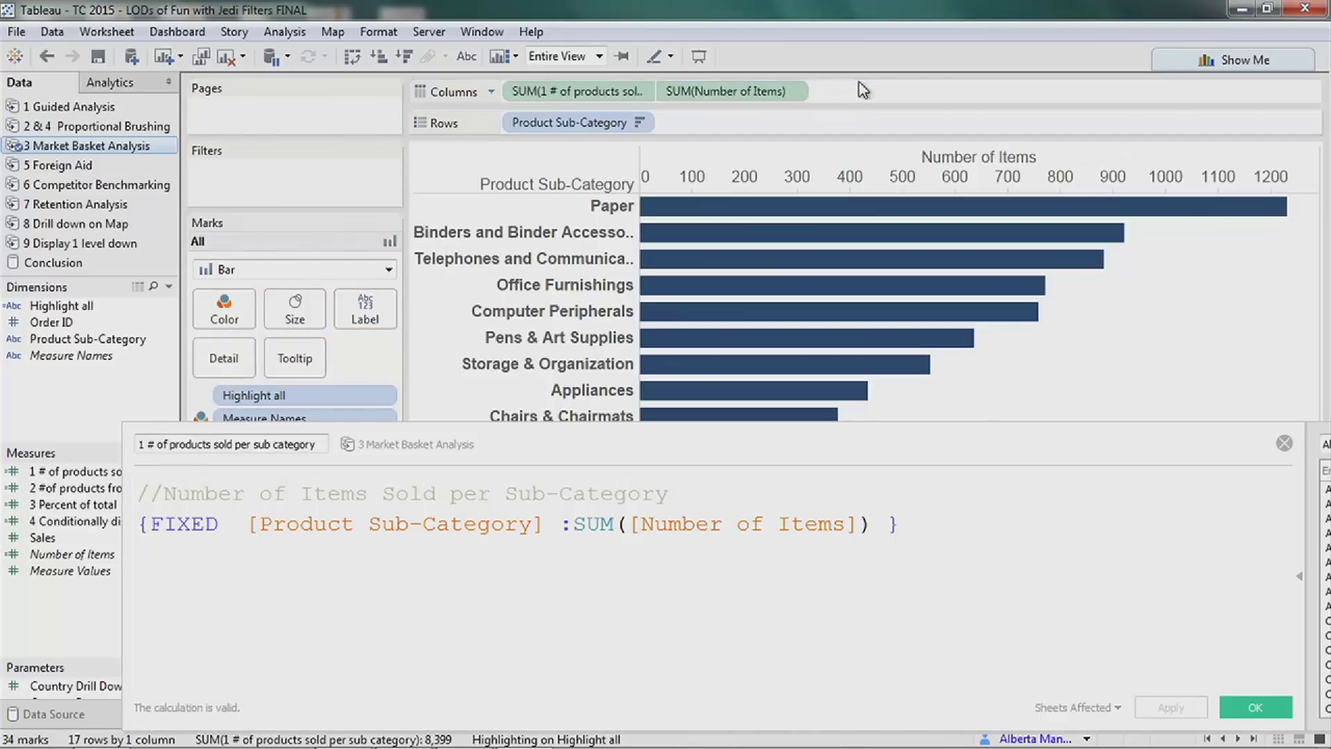
pyautogui.rightClick(773, 166)
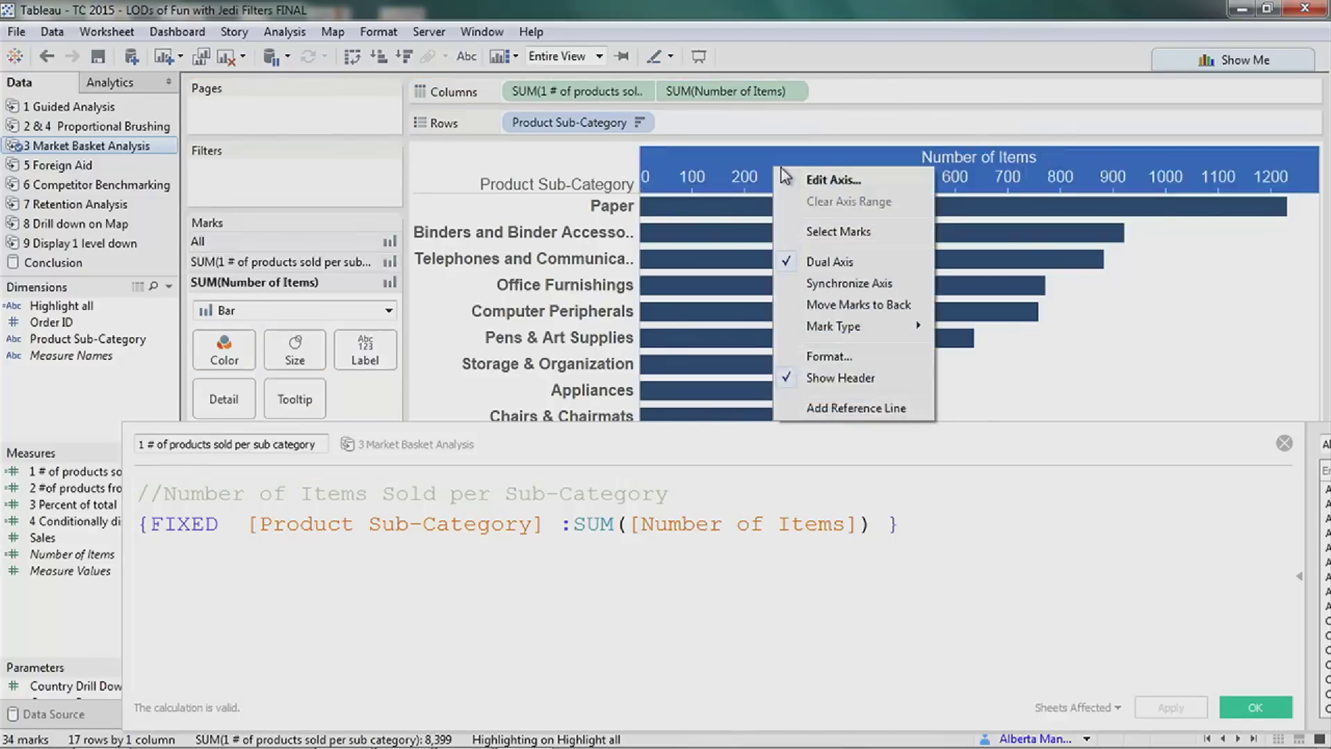
pyautogui.click(824, 281)
pyautogui.rightClick(752, 170)
pyautogui.click(824, 386)
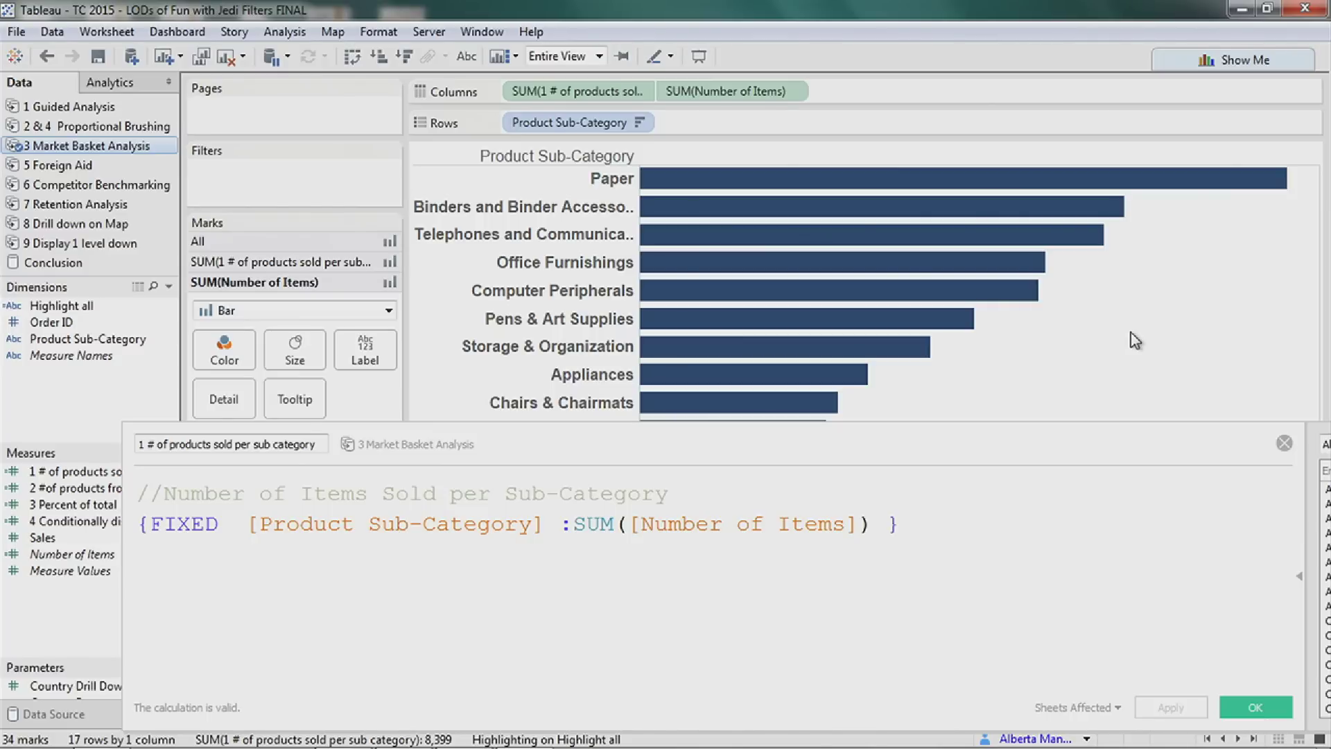
pyautogui.click(1255, 707)
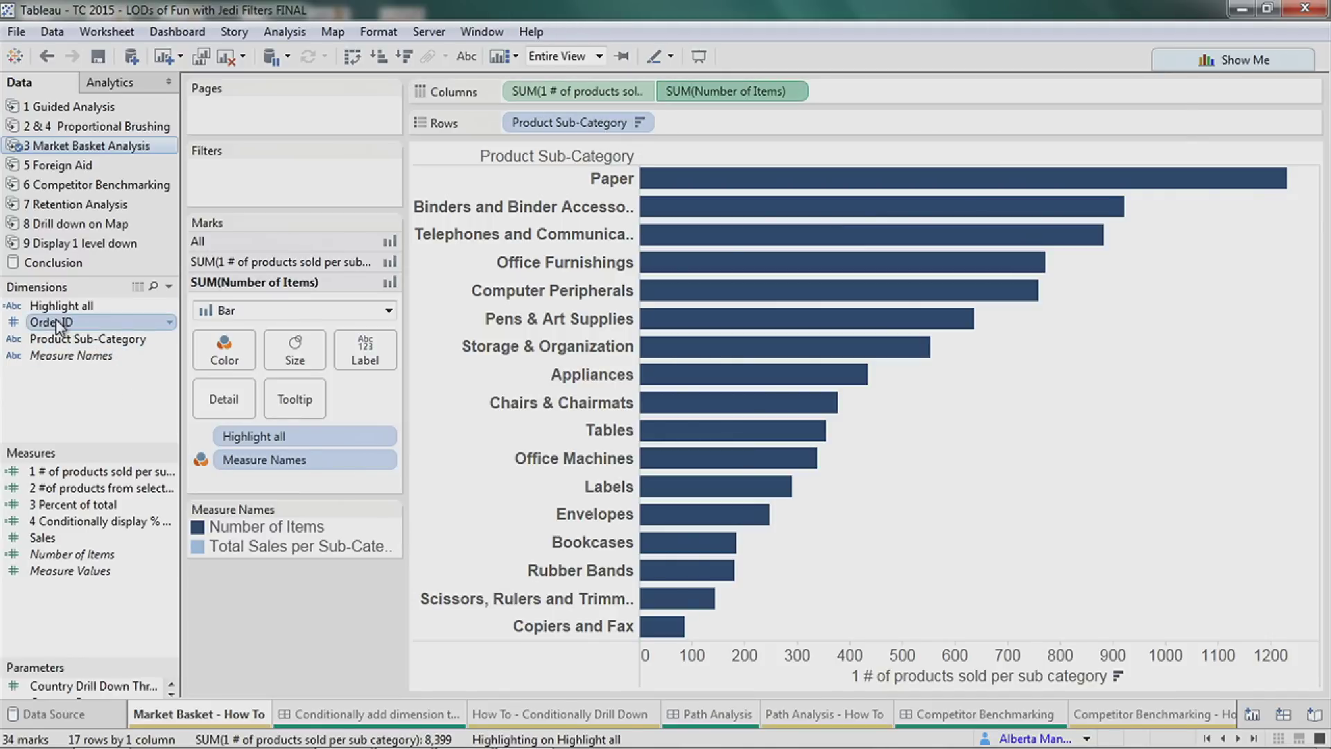
# Add Order ID as detail to the Number of Items marks and turn on mark stacking.
pyautogui.moveTo(56, 324); pyautogui.dragTo(220, 403)
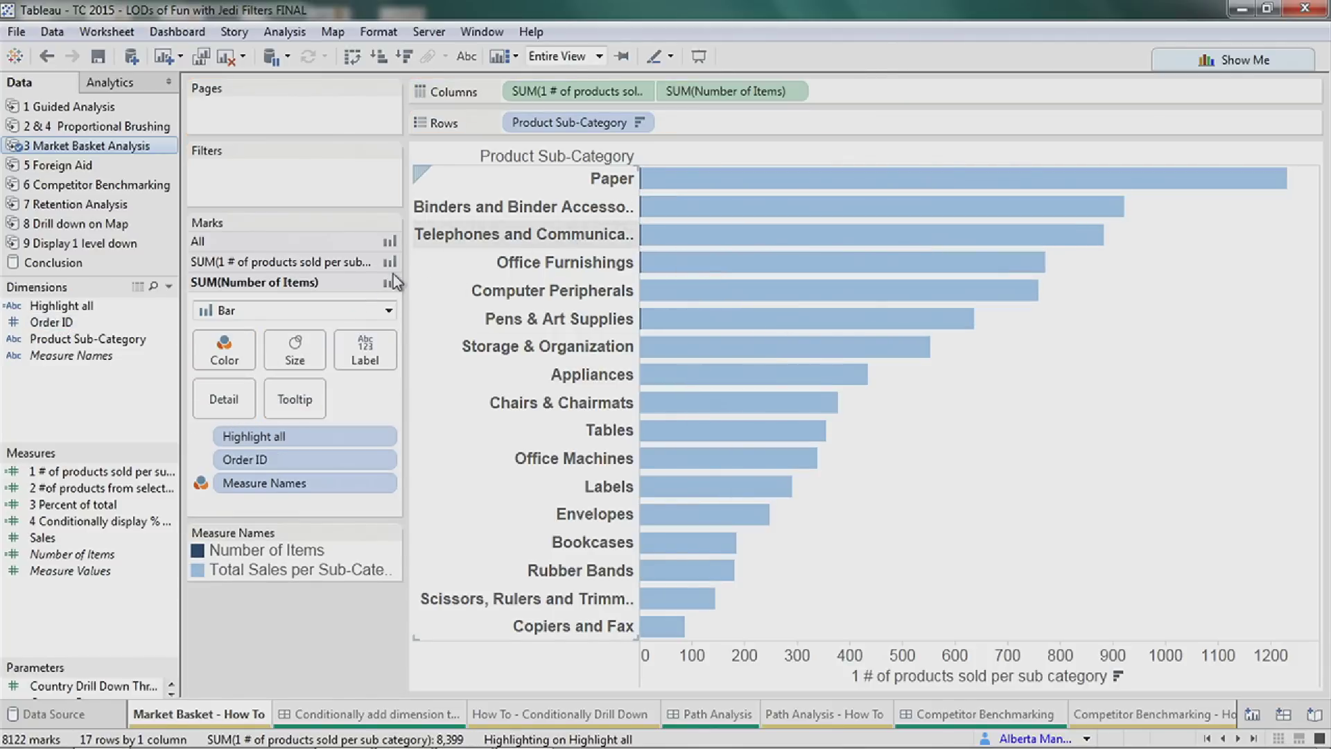
pyautogui.moveTo(605, 91); pyautogui.dragTo(544, 94)
pyautogui.click(305, 33)
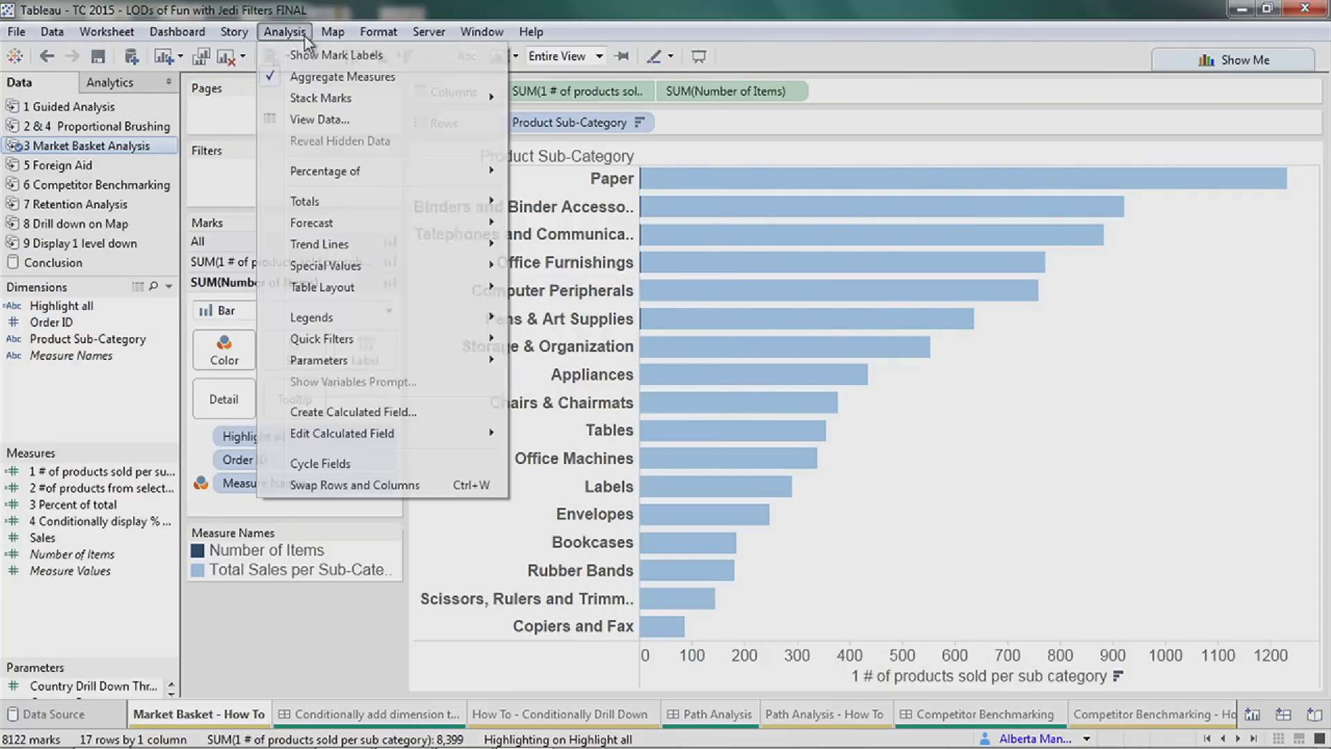
pyautogui.moveTo(326, 97)
pyautogui.click(547, 135)
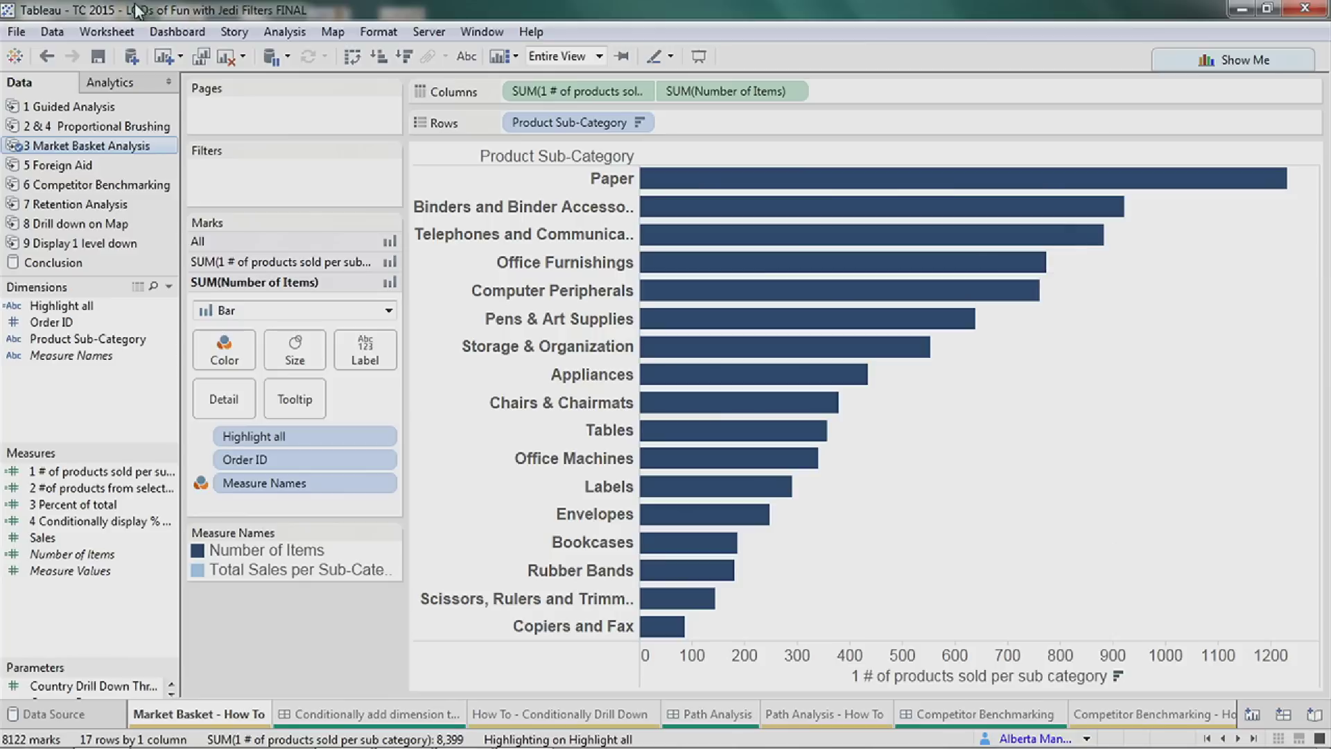
# Start a new worksheet filter action with Market Basket - How To as its only source sheet.
pyautogui.click(132, 33)
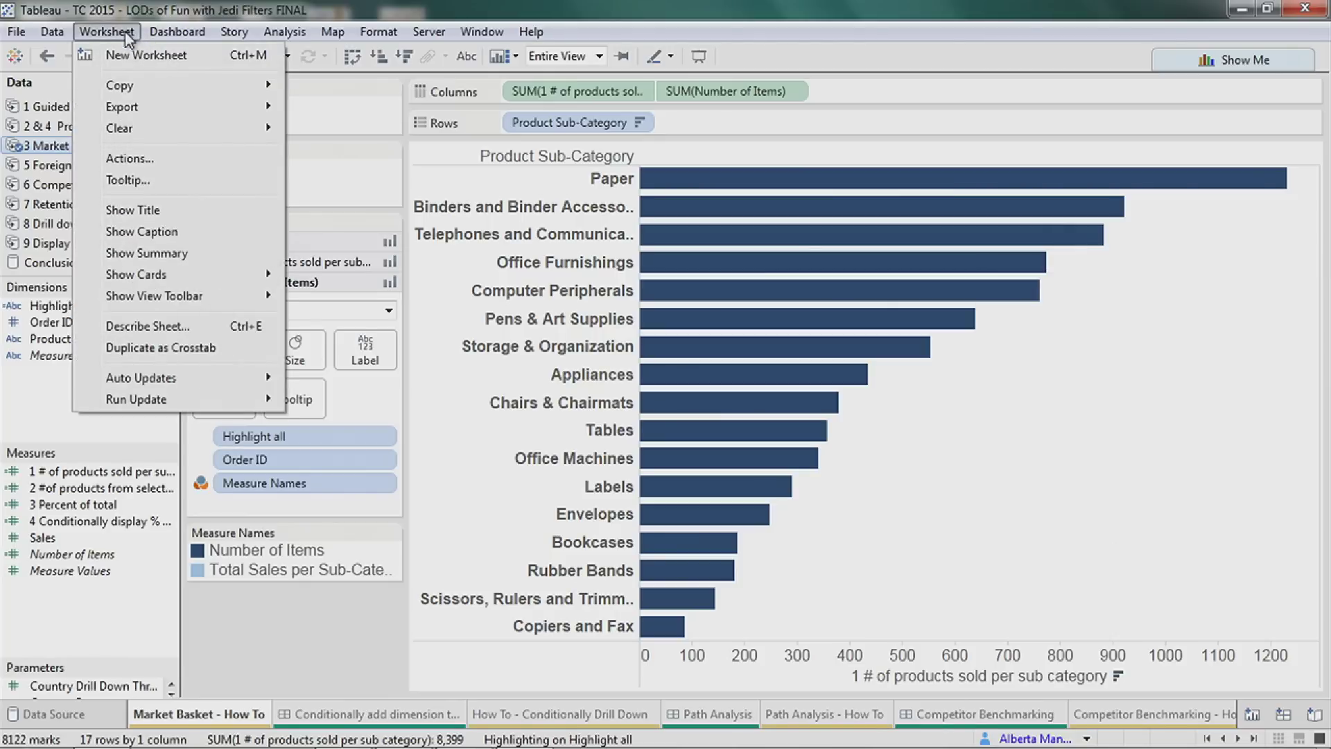
pyautogui.click(173, 157)
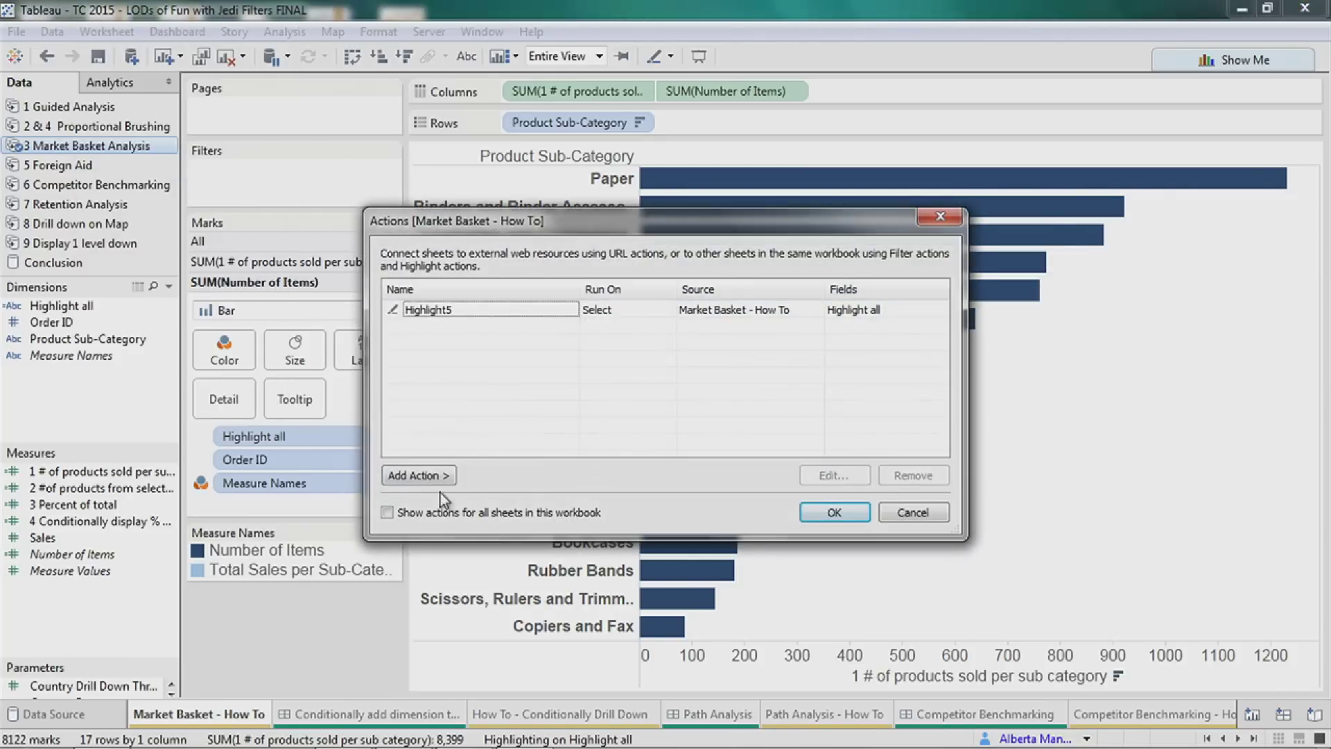
pyautogui.click(437, 476)
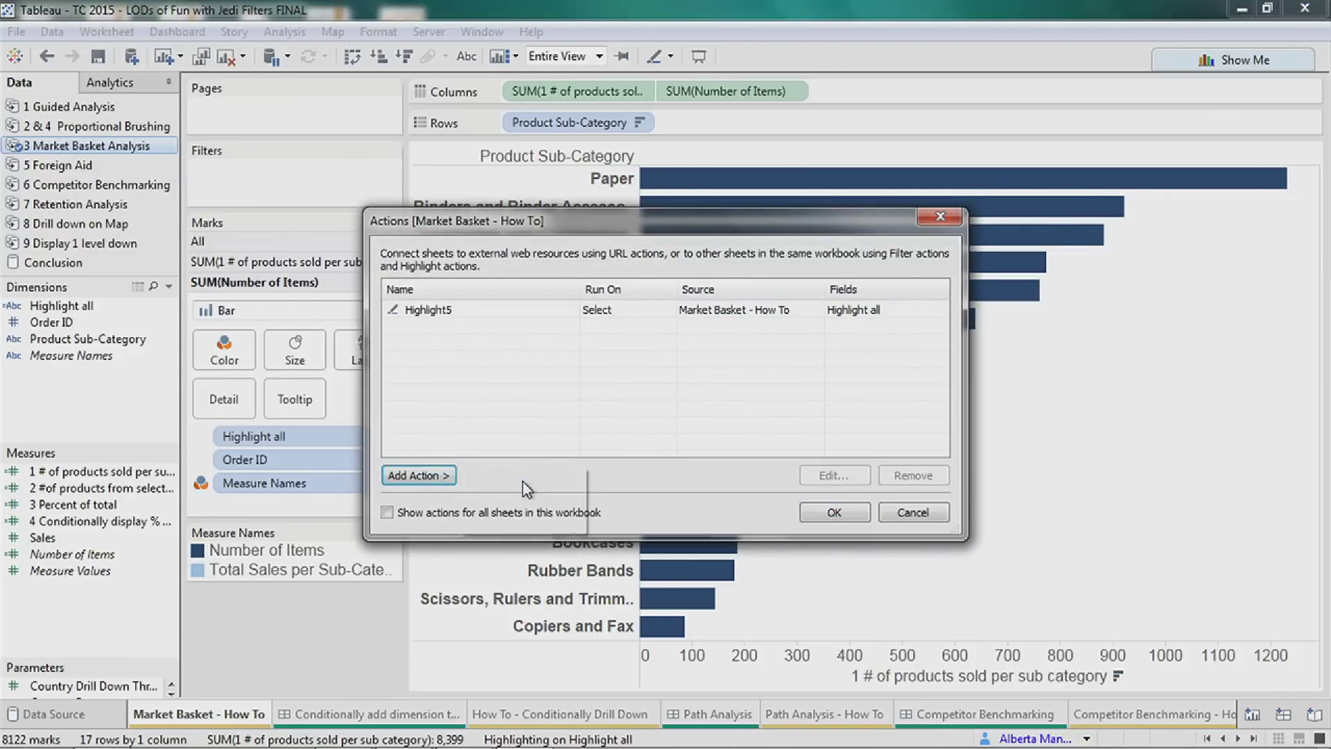
pyautogui.click(521, 480)
pyautogui.click(464, 241)
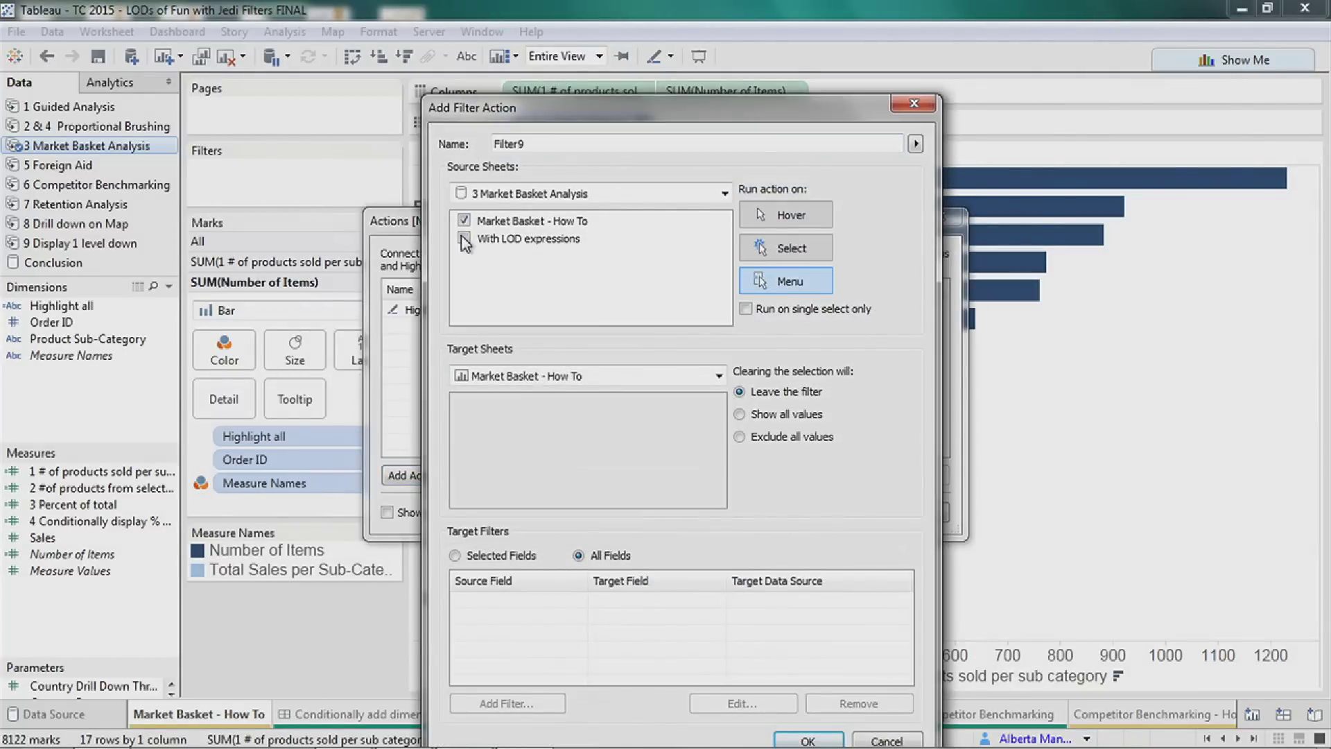
# Limit the filter action to the Order ID field, make it run on select, and save the worksheet's actions.
pyautogui.click(454, 556)
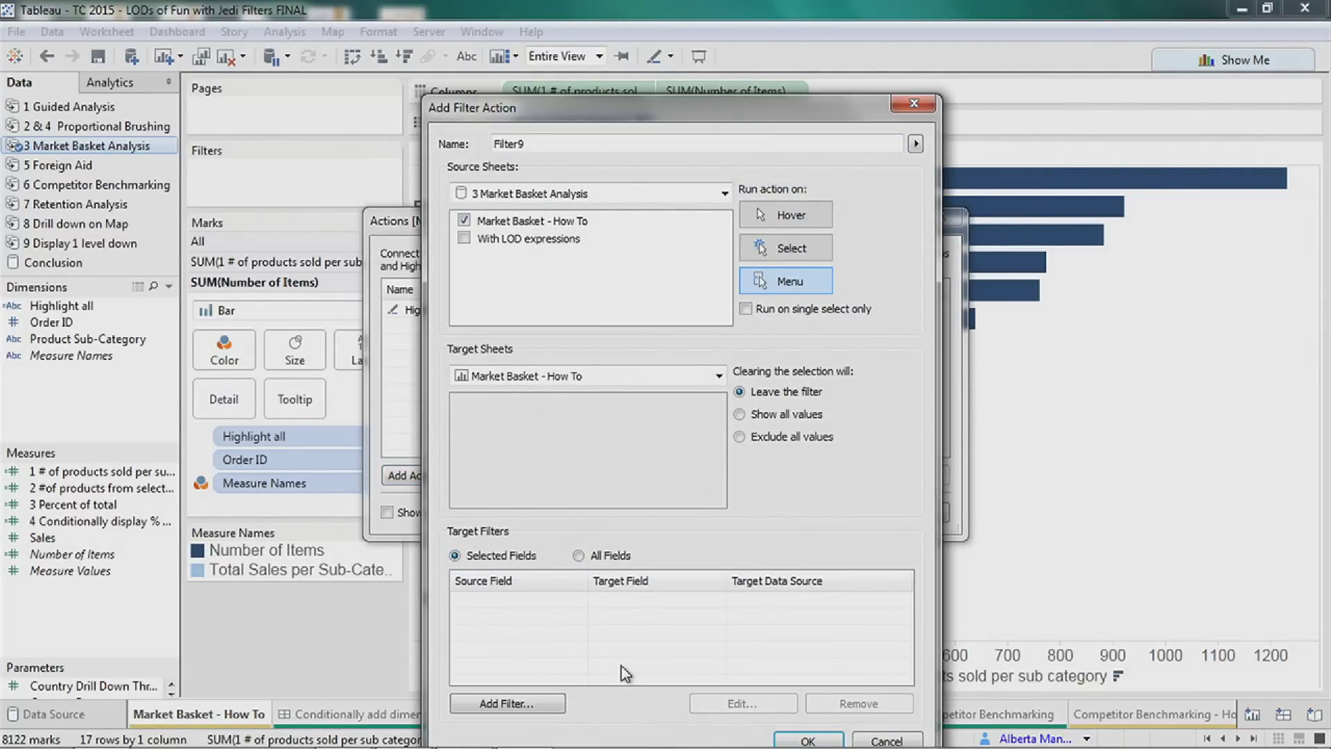
pyautogui.click(510, 702)
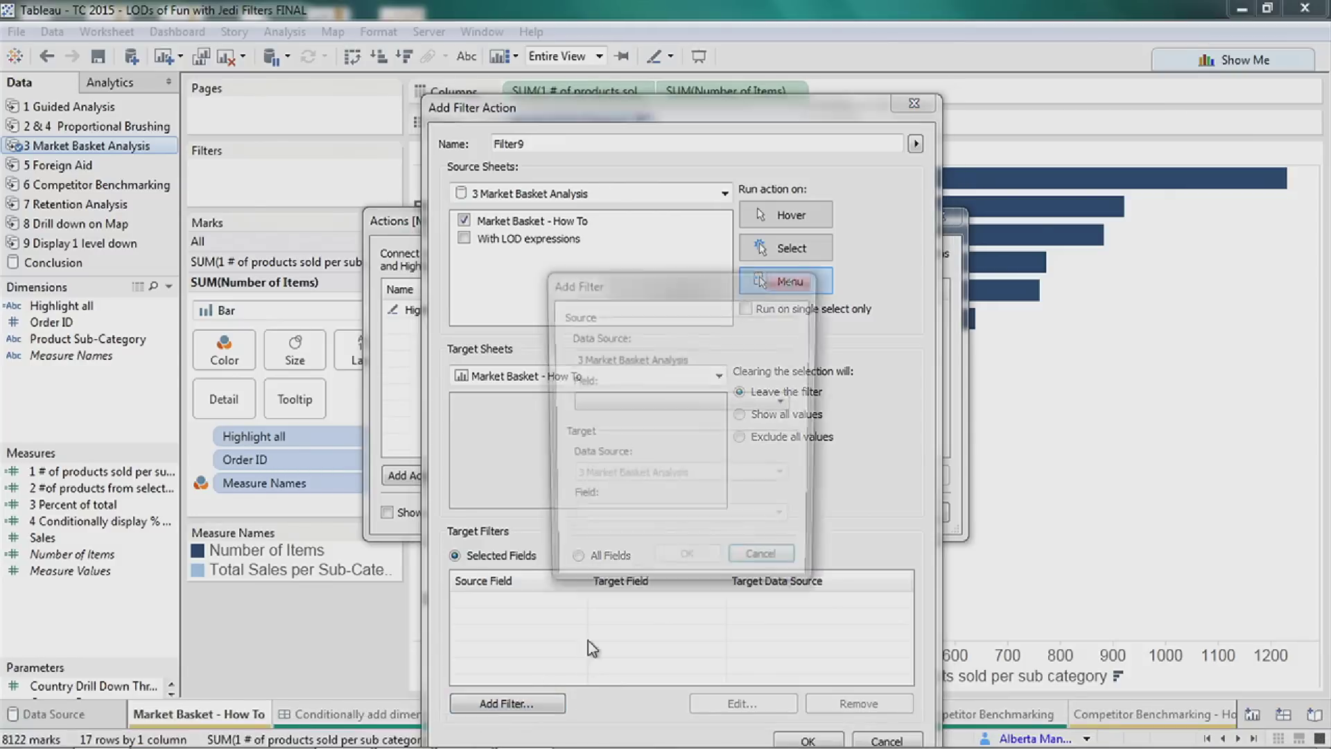
pyautogui.click(612, 404)
pyautogui.write('order')
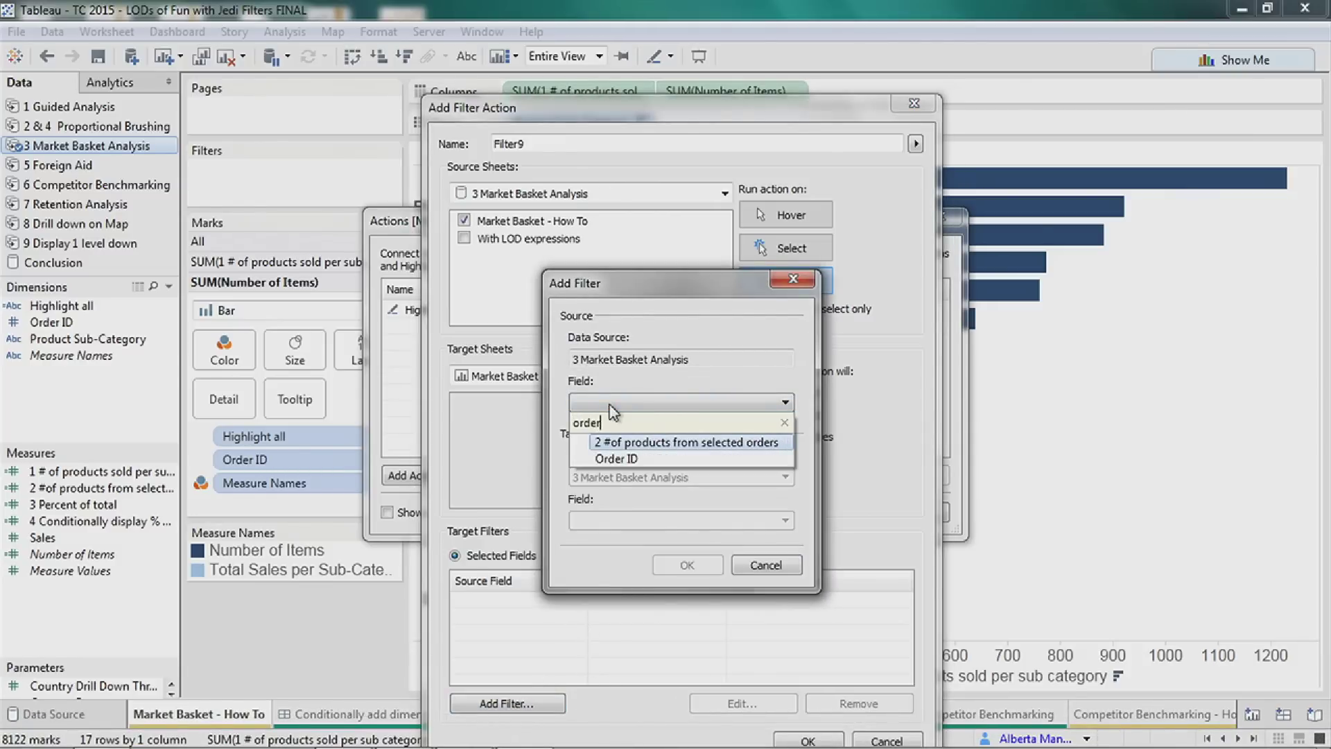
pyautogui.click(621, 459)
pyautogui.click(687, 565)
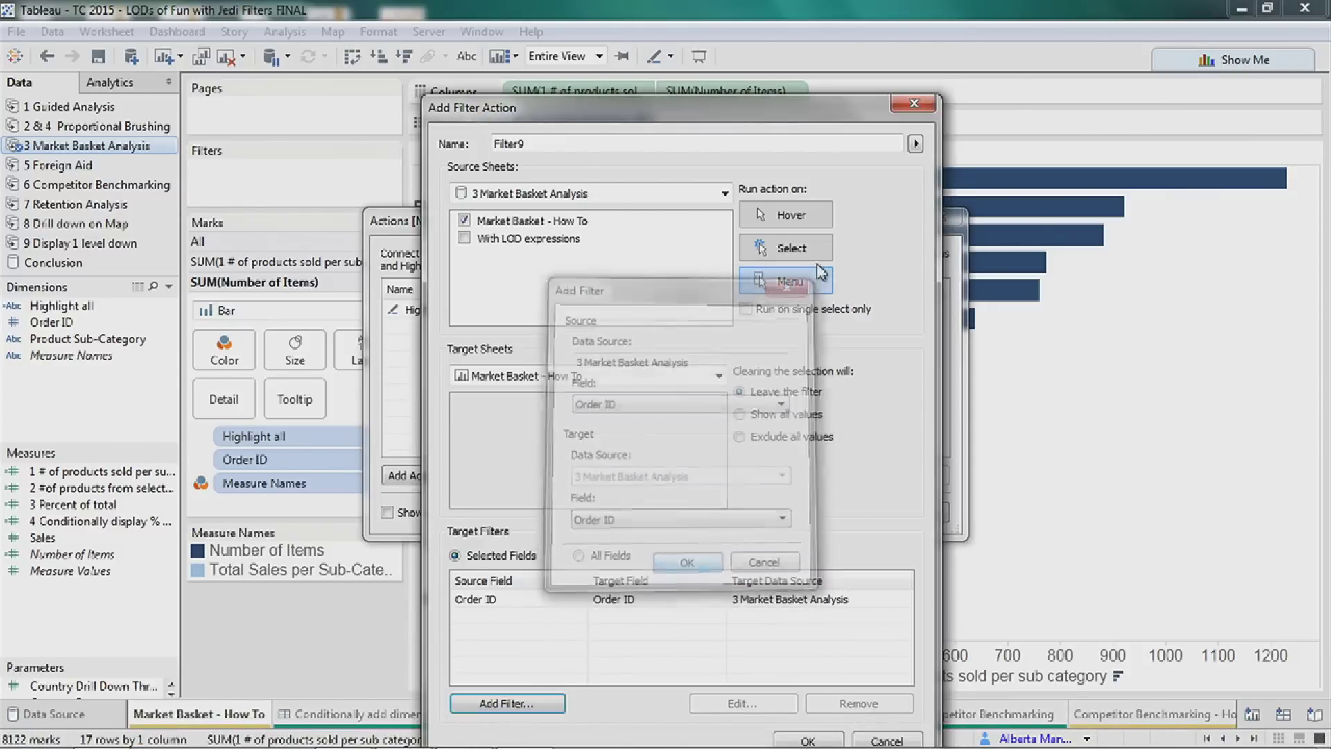
pyautogui.click(820, 739)
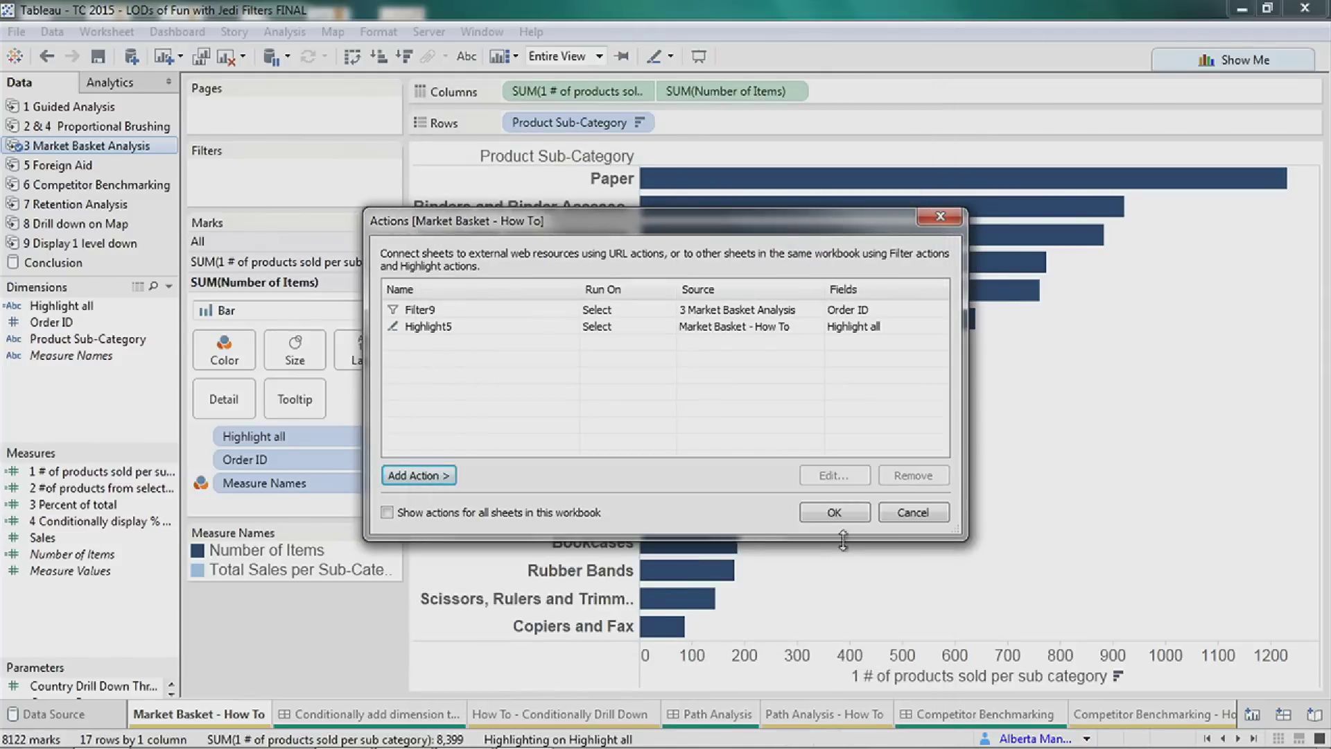
pyautogui.press('Return')
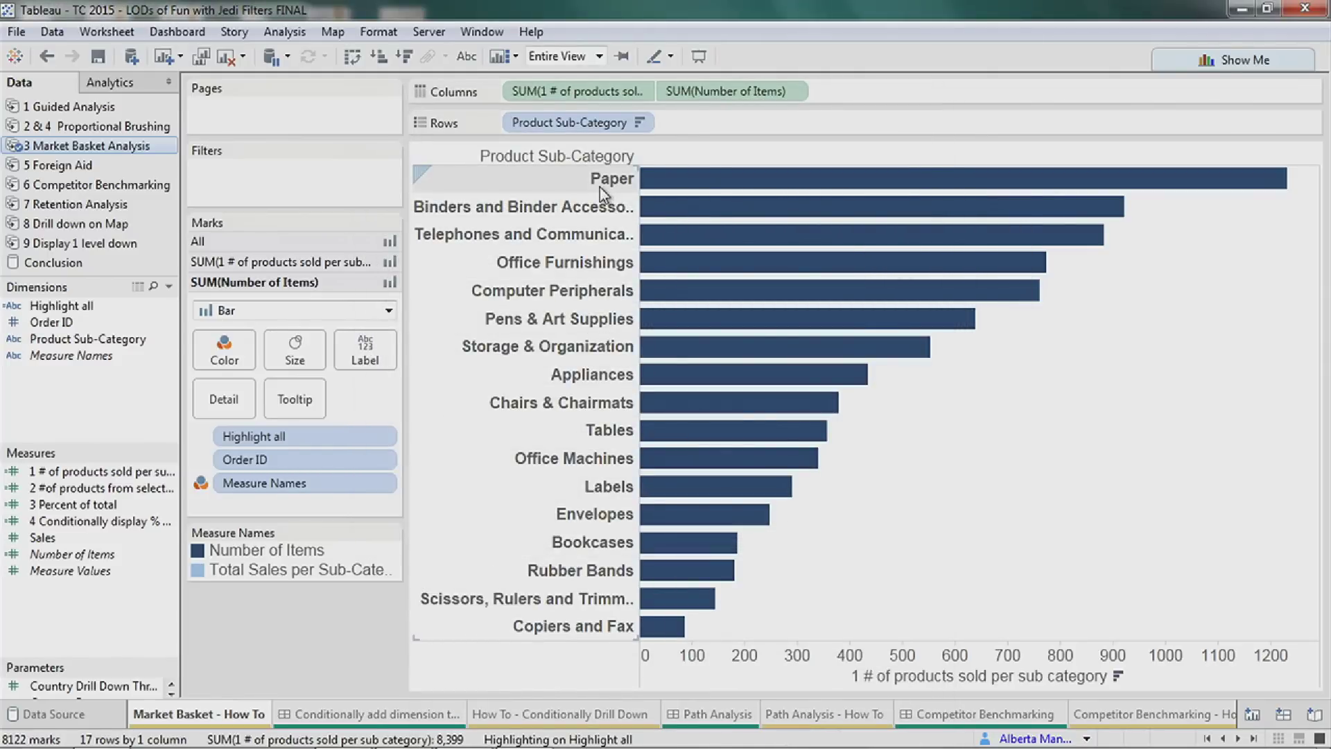
# Select the Paper sub-category to filter Number of Items to the orders containing Paper.
pyautogui.click(602, 182)
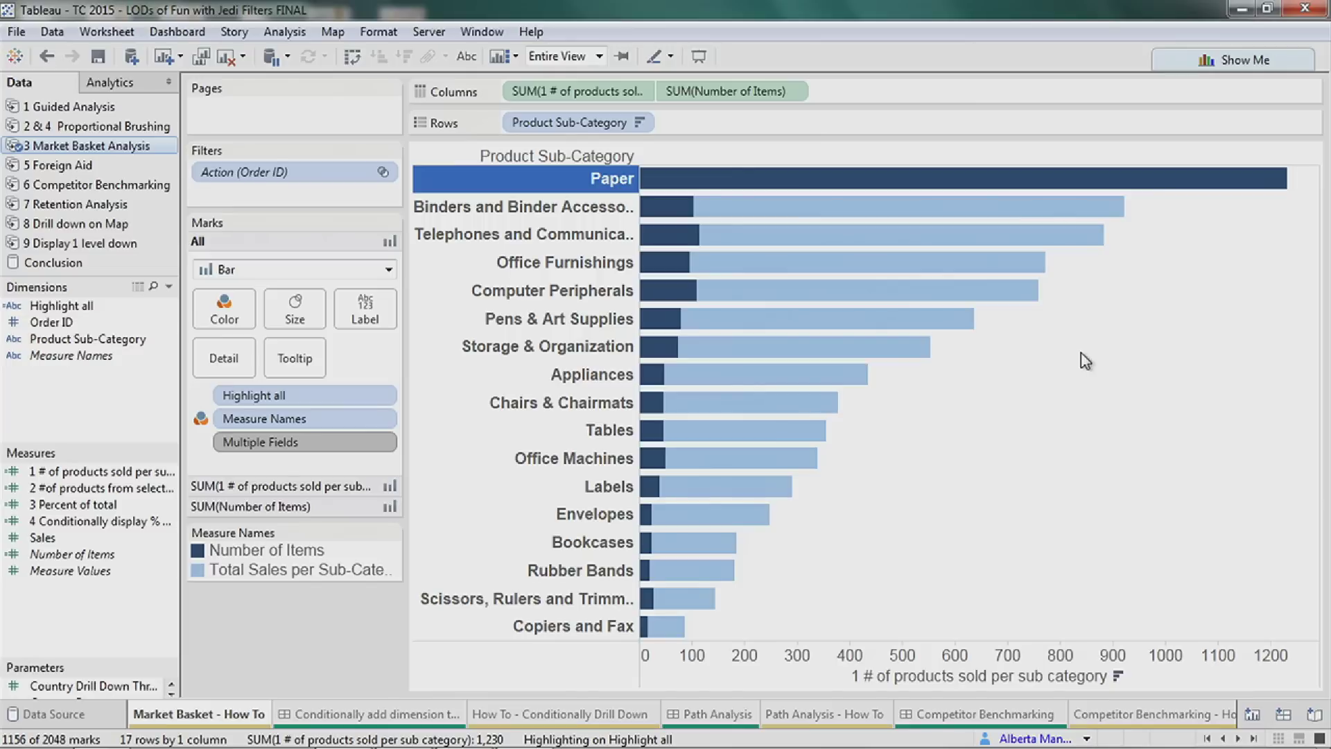
pyautogui.moveTo(471, 191)
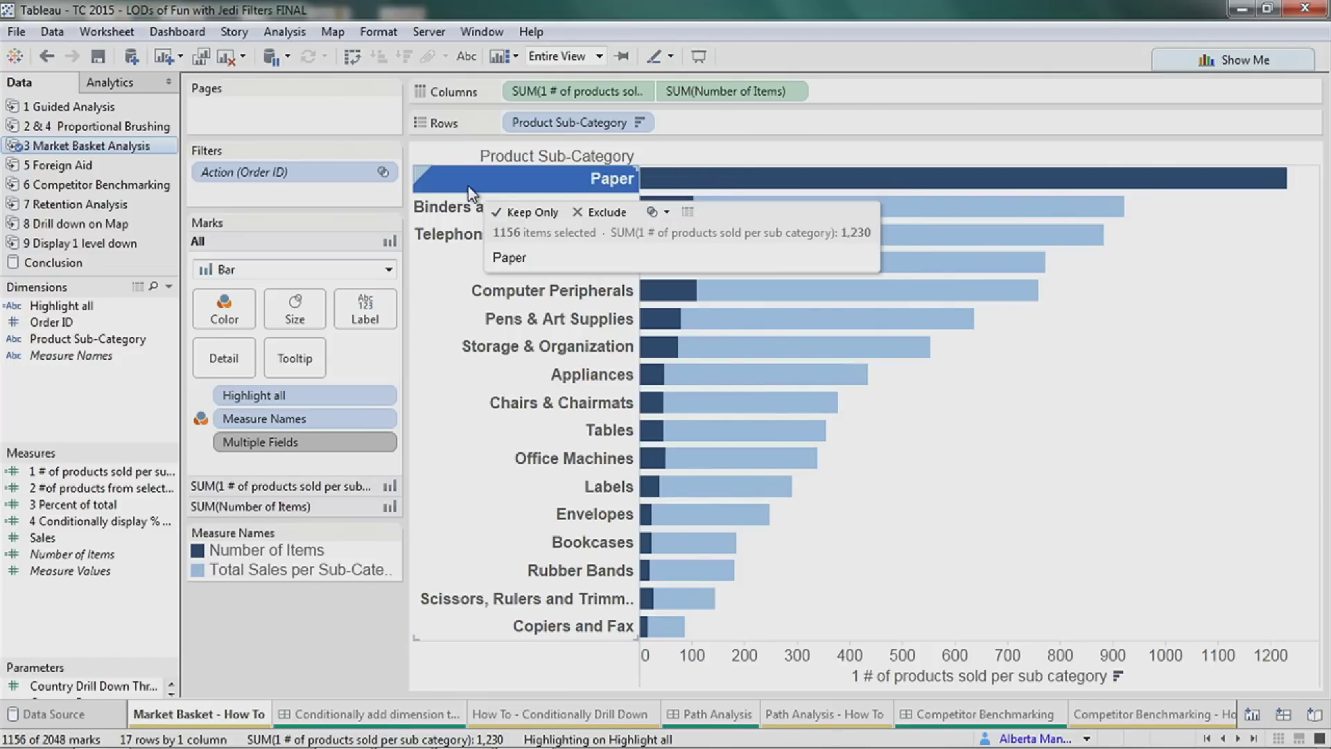
# Clear and reselect the Paper sub-category, and inspect a single order's mark within the Paper bar.
pyautogui.click(264, 174)
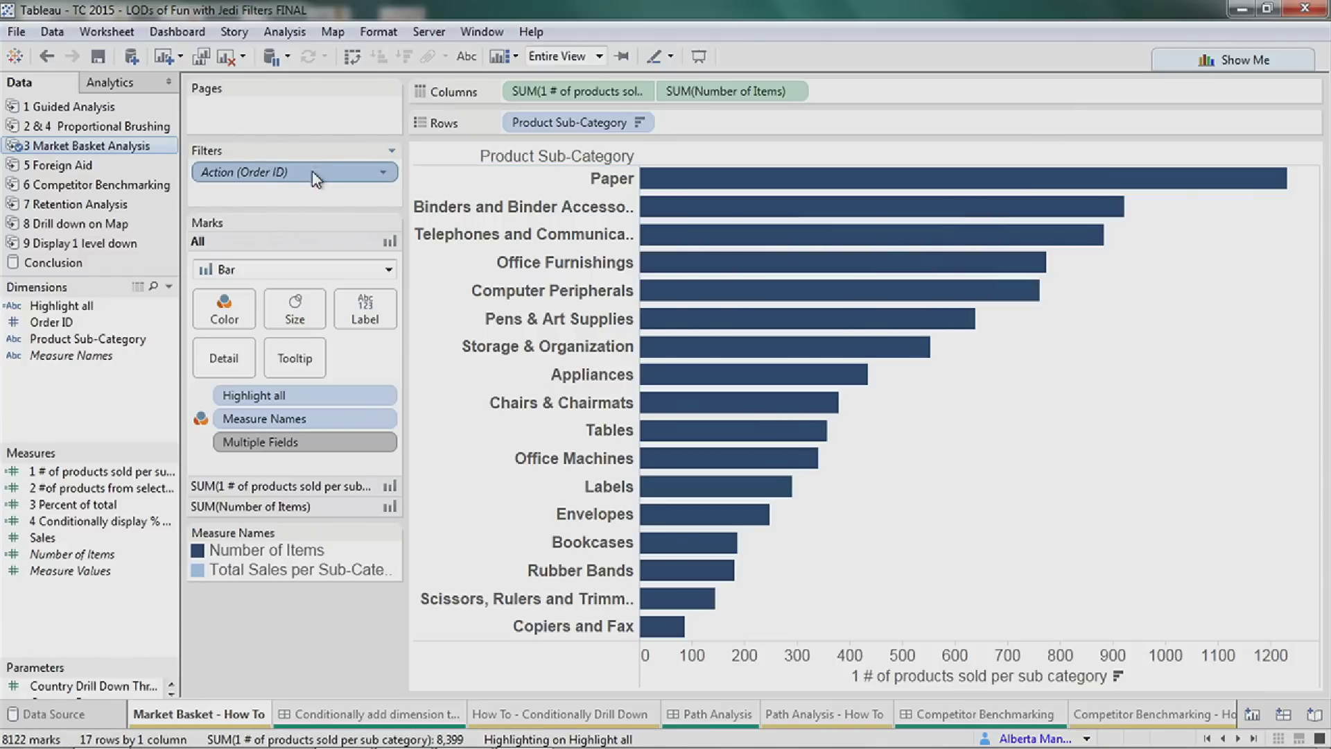
pyautogui.click(554, 187)
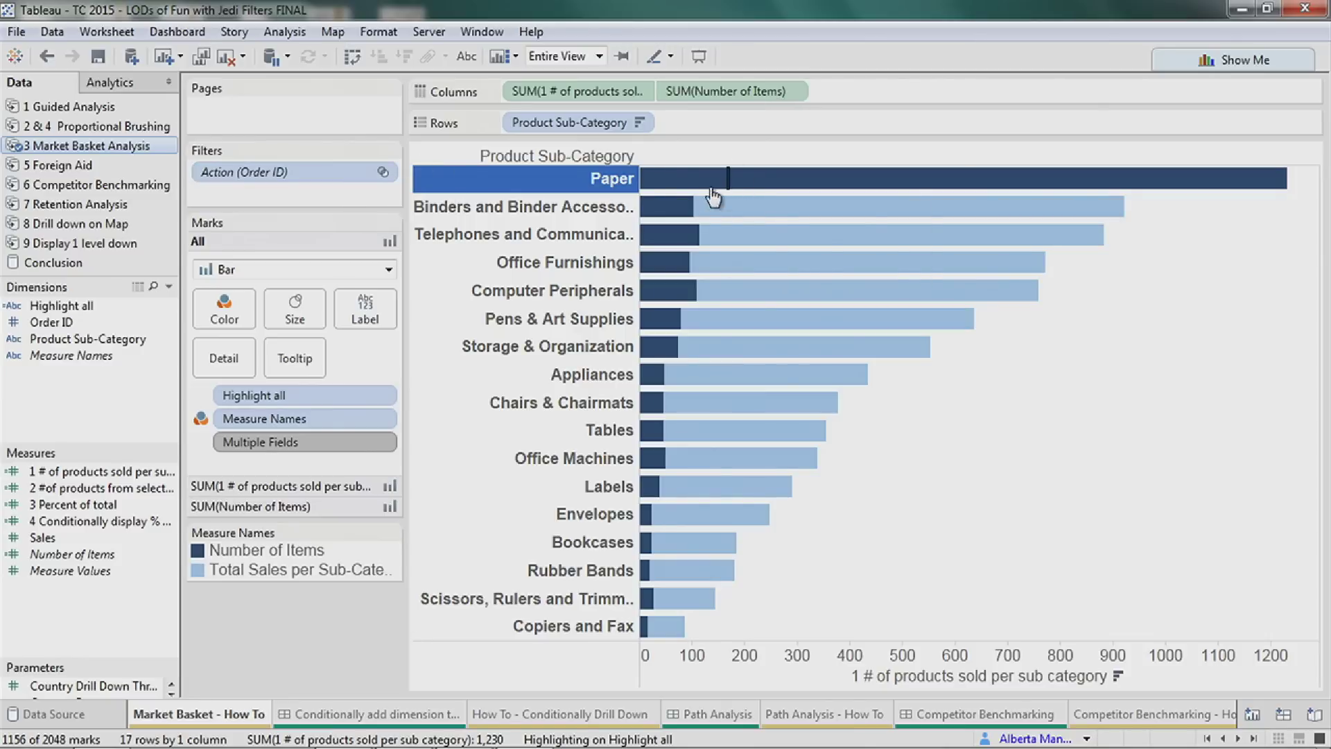
pyautogui.moveTo(658, 182)
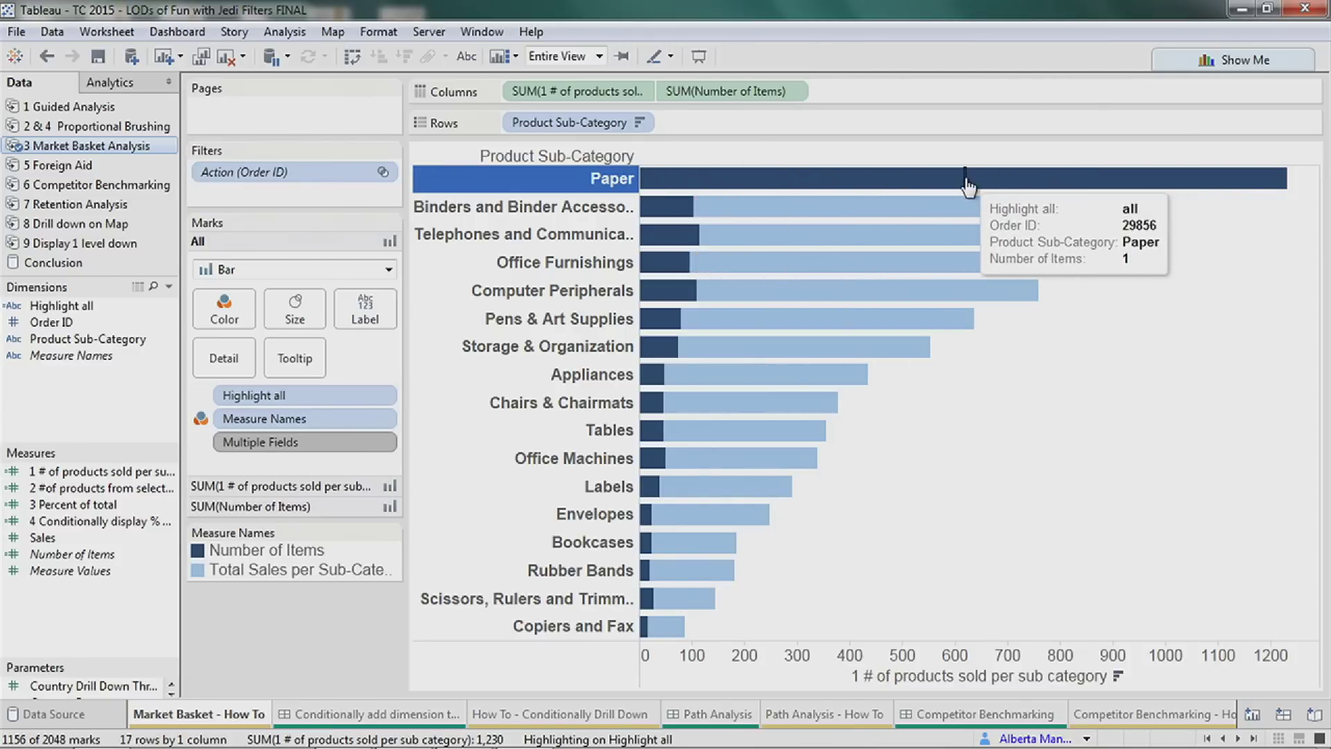
pyautogui.moveTo(968, 186)
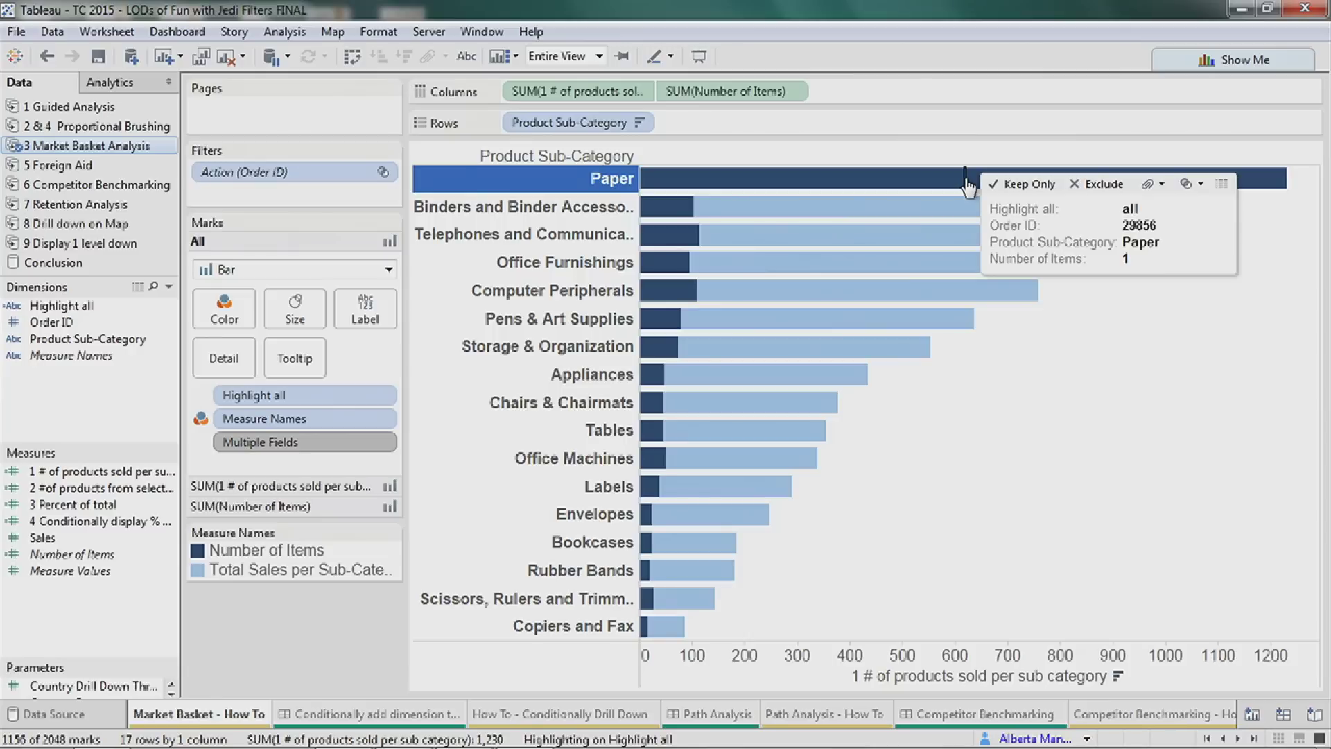
# Change the Number of Items expression on Columns to {Exclude [Order ID]: sum([Number of Items])}.
pyautogui.click(663, 94)
pyautogui.doubleClick(665, 92)
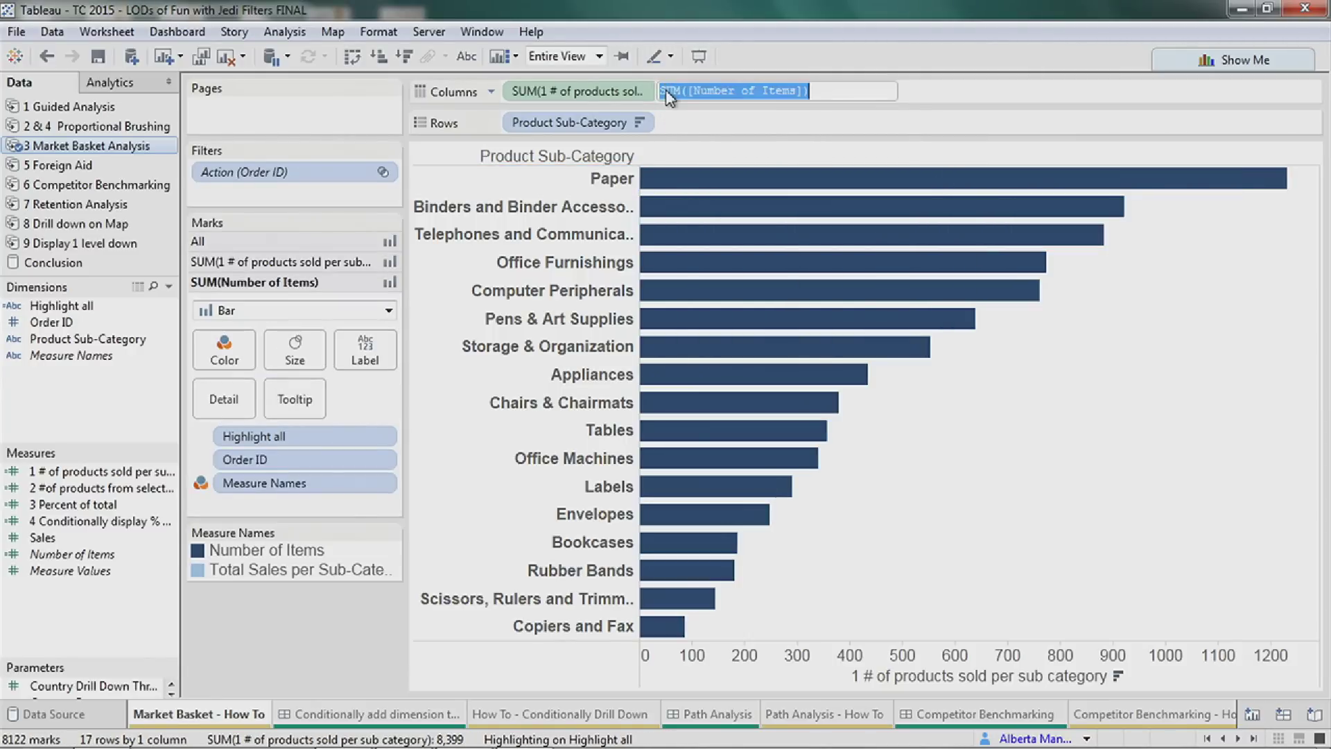
pyautogui.press('Home')
pyautogui.write('{Exclude')
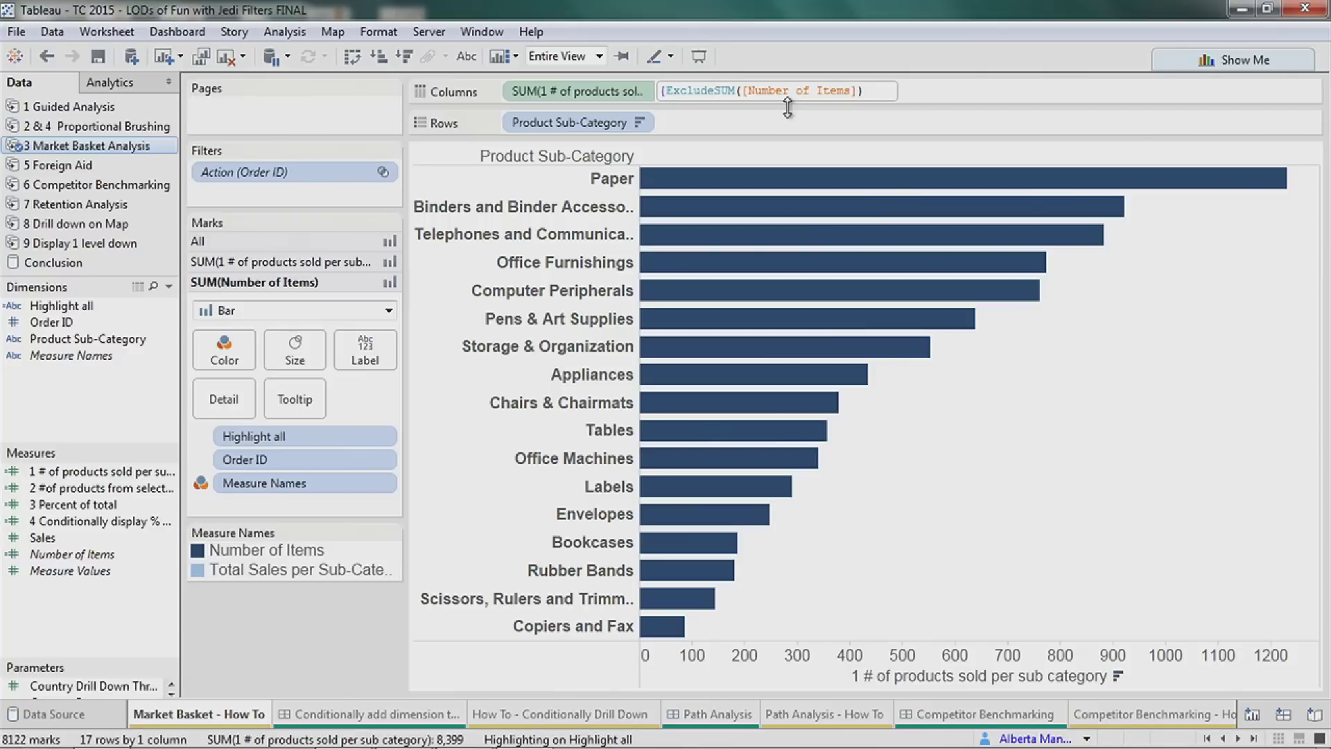
pyautogui.write(' order')
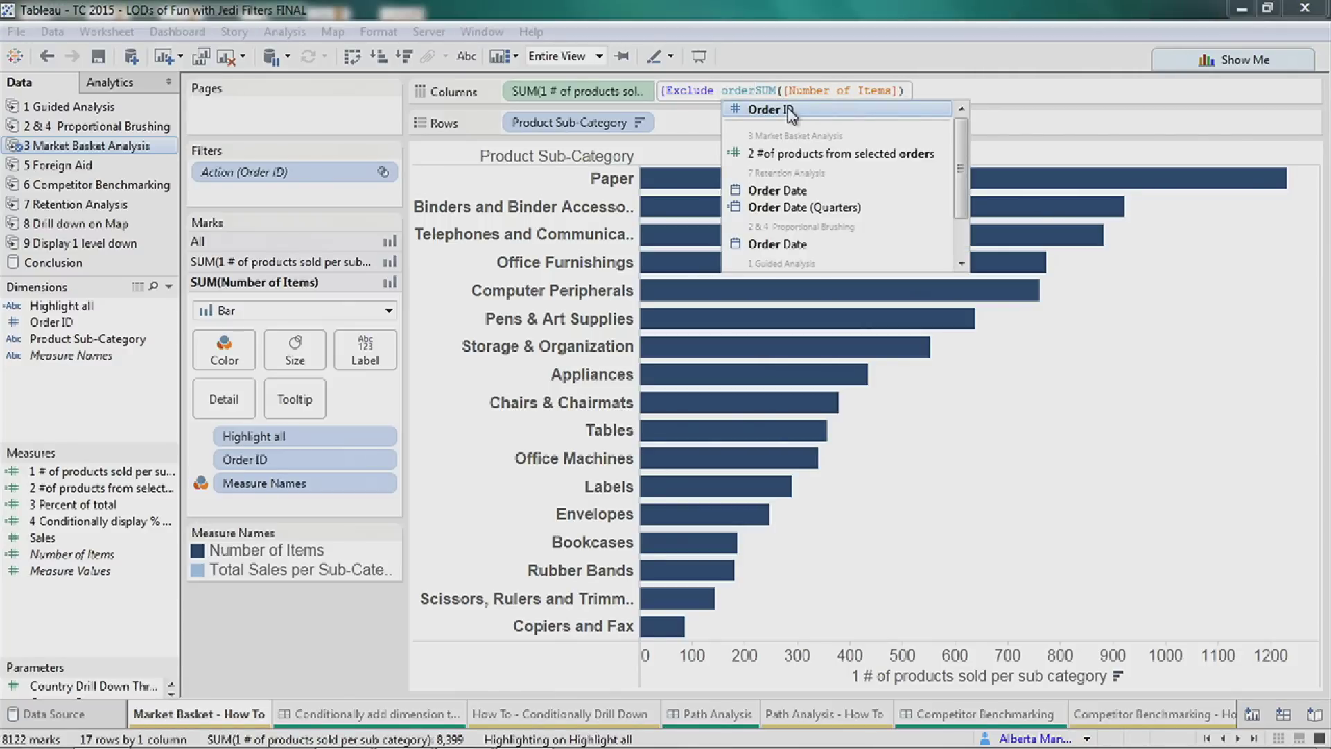
pyautogui.click(788, 111)
pyautogui.write(': sum')
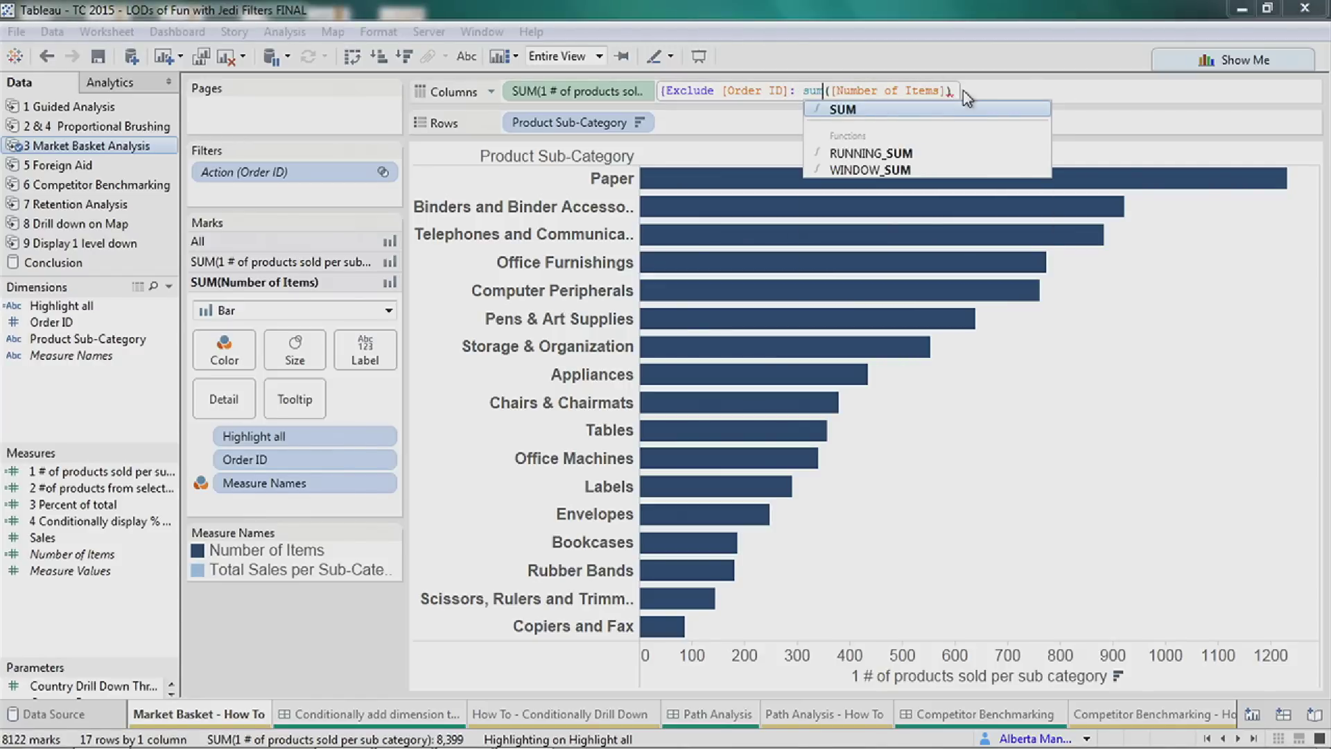
pyautogui.click(956, 91)
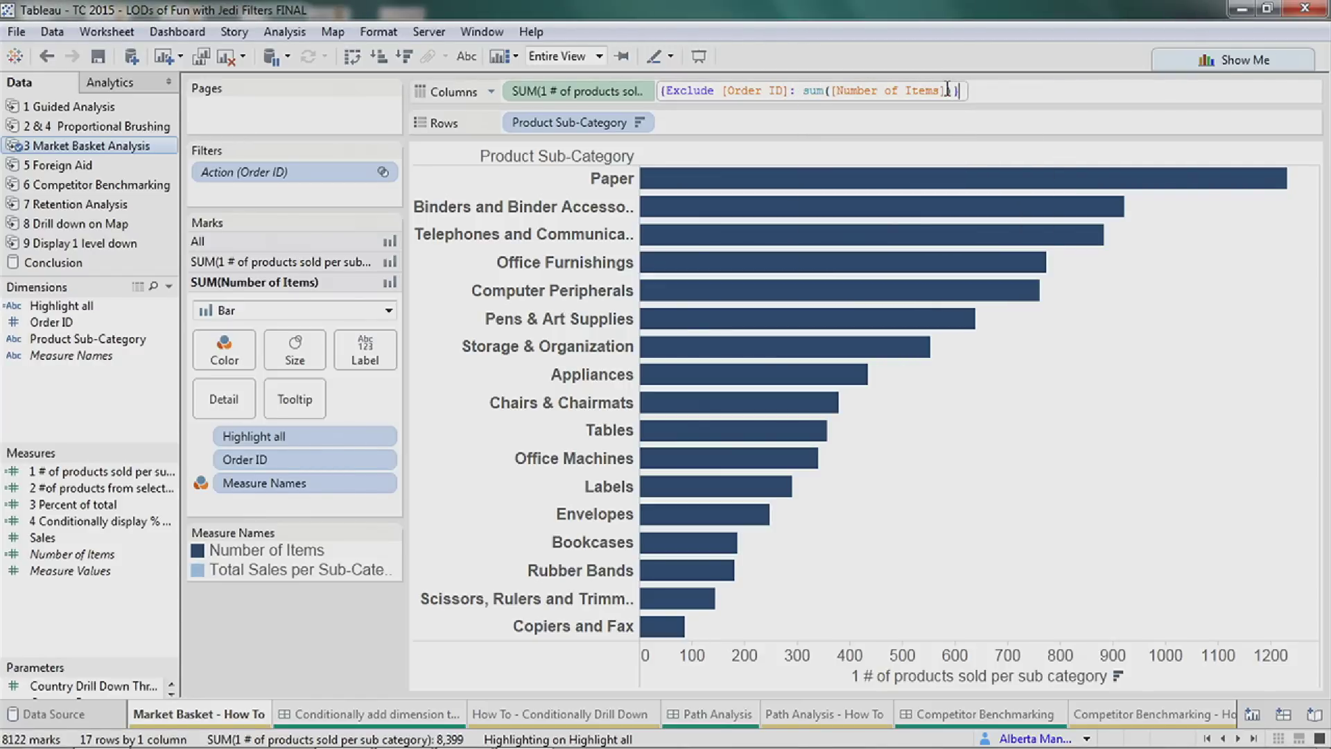
pyautogui.press('Return')
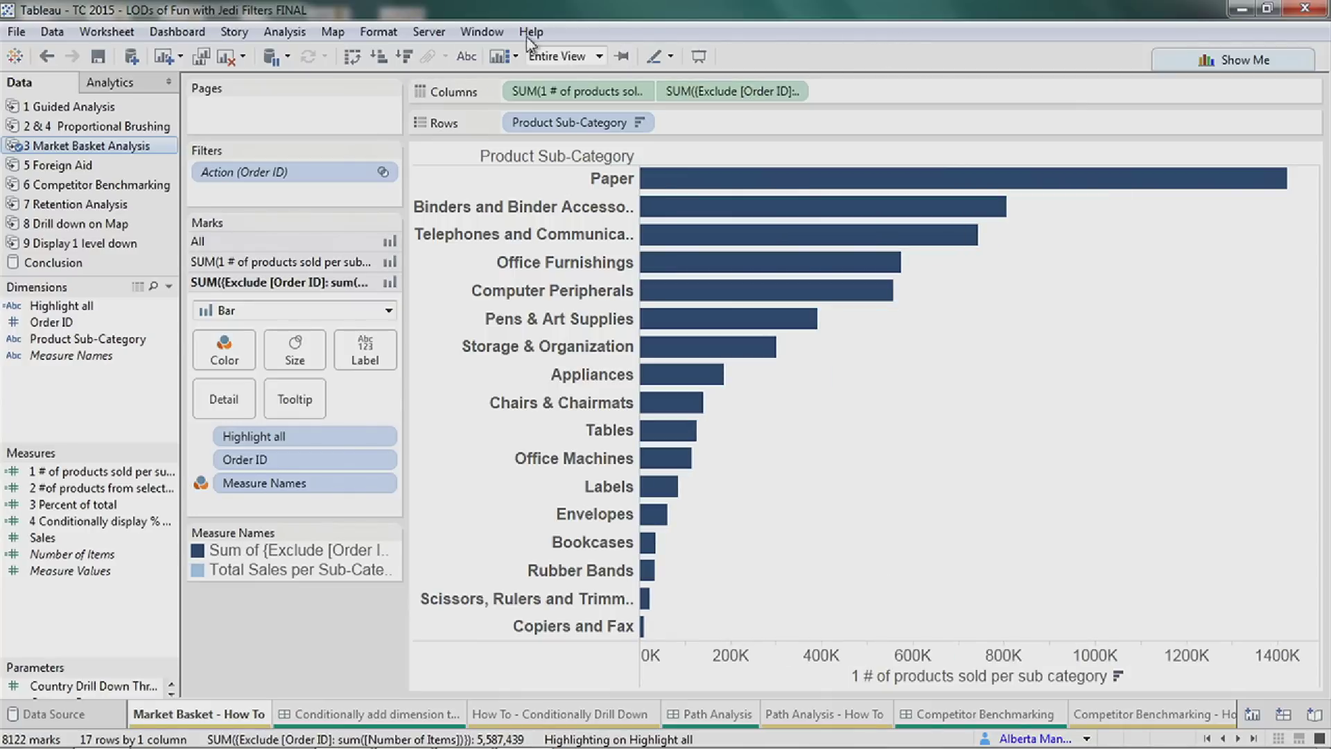
# Turn mark stacking off and select the Paper sub-category to filter the chart to orders containing Paper.
pyautogui.click(299, 35)
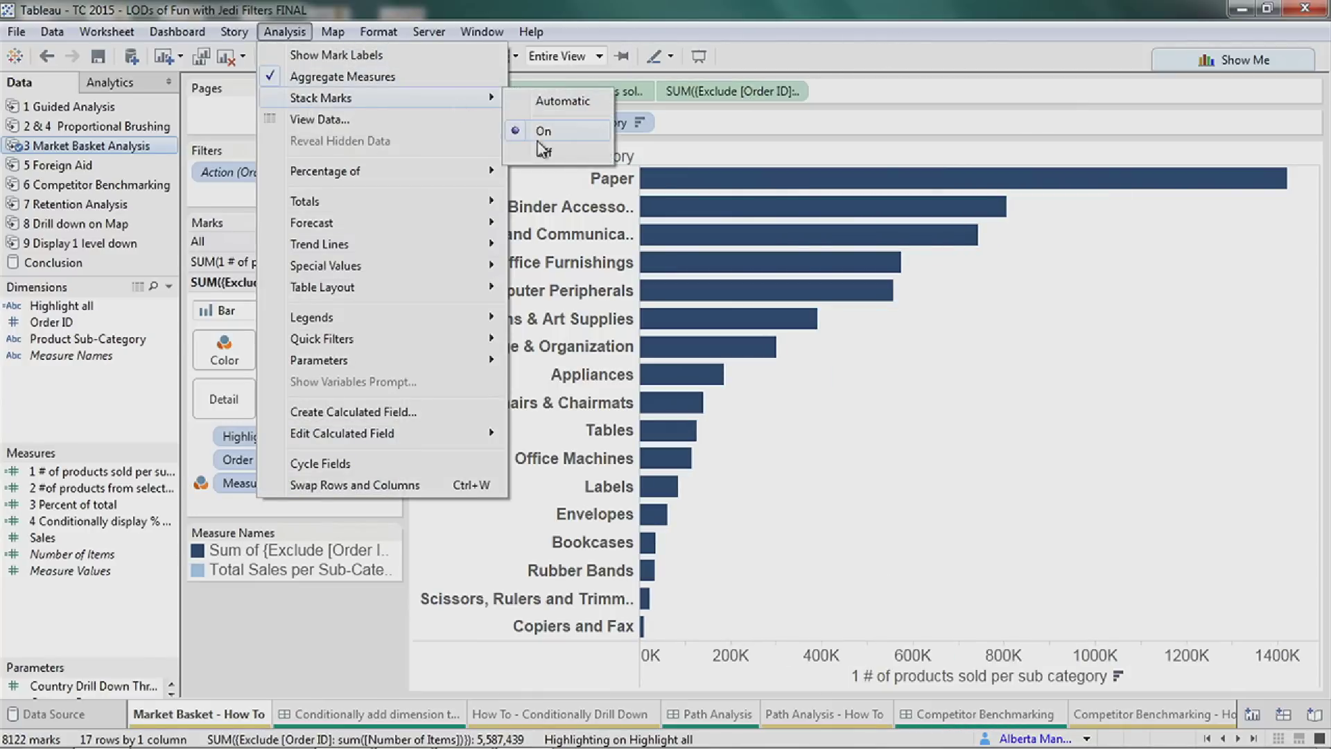
pyautogui.click(540, 154)
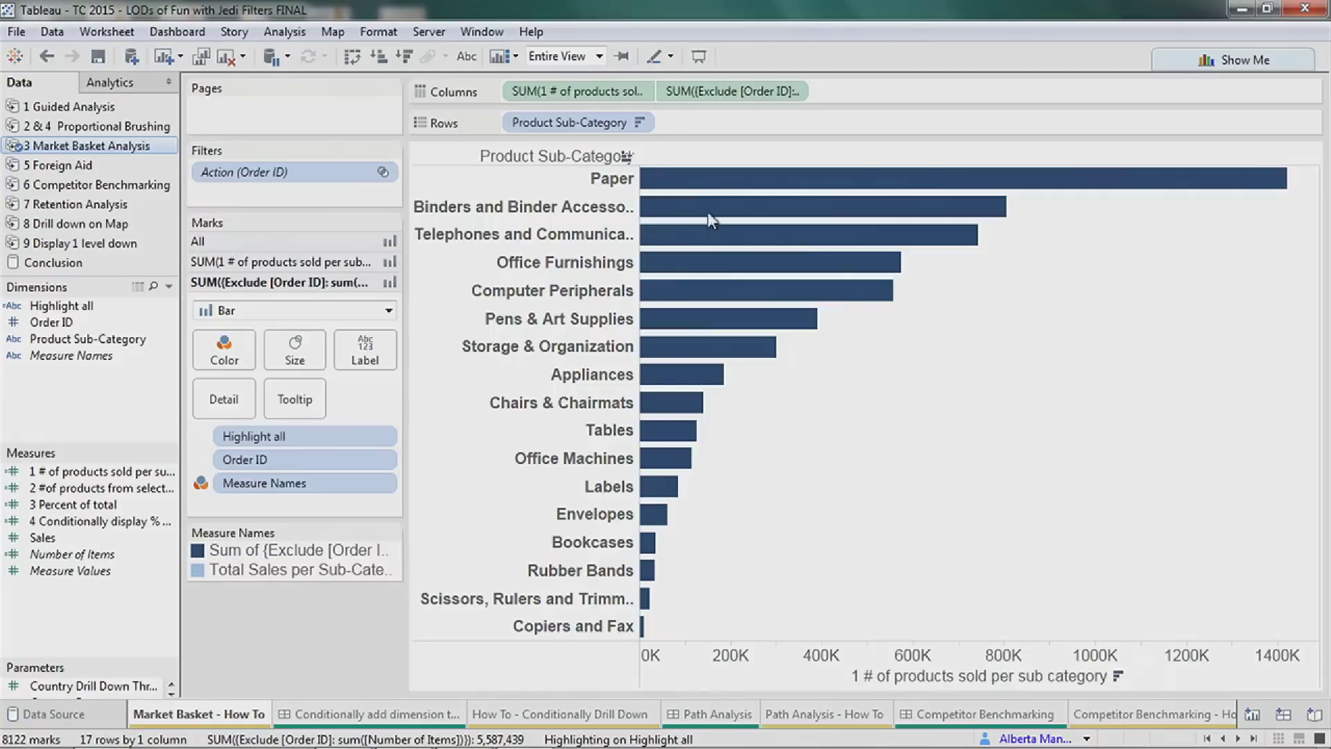
pyautogui.click(581, 179)
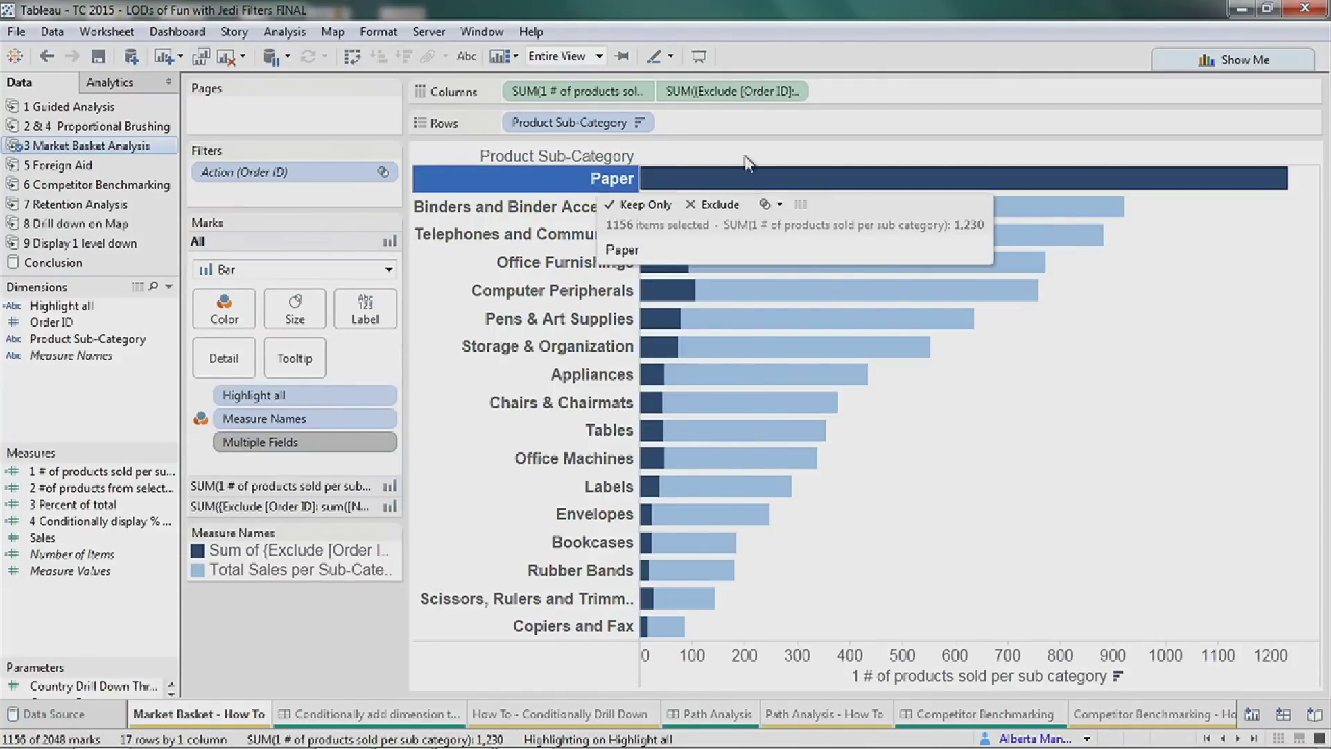
pyautogui.moveTo(787, 182)
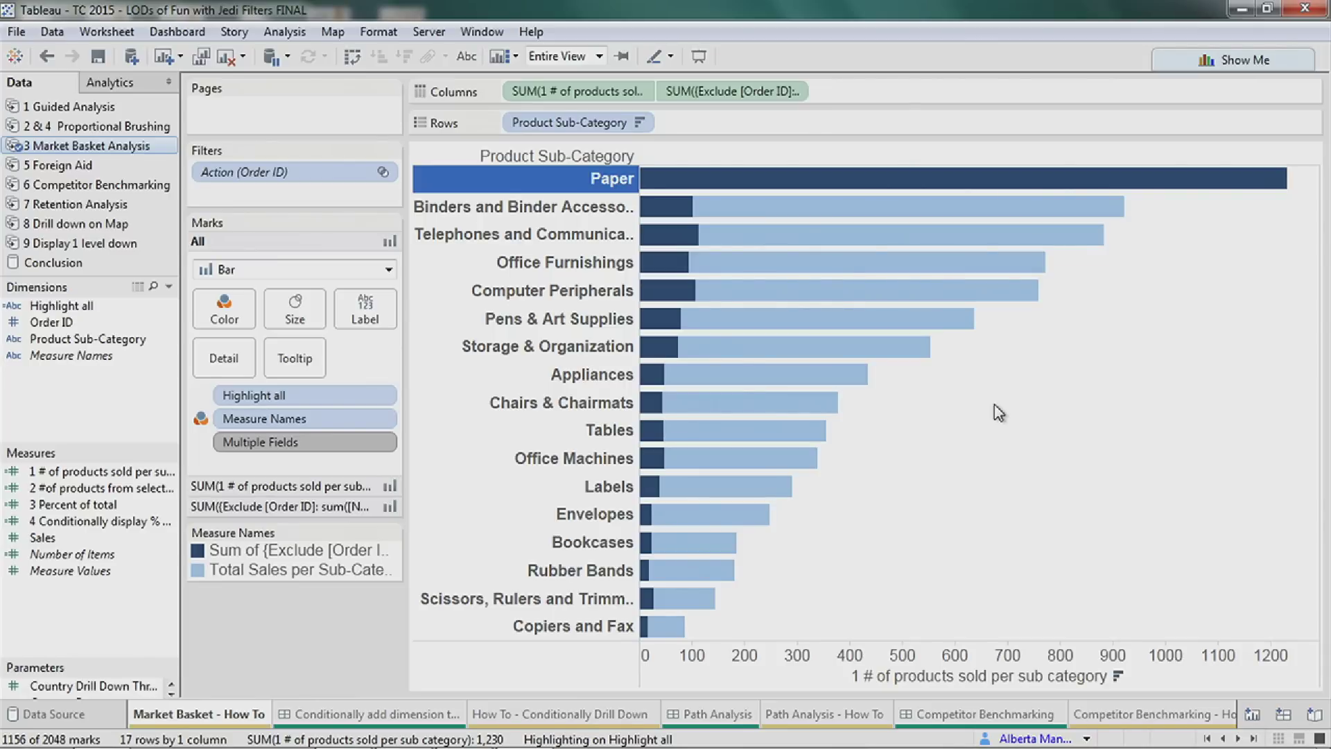
# On the Conditionally add dimension dashboard, select Sweden and Australia together on the Profit by Country map to compare their profit lines, and clear the selection.
pyautogui.click(1238, 738)
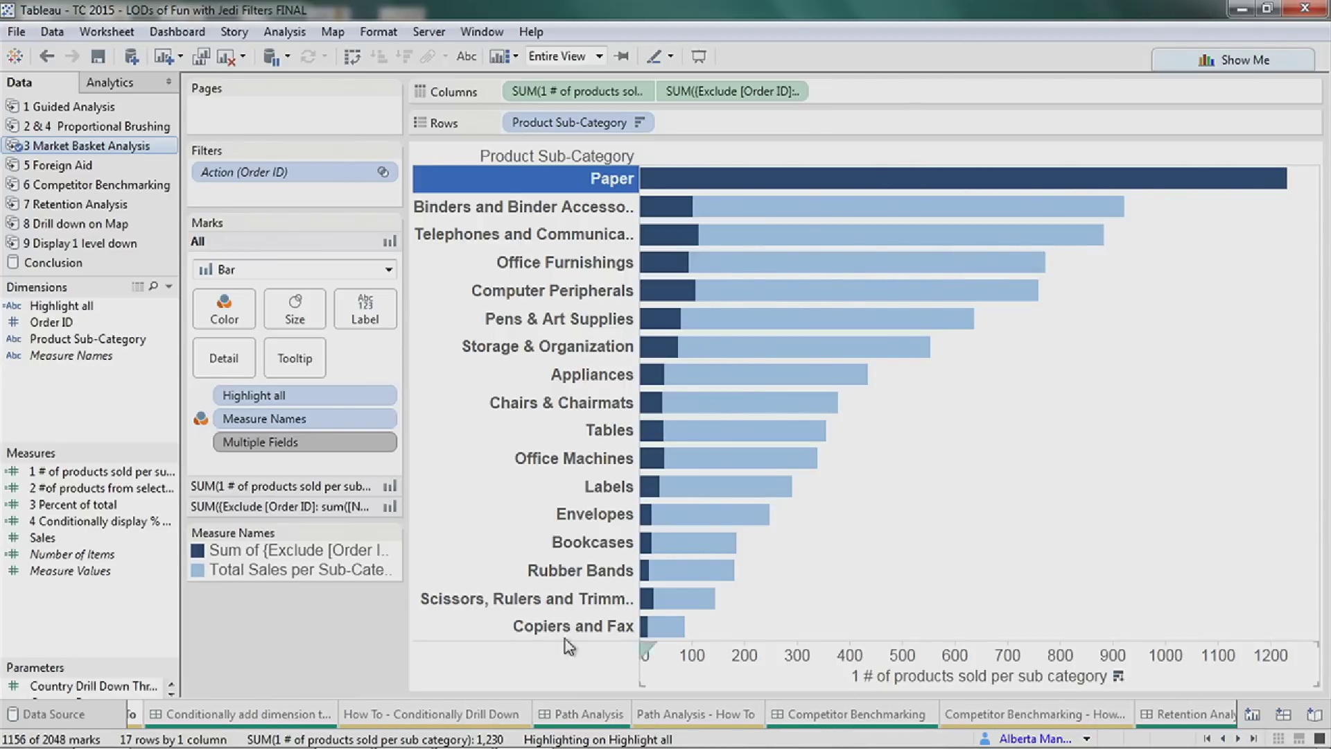
pyautogui.click(293, 721)
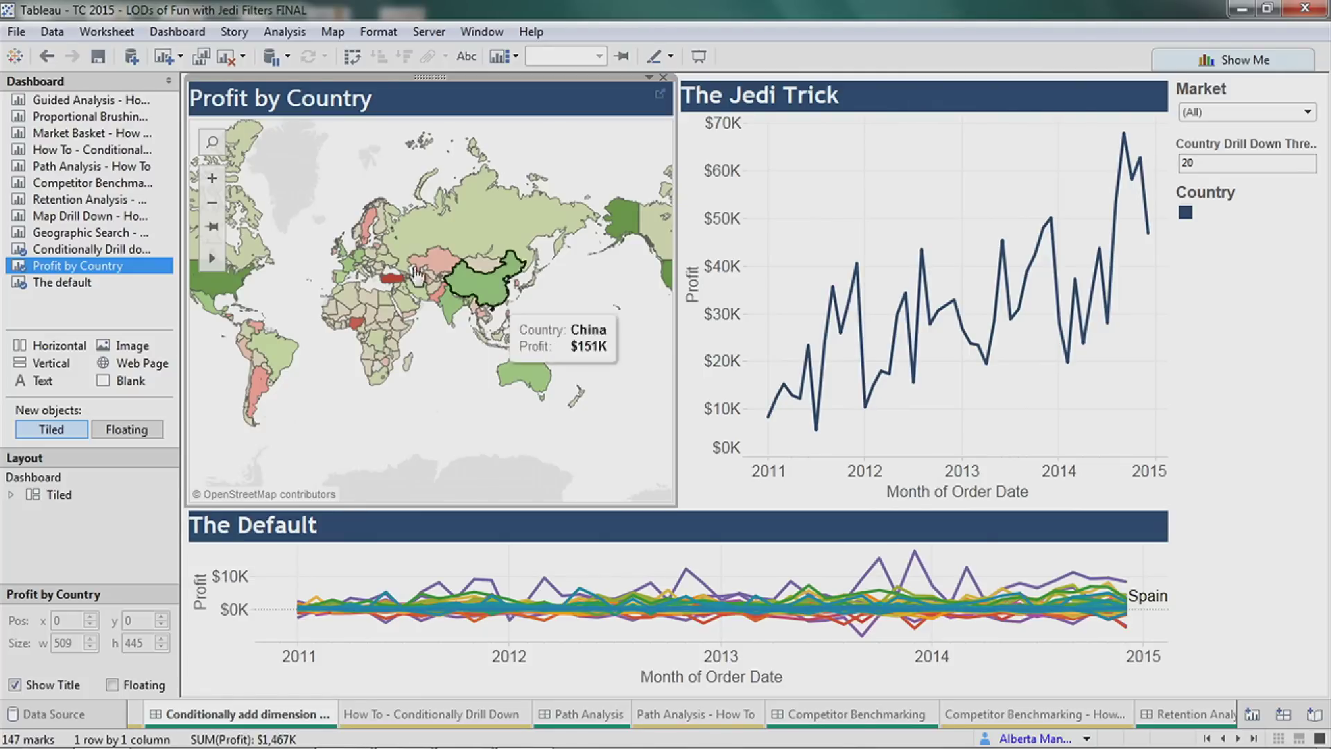
pyautogui.moveTo(369, 226)
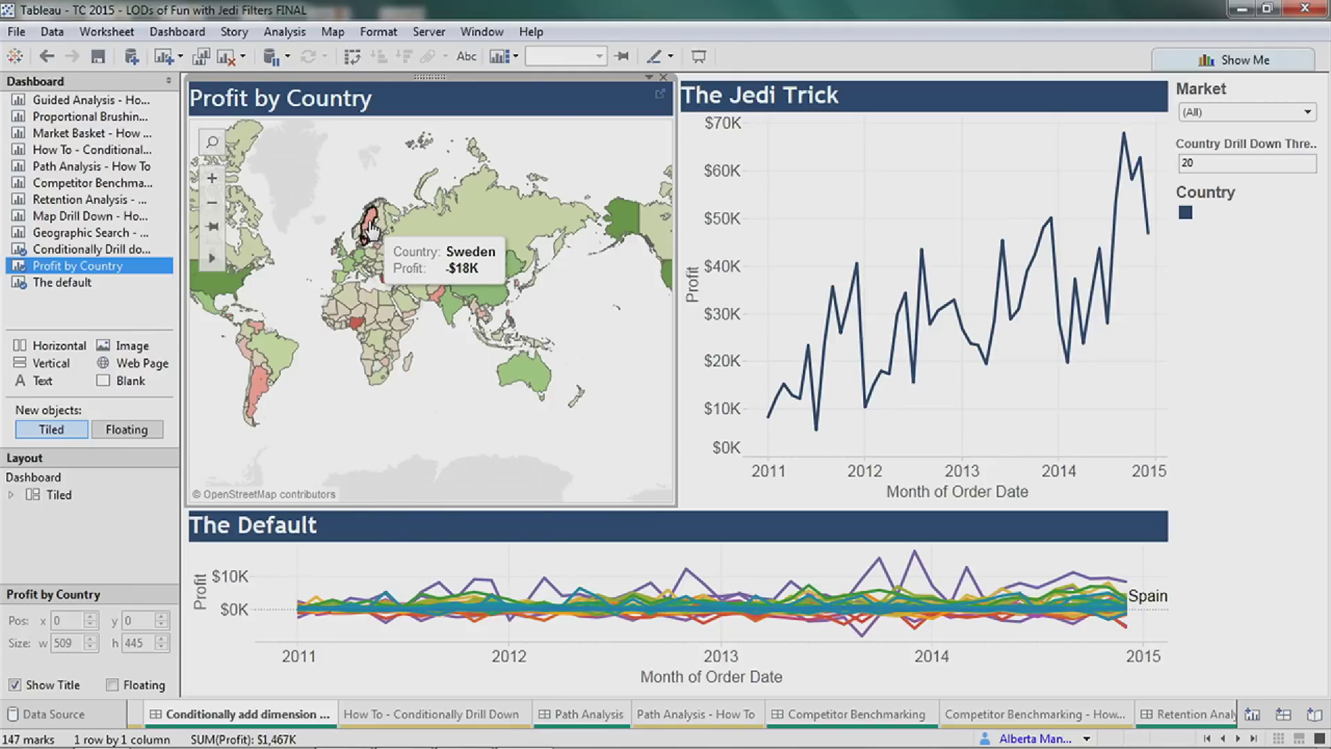
pyautogui.click(371, 228)
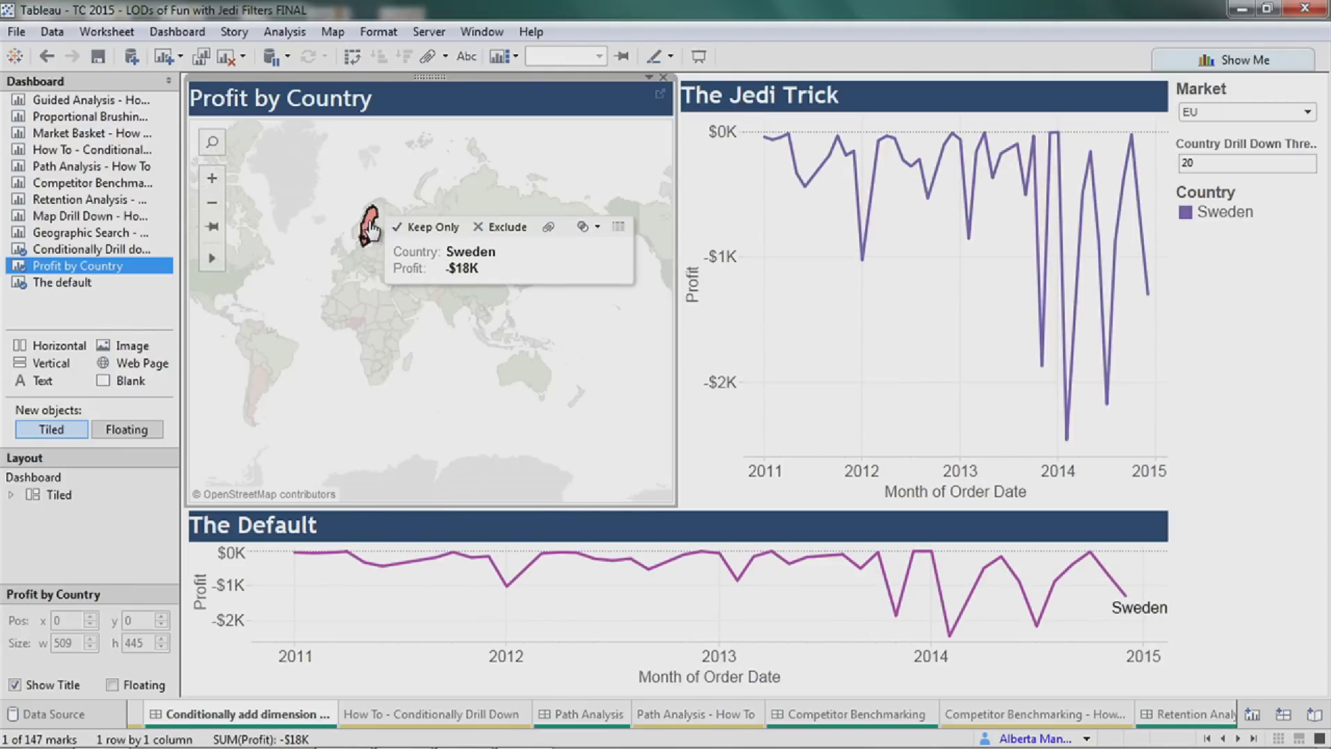
pyautogui.keyDown('ctrl'); pyautogui.click(525, 374); pyautogui.keyUp('ctrl')
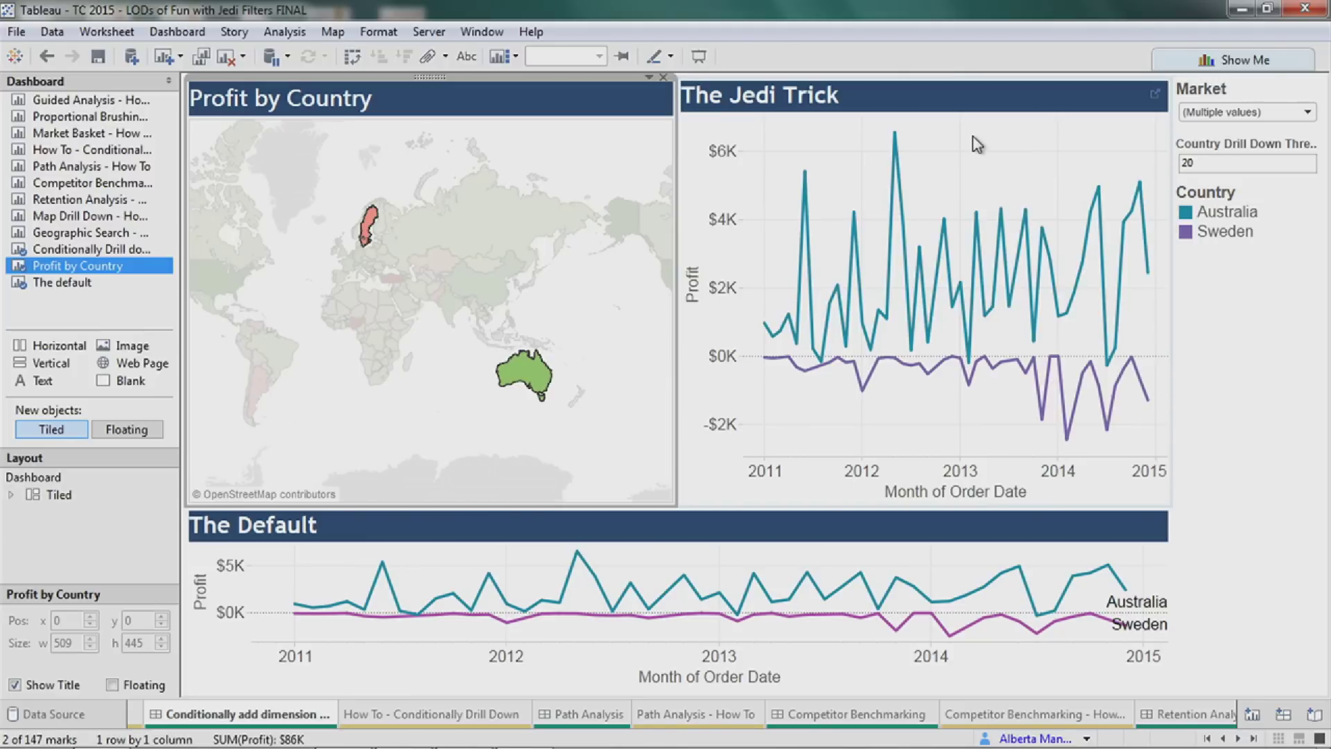
pyautogui.click(600, 154)
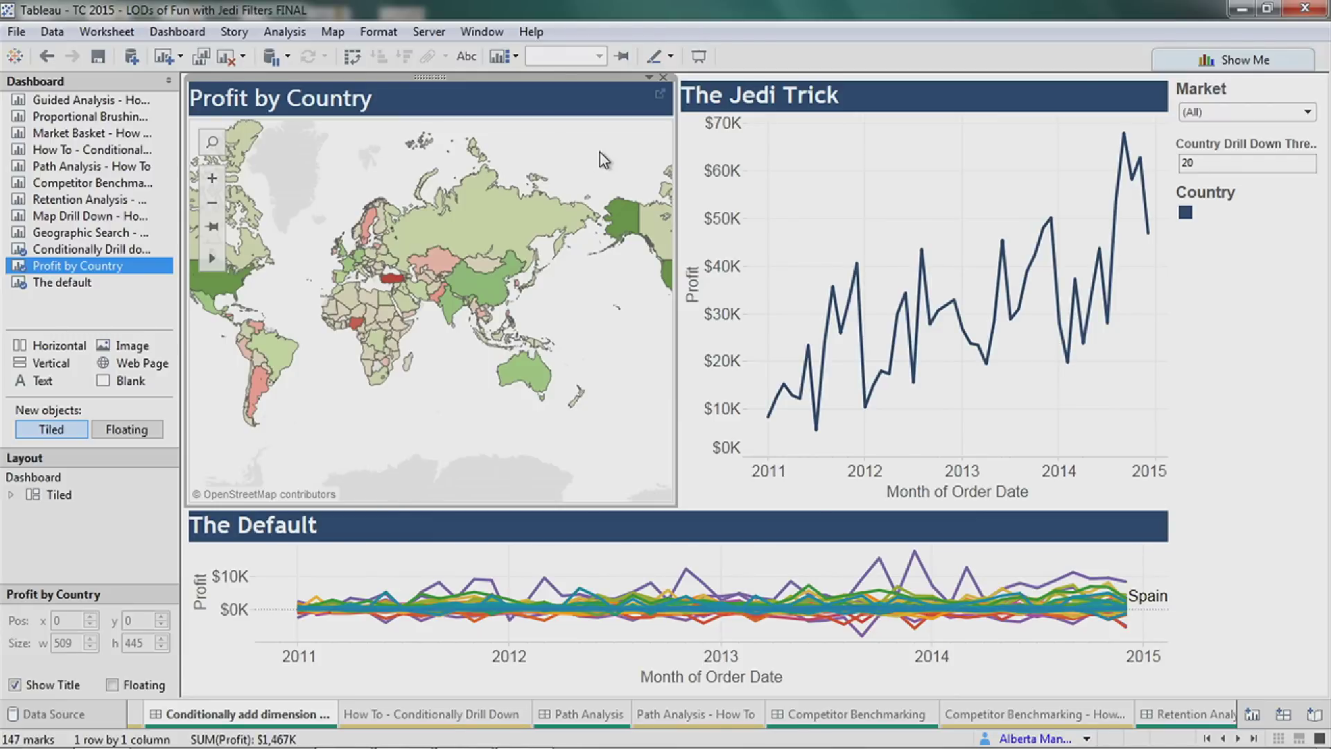
# Use radial selection on the Profit by Country map to select a large group of countries centred on northern Europe.
pyautogui.click(501, 542)
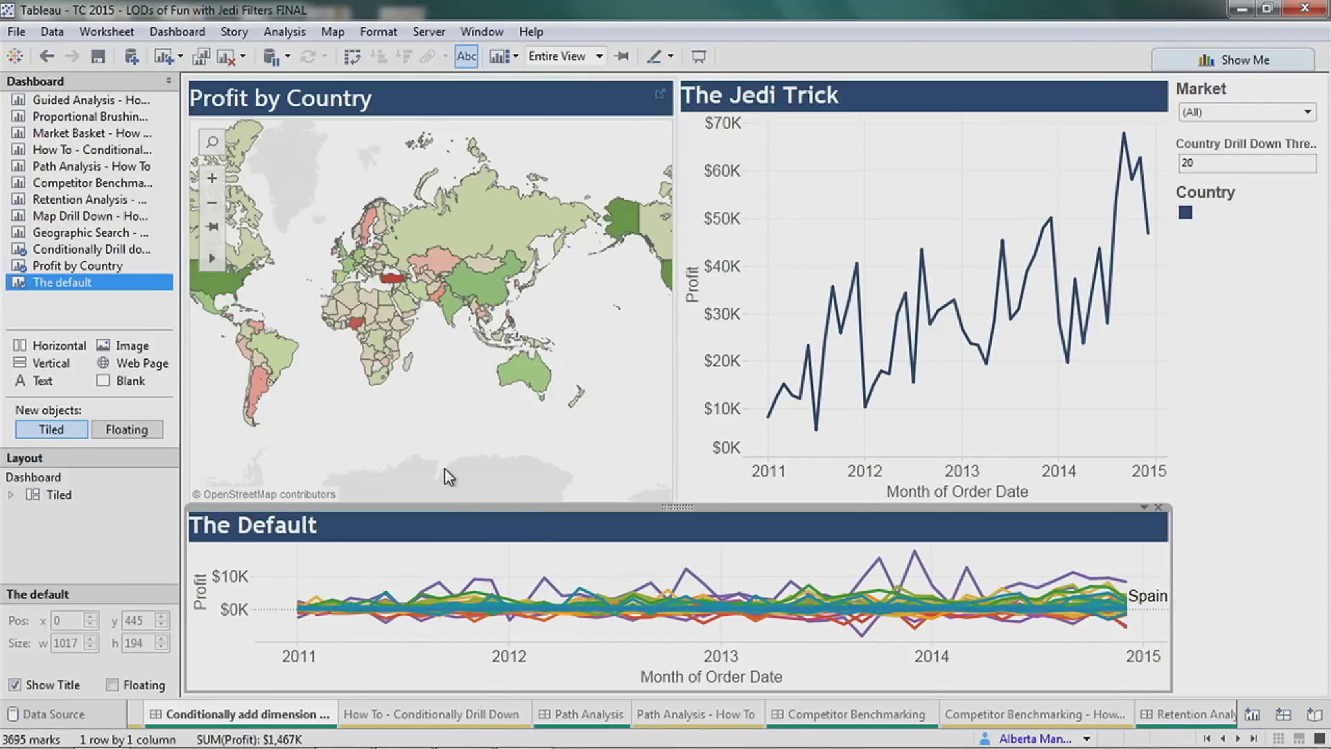
pyautogui.moveTo(462, 593)
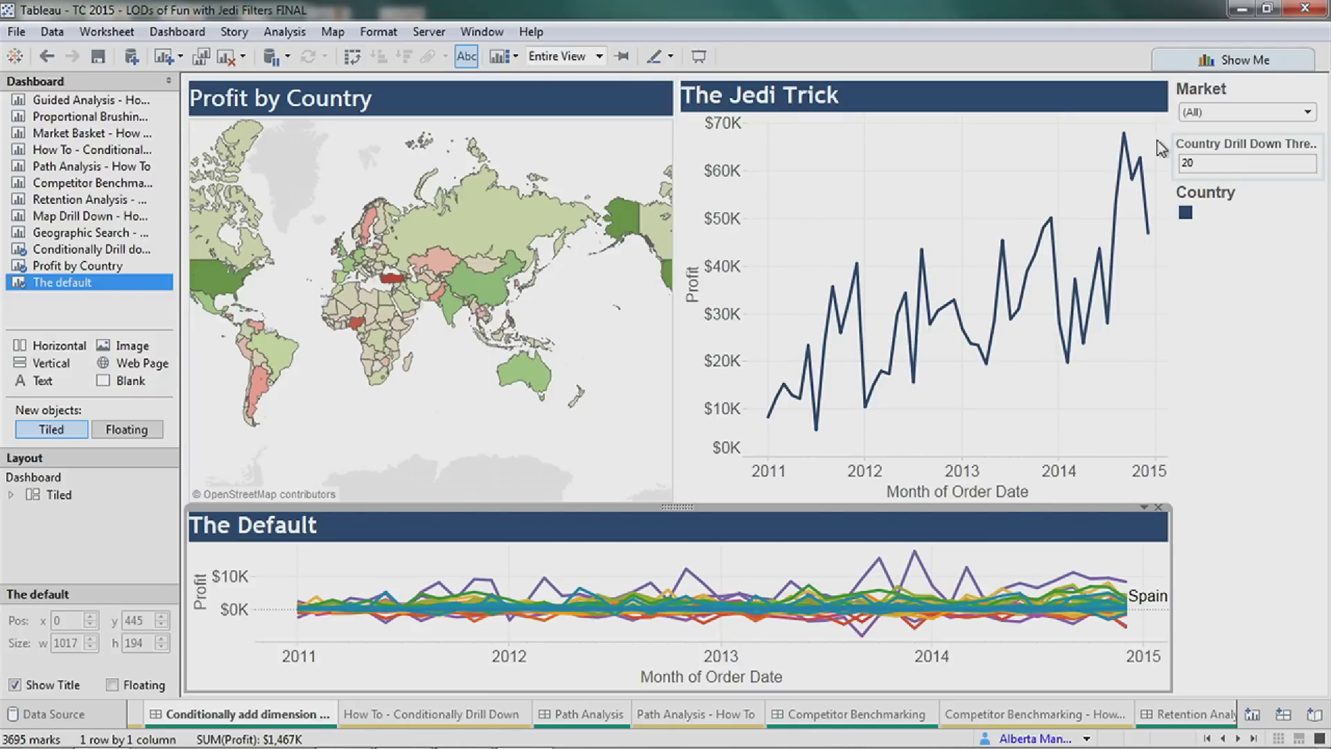
pyautogui.click(316, 271)
pyautogui.click(313, 260)
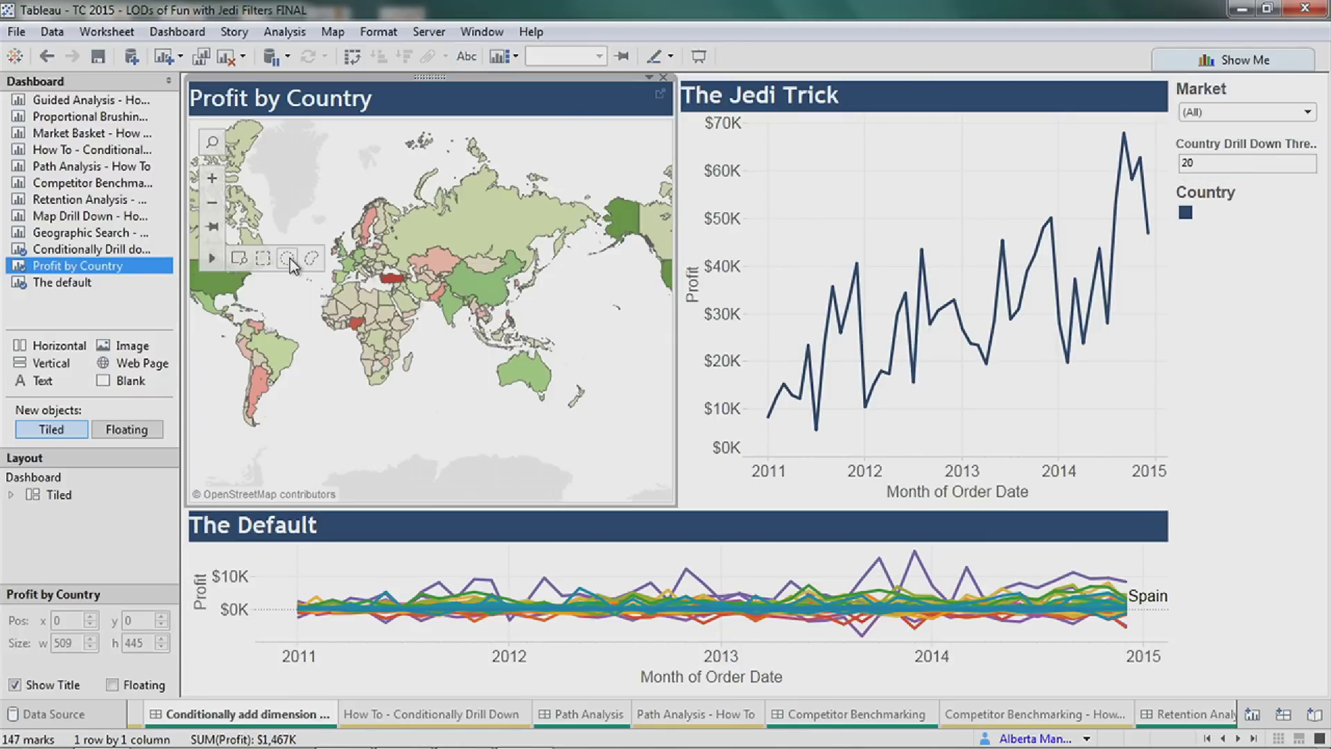
pyautogui.moveTo(360, 180); pyautogui.dragTo(365, 332)
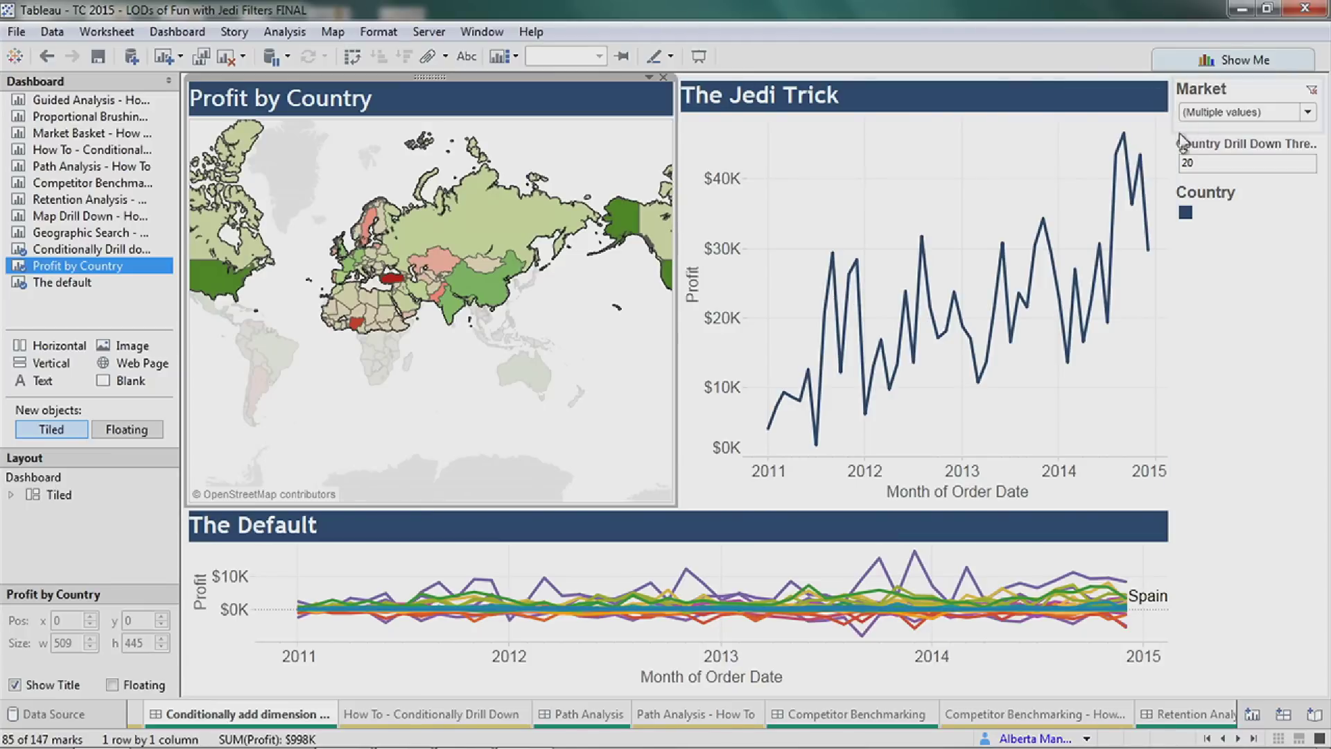
# Set the Country Drill Down Threshold to 200.
pyautogui.click(1204, 166)
pyautogui.write('200')
pyautogui.press('Return')
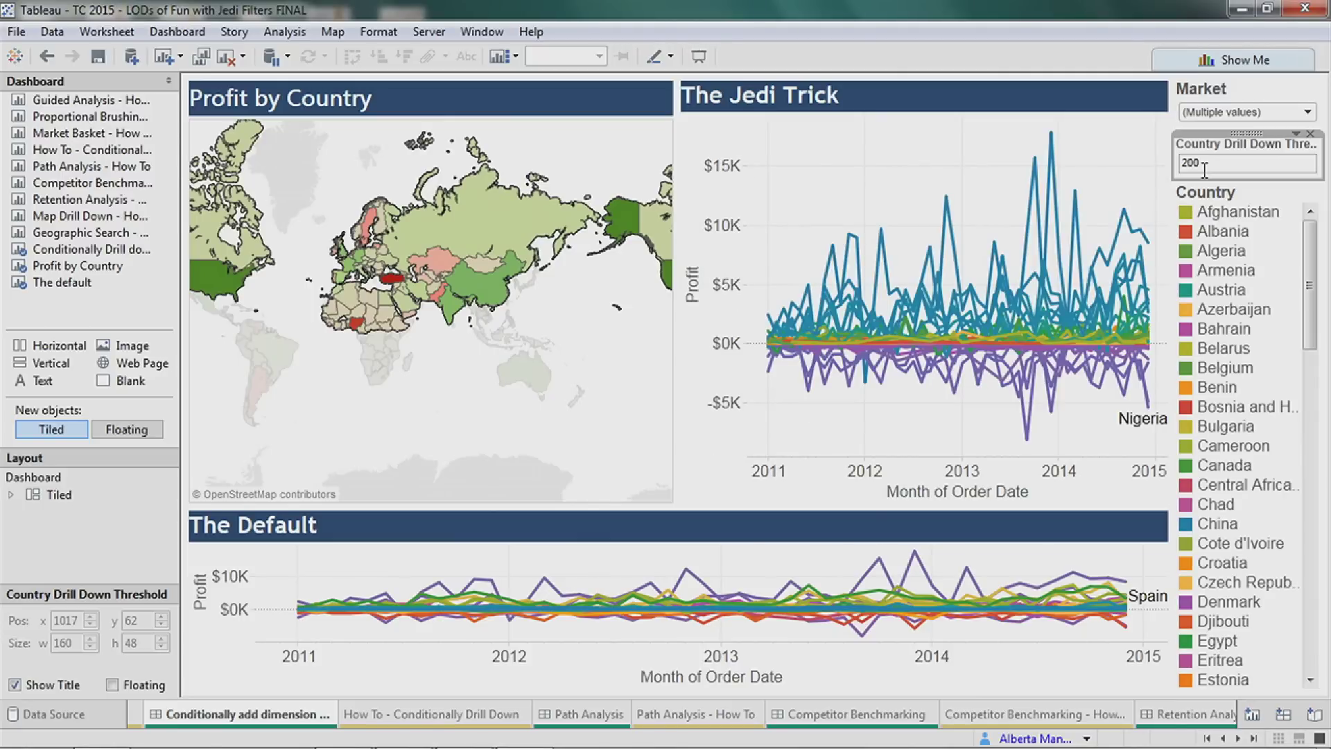
# Set the Country Drill Down Threshold back to 20 and clear the country selection on the map.
pyautogui.doubleClick(1205, 169)
pyautogui.write('20')
pyautogui.press('Return')
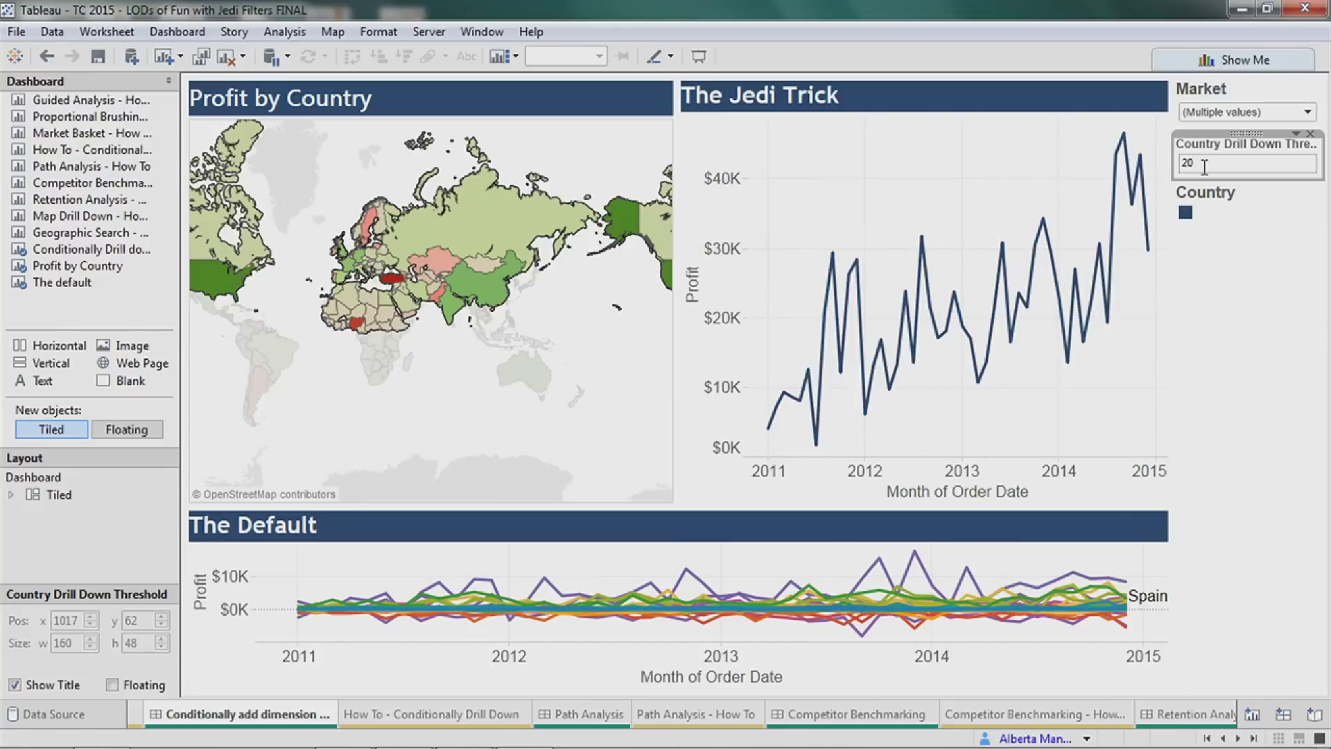
pyautogui.click(627, 289)
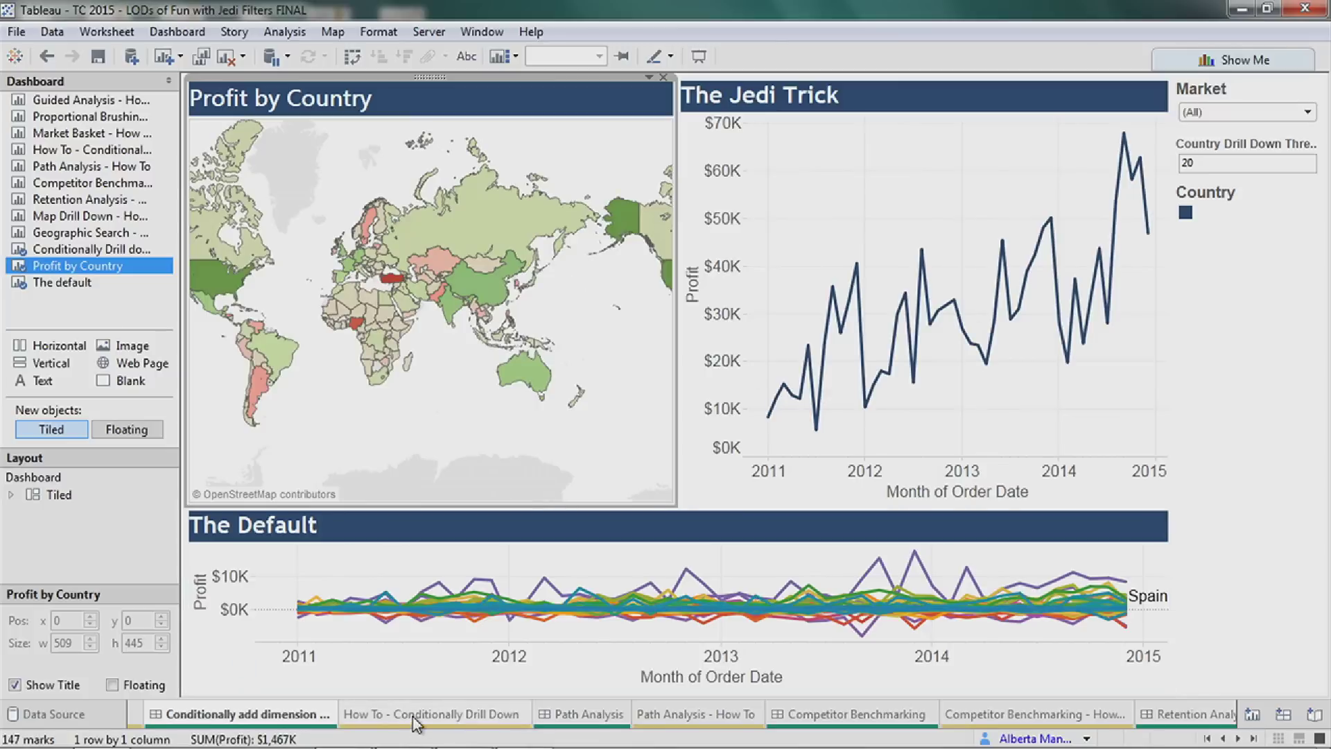
# On the How To - Conditionally Drill Down worksheet, add COUNTD([Country]) to Rows beside SUM(Profit).
pyautogui.moveTo(414, 723)
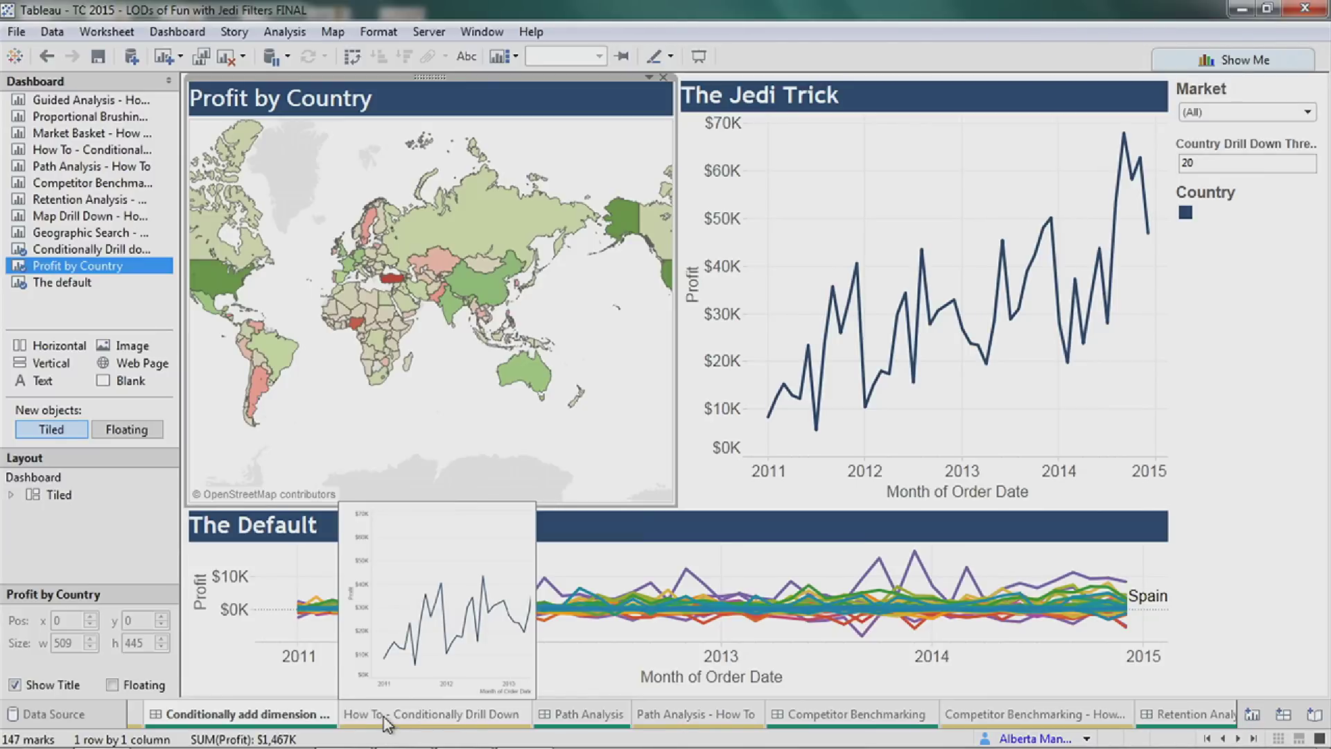
pyautogui.click(393, 721)
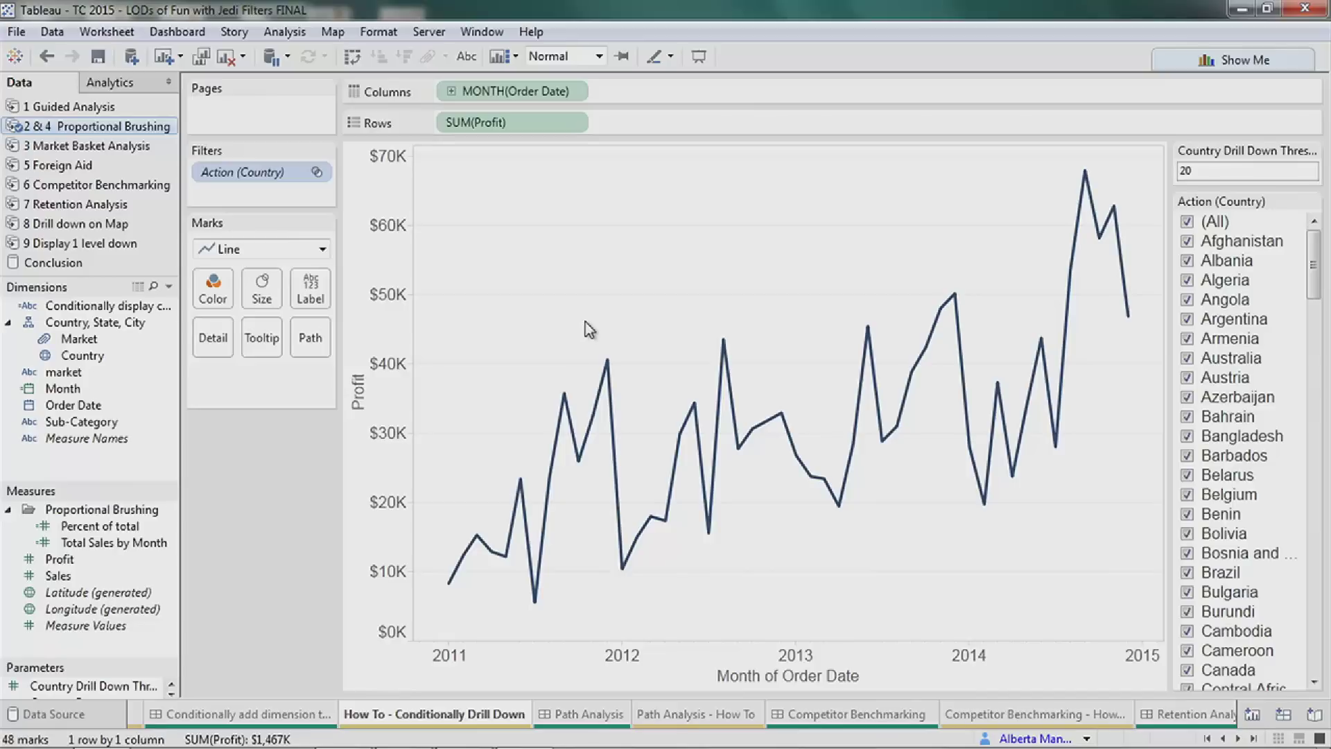
pyautogui.doubleClick(659, 119)
pyautogui.write('countd')
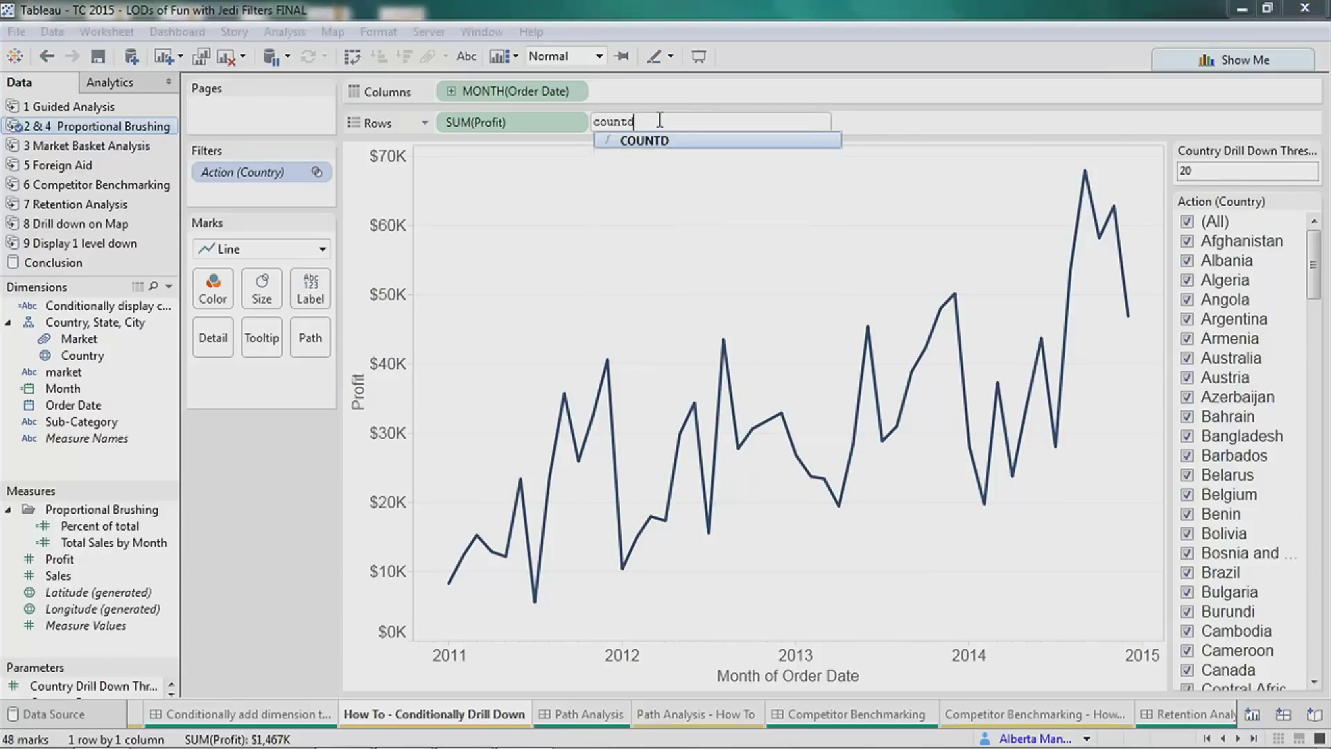
pyautogui.press('Return')
pyautogui.write('country')
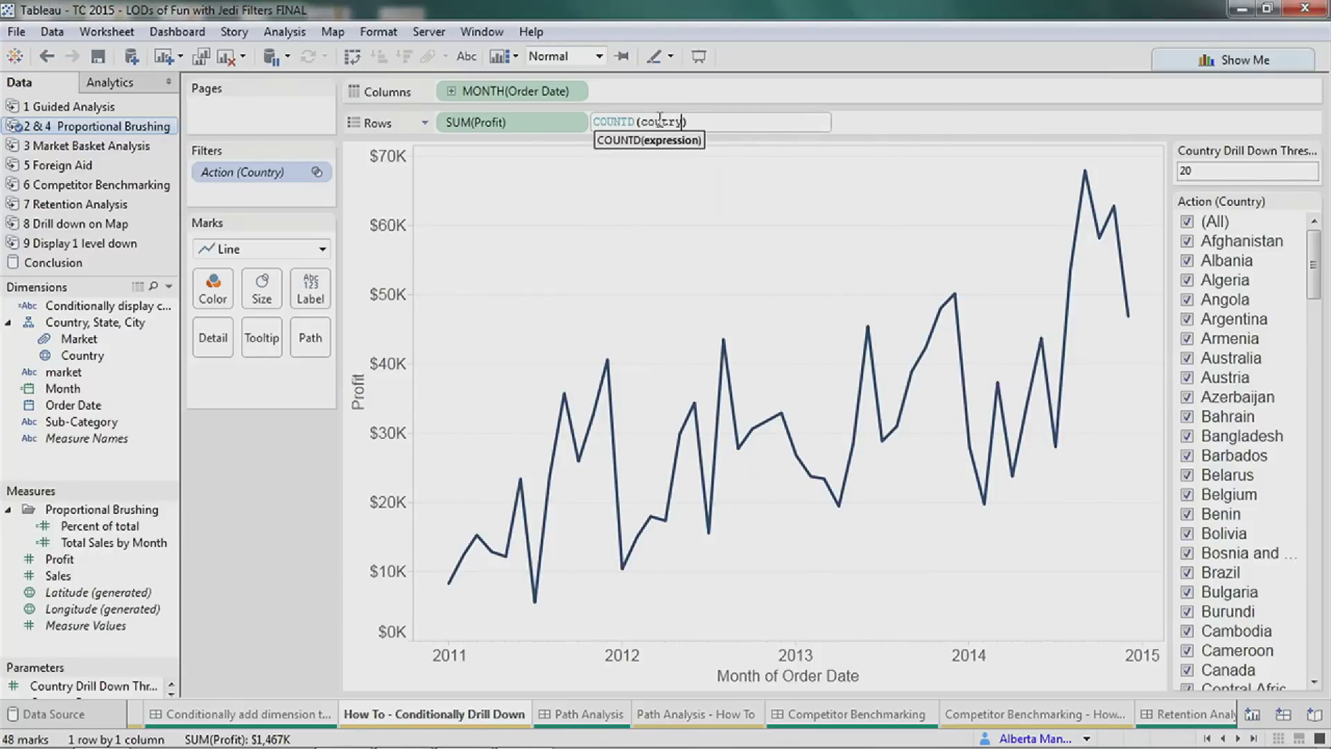
pyautogui.press('BackSpace')
pyautogui.press('BackSpace')
pyautogui.press('BackSpace')
pyautogui.press('BackSpace')
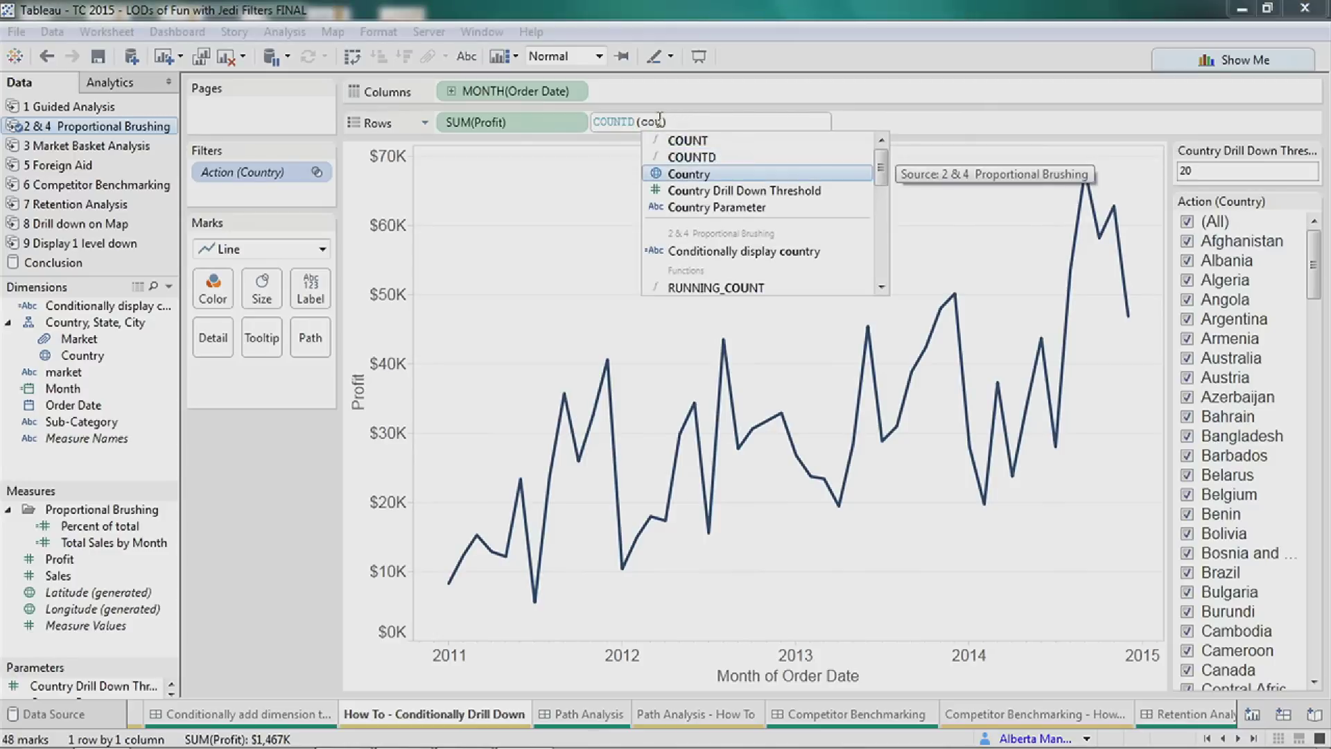
pyautogui.press('Return')
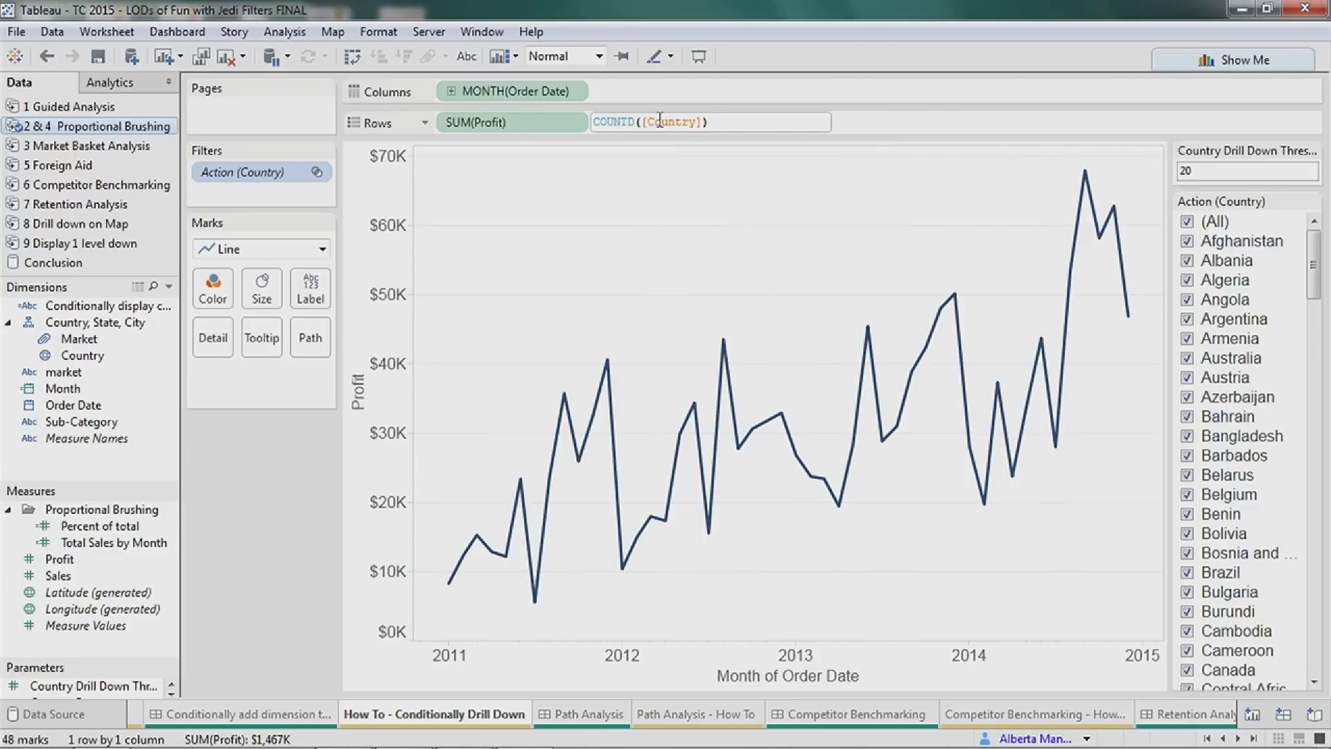
pyautogui.press('Return')
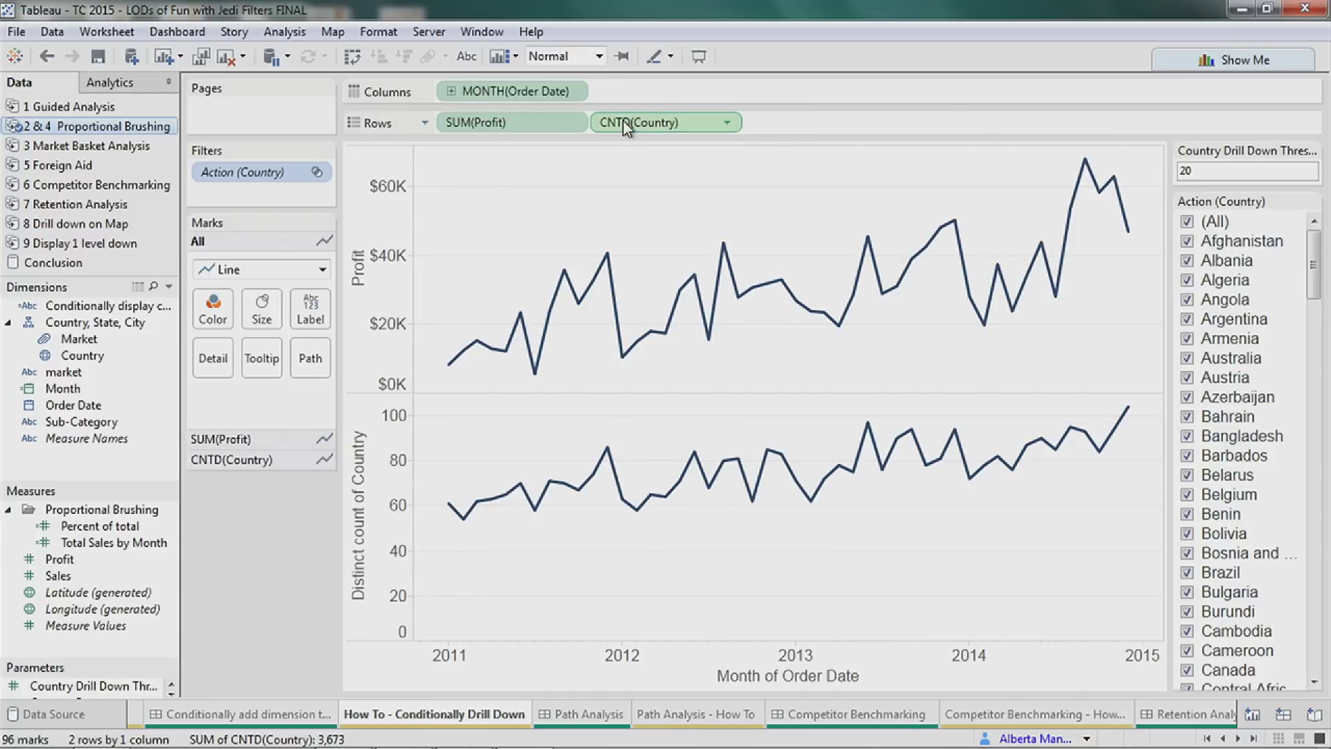
# Wrap the COUNTD([Country]) expression on Rows in curly braces to make it the level of detail expression {COUNTD([Country])}.
pyautogui.doubleClick(605, 122)
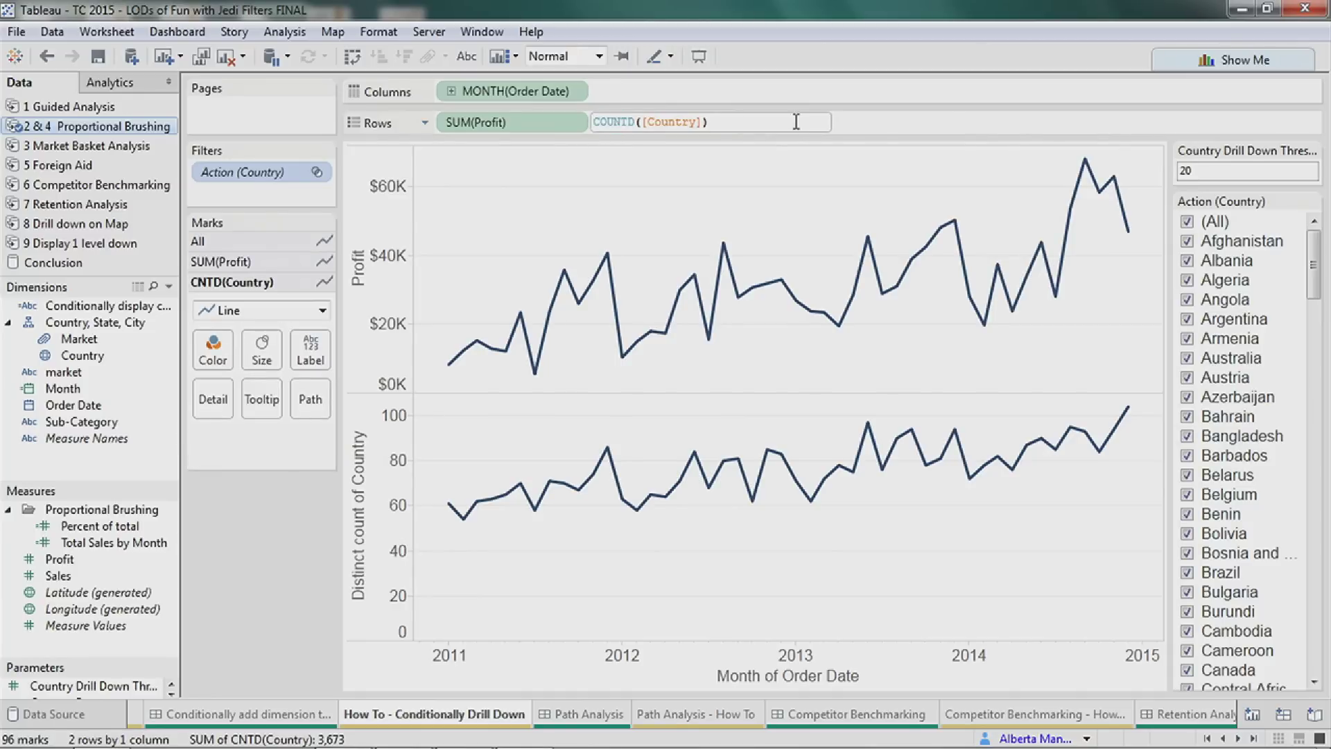
pyautogui.press('Left')
pyautogui.press('Left')
pyautogui.press('Left')
pyautogui.press('Left')
pyautogui.press('Left')
pyautogui.press('Left')
pyautogui.press('Left')
pyautogui.press('Left')
pyautogui.press('Left')
pyautogui.press('Left')
pyautogui.press('Left')
pyautogui.press('Left')
pyautogui.press('Left')
pyautogui.press('Left')
pyautogui.press('Left')
pyautogui.press('Left')
pyautogui.press('Left')
pyautogui.write('{')
pyautogui.press('End')
pyautogui.write('}')
pyautogui.press('Return')
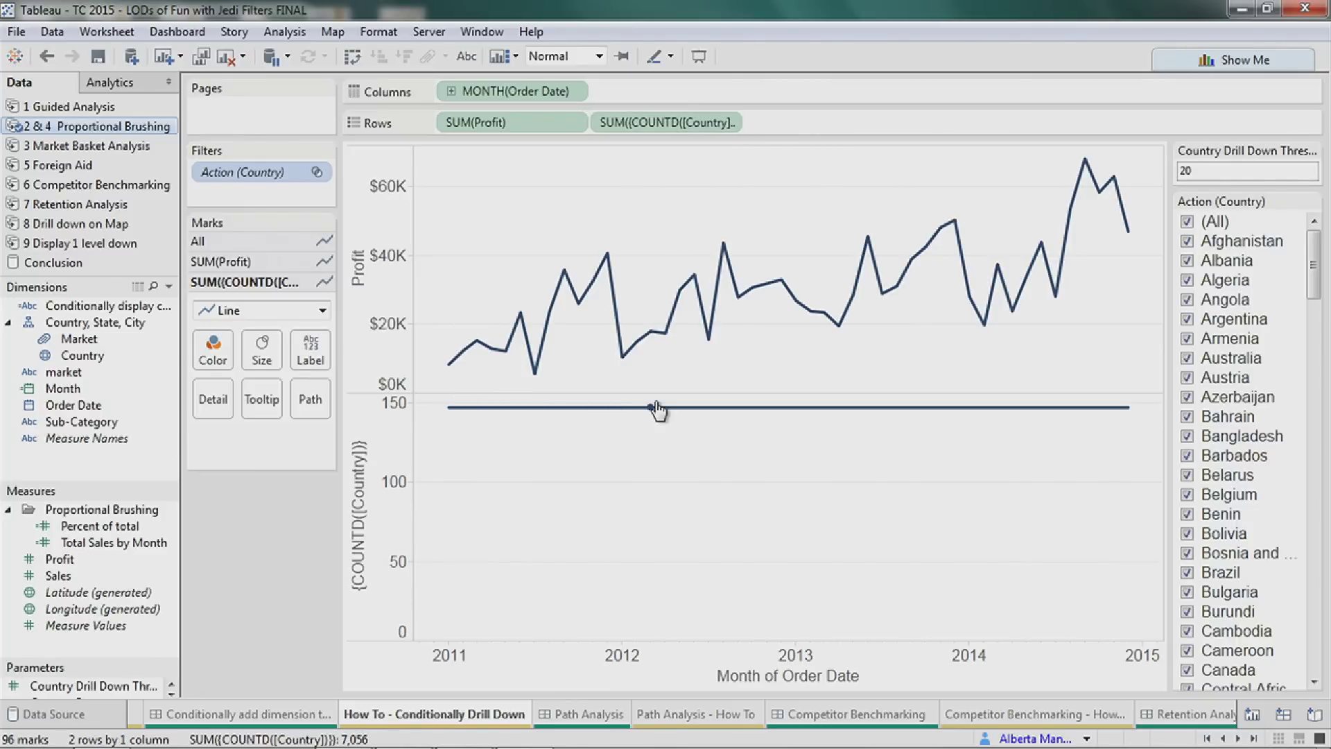
# Show mark labels at the line end for the {COUNTD([Country])} line.
pyautogui.click(310, 350)
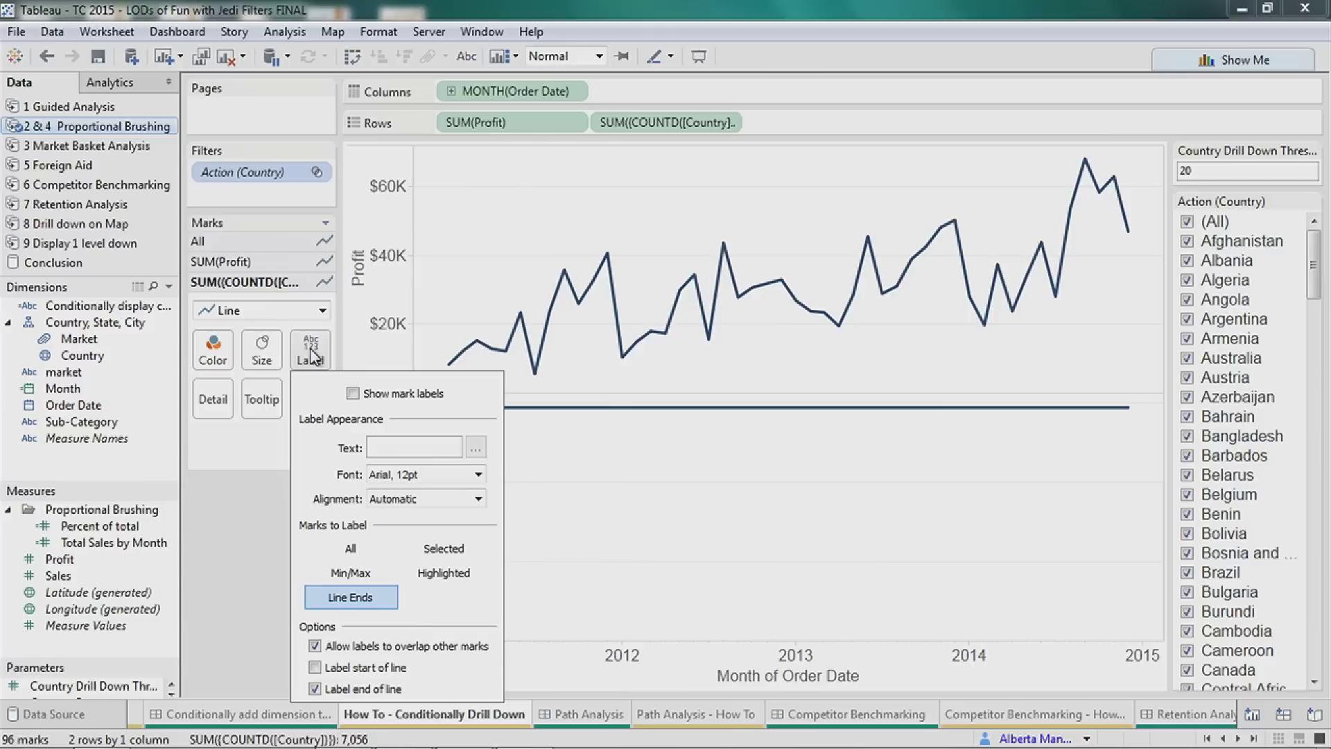
pyautogui.click(353, 394)
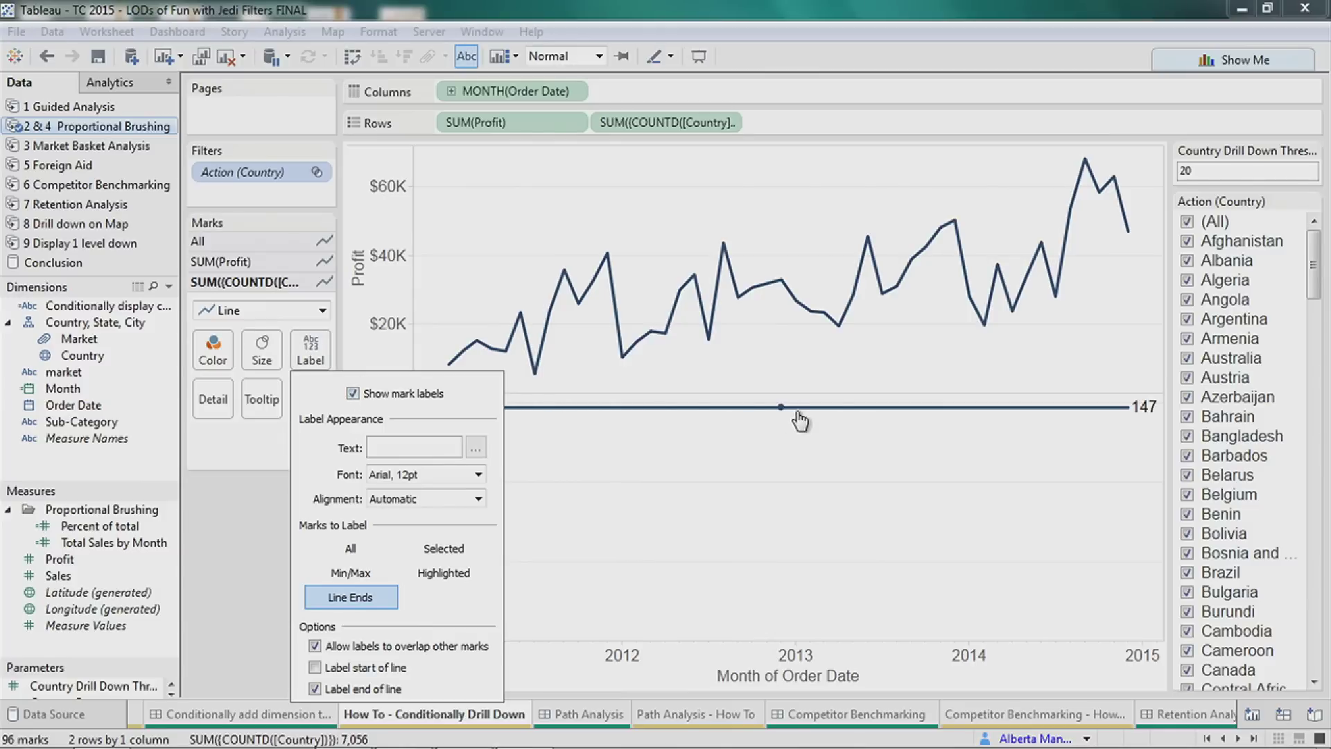
pyautogui.click(835, 451)
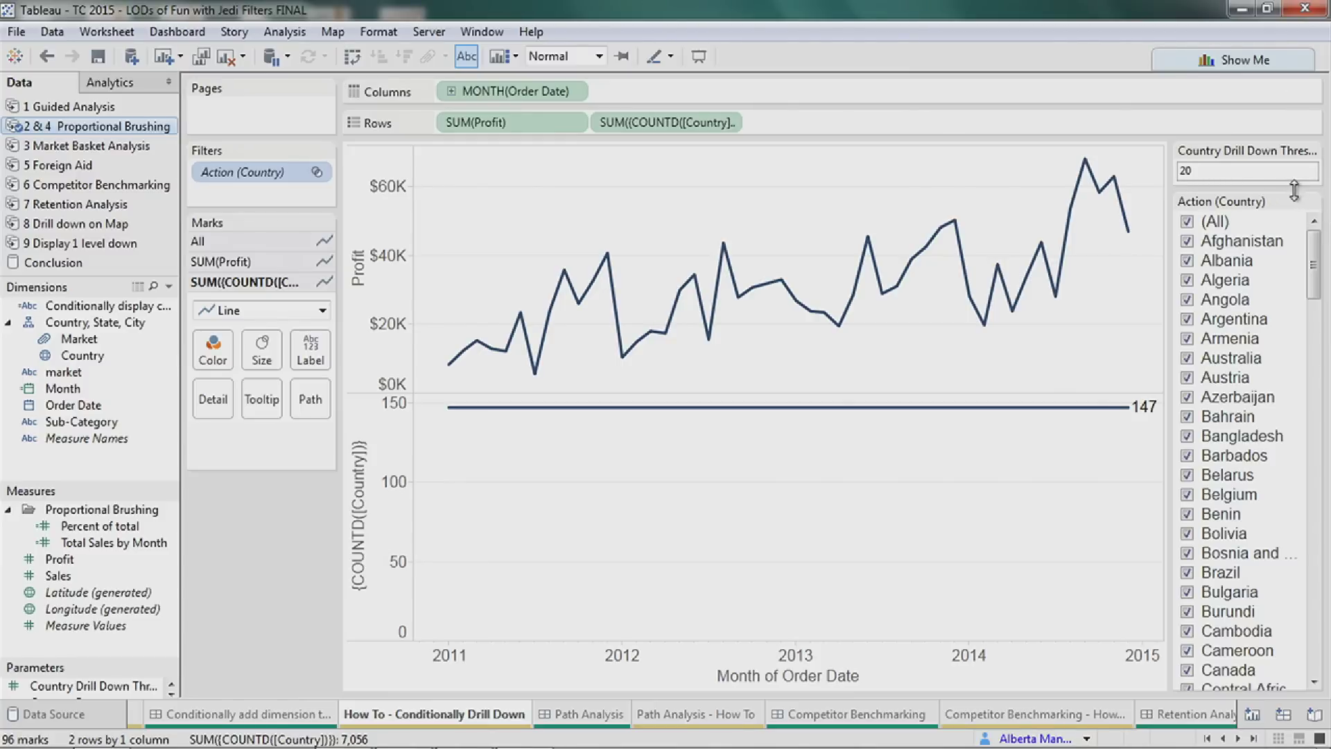
# Clear all countries in the Action (Country) filter and select only Afghanistan, Albania and Algeria.
pyautogui.click(1312, 202)
pyautogui.click(1187, 207)
pyautogui.click(1186, 207)
pyautogui.click(1225, 202)
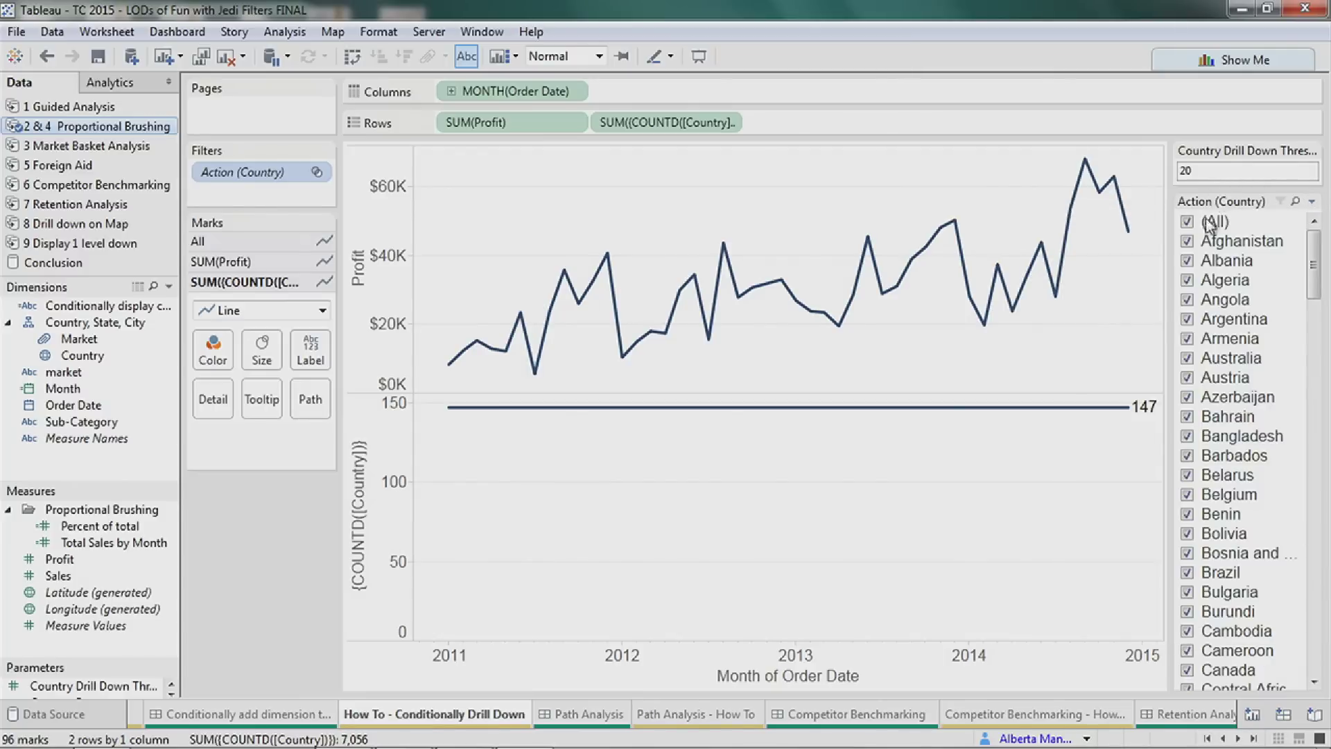
pyautogui.click(1188, 223)
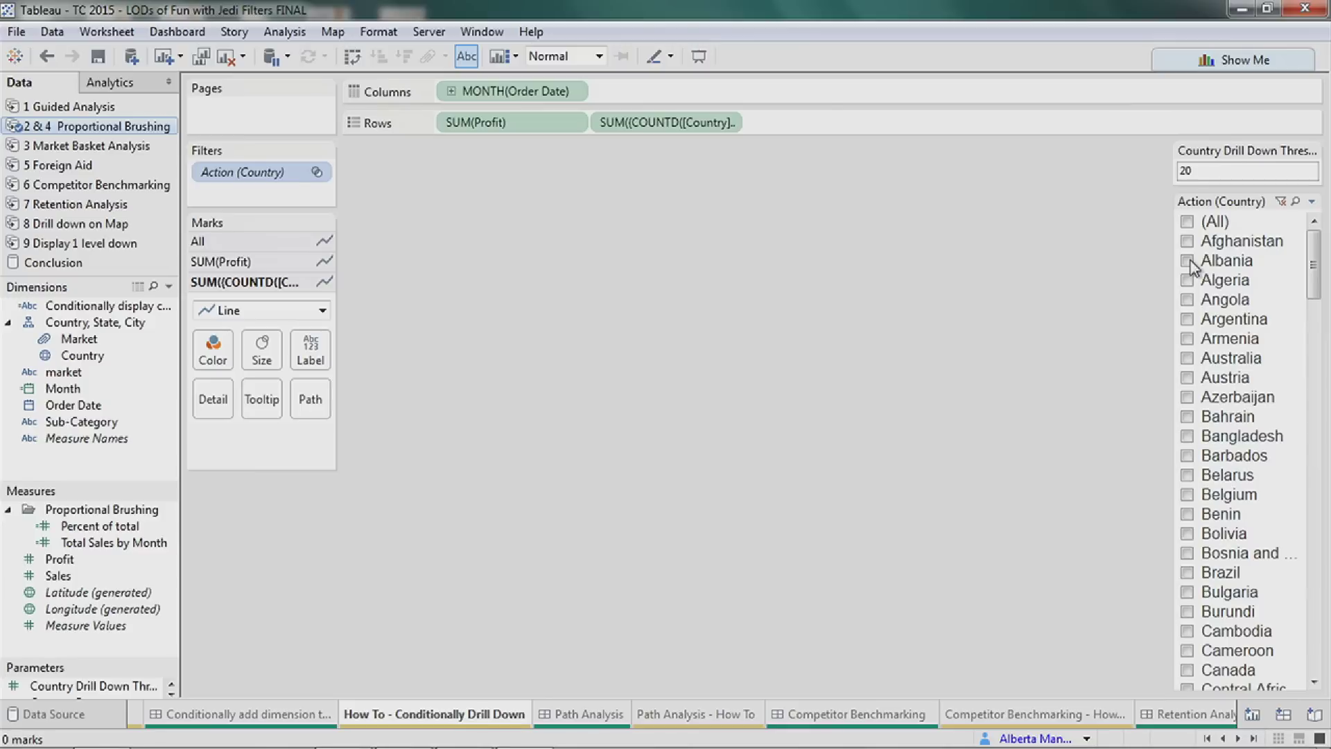
pyautogui.click(1186, 241)
pyautogui.click(1186, 261)
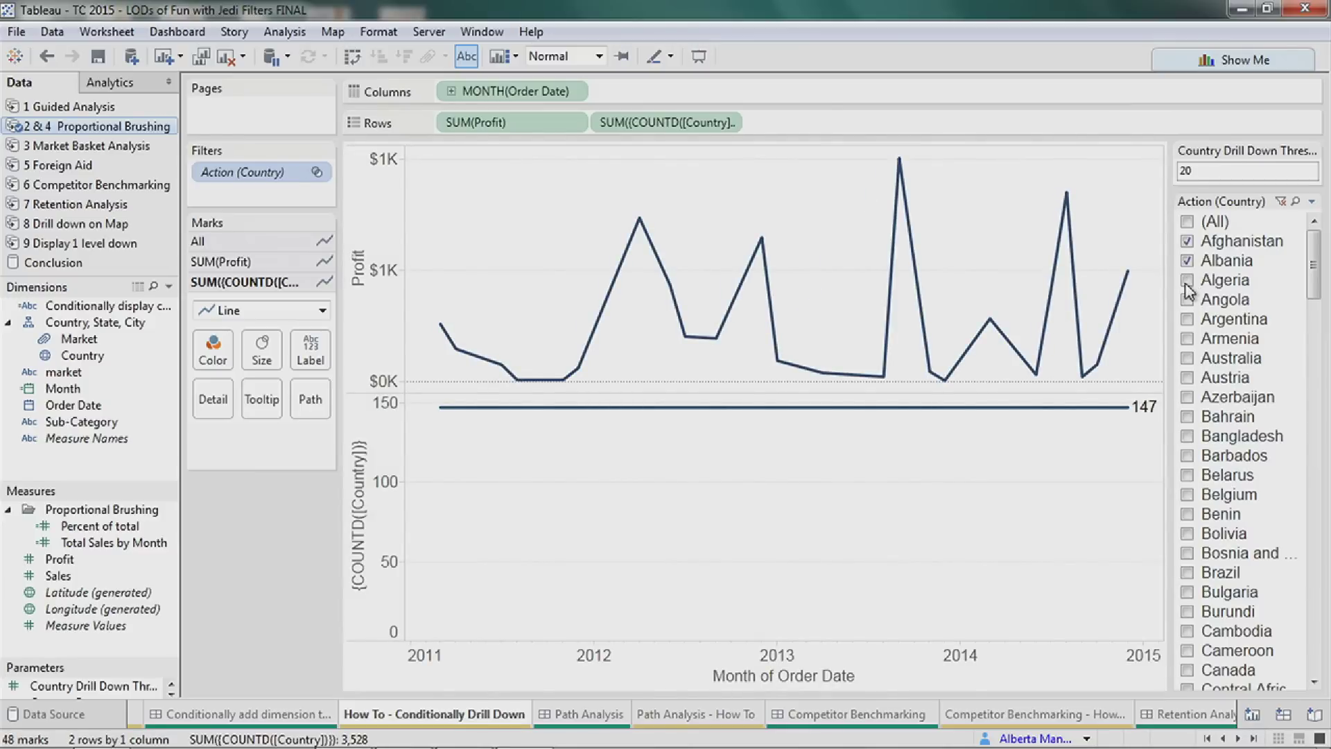
pyautogui.click(1188, 281)
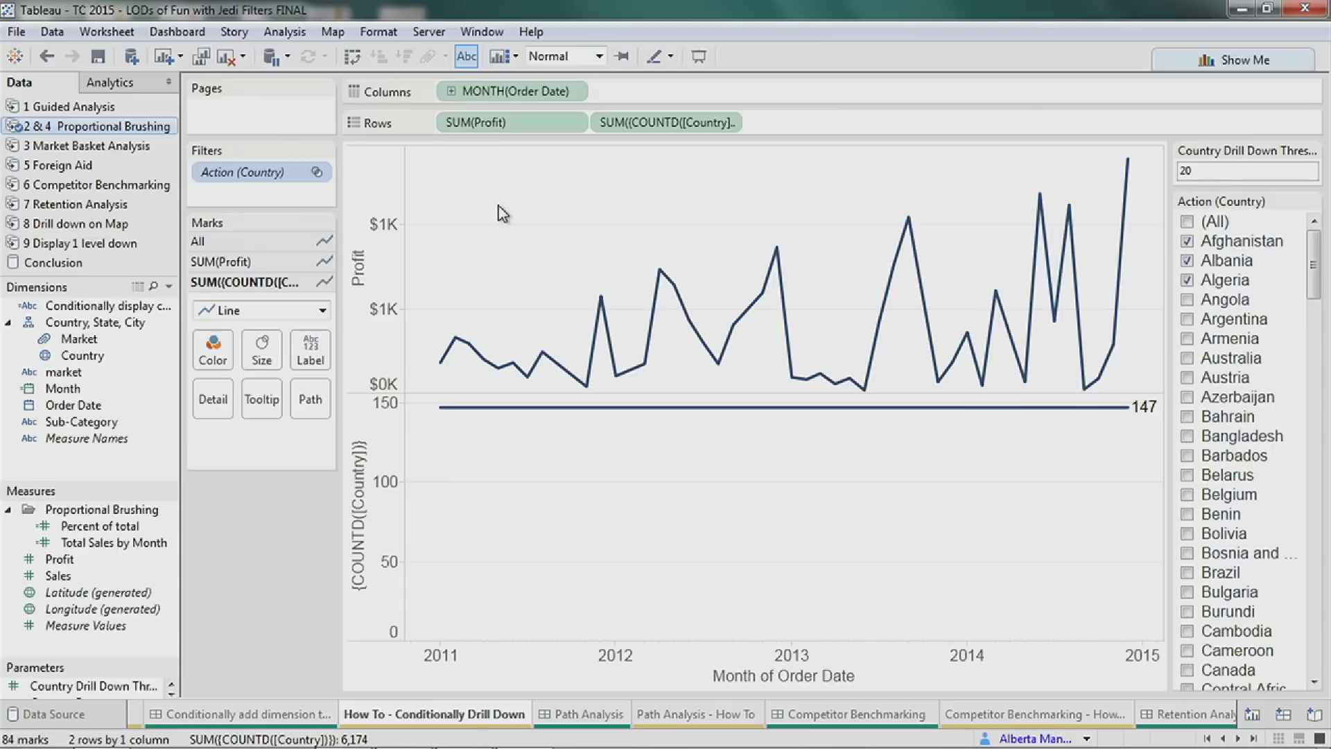
# Add the Action (Country) filter to context and also select Angola and Argentina in it.
pyautogui.click(317, 172)
pyautogui.click(303, 269)
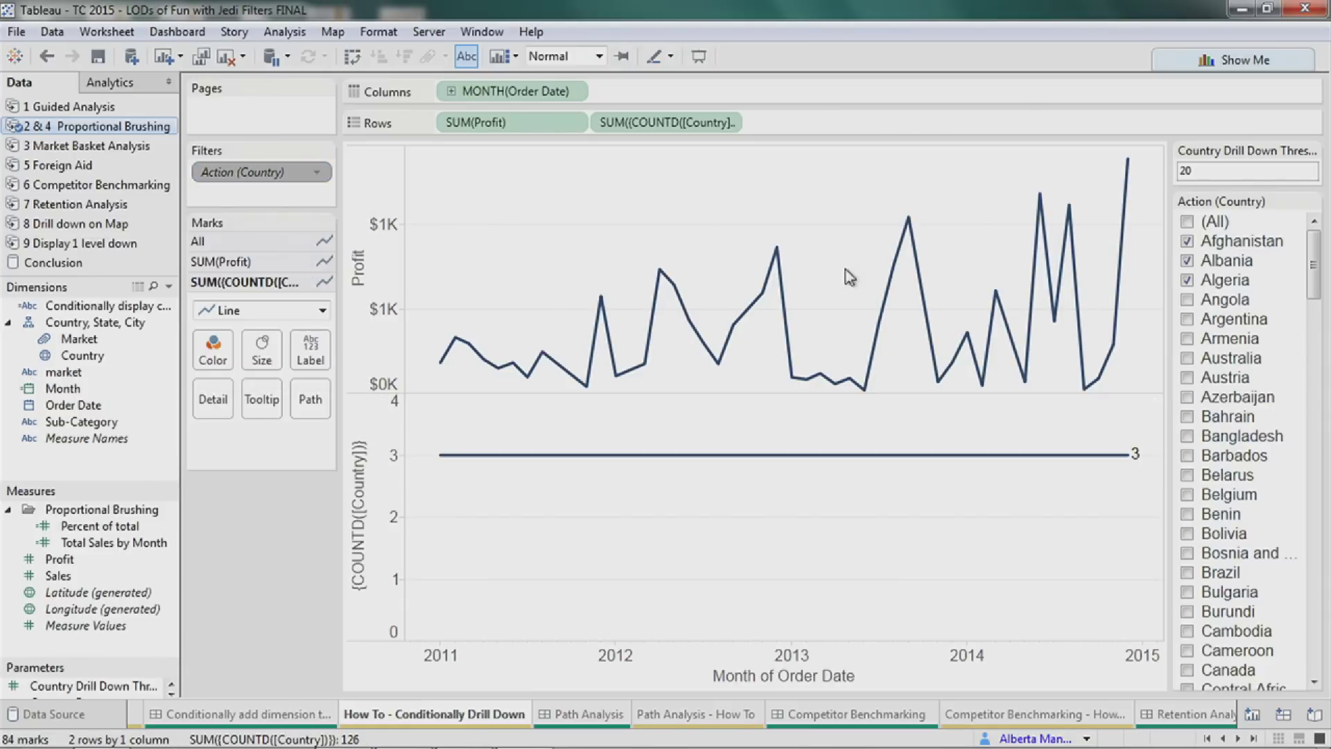
pyautogui.click(1190, 301)
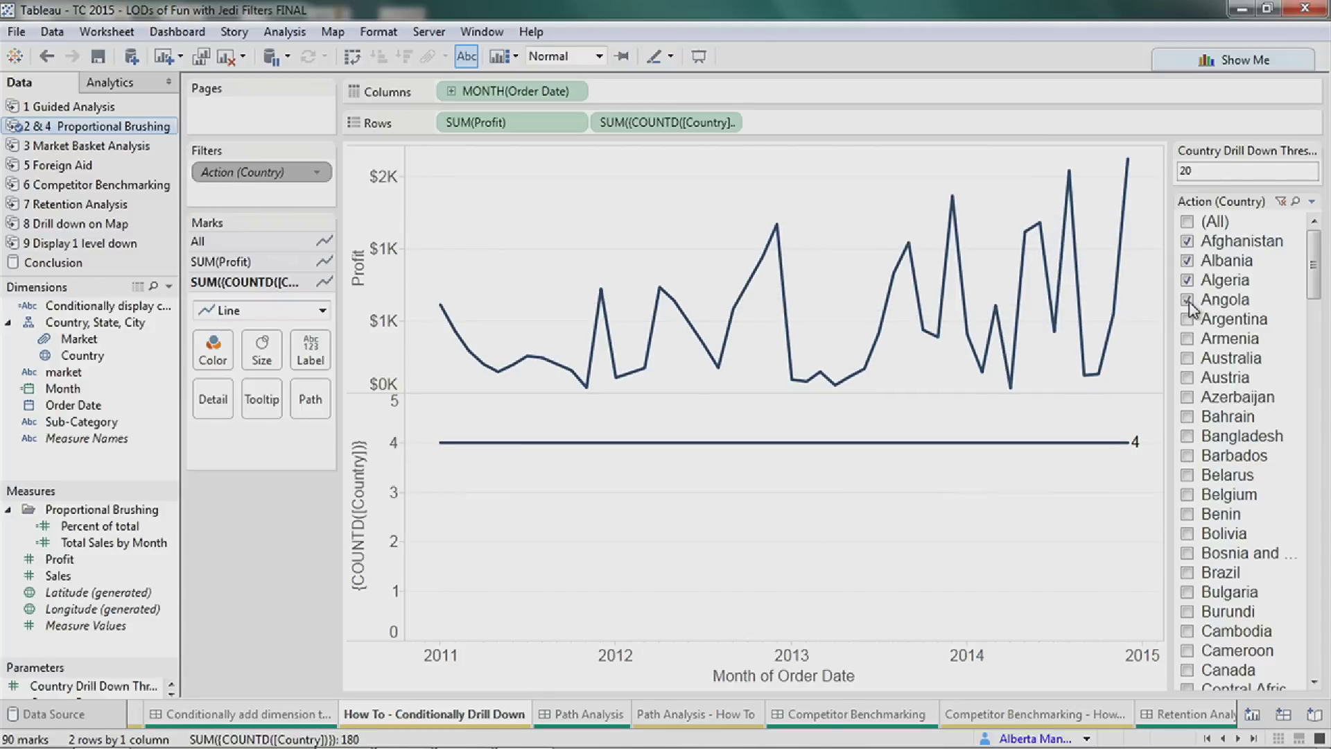
pyautogui.click(1188, 320)
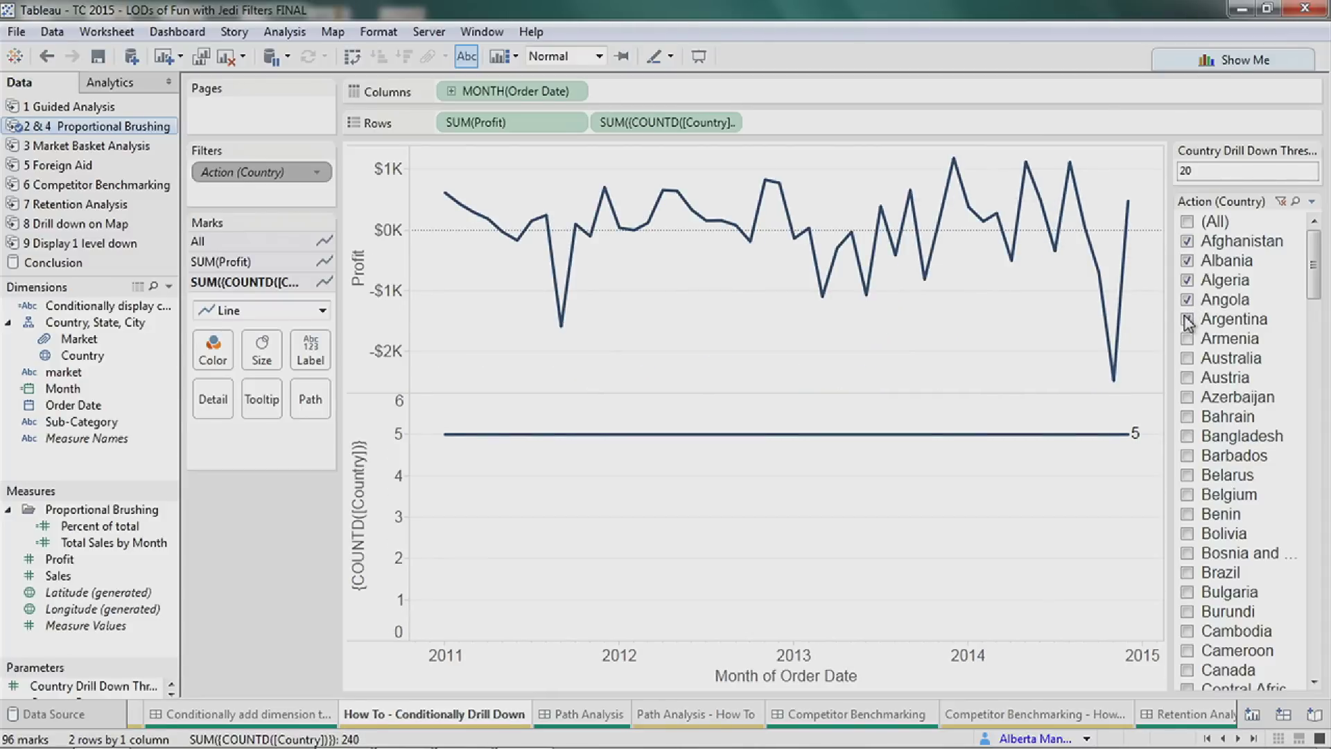
# Edit the Conditionally display country calculation so that its else branch returns "Total", and save it.
pyautogui.rightClick(86, 306)
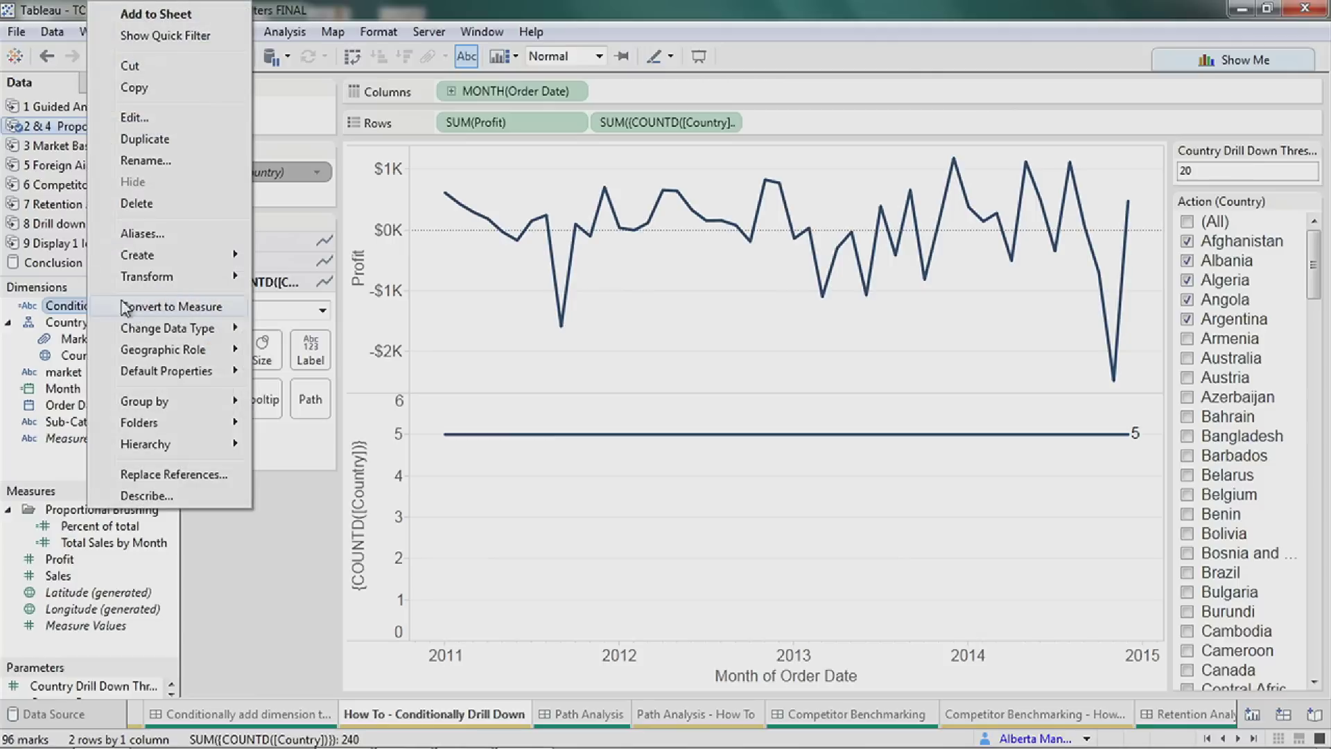
pyautogui.click(169, 120)
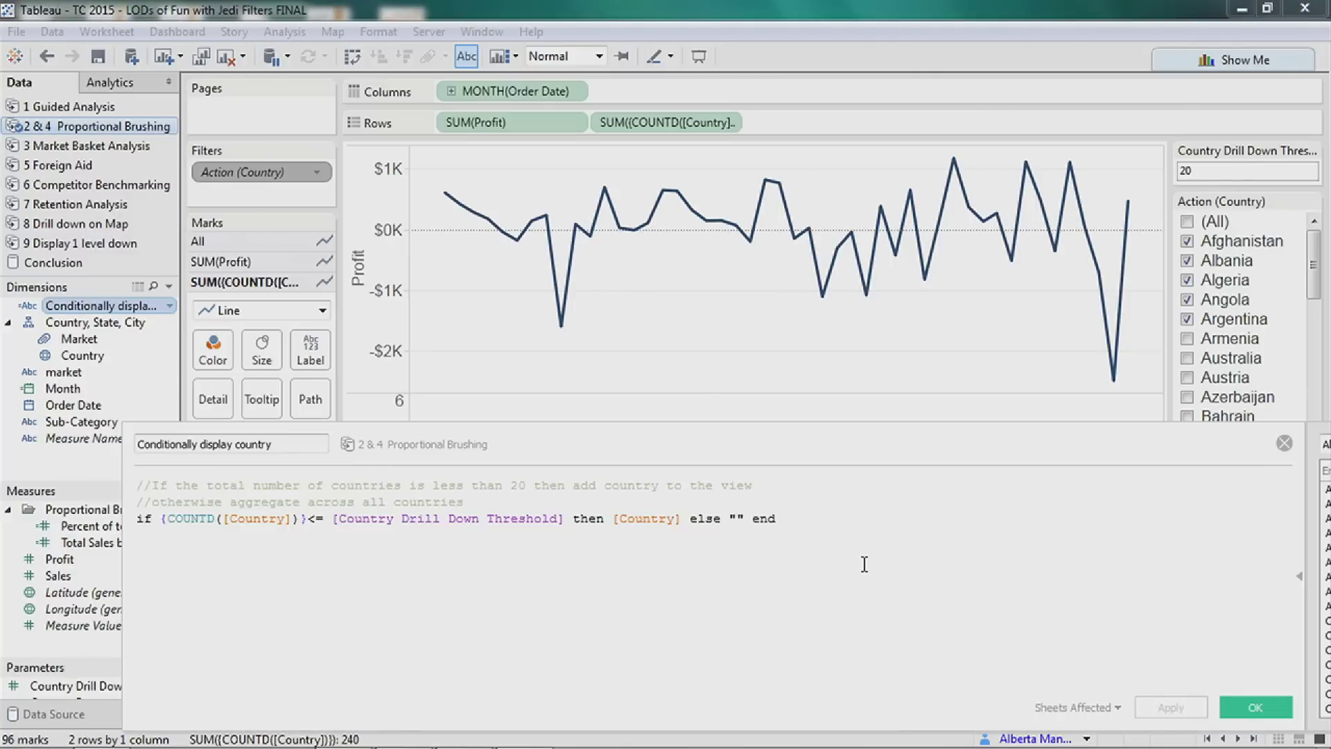
pyautogui.scroll(4, 864, 562)
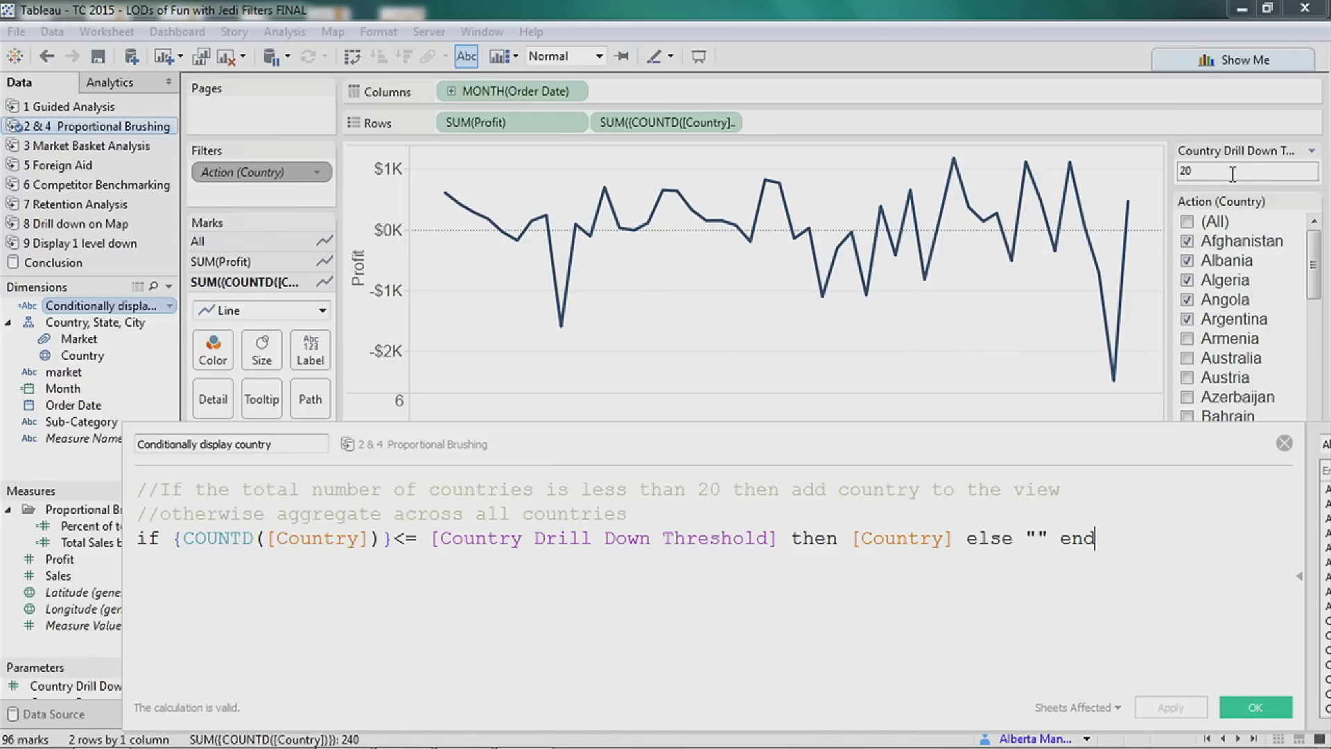
pyautogui.moveTo(1050, 427)
pyautogui.mouseDown()
pyautogui.moveTo(1051, 526)
pyautogui.moveTo(1059, 409)
pyautogui.mouseUp()
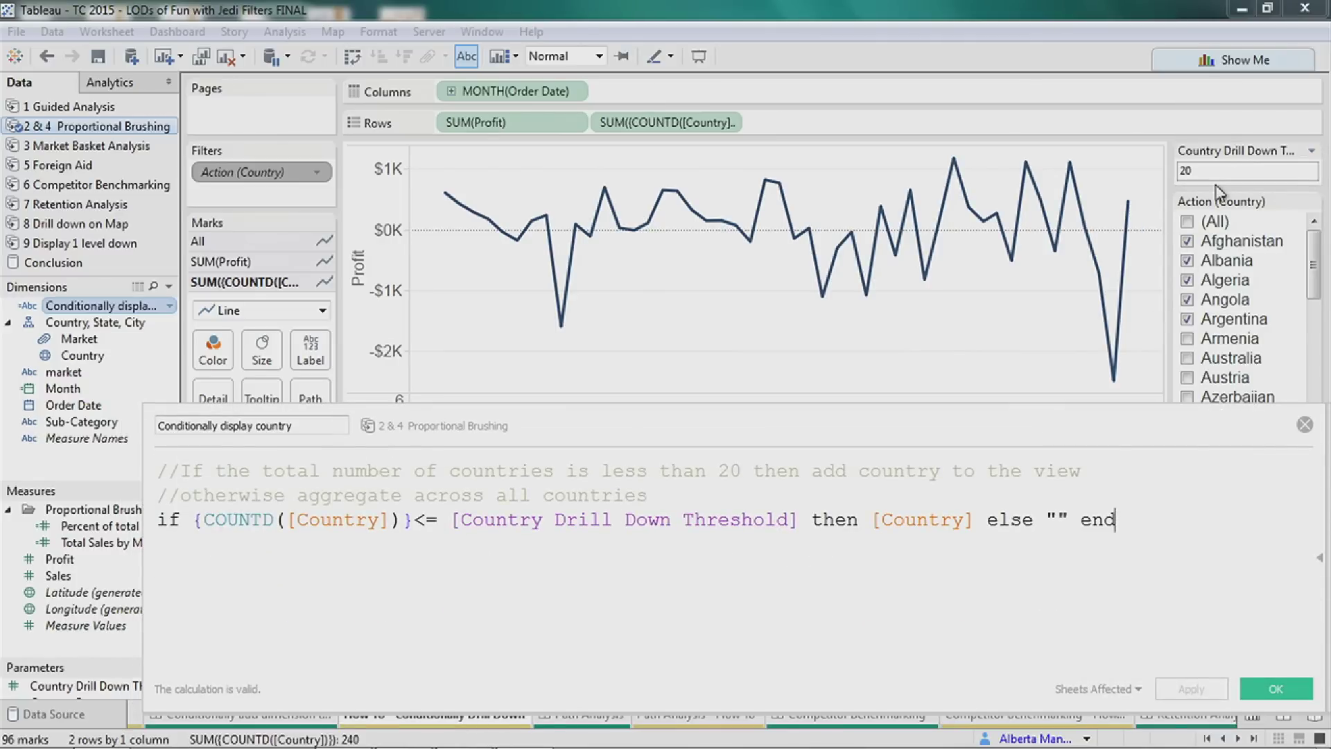
pyautogui.click(930, 521)
pyautogui.click(1056, 519)
pyautogui.write('Total')
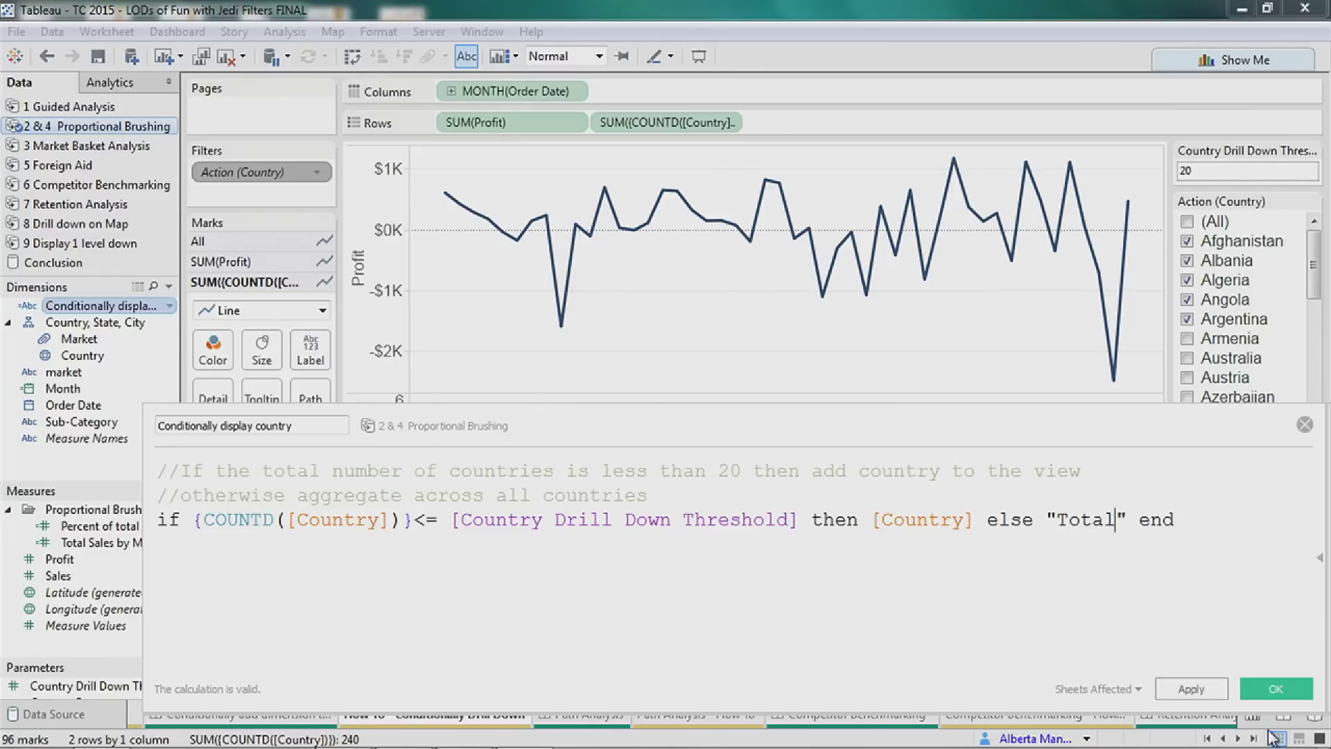
pyautogui.click(1274, 688)
# Colour the SUM(Profit) line by Conditionally display country and select all countries in the Action (Country) filter.
pyautogui.moveTo(74, 306); pyautogui.dragTo(408, 294)
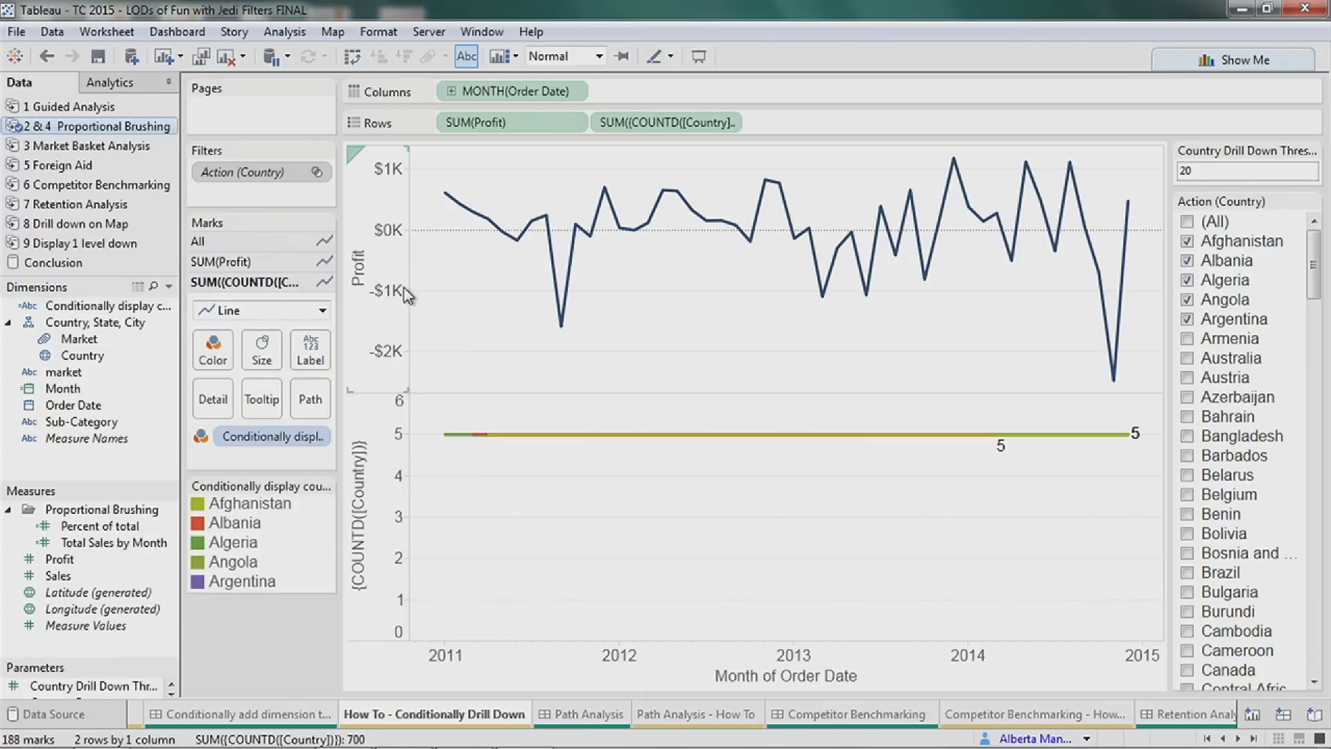
pyautogui.moveTo(270, 436); pyautogui.dragTo(236, 271)
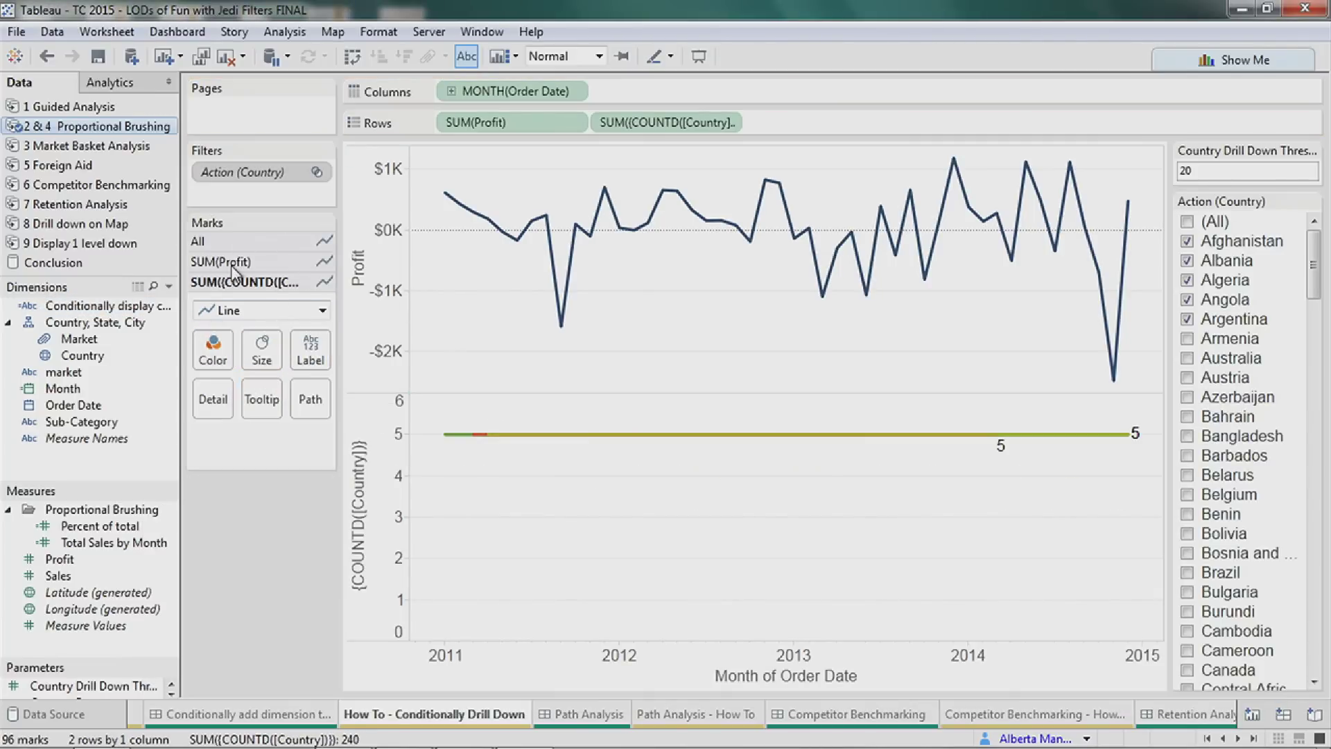
pyautogui.click(233, 268)
pyautogui.moveTo(104, 305); pyautogui.dragTo(455, 326)
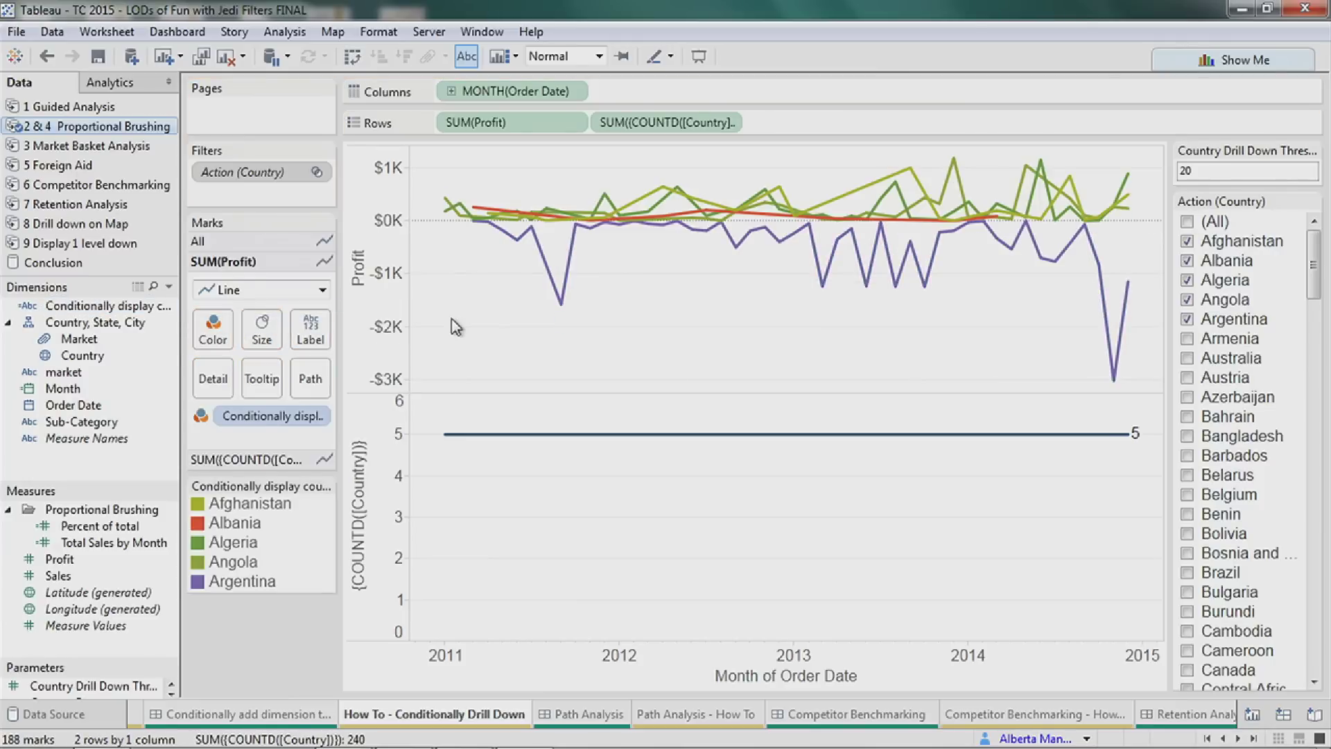
pyautogui.click(1187, 221)
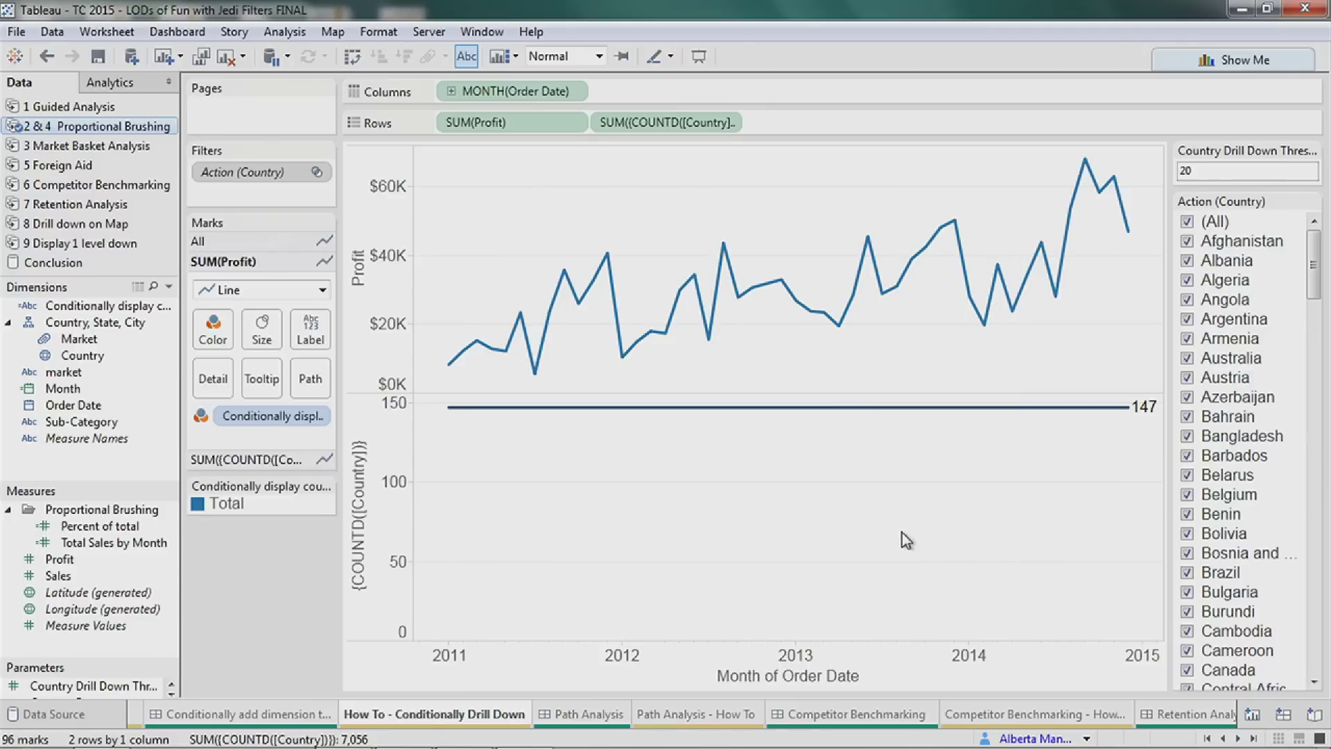
# Open the Path Analysis dashboard and set the Country Parameter to Indonesia.
pyautogui.click(1238, 738)
pyautogui.click(1238, 738)
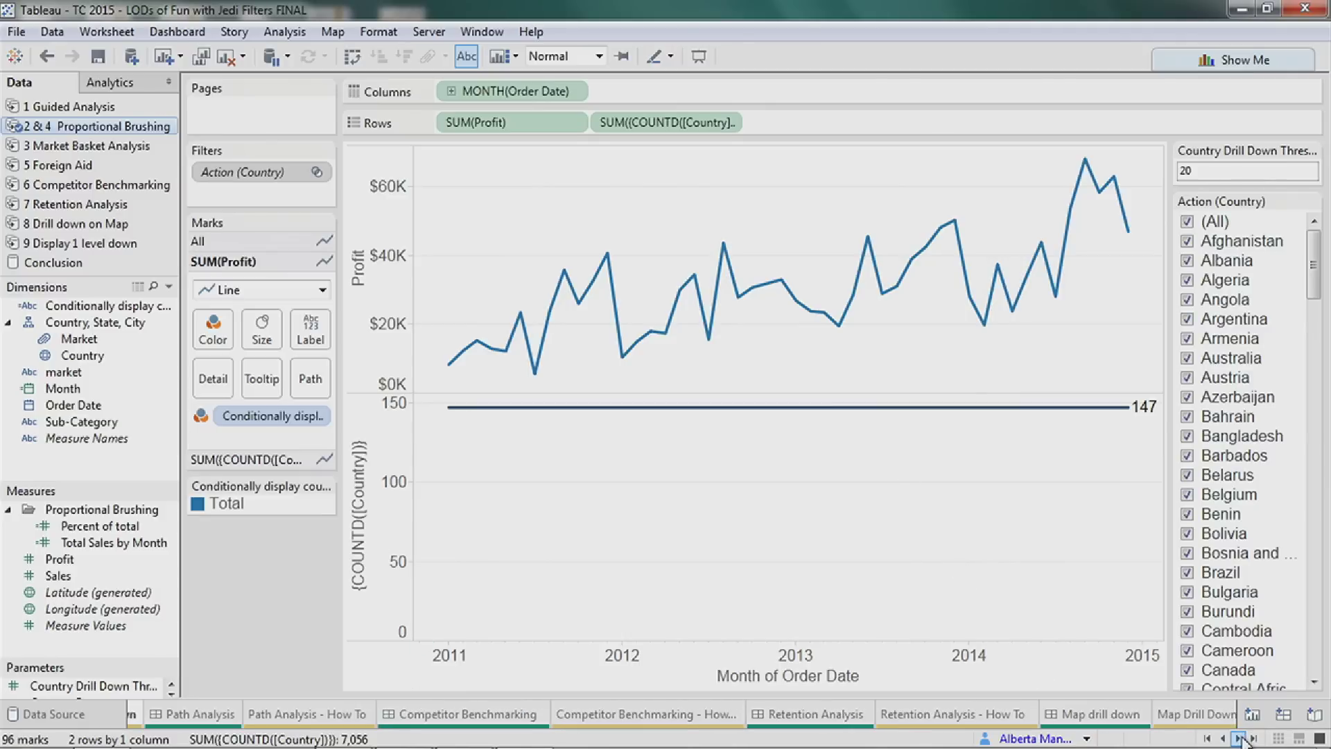
pyautogui.click(201, 716)
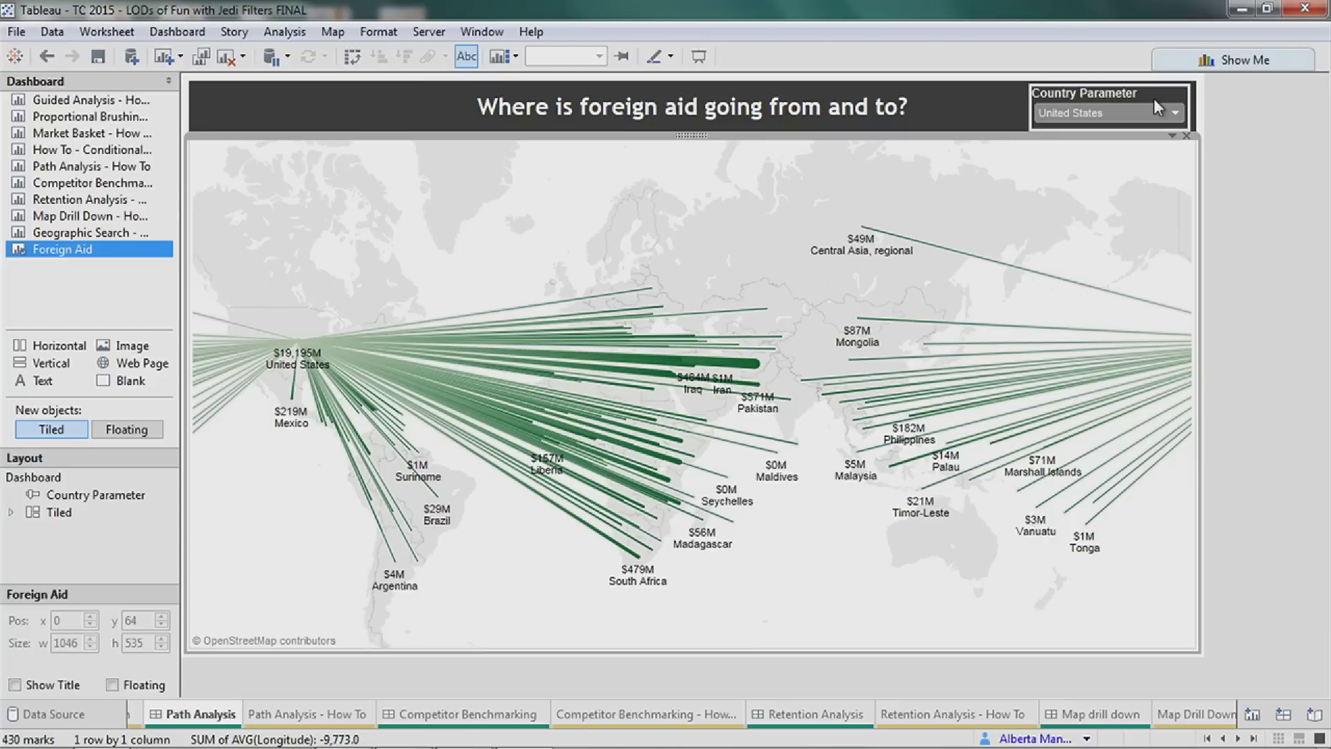
pyautogui.moveTo(759, 370)
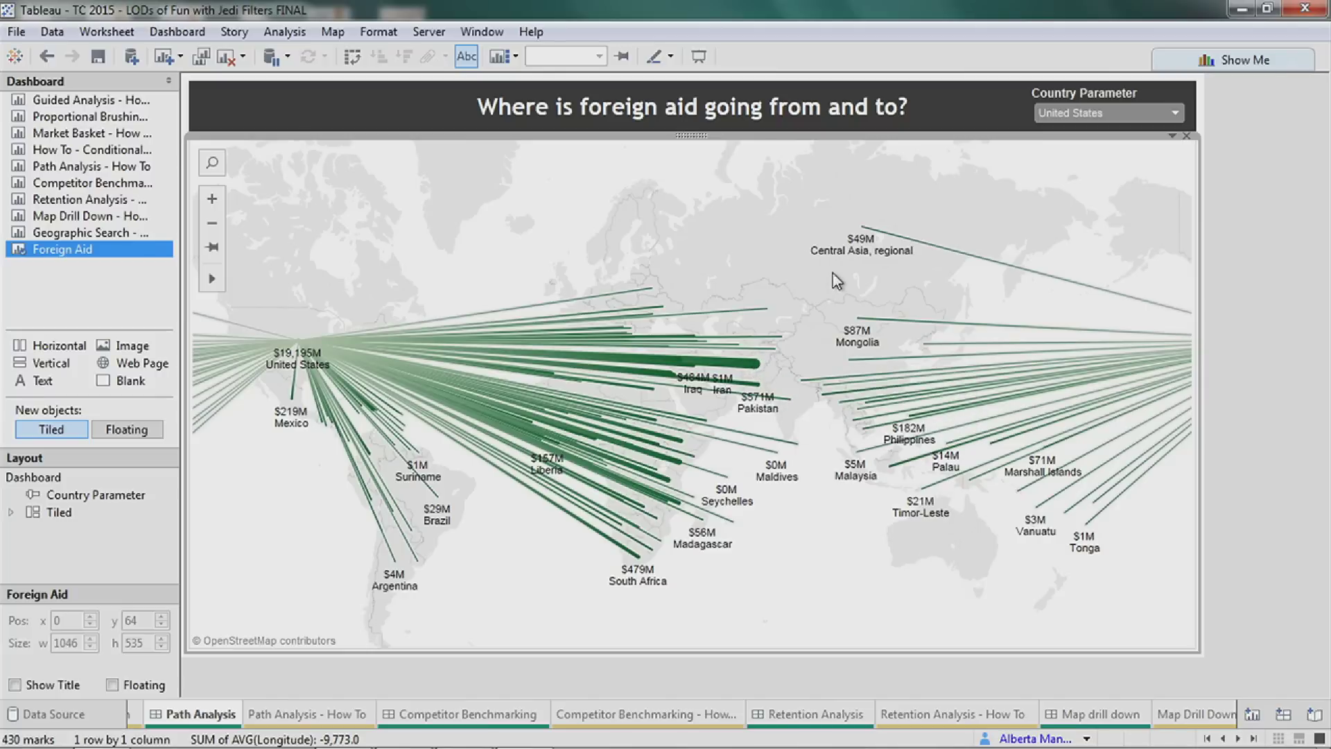
pyautogui.click(1132, 114)
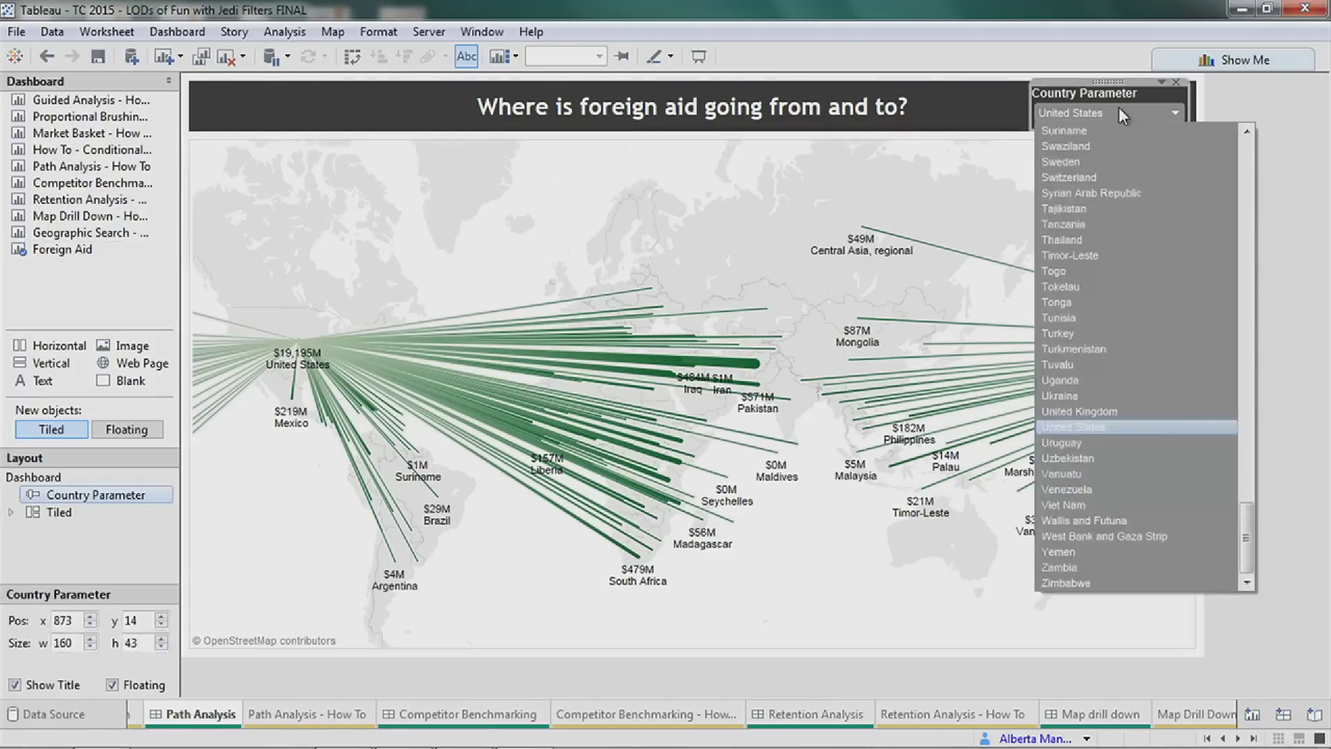
pyautogui.write('indo')
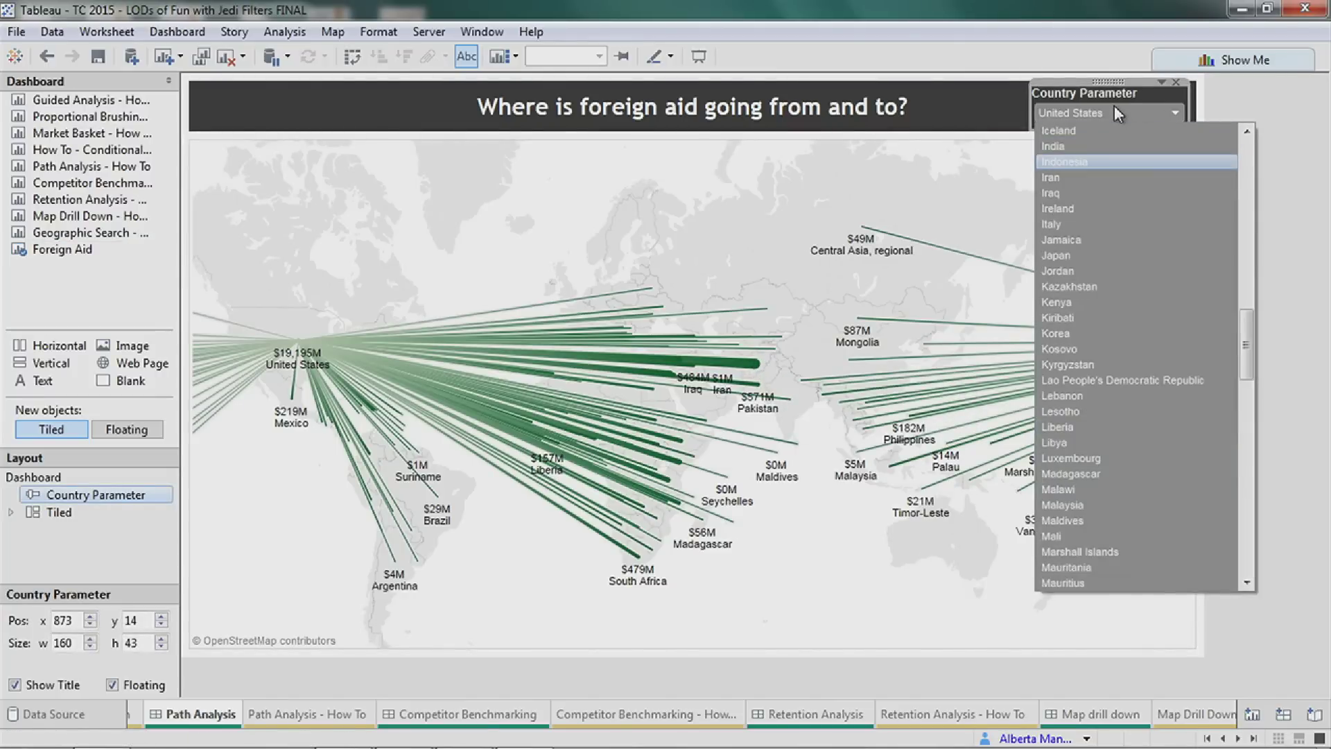
pyautogui.press('Return')
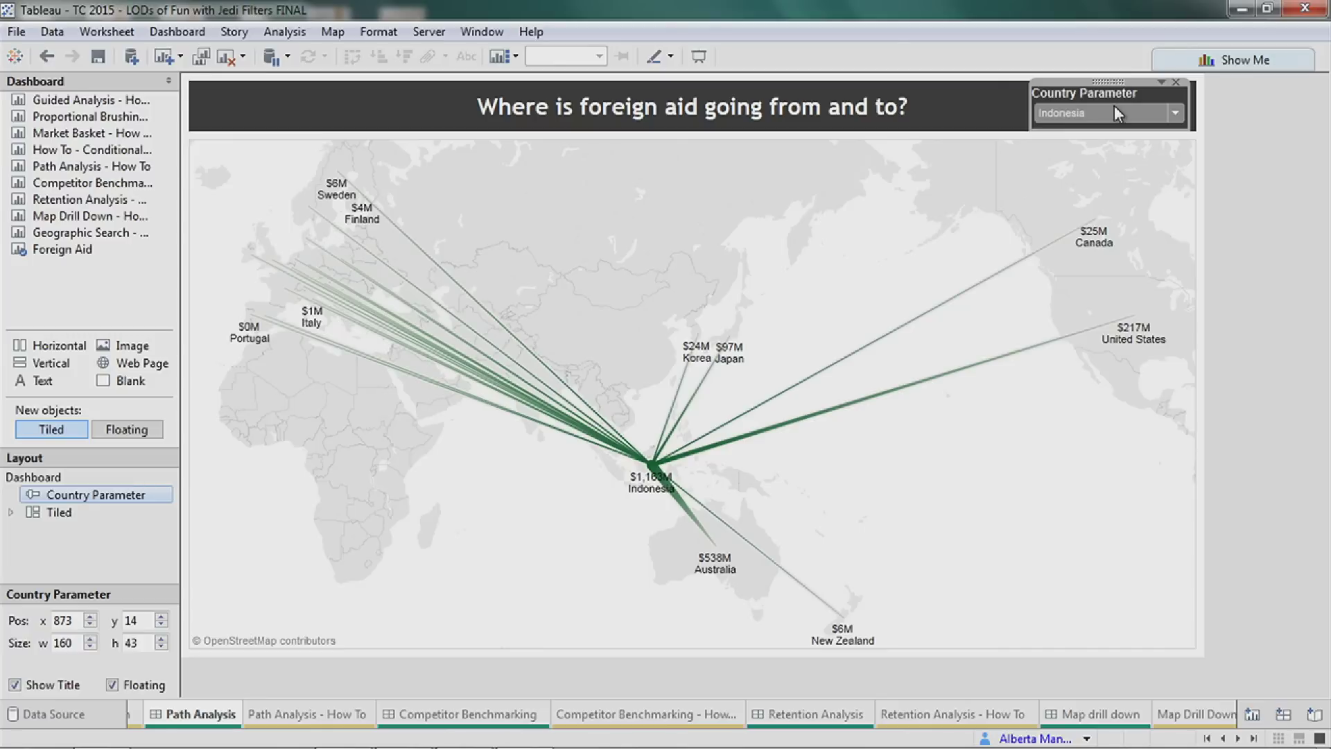
pyautogui.moveTo(715, 551)
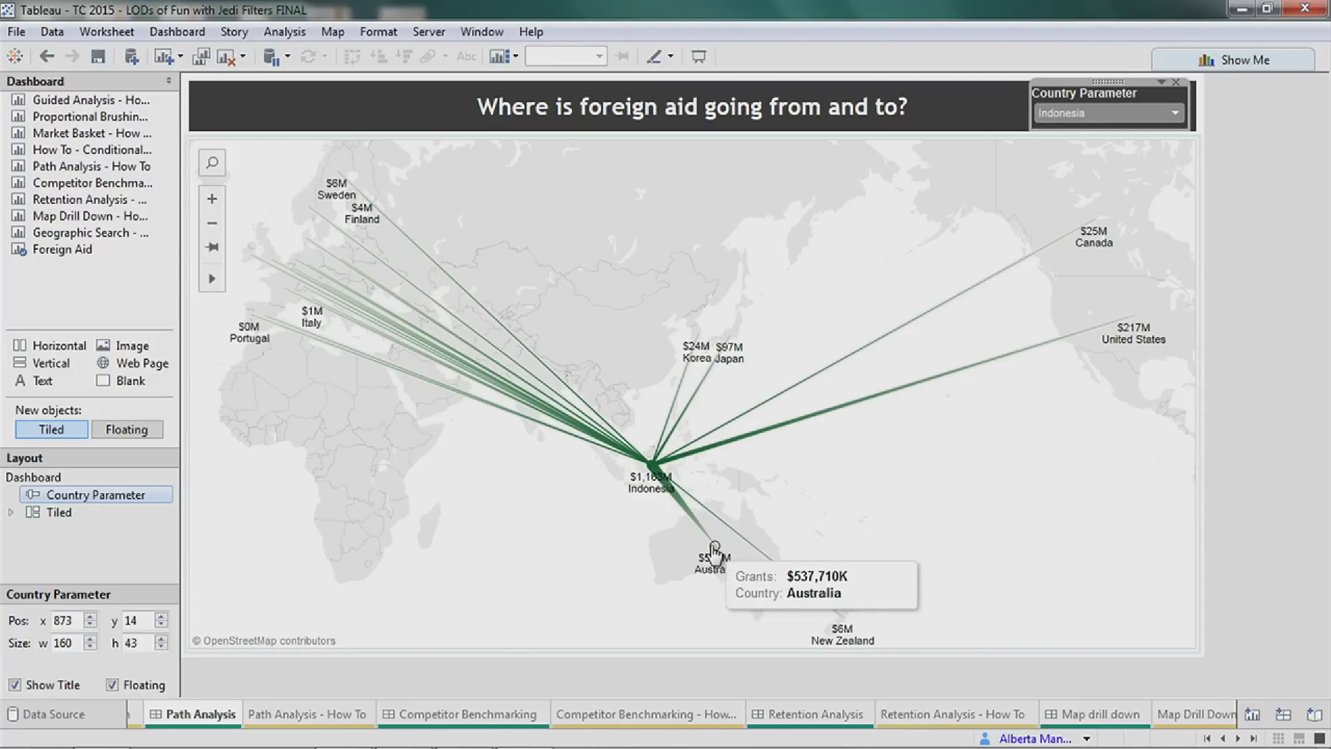
pyautogui.moveTo(653, 469)
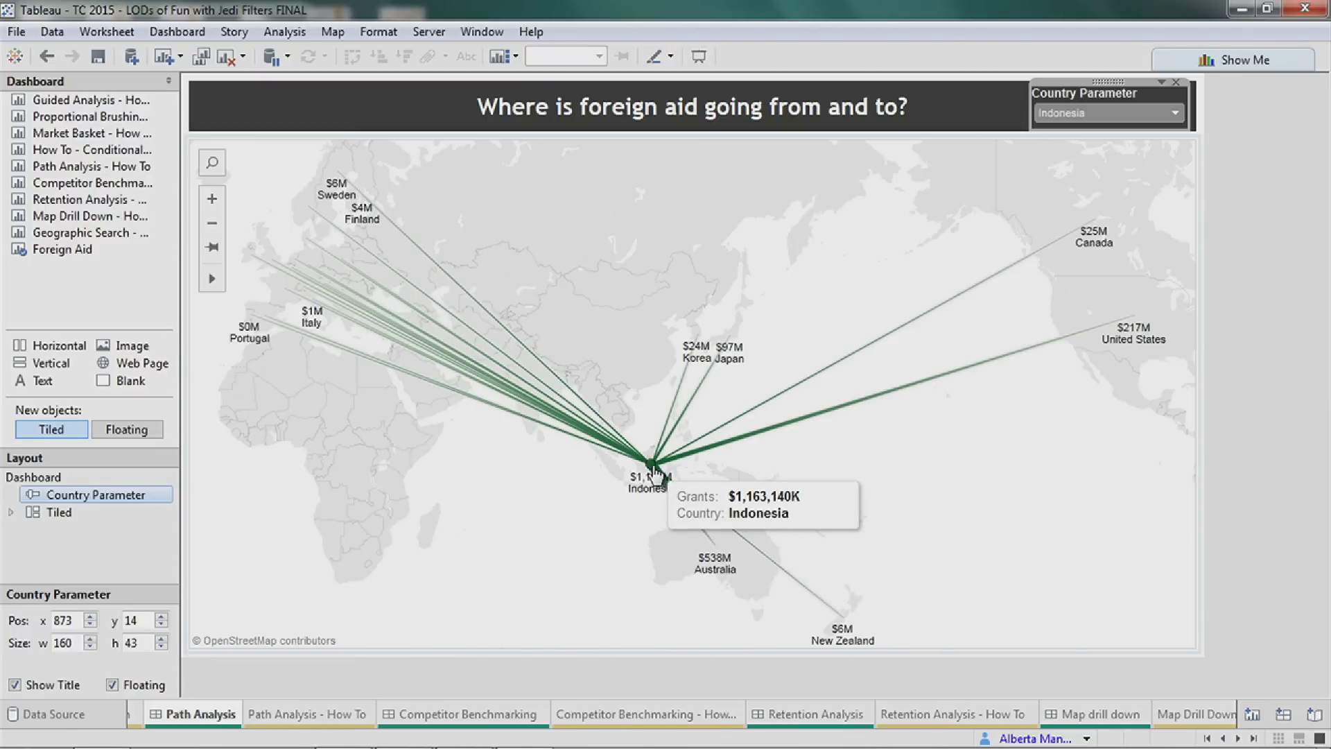
pyautogui.click(995, 460)
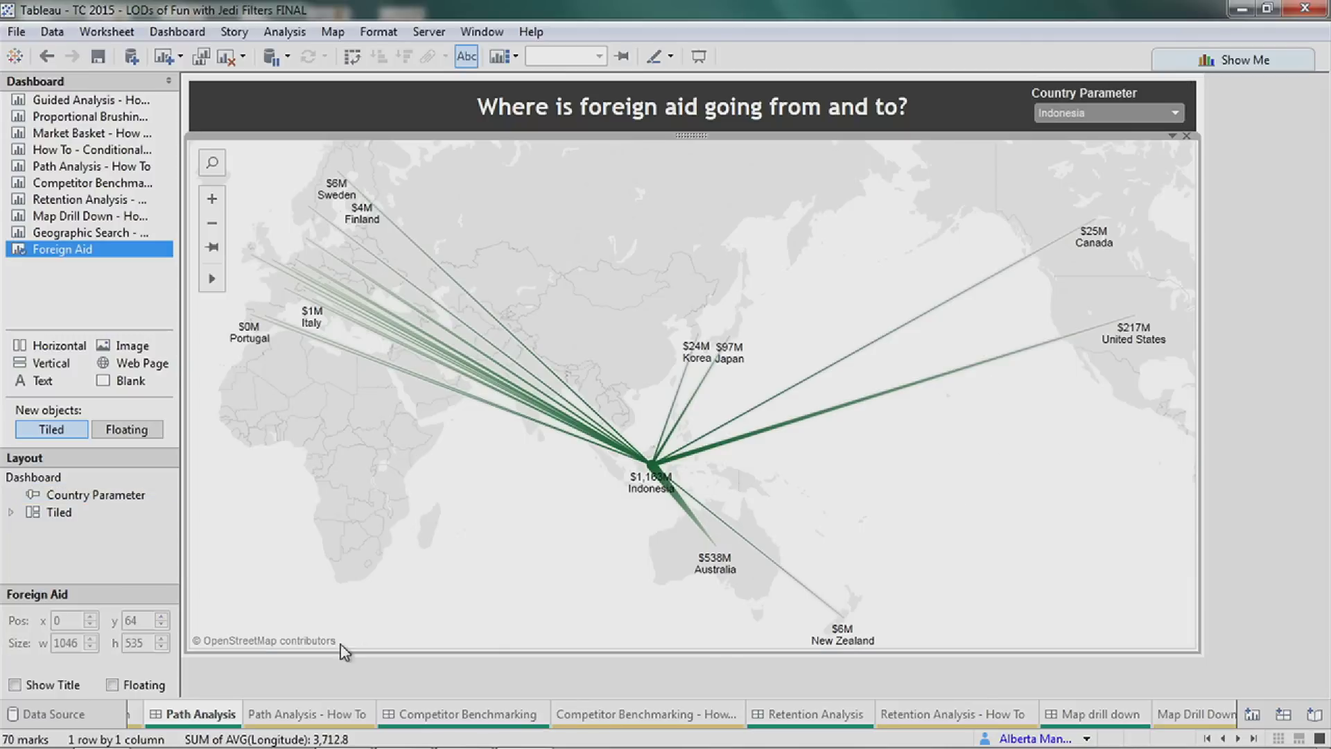
# On the Path Analysis - How To sheet, show a Country quick filter and keep only Afghanistan selected.
pyautogui.moveTo(299, 713)
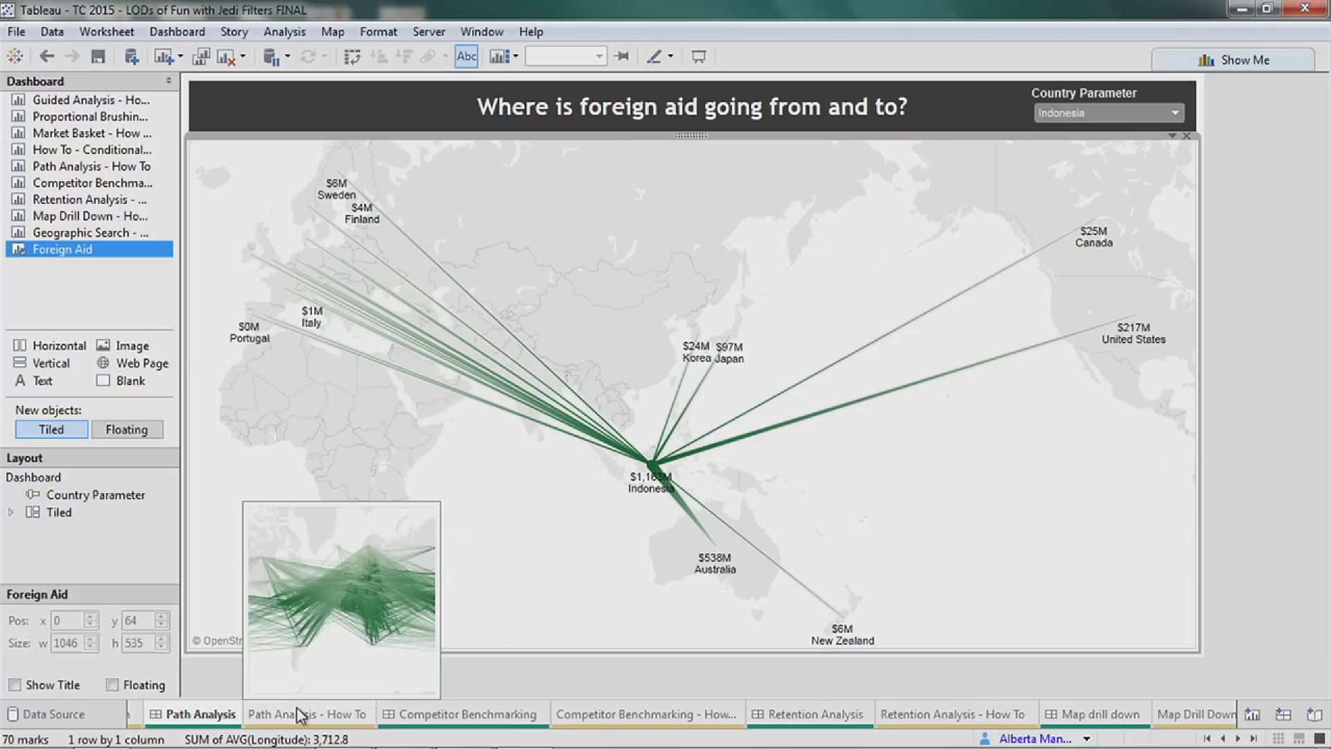
pyautogui.click(299, 714)
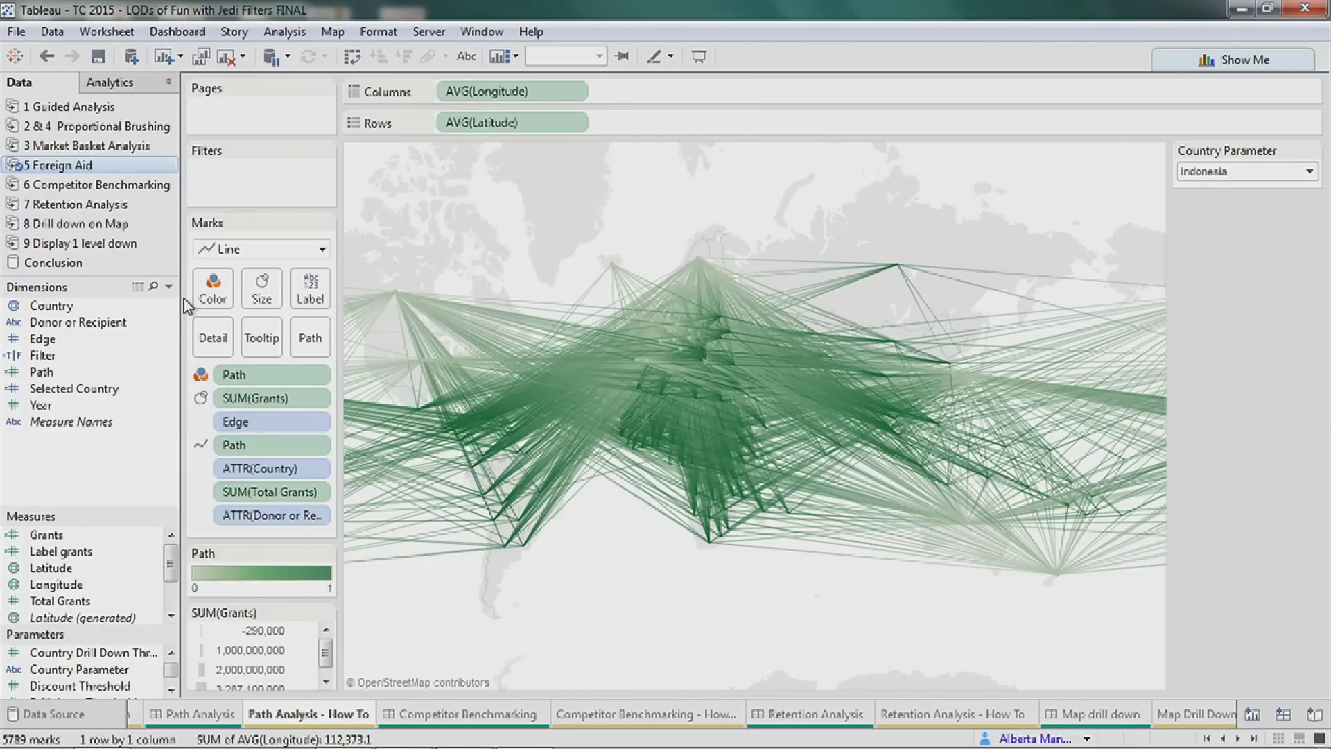
pyautogui.rightClick(50, 307)
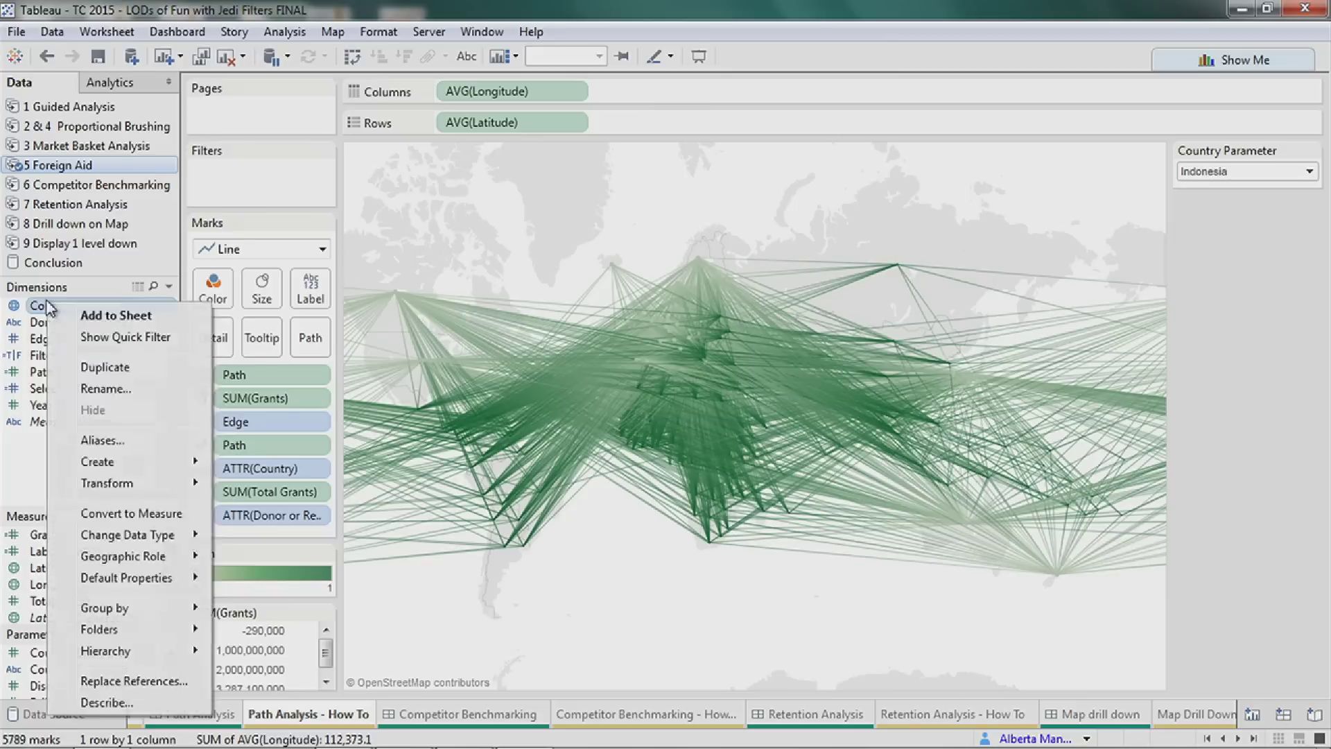
pyautogui.click(139, 338)
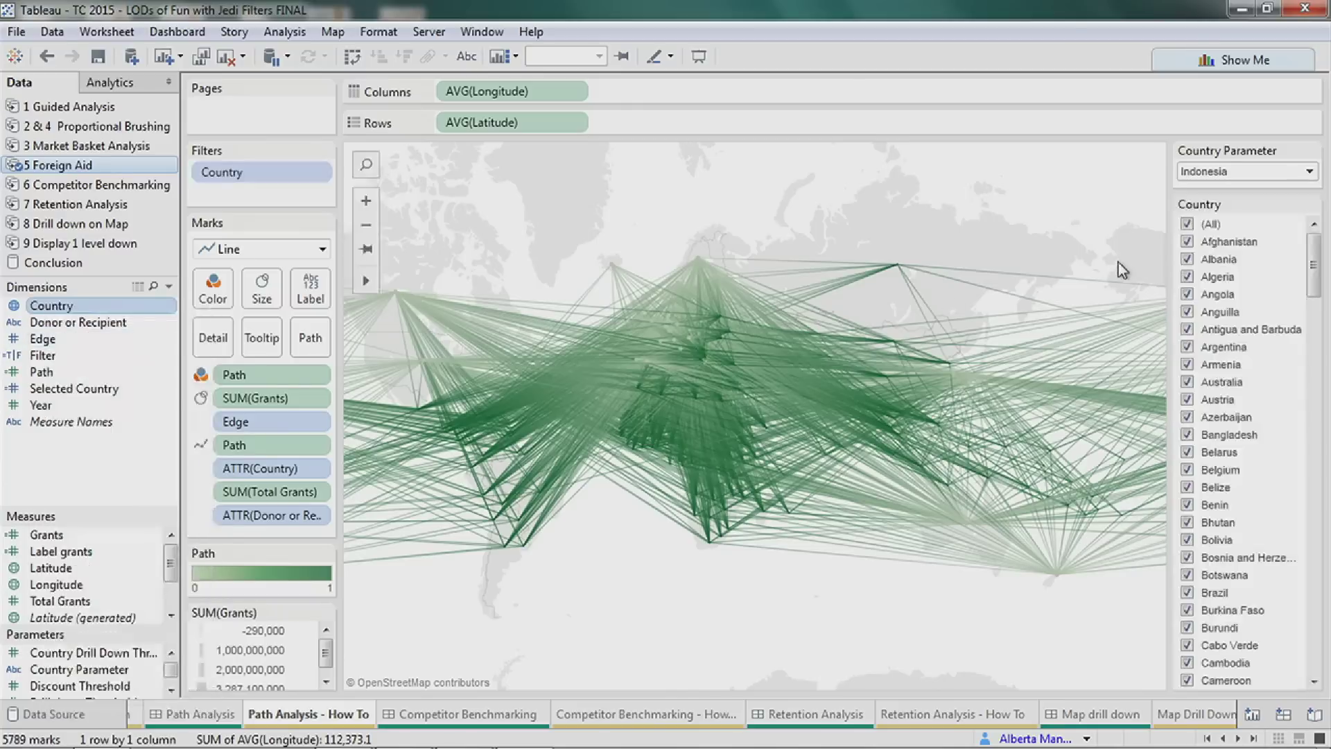
pyautogui.click(1312, 204)
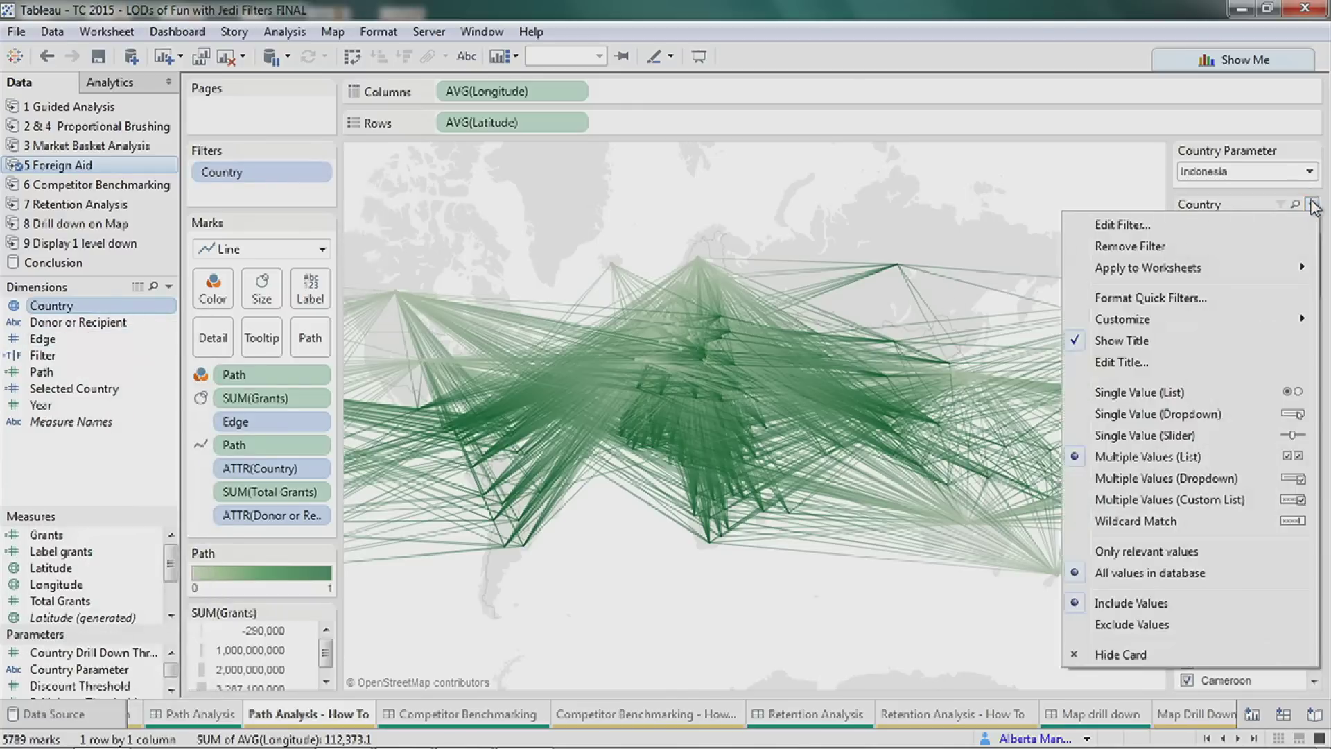
pyautogui.click(1258, 203)
pyautogui.click(1186, 223)
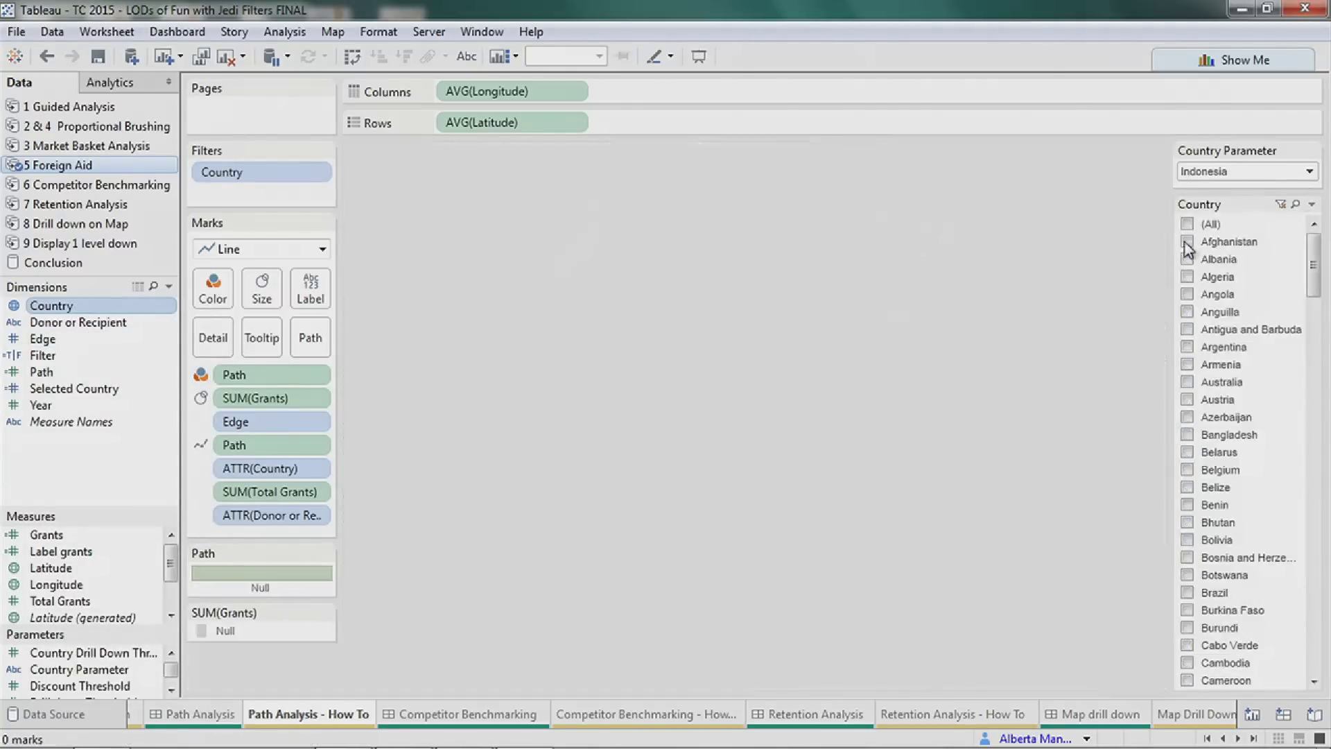
pyautogui.click(1186, 242)
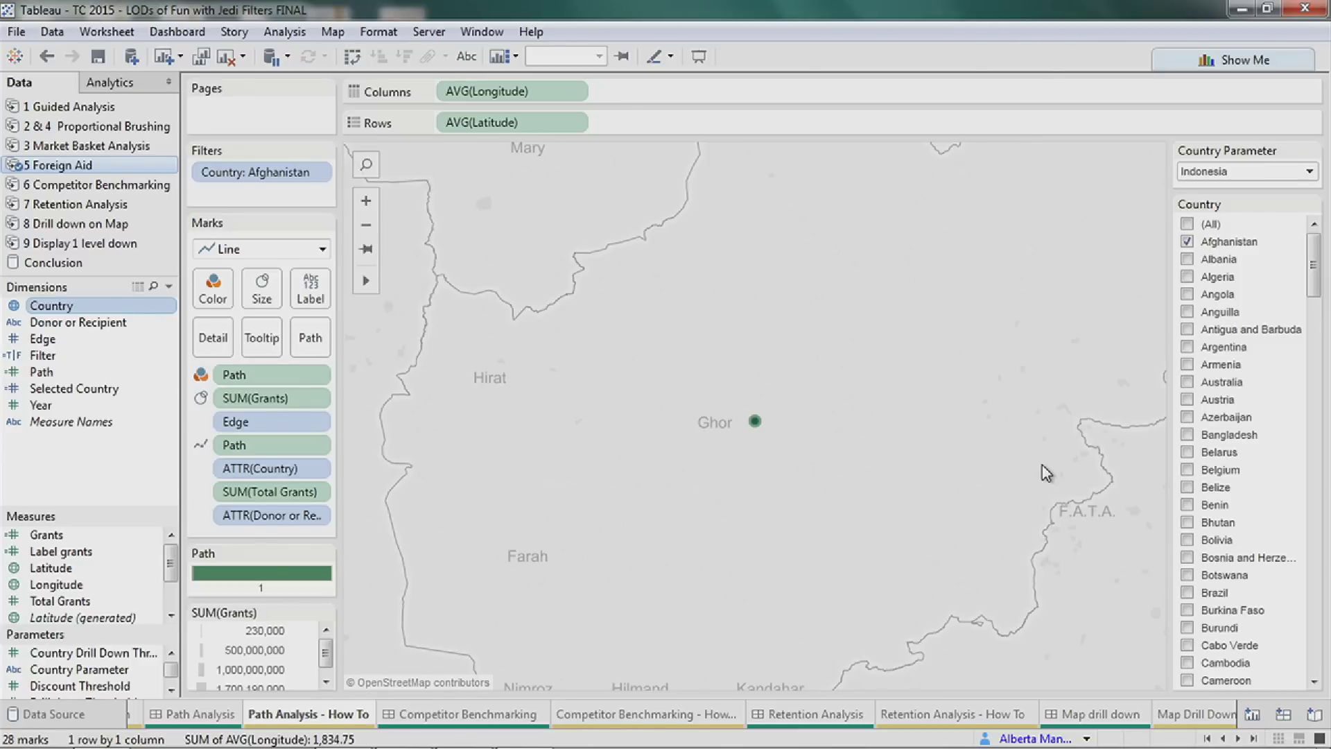
# View the Foreign Aid source data sorted descending by Edge and examine how donor and recipient rows share an Edge value.
pyautogui.click(143, 287)
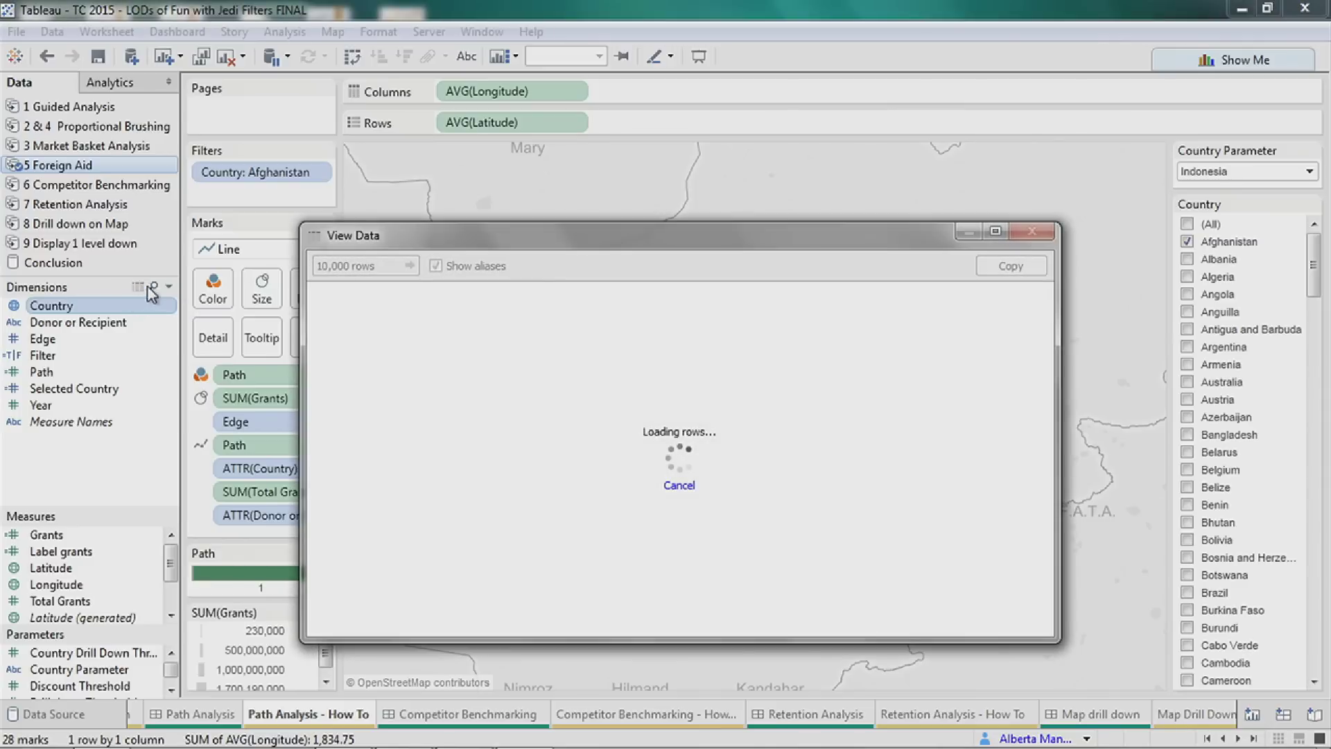
pyautogui.click(540, 293)
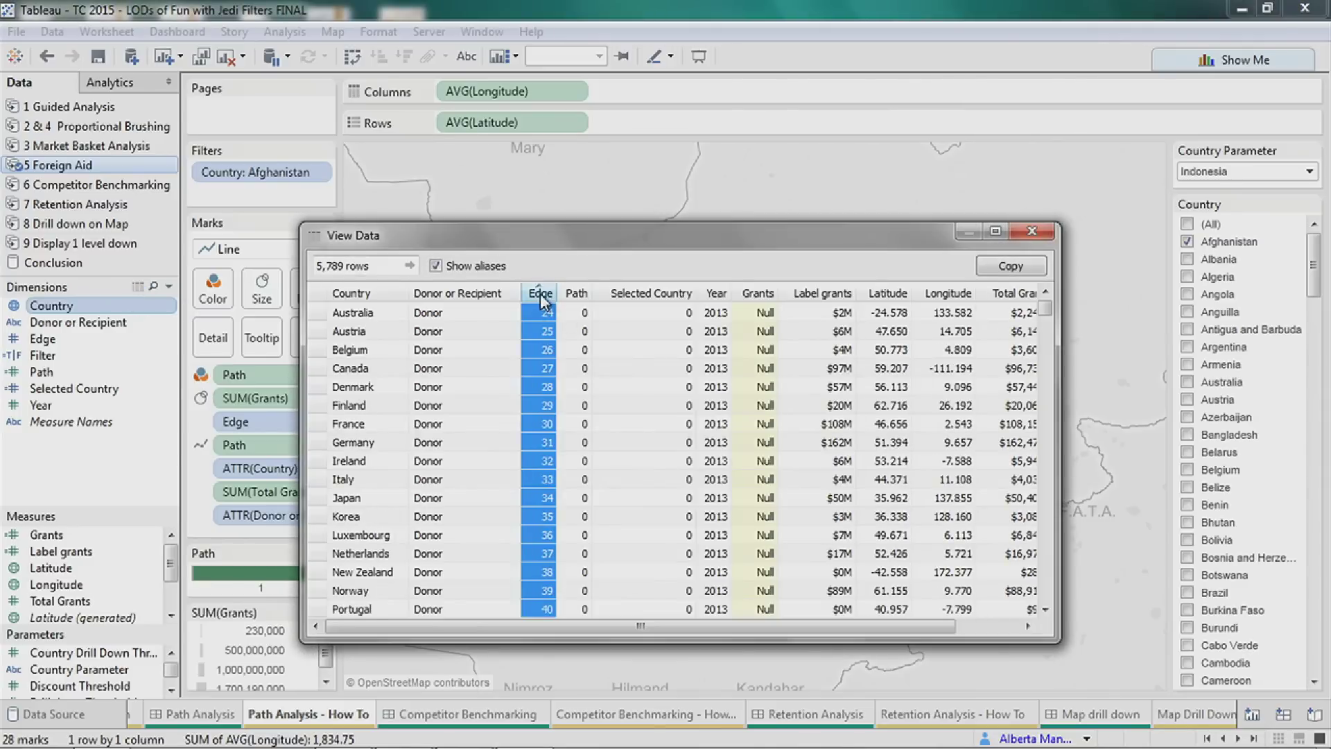
pyautogui.click(540, 293)
pyautogui.click(375, 315)
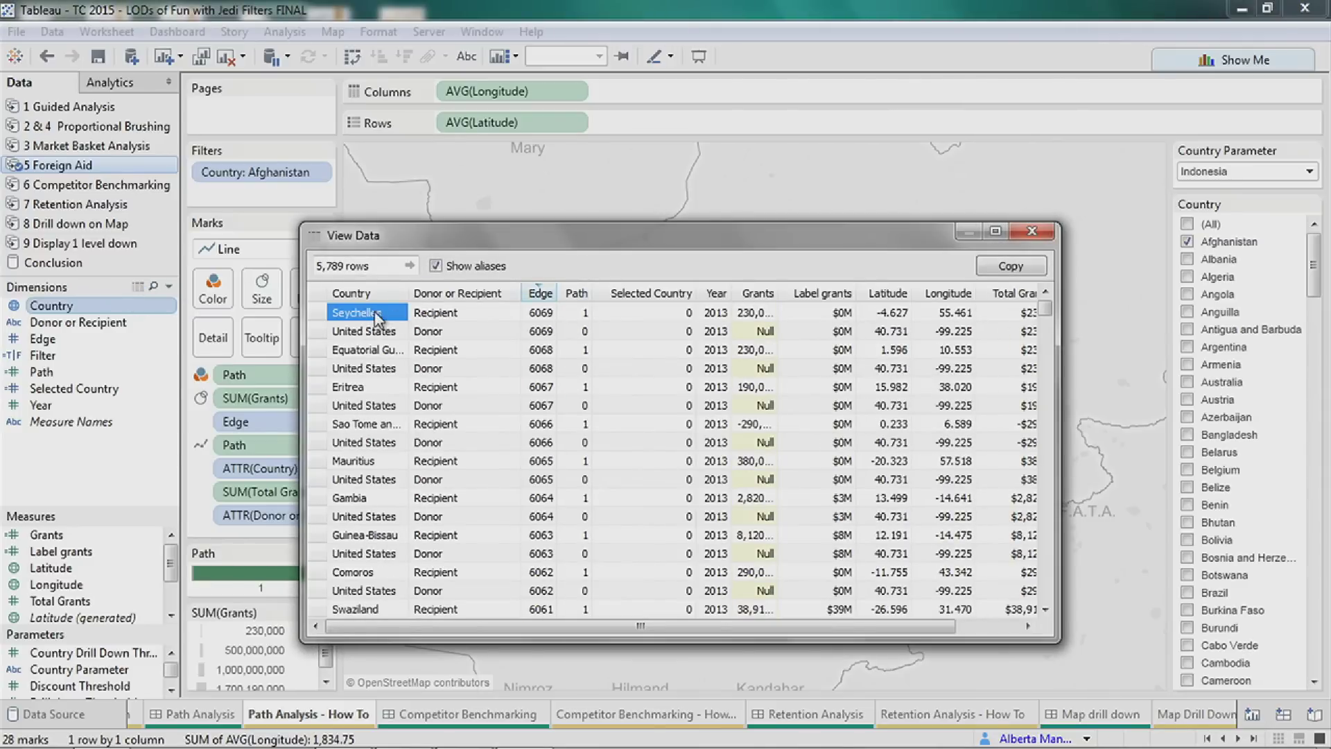
pyautogui.moveTo(375, 315); pyautogui.dragTo(537, 326)
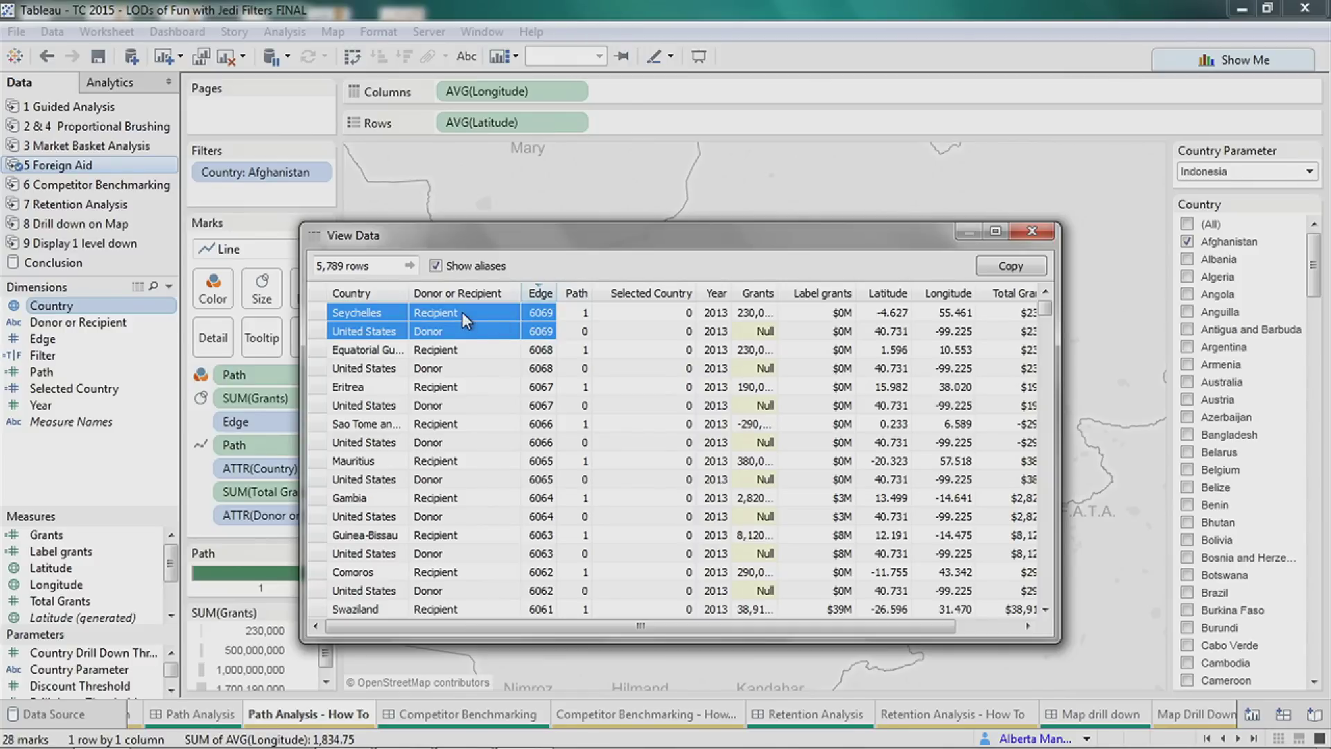
pyautogui.click(543, 316)
pyautogui.moveTo(546, 323); pyautogui.dragTo(546, 336)
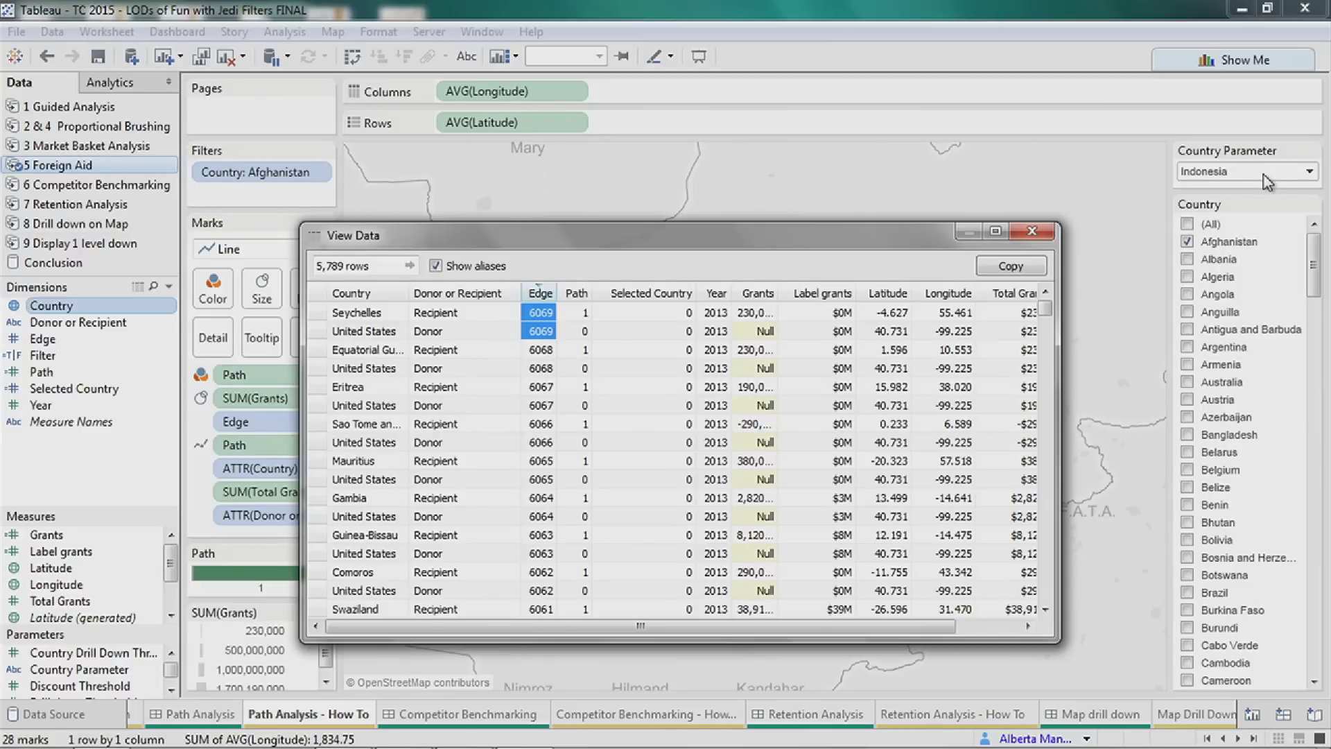
pyautogui.moveTo(403, 331); pyautogui.dragTo(543, 318)
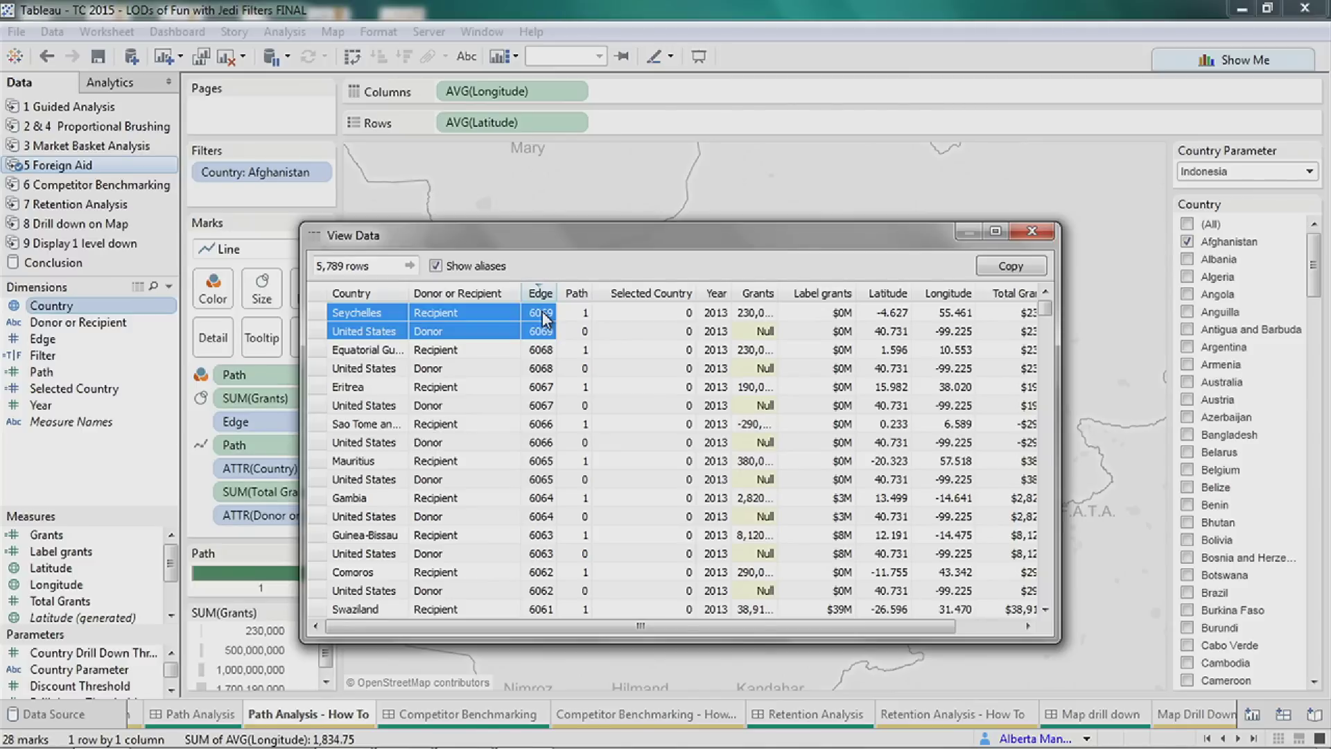
pyautogui.click(1032, 231)
# Remove the Country filter from the sheet and set the Country Parameter to United States.
pyautogui.moveTo(285, 172); pyautogui.dragTo(1266, 178)
pyautogui.click(1264, 174)
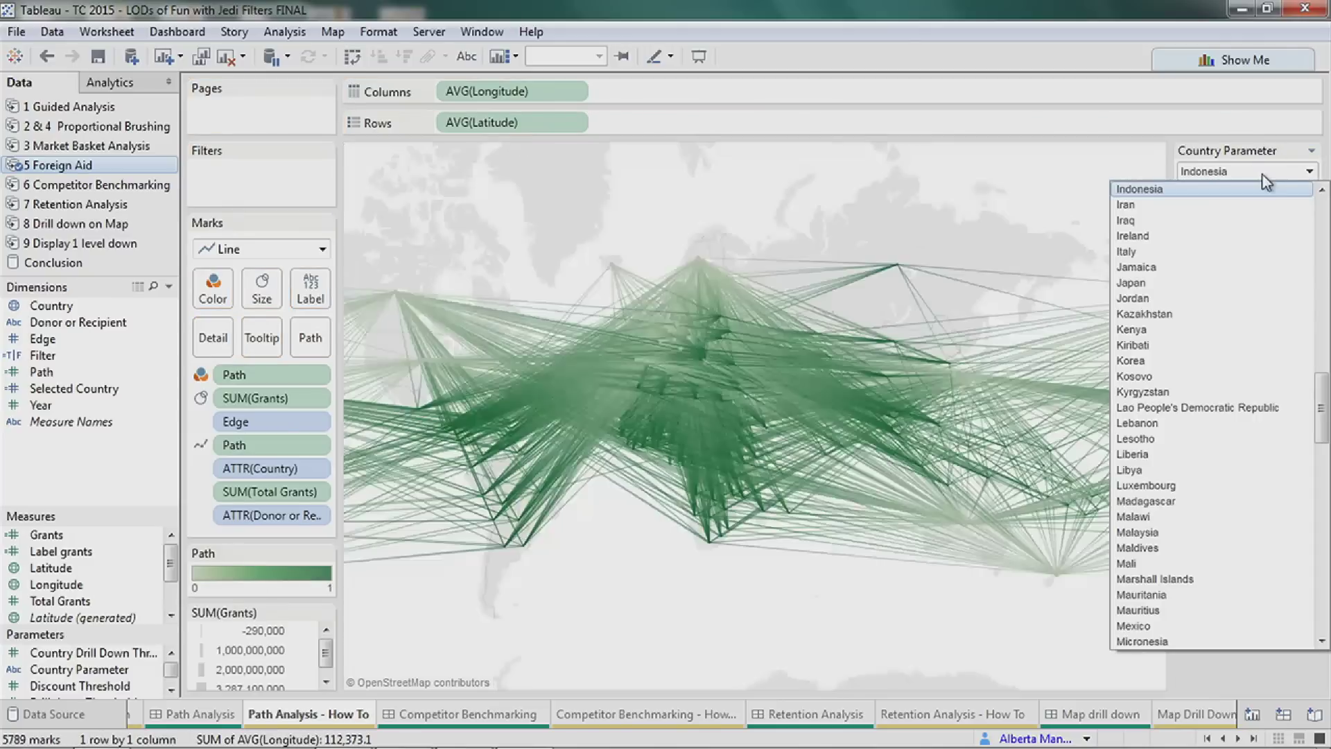
pyautogui.write('un')
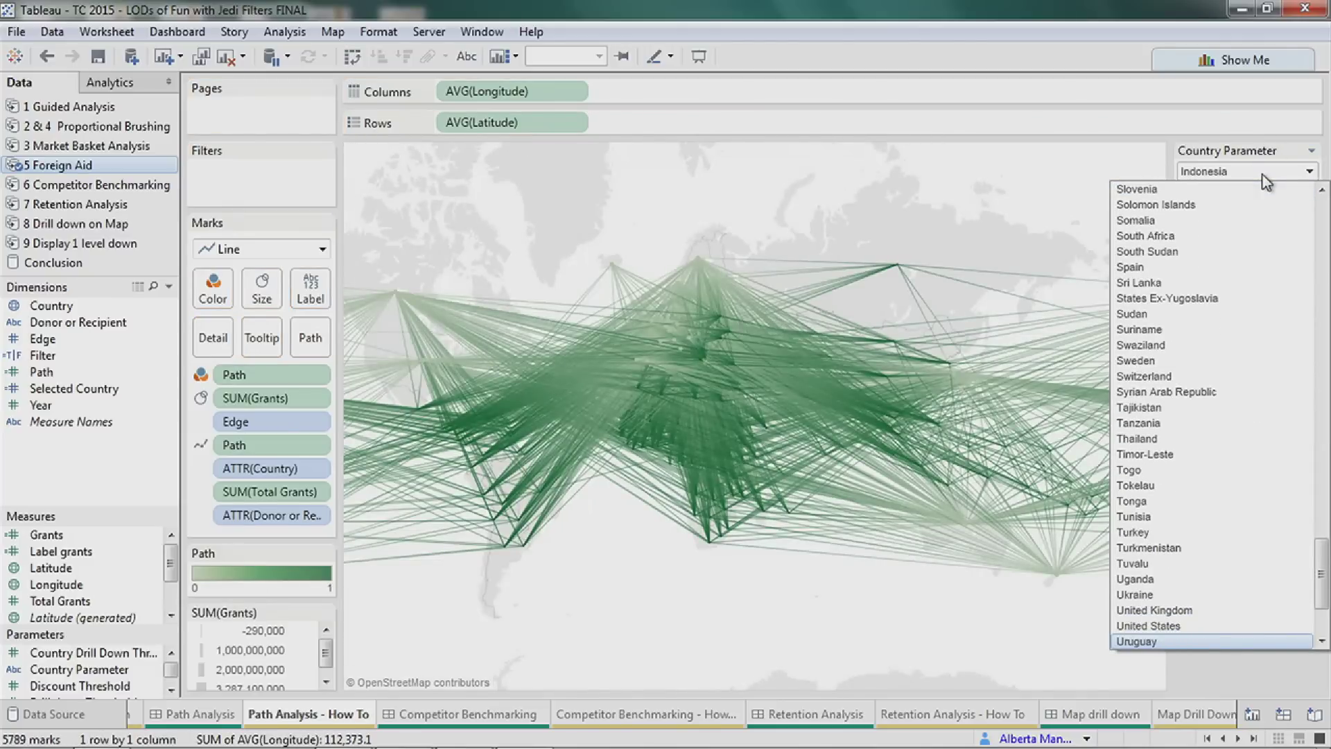
pyautogui.press('Down')
pyautogui.press('Return')
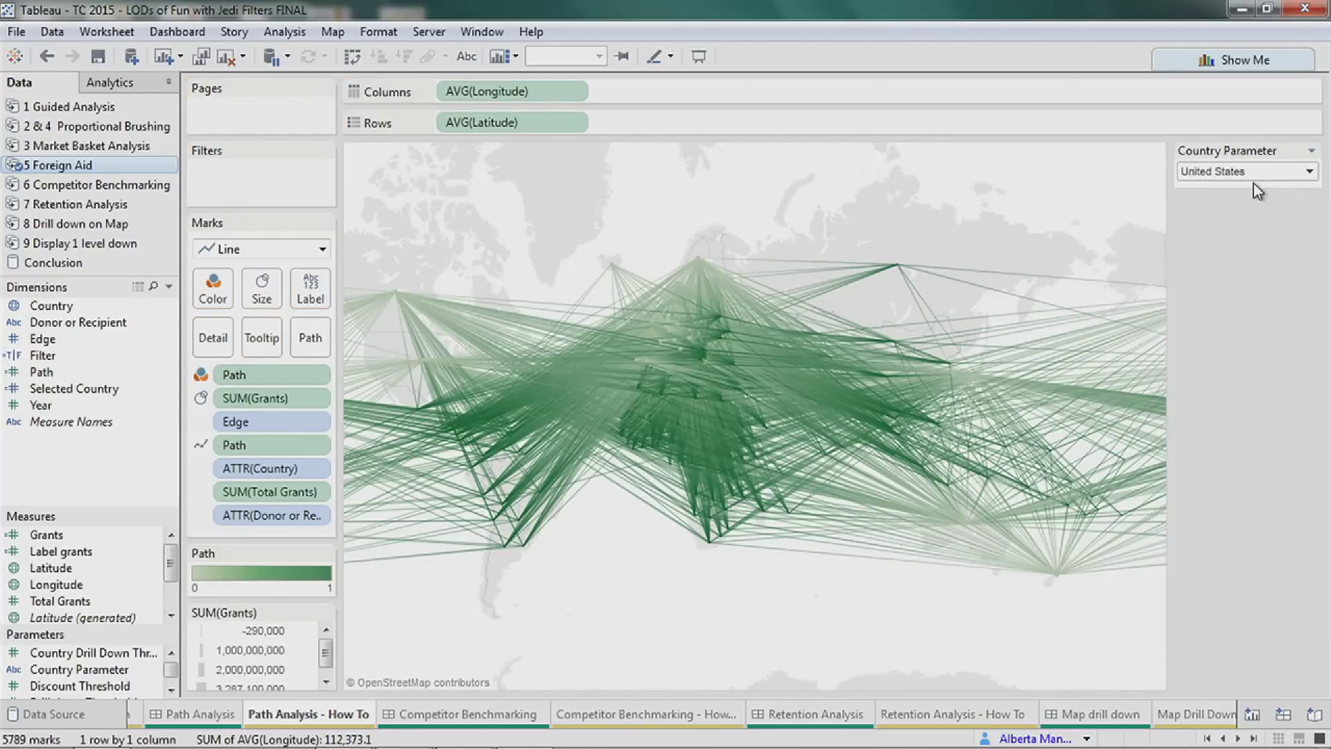
# Open the Filter calculation, enlarge its text, and examine the FIXED Edge expression comparing Country with the Country Parameter.
pyautogui.rightClick(63, 359)
pyautogui.click(93, 119)
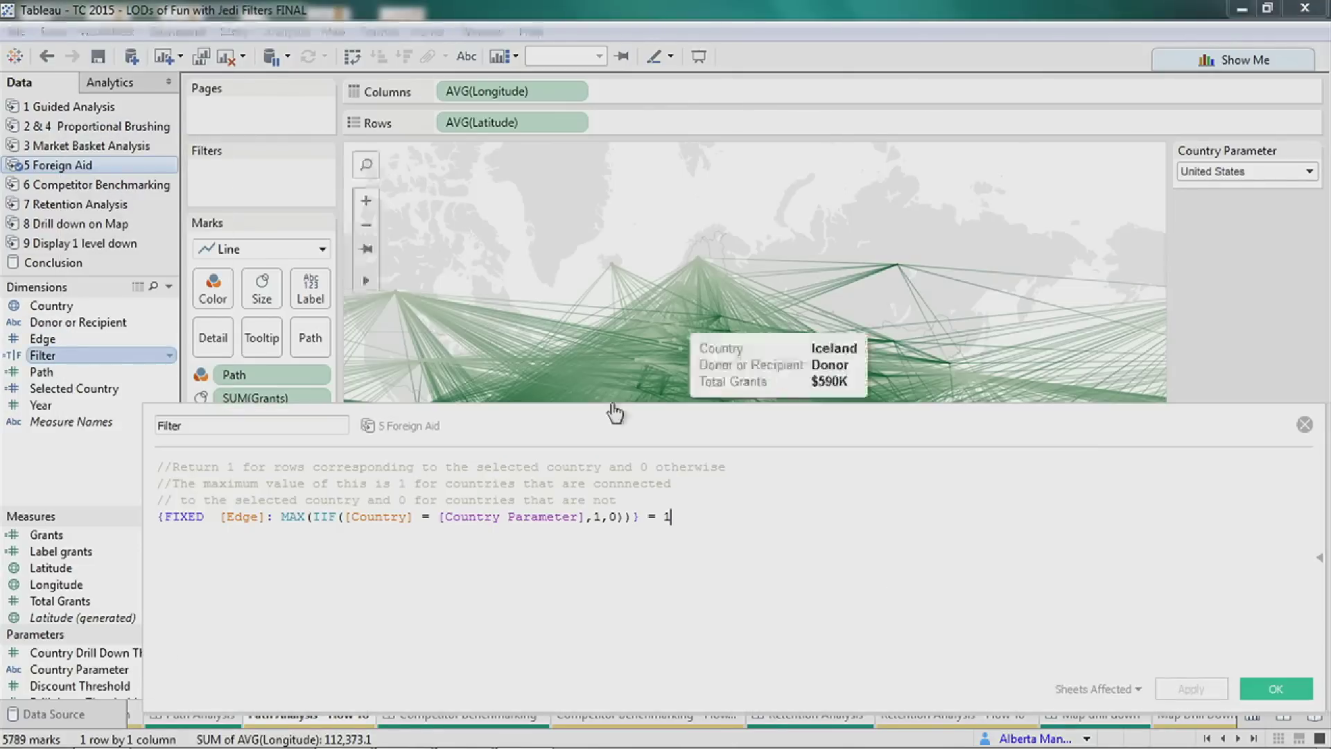
pyautogui.scroll(3, 836, 493)
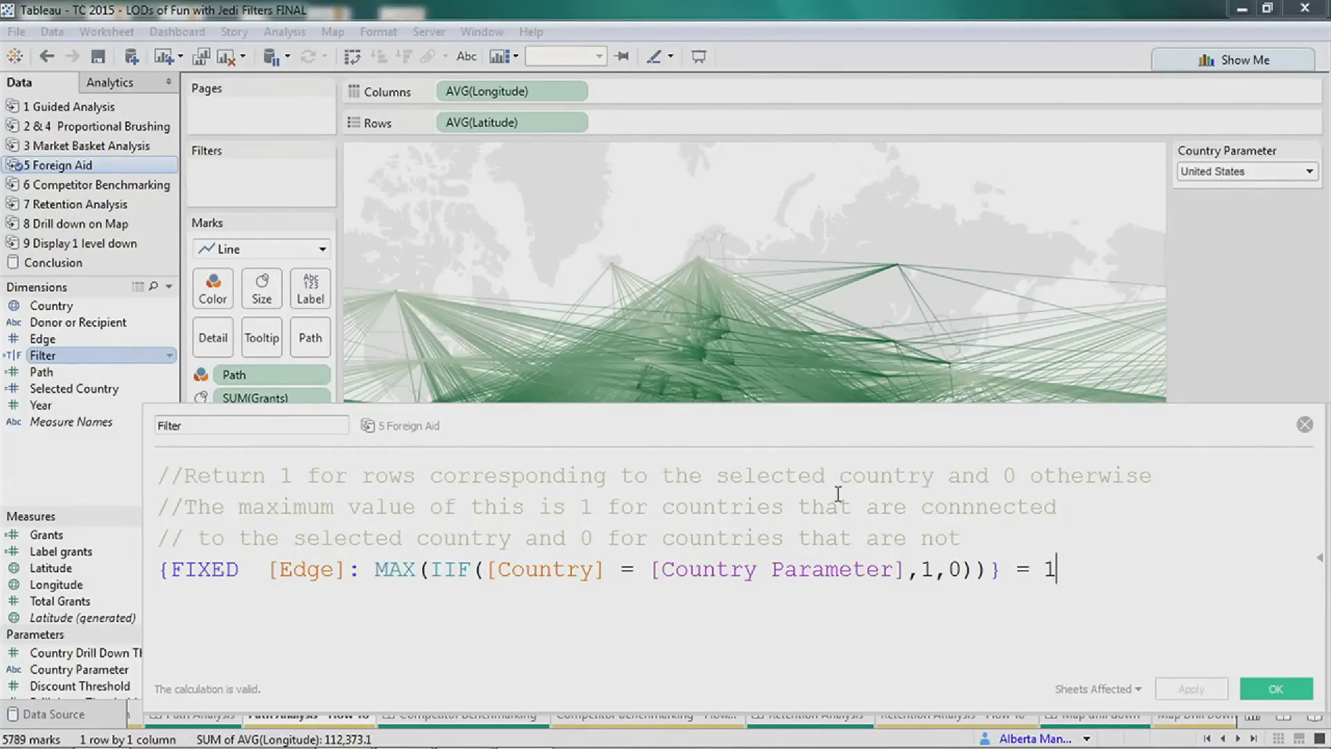
pyautogui.moveTo(485, 568); pyautogui.dragTo(959, 562)
pyautogui.press('End')
pyautogui.moveTo(377, 569); pyautogui.dragTo(386, 570)
pyautogui.click(302, 570)
pyautogui.click(1312, 426)
# Filter the path map by the Filter calculation, keeping only True.
pyautogui.moveTo(75, 353); pyautogui.dragTo(249, 183)
pyautogui.click(481, 254)
pyautogui.click(678, 611)
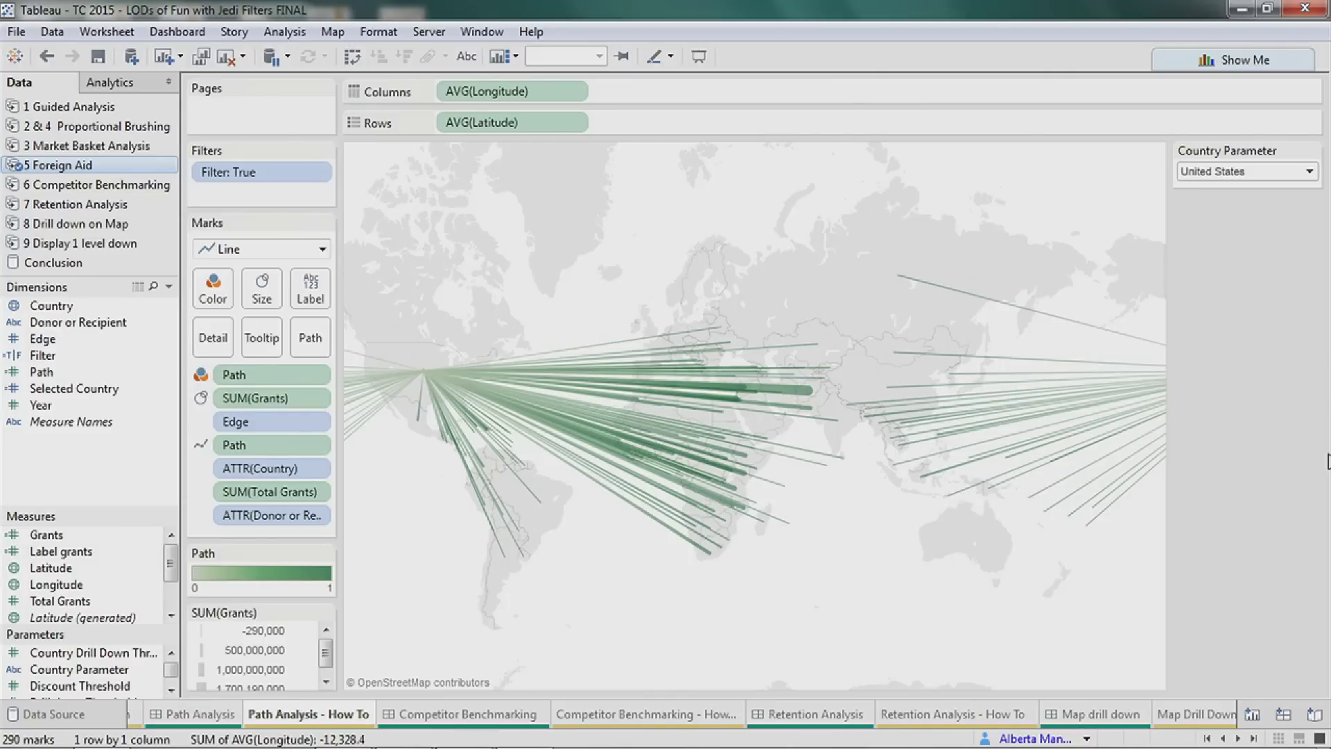
# Open the Competitor Benchmarking dashboard from the workbook's sheet thumbnails overview.
pyautogui.click(1278, 738)
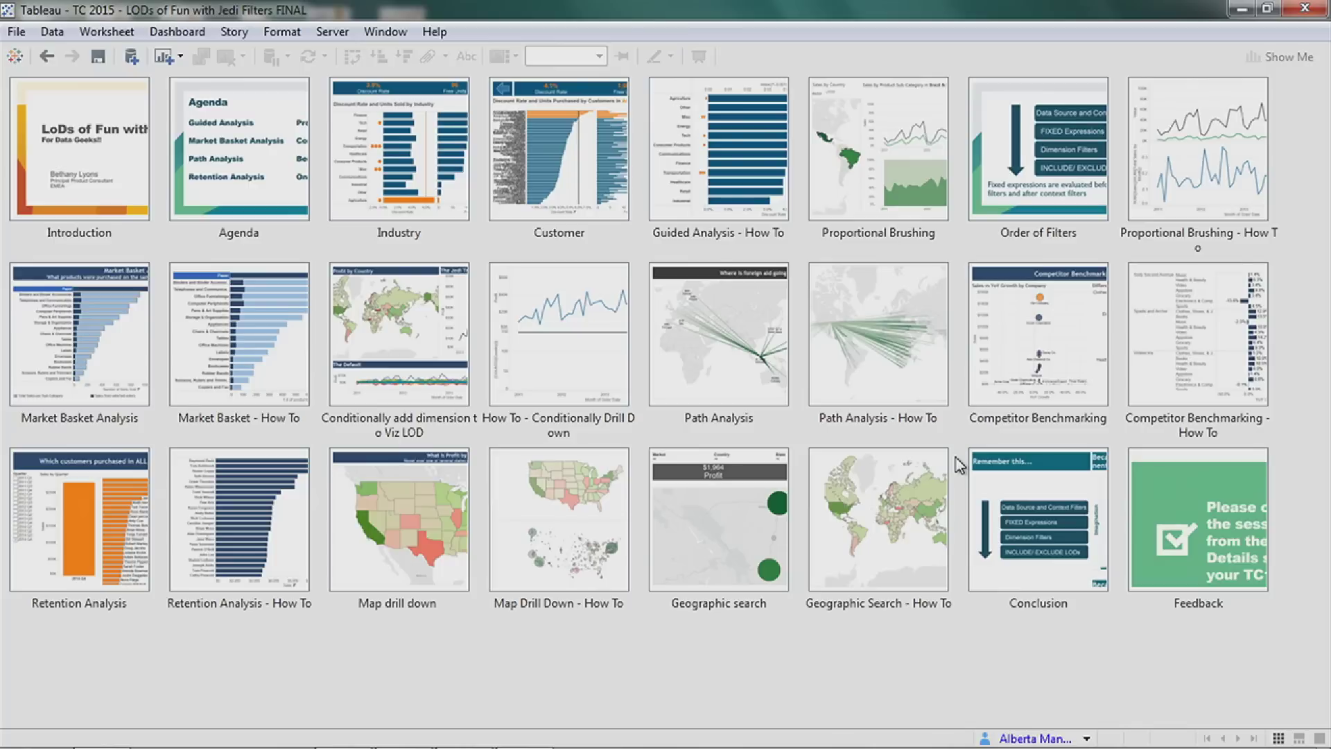
pyautogui.click(759, 360)
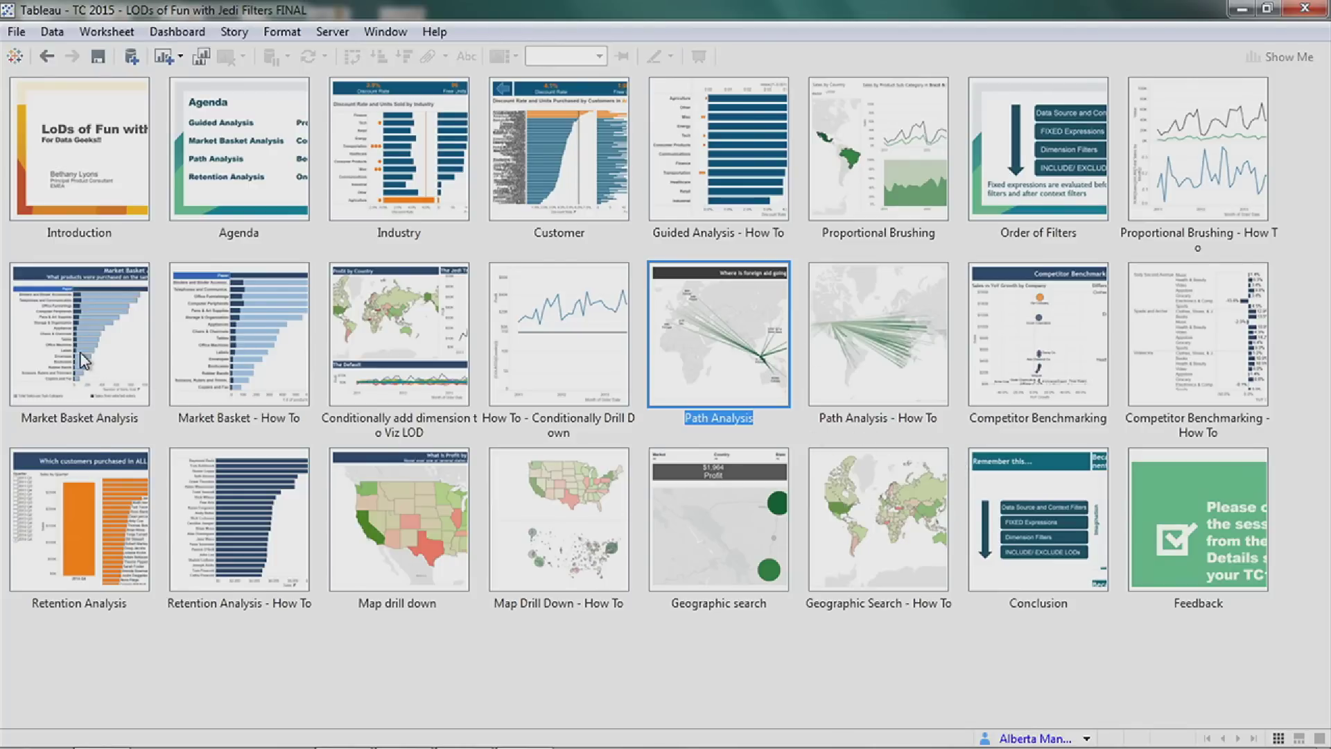
pyautogui.click(104, 357)
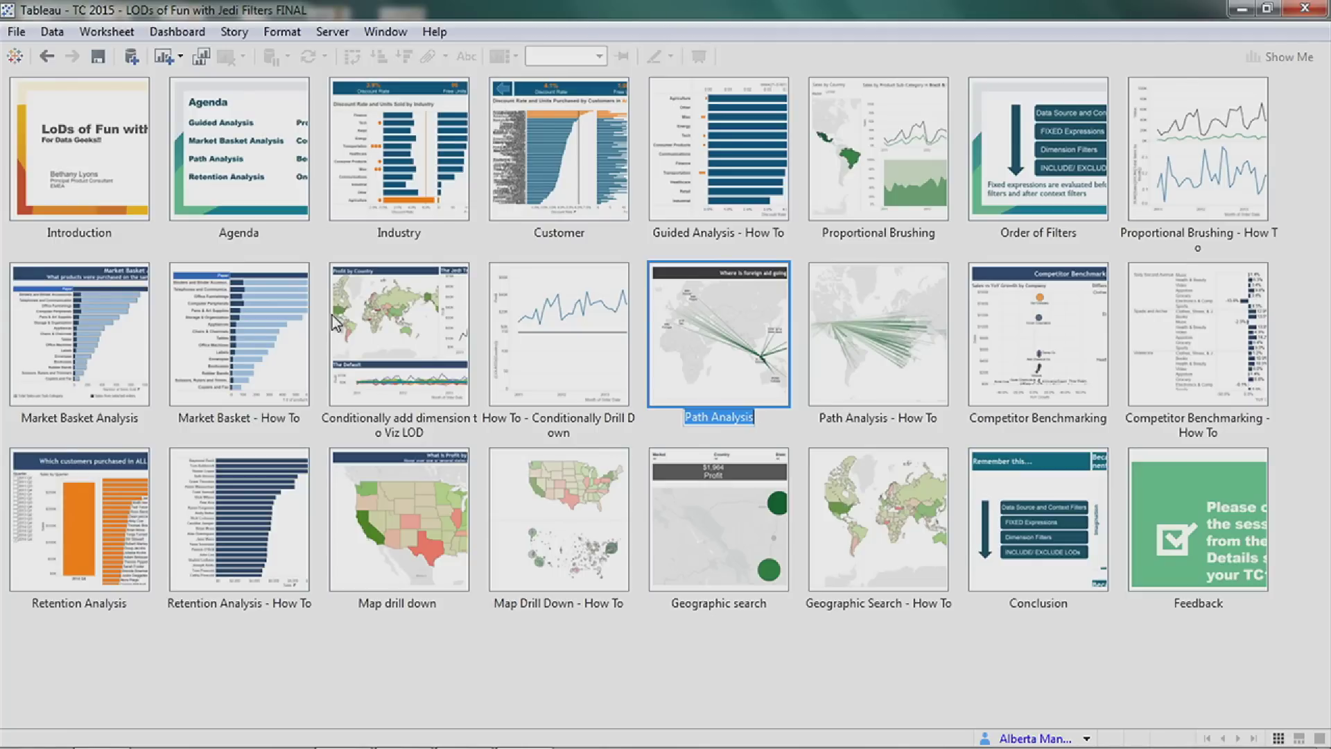
pyautogui.click(1005, 324)
pyautogui.doubleClick(1006, 325)
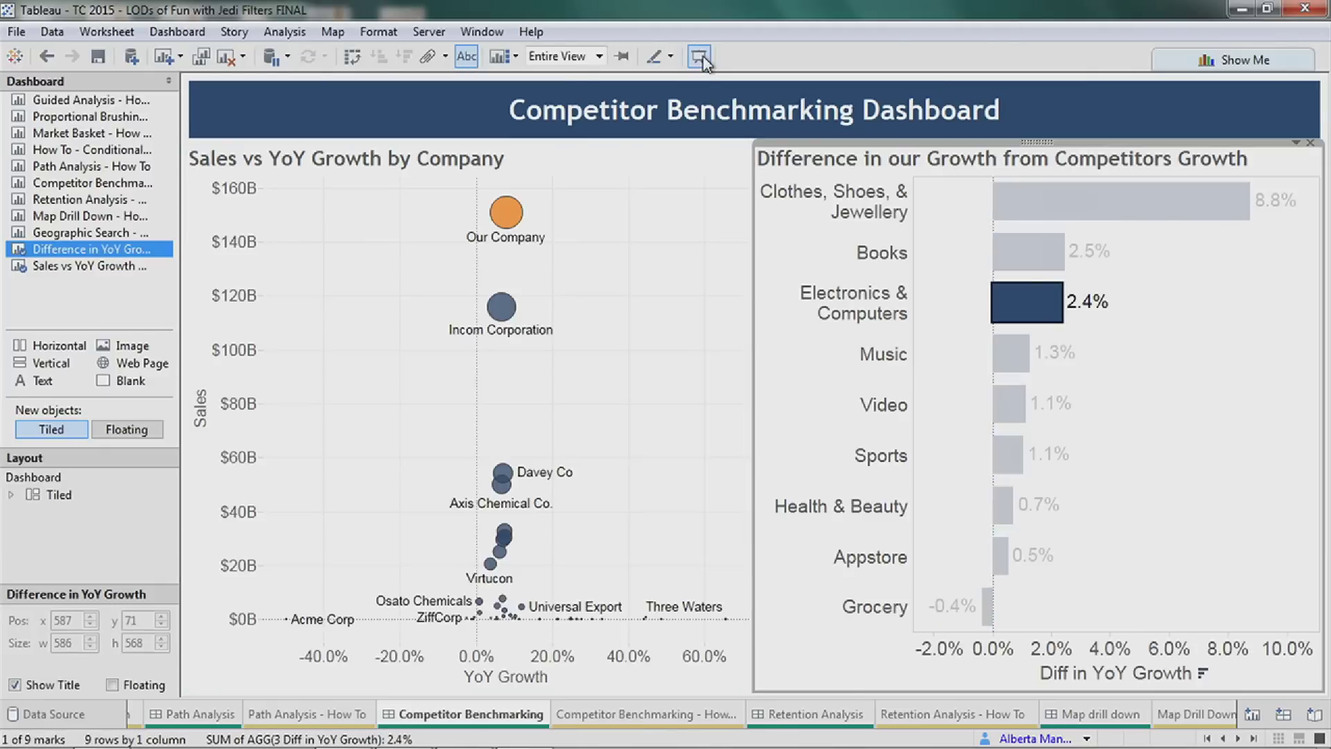
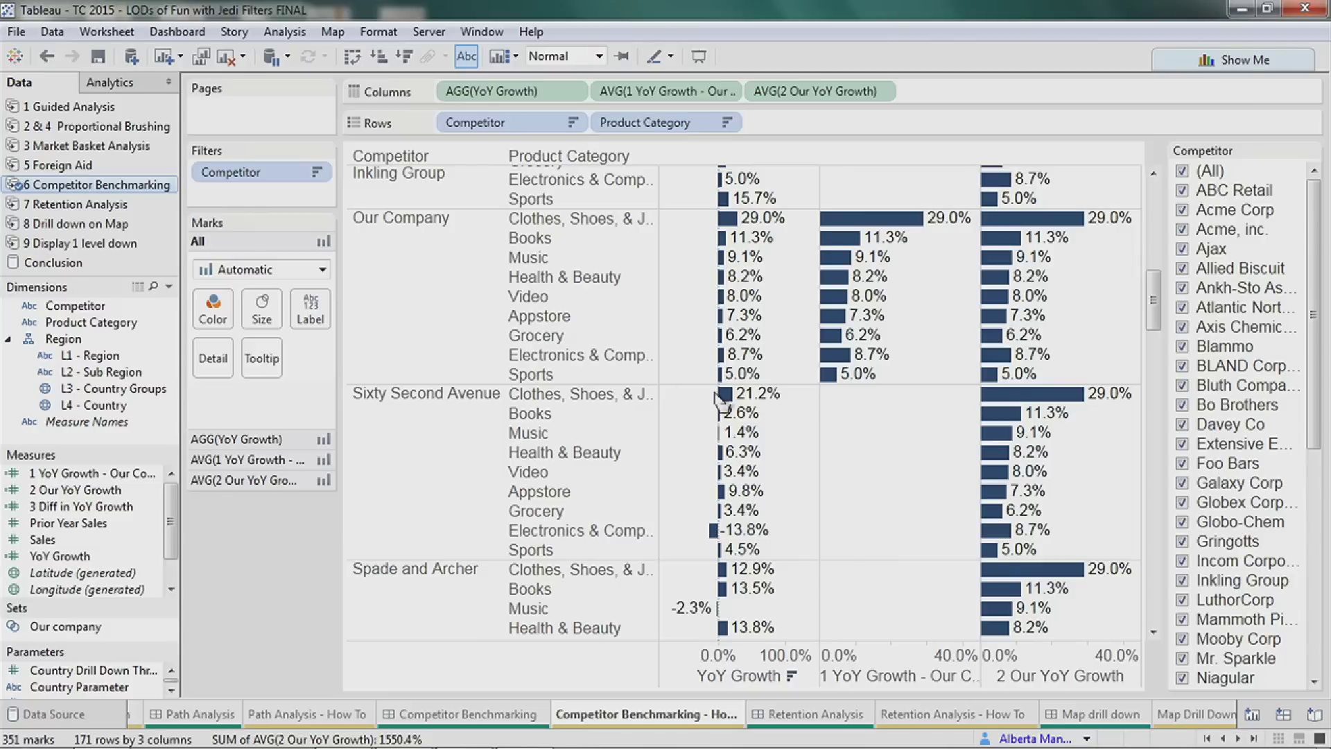
# Select Sixty Second Avenue's Clothes, Shoes, & Jewellery YoY Growth bar and add 3 Diff in YoY Growth as the fourth column measure.
pyautogui.moveTo(869, 402)
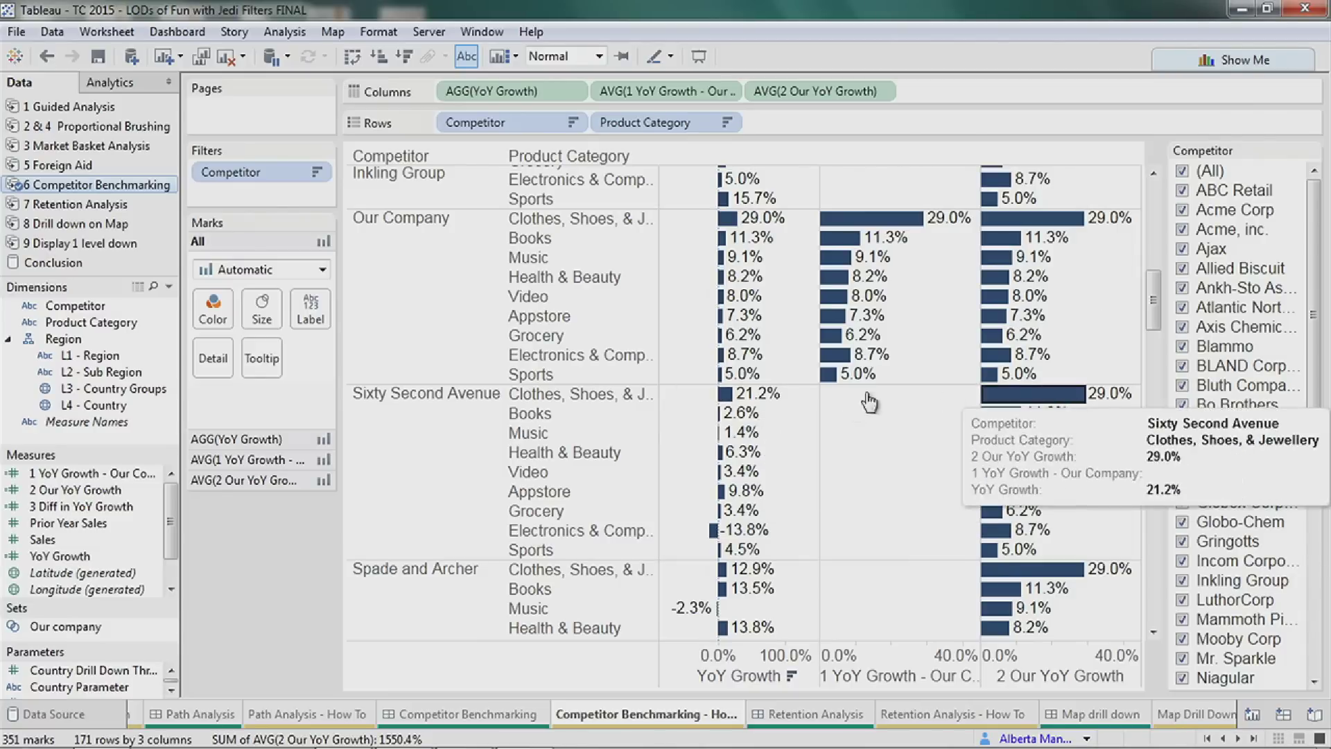
pyautogui.click(724, 393)
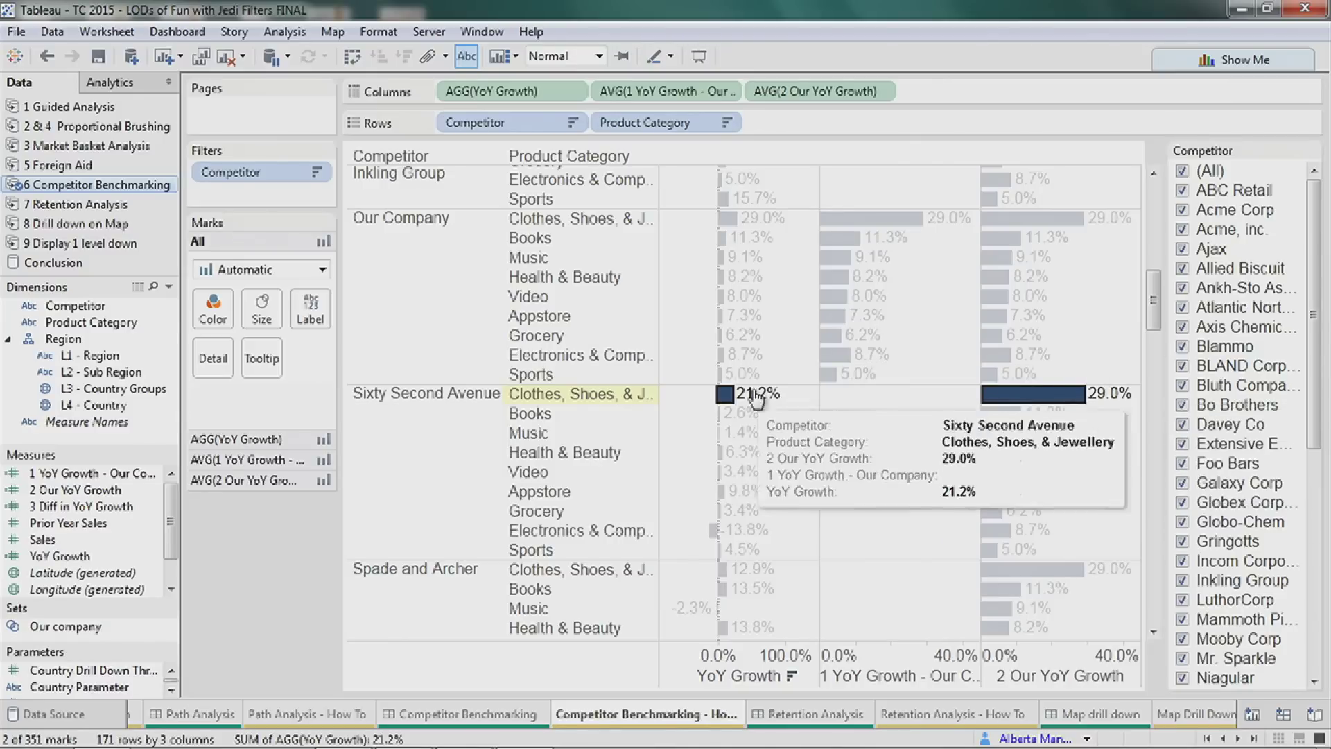
pyautogui.moveTo(80, 506); pyautogui.dragTo(947, 81)
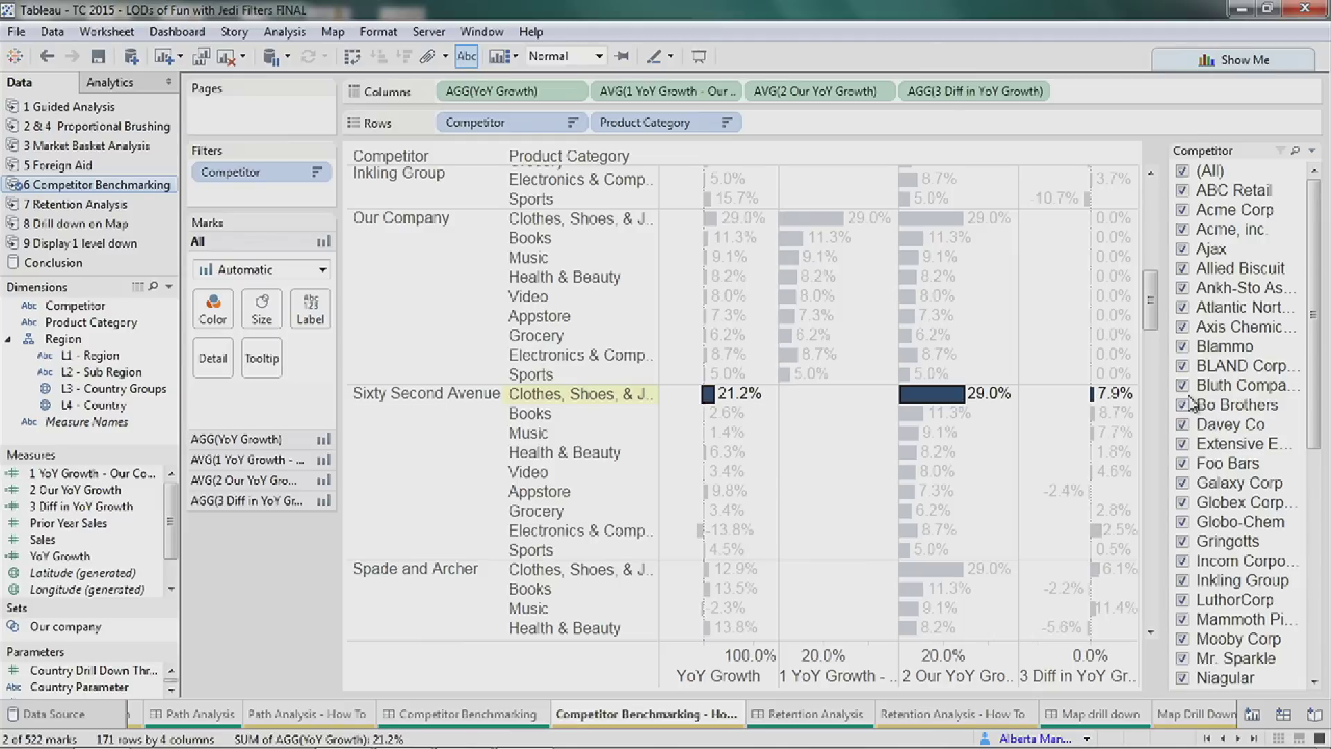
# Filter the Competitor Benchmarking dashboard's growth difference chart to Incom Corporation, and return to the Competitor Benchmarking how-to sheet.
pyautogui.click(471, 714)
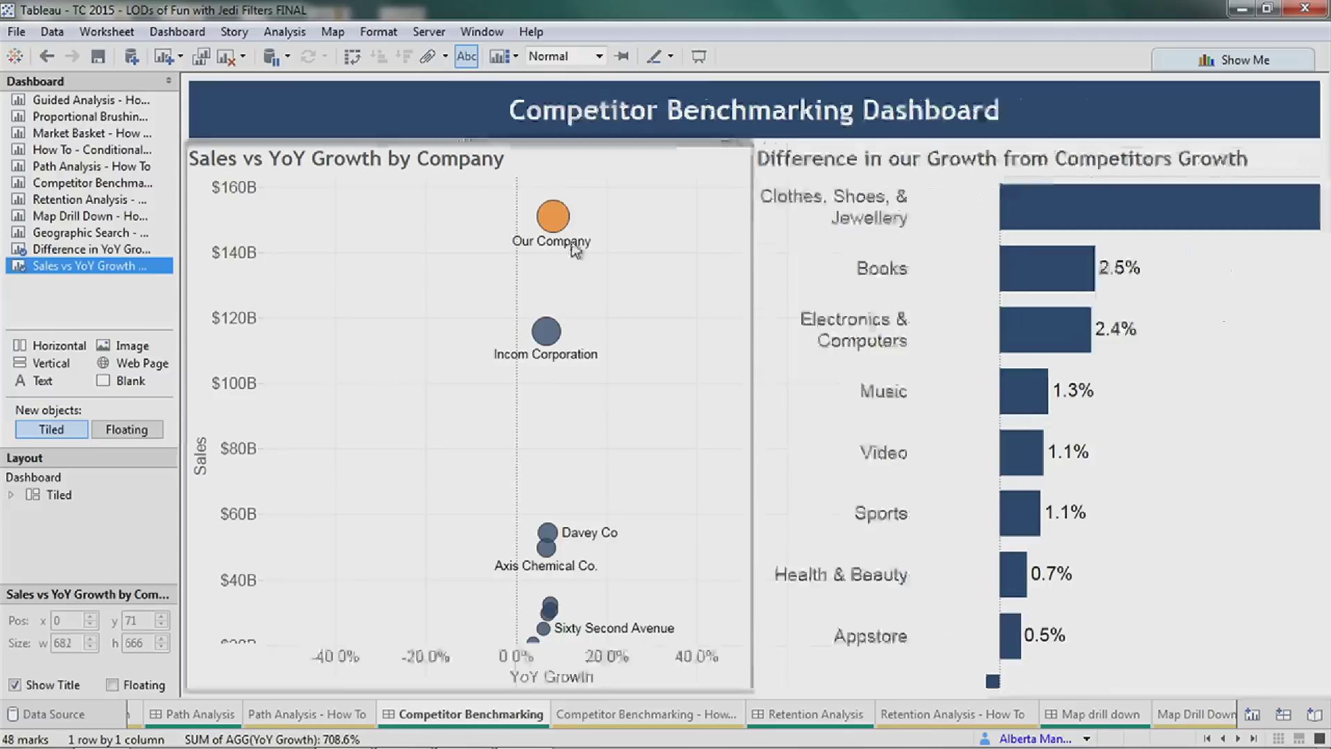
pyautogui.click(502, 306)
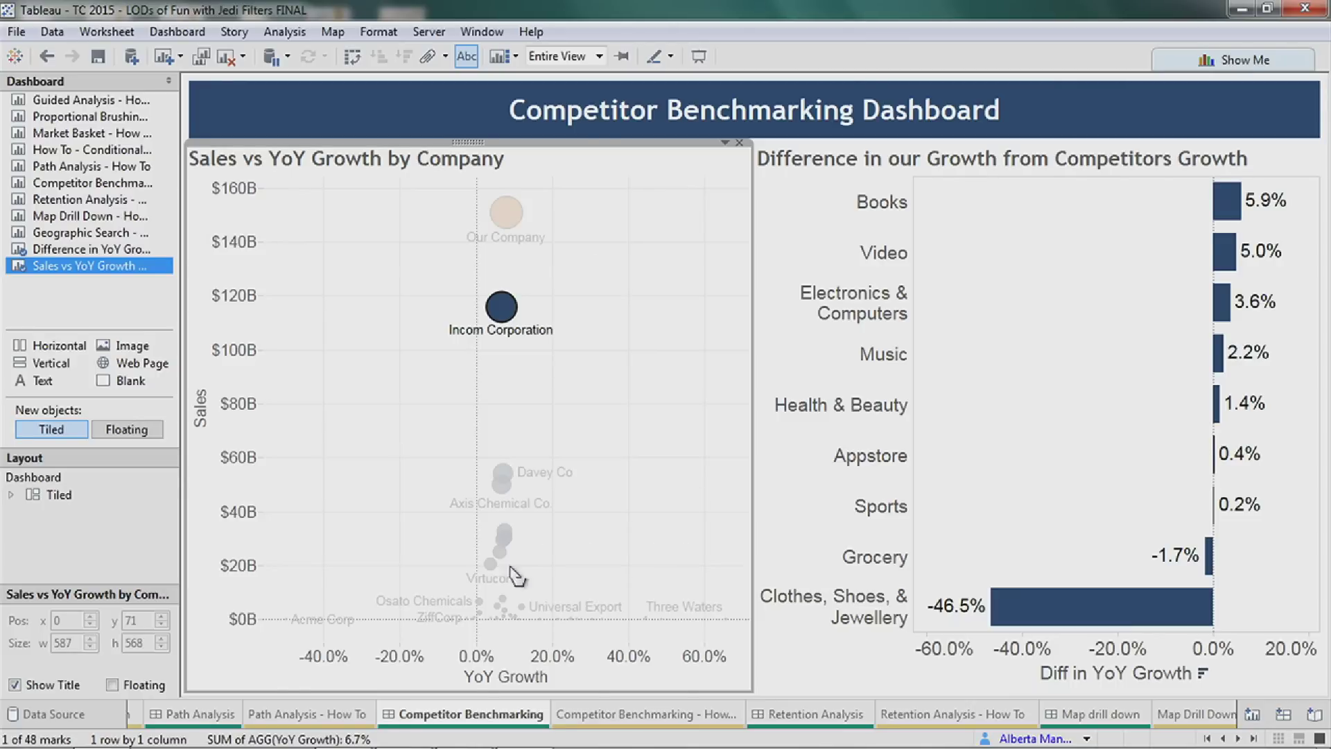
pyautogui.click(650, 714)
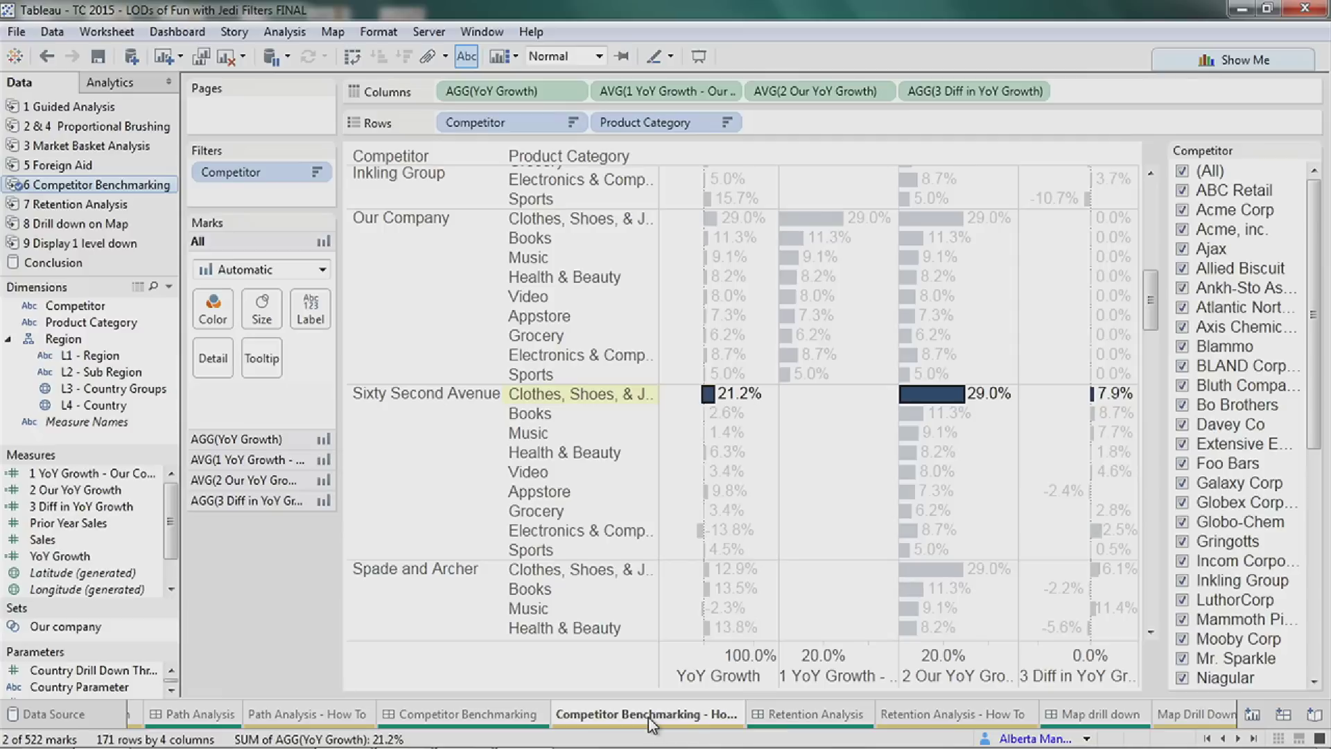
# Clear the mark selection and open the 1 YoY Growth - Our Company calculation for reading, with enlarged text and the editor moved higher.
pyautogui.click(982, 548)
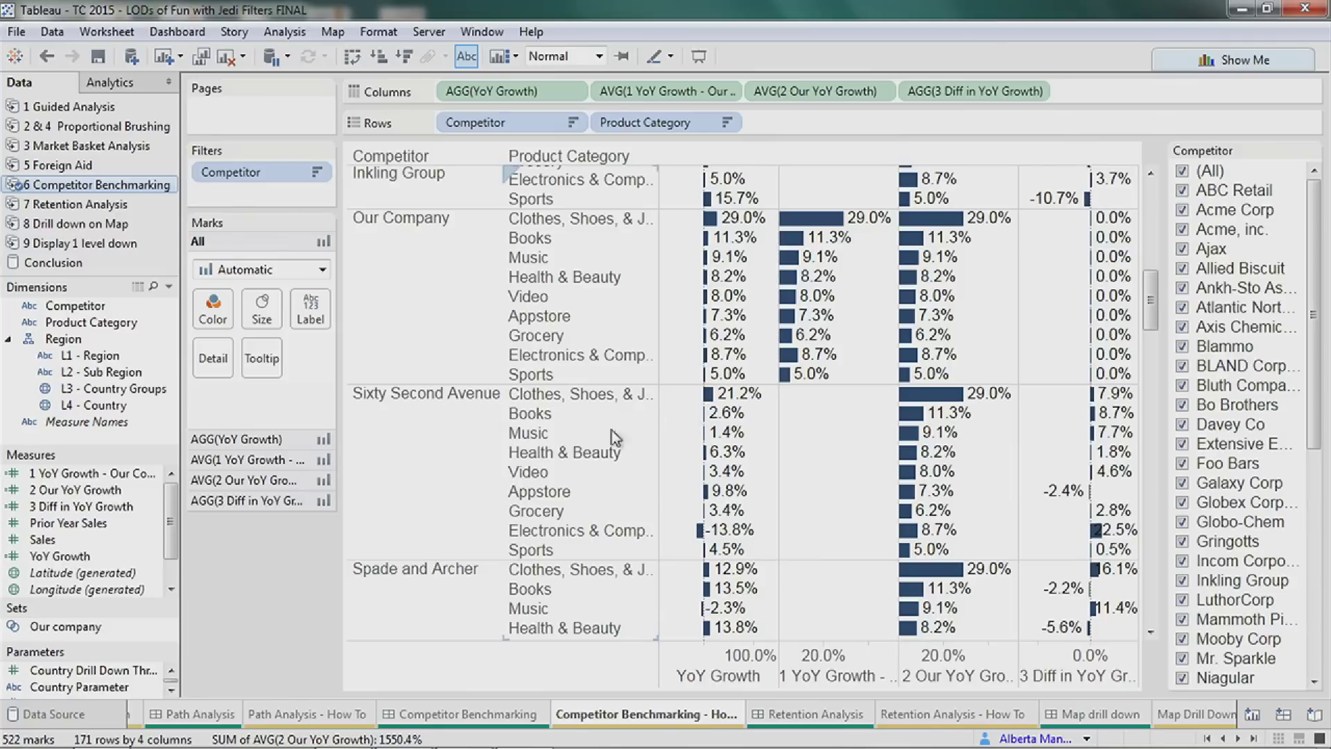
pyautogui.rightClick(121, 466)
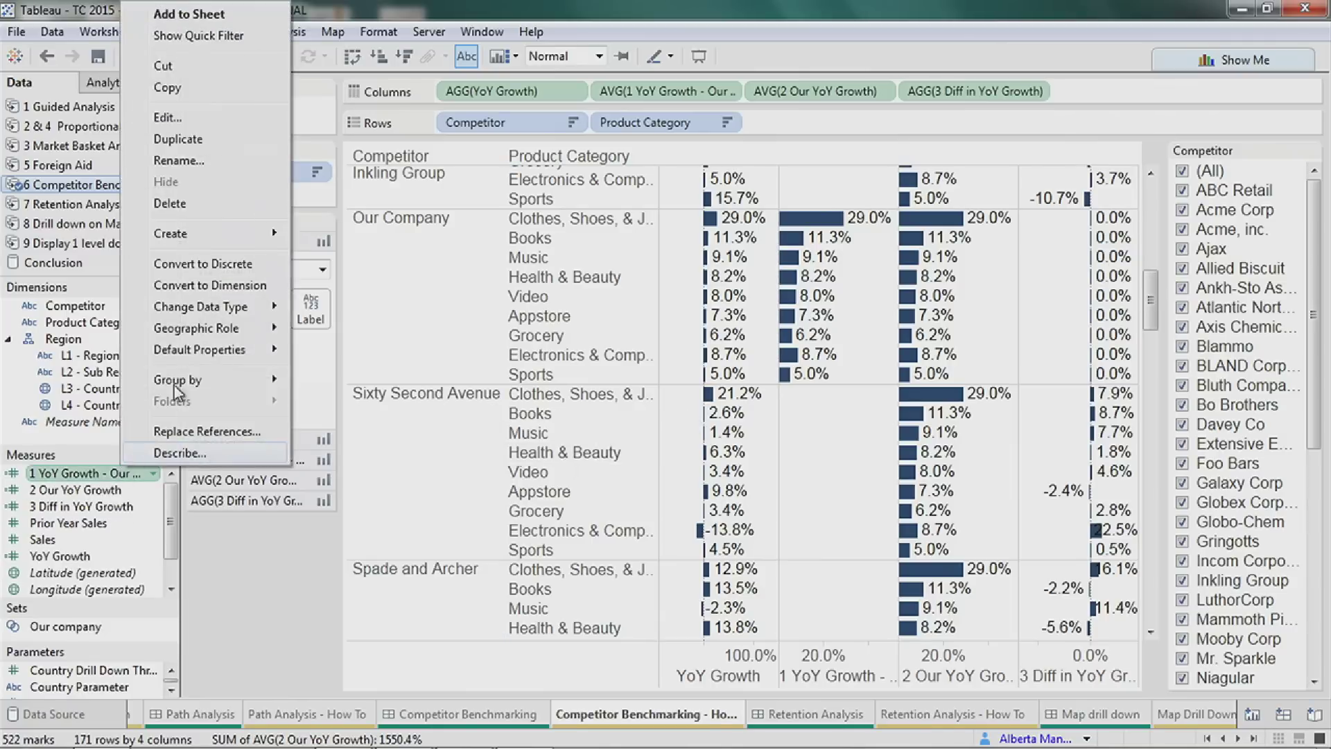
pyautogui.click(207, 119)
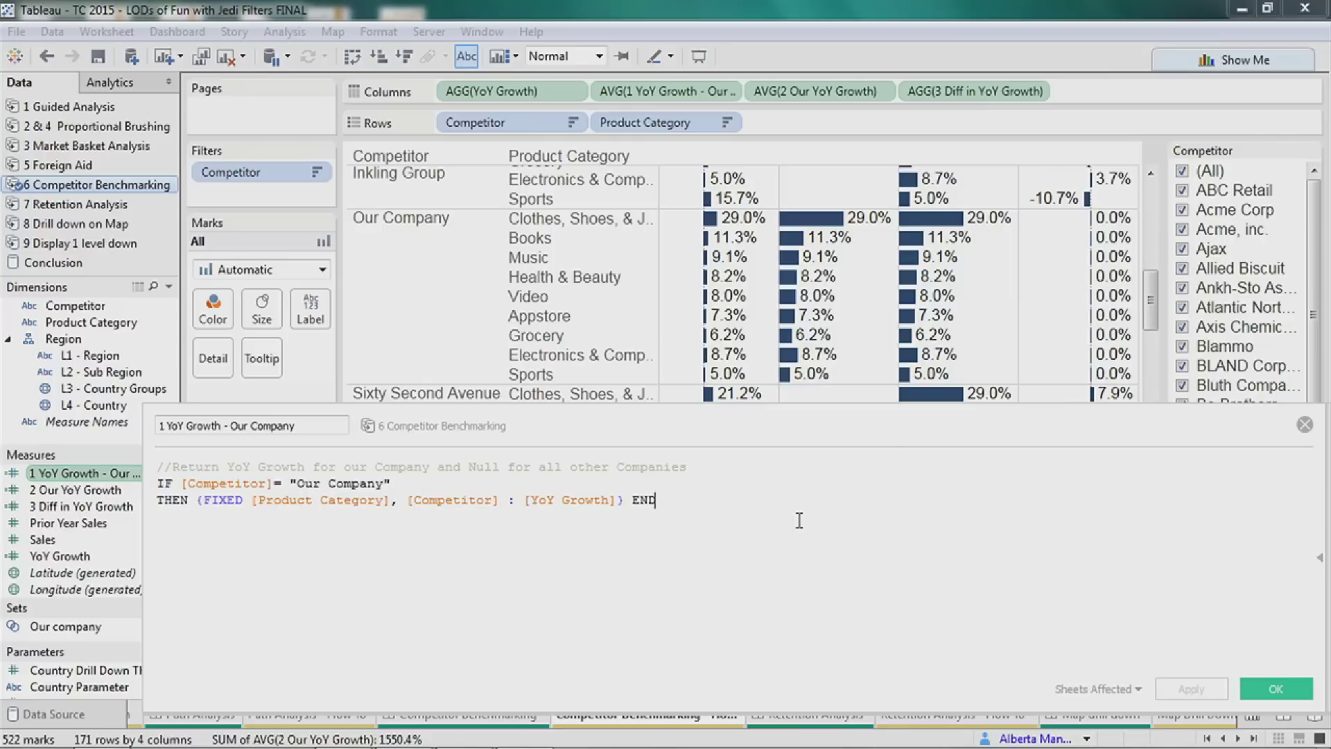
pyautogui.scroll(4, 799, 520)
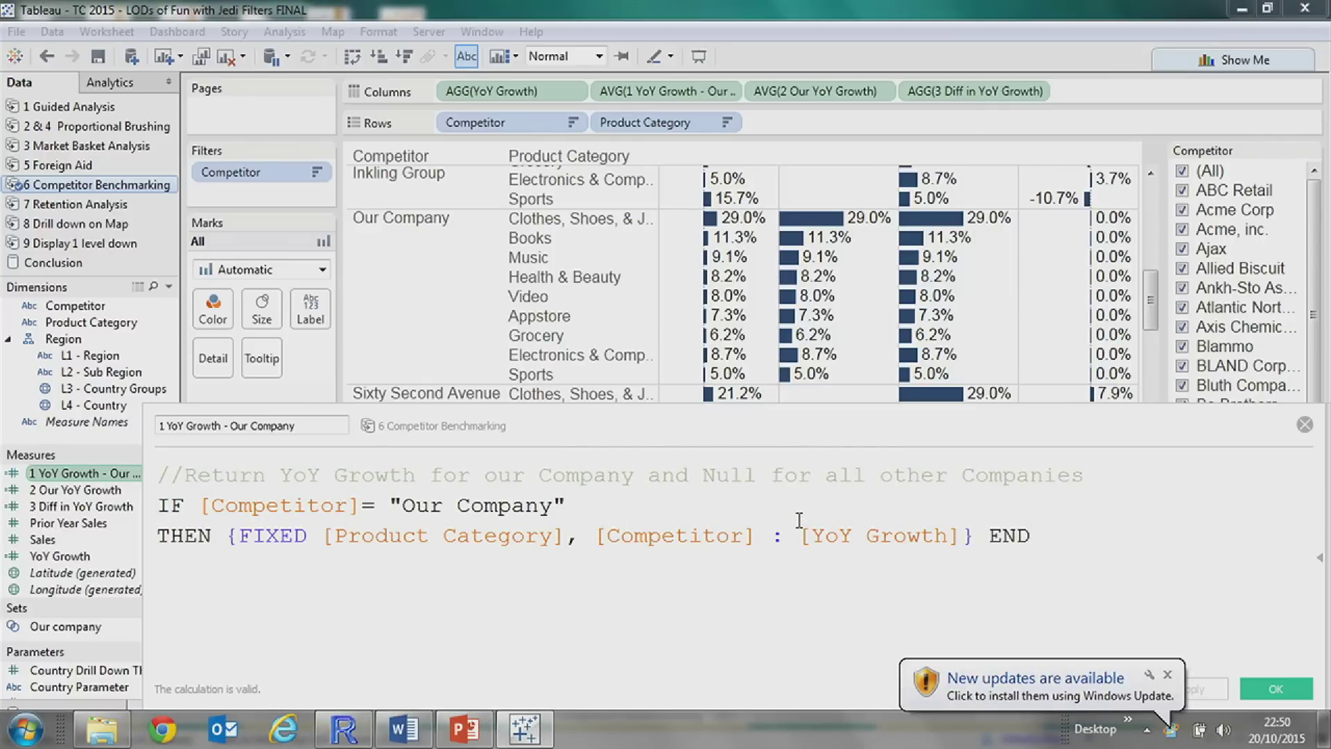
pyautogui.moveTo(623, 436); pyautogui.dragTo(642, 167)
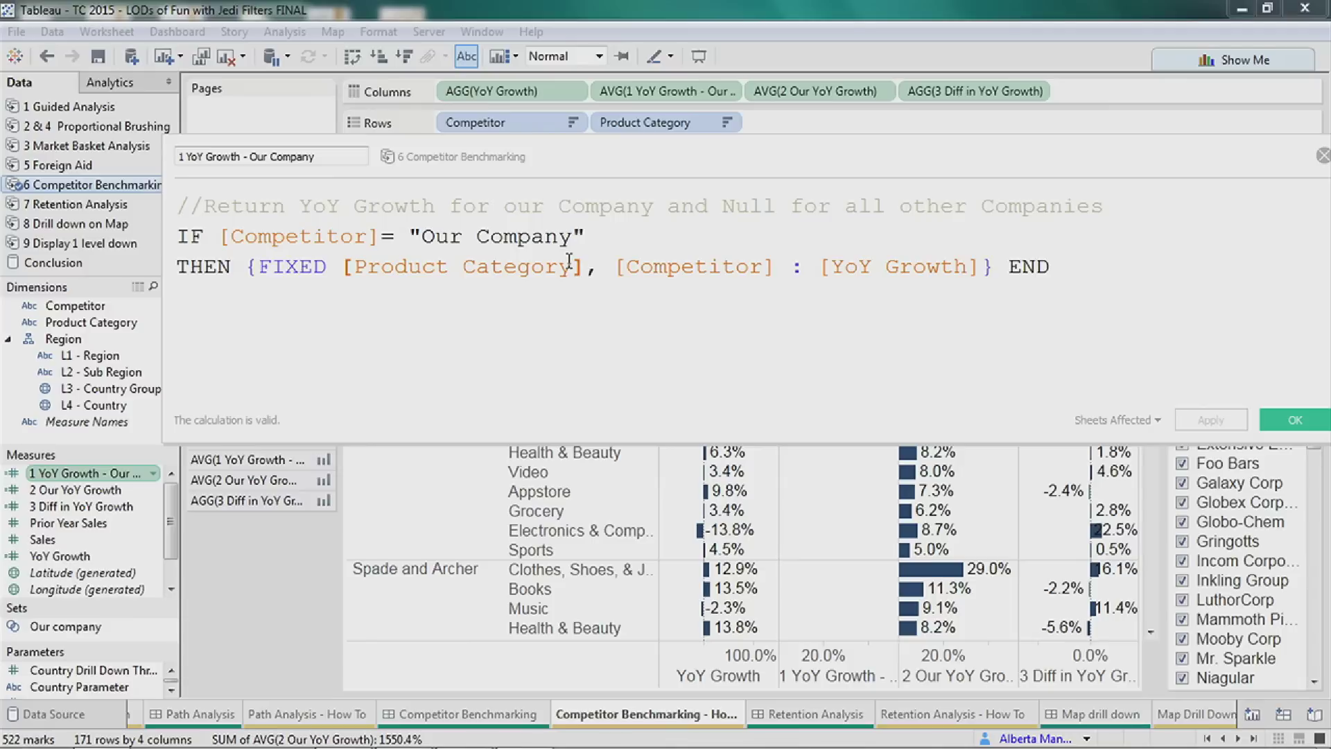
# Try removing the FIXED expression and its braces from the 1 YoY Growth - Our Company calculation, leaving only [YoY Growth] after THEN.
pyautogui.click(312, 269)
pyautogui.moveTo(535, 166); pyautogui.dragTo(537, 194)
pyautogui.click(443, 298)
pyautogui.click(696, 297)
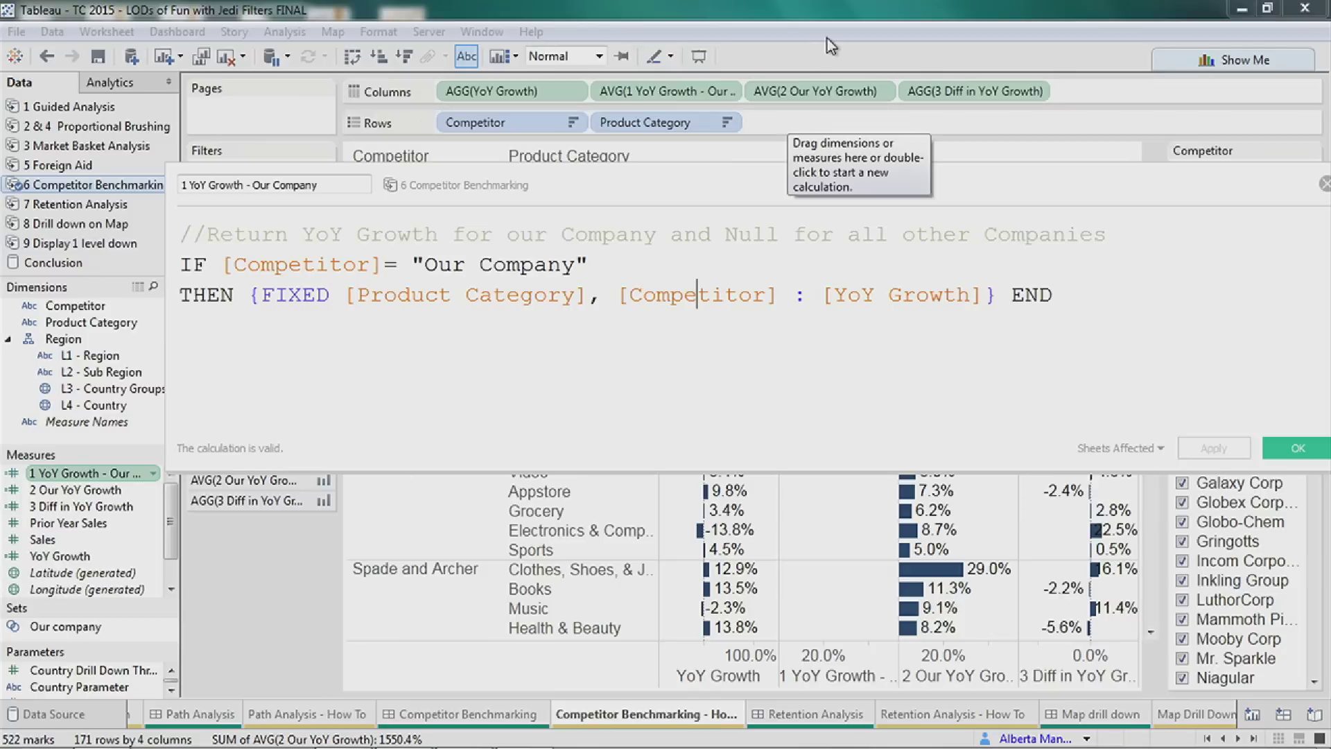
pyautogui.moveTo(821, 295); pyautogui.dragTo(250, 292)
pyautogui.press('BackSpace')
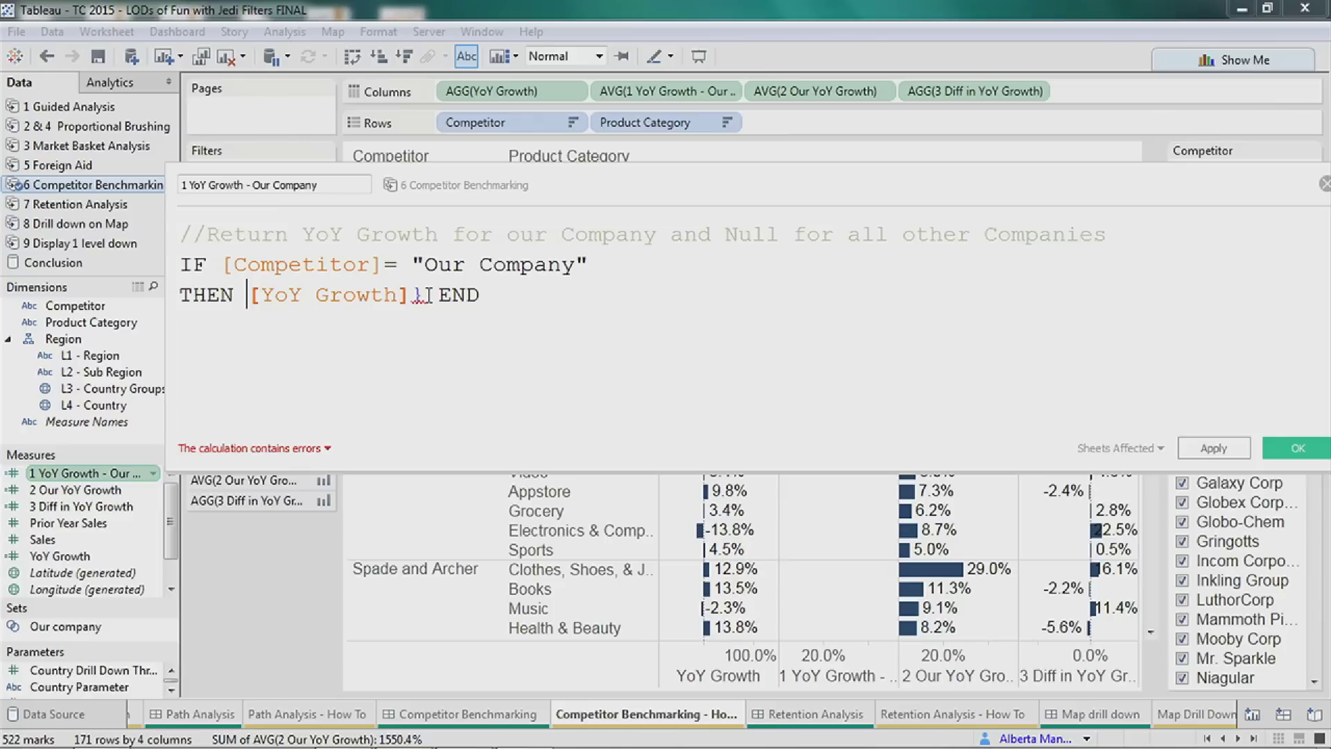
pyautogui.click(426, 295)
pyautogui.press('BackSpace')
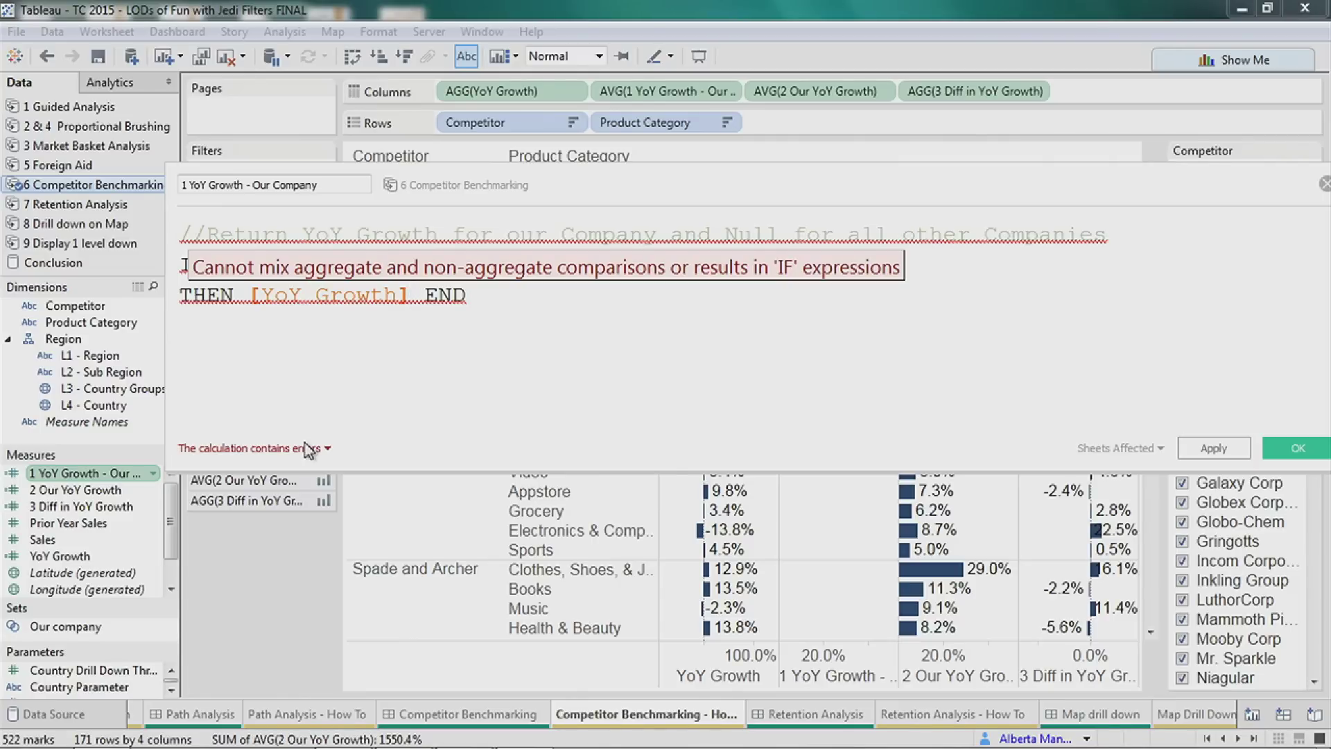
# Undo both deletions in the 1 YoY Growth - Our Company calculation and accept it.
pyautogui.hotkey('ctrl', 'z')
pyautogui.hotkey('ctrl', 'z')
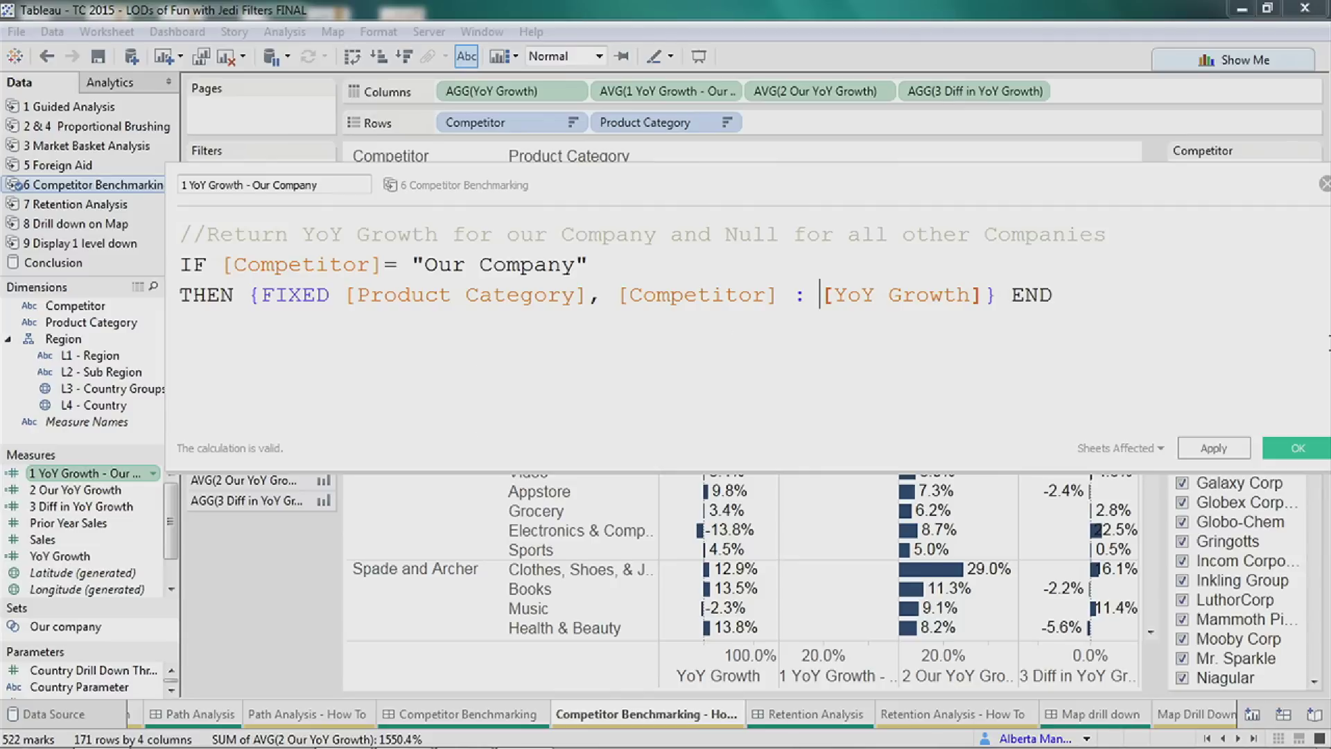
pyautogui.click(1297, 449)
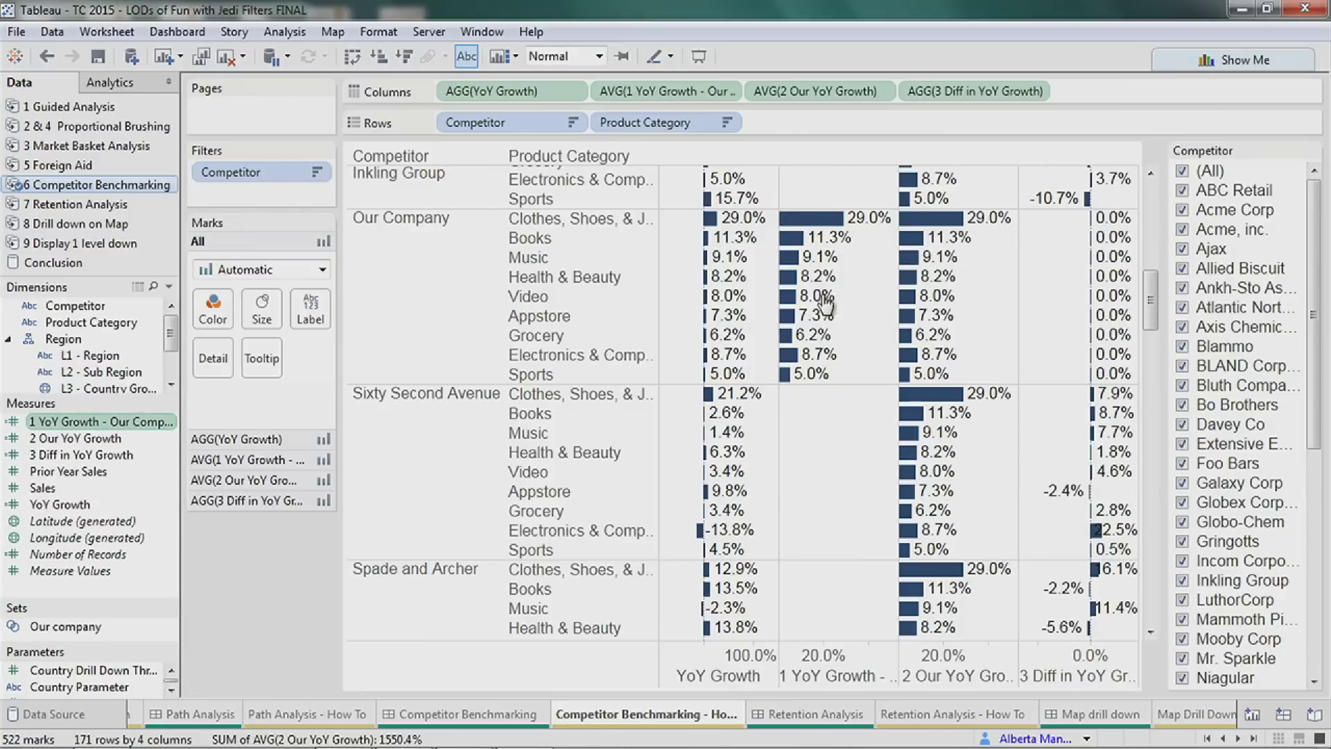
# Open the 2 Our YoY Growth calculation for reading, with enlarged text and the editor moved below Our Company's rows.
pyautogui.click(129, 439)
pyautogui.rightClick(128, 441)
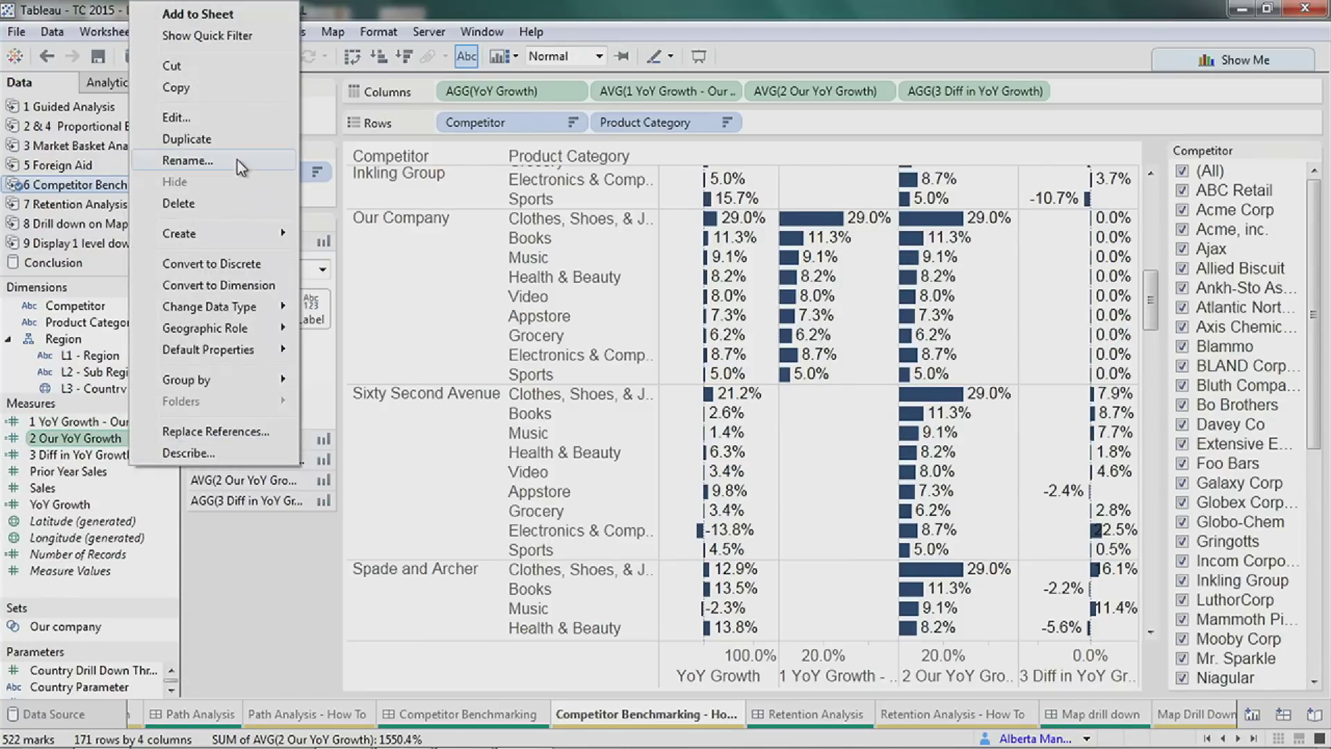
pyautogui.click(215, 125)
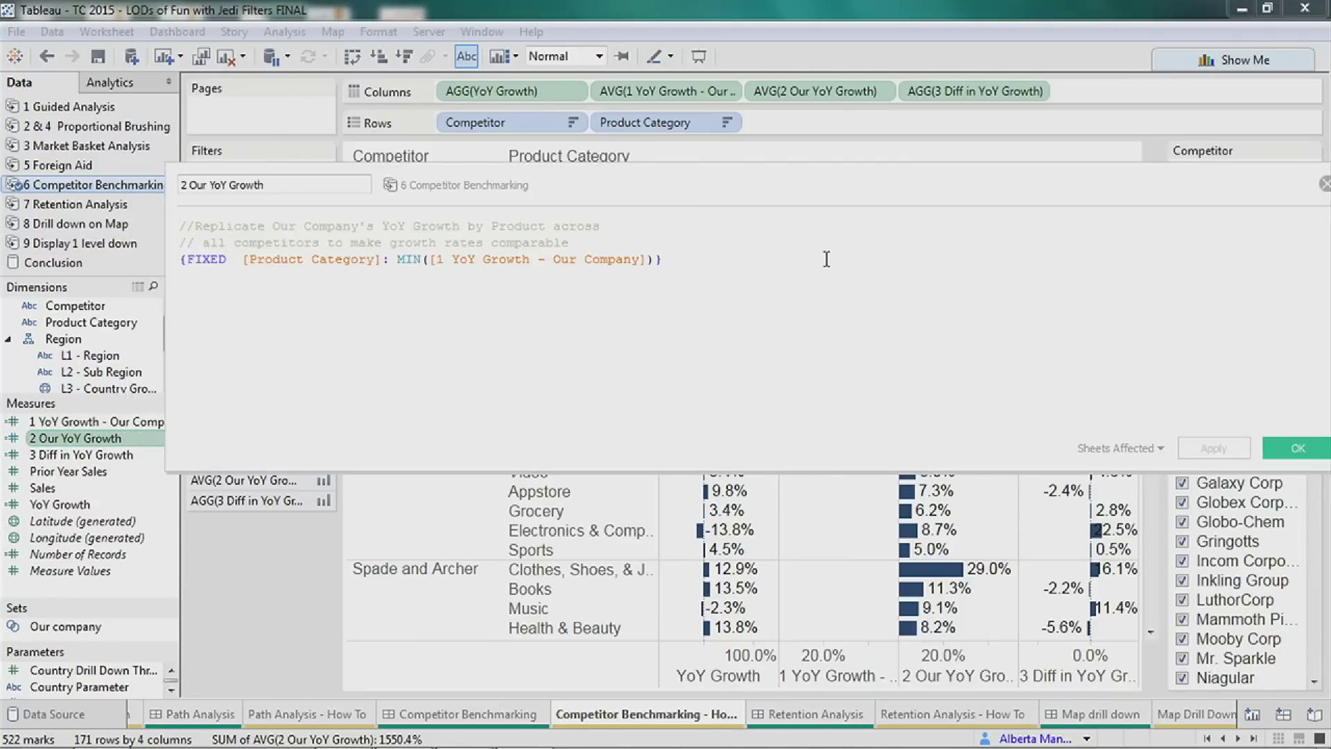
pyautogui.scroll(3, 827, 259)
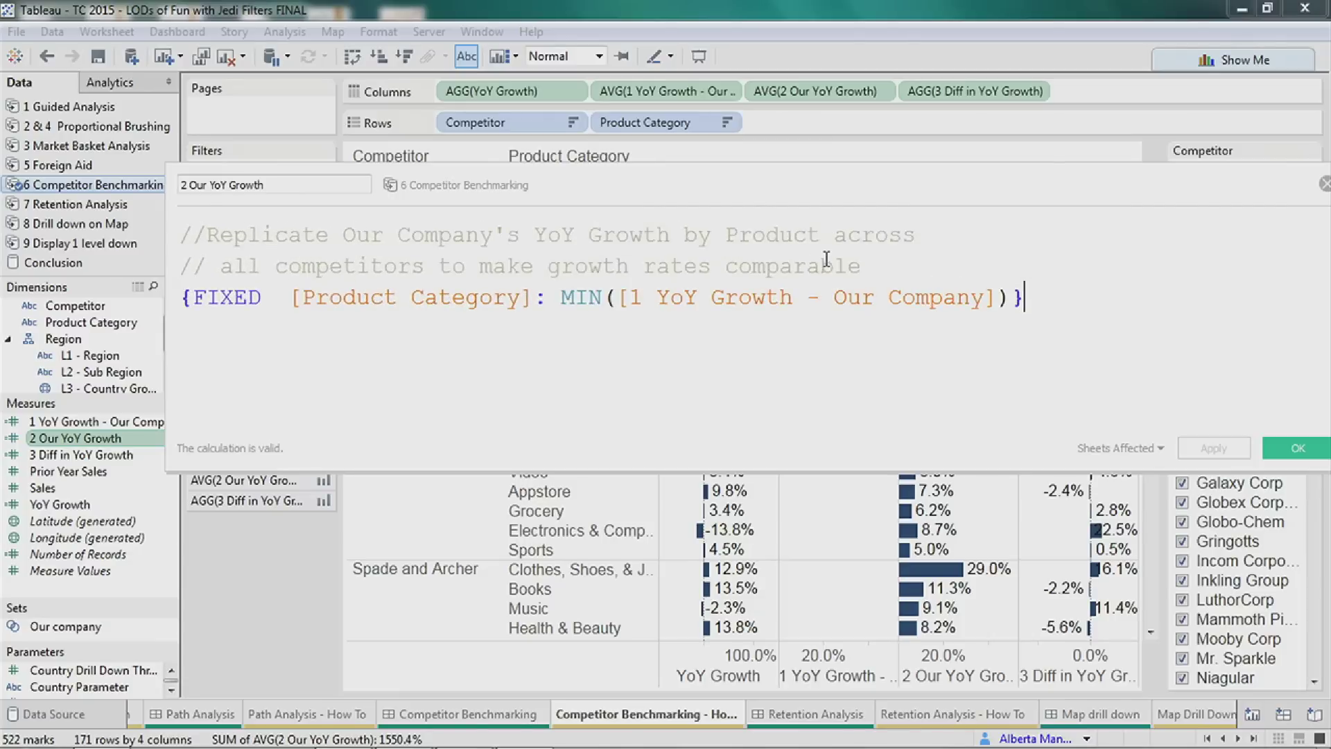
pyautogui.moveTo(788, 198); pyautogui.dragTo(808, 450)
pyautogui.click(514, 548)
pyautogui.moveTo(721, 452); pyautogui.dragTo(716, 502)
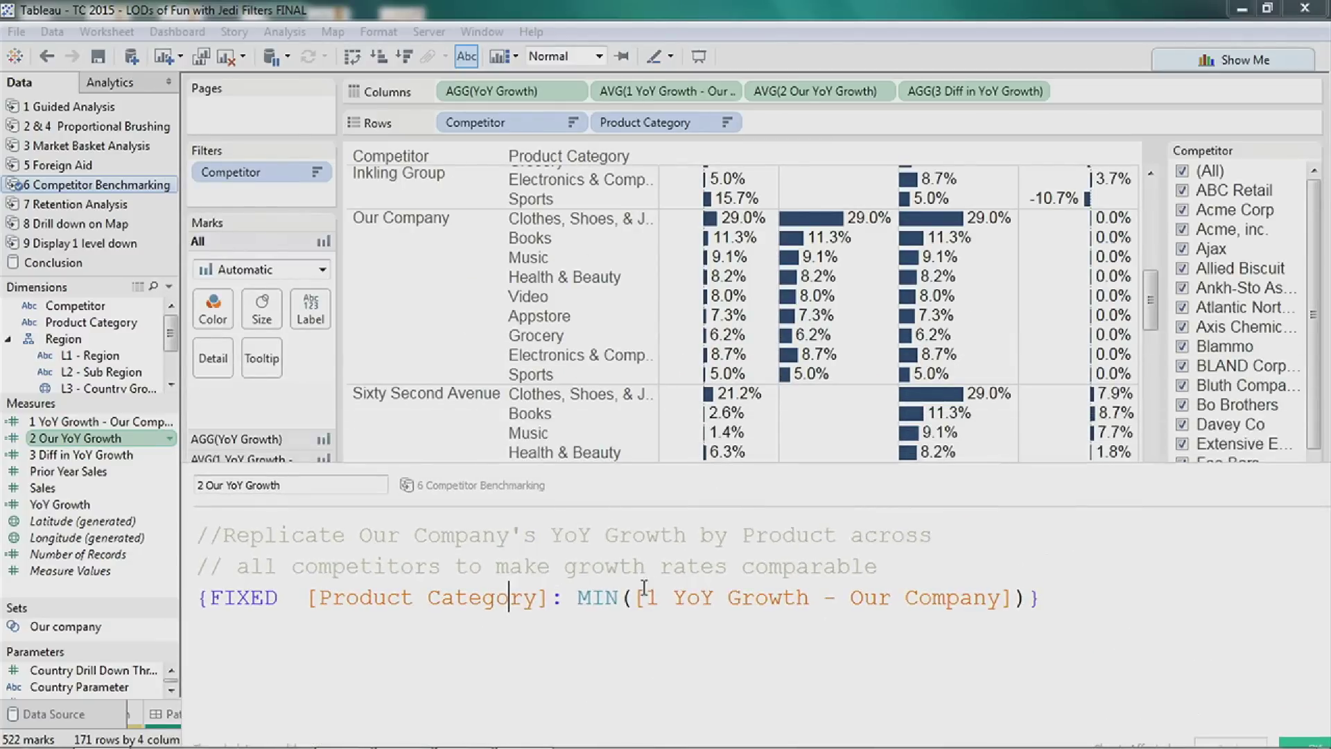
# Highlight Our Company's Clothes, Shoes, & Jewellery row, compare it with Sixty Second Avenue's, and close the 2 Our YoY Growth calculation.
pyautogui.moveTo(821, 228)
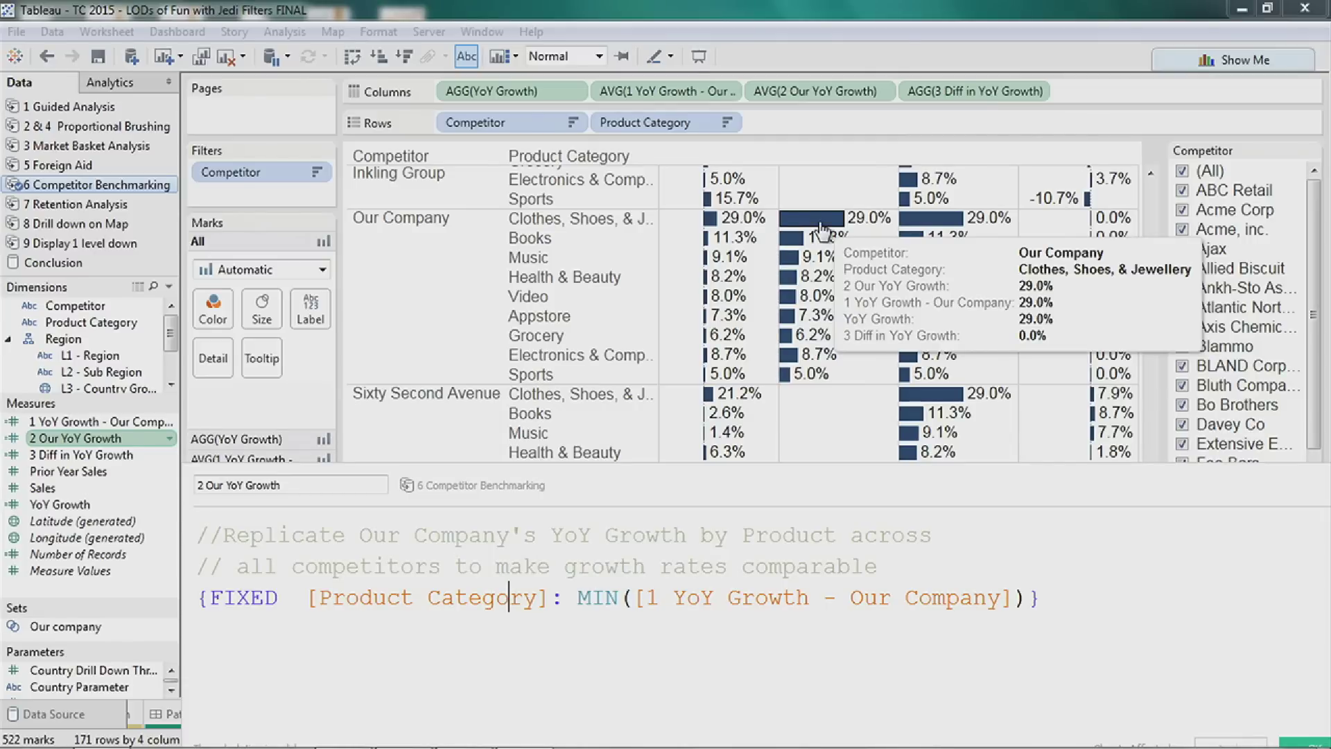
pyautogui.click(596, 218)
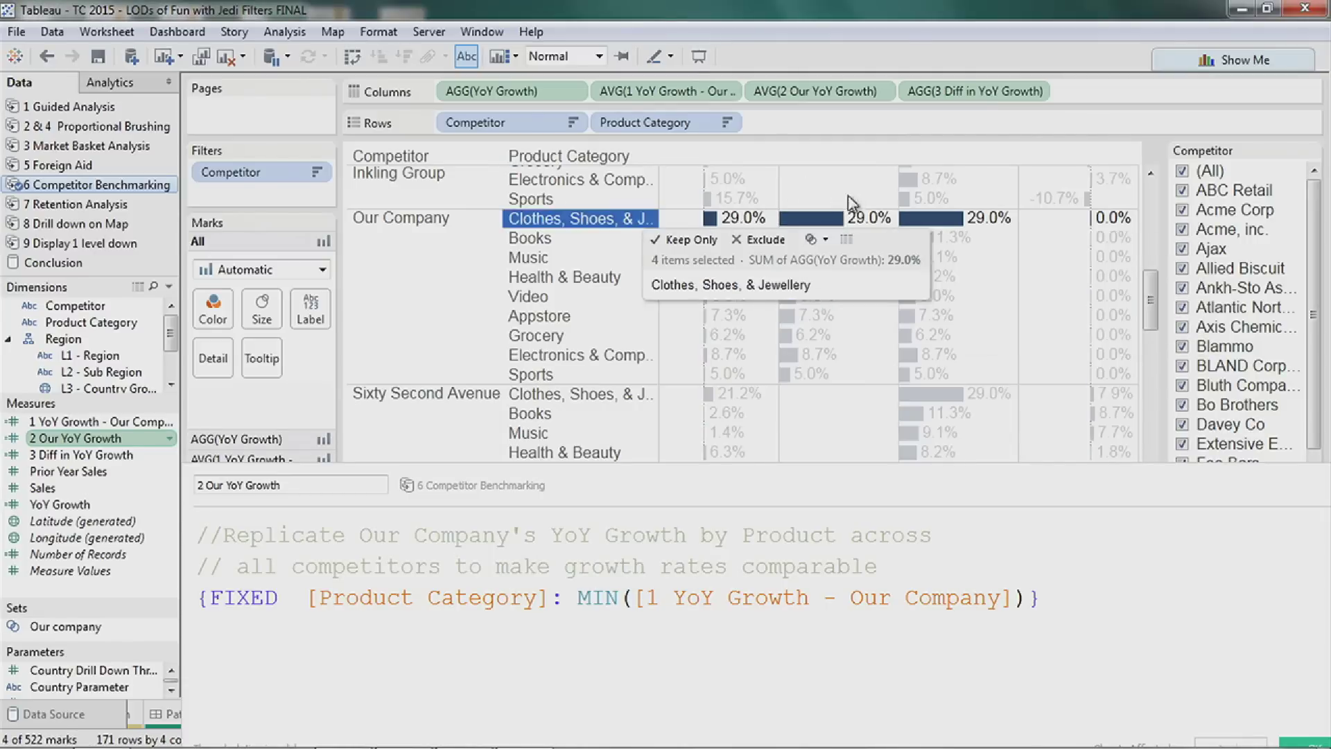
pyautogui.moveTo(836, 225)
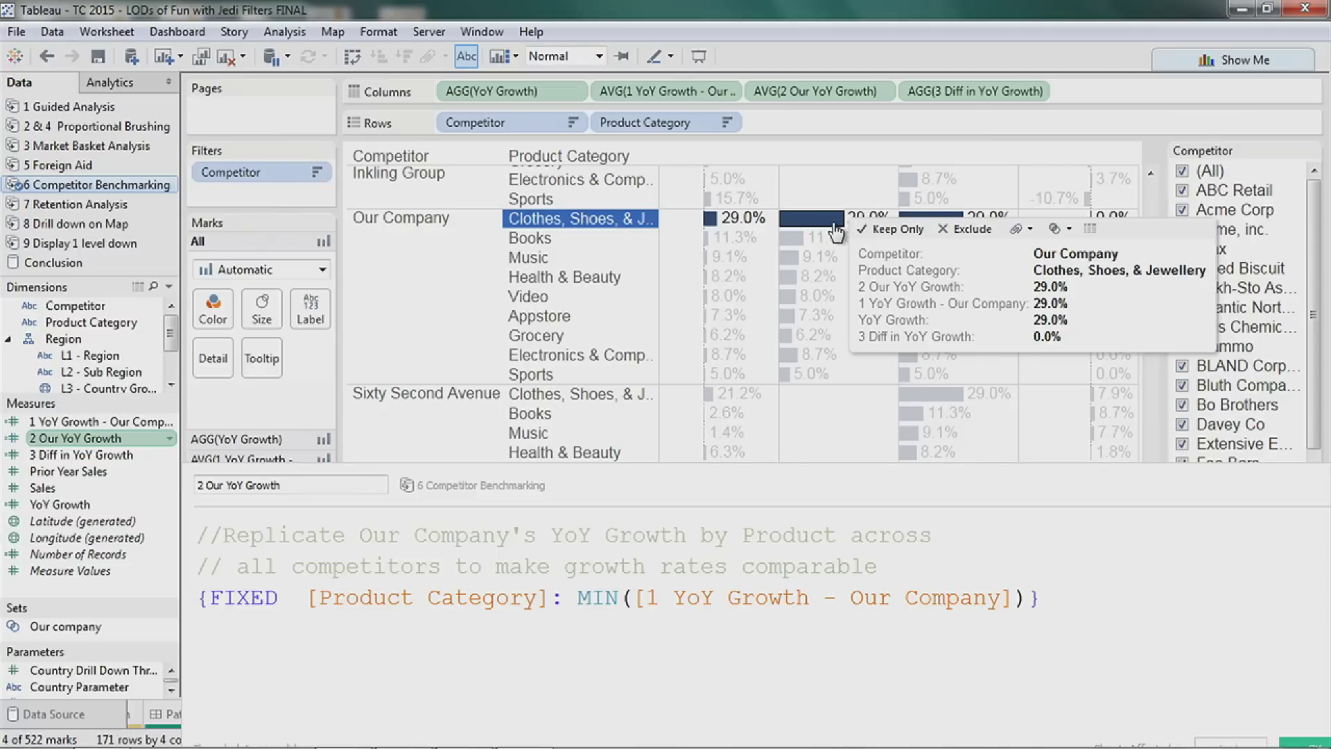
pyautogui.click(847, 396)
pyautogui.moveTo(963, 400)
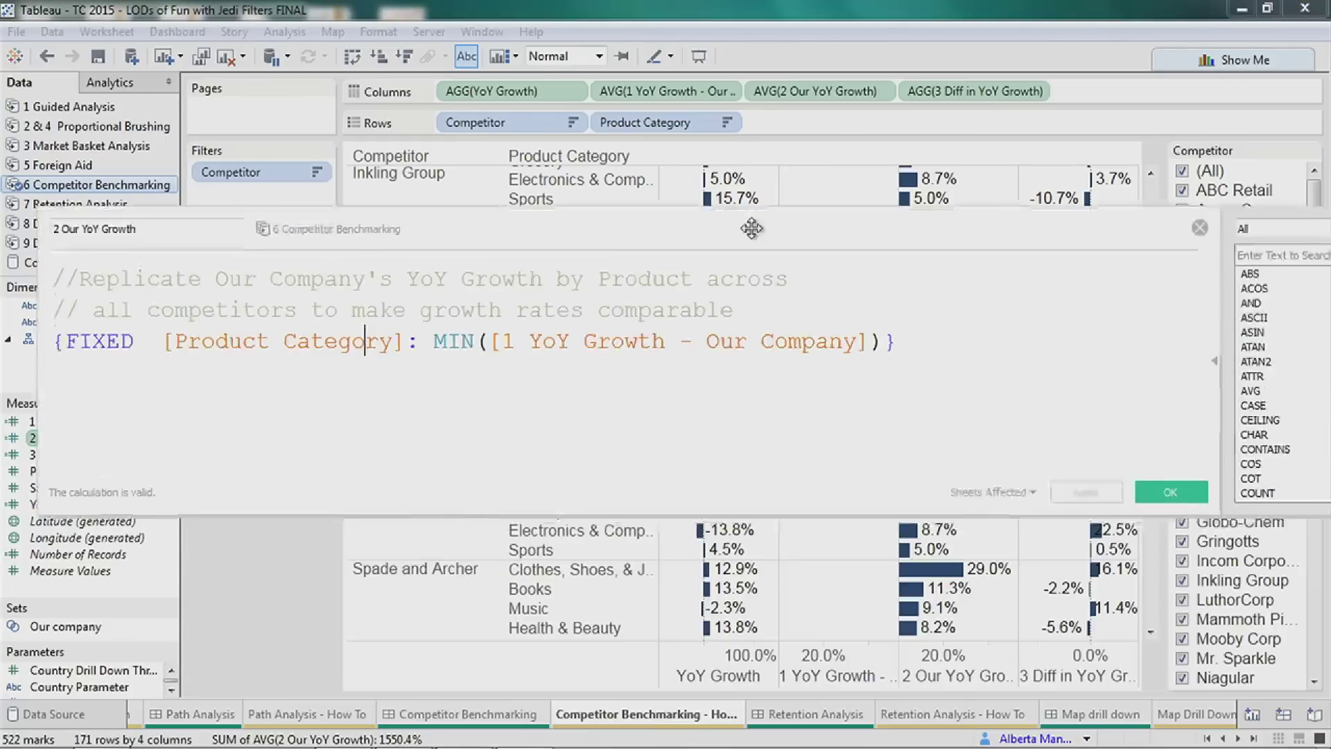
pyautogui.click(1171, 492)
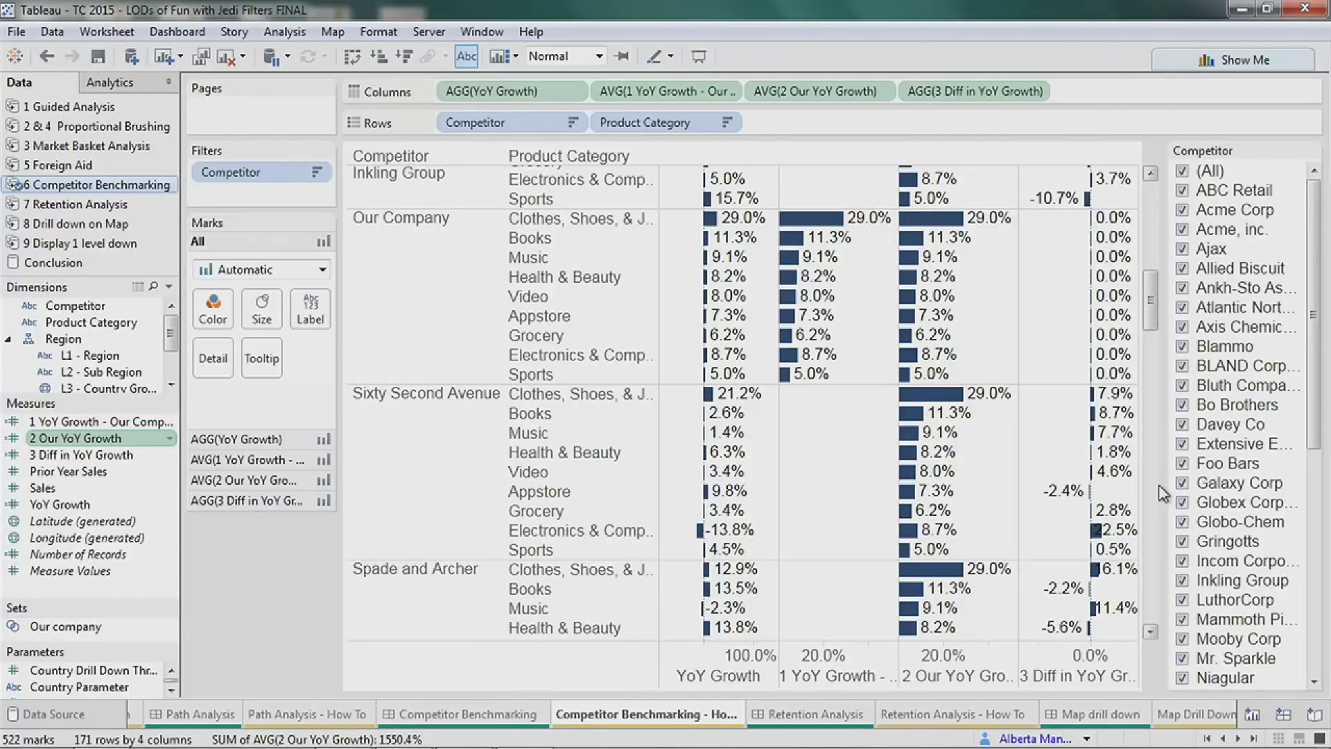
# Filter the sheet to Allied Biscuit alone, inspect its 3 Diff in YoY Growth bar, and include all competitors again.
pyautogui.click(1181, 171)
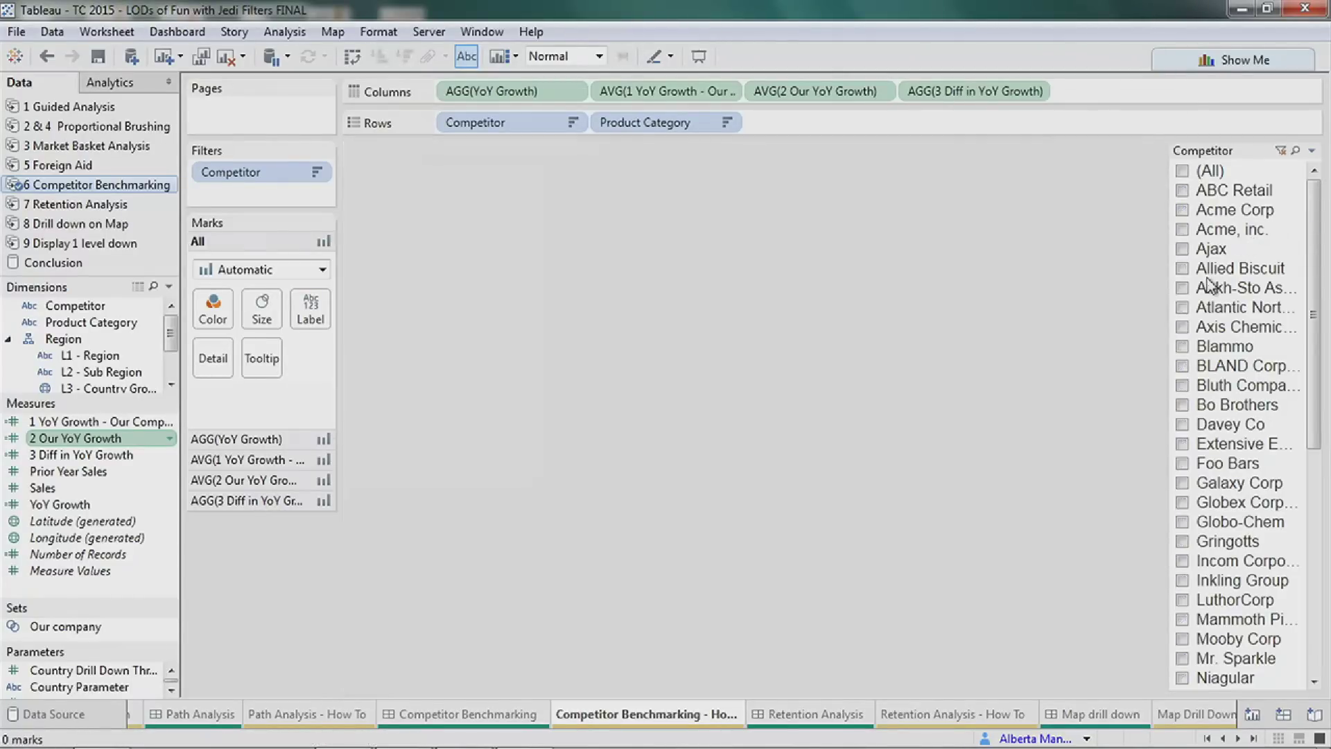
pyautogui.click(1181, 270)
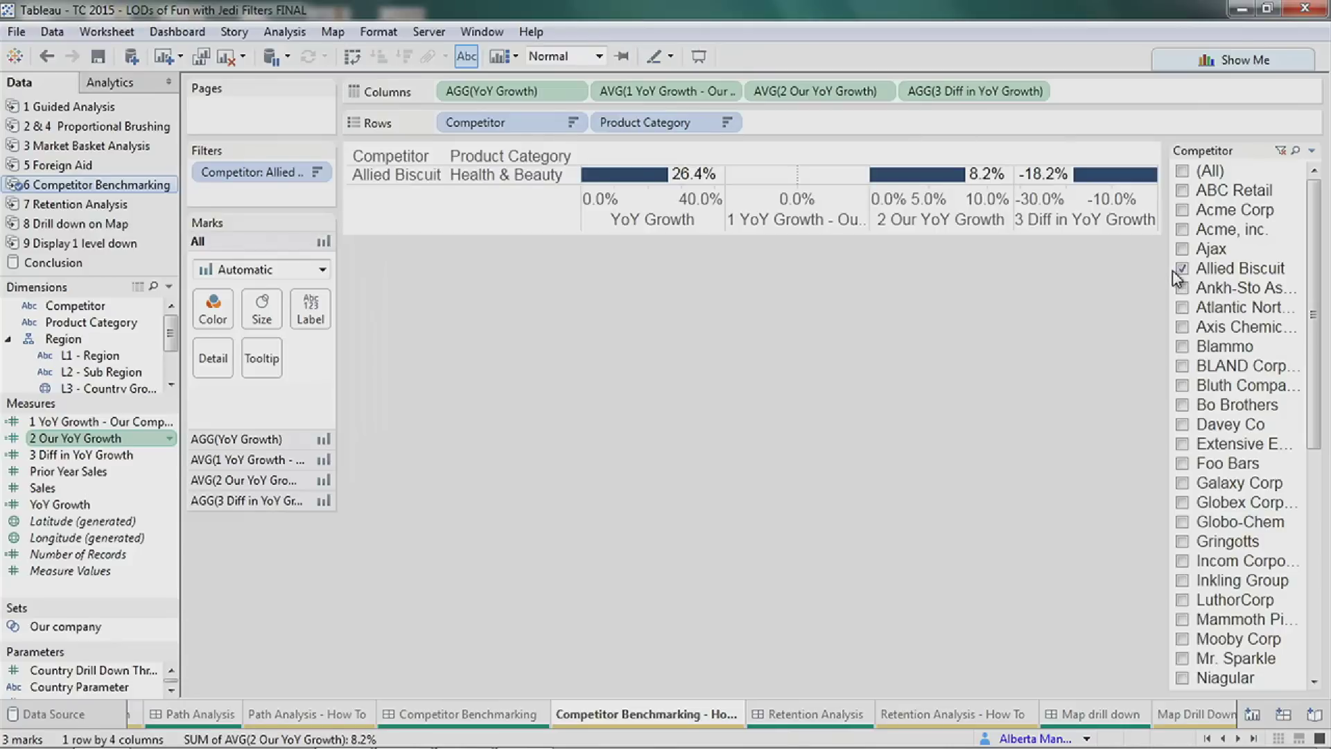
pyautogui.moveTo(1092, 184)
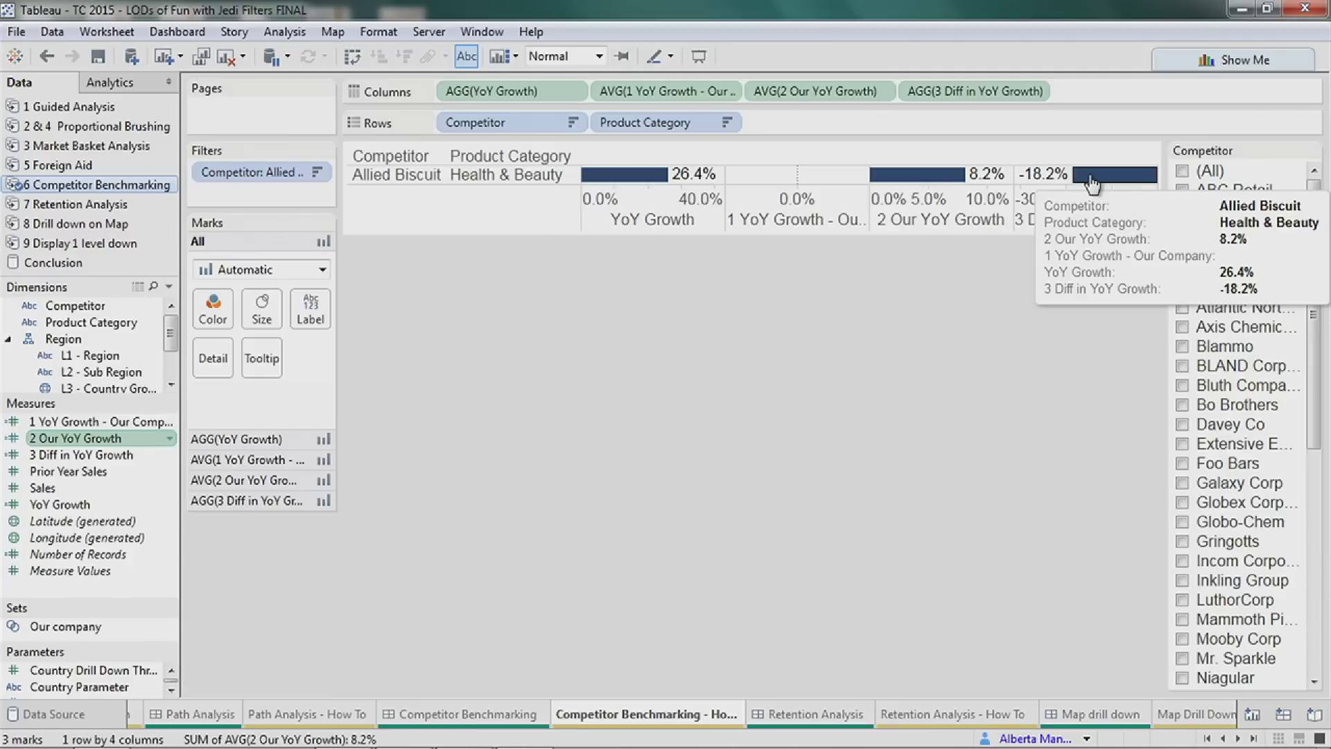
pyautogui.click(1182, 172)
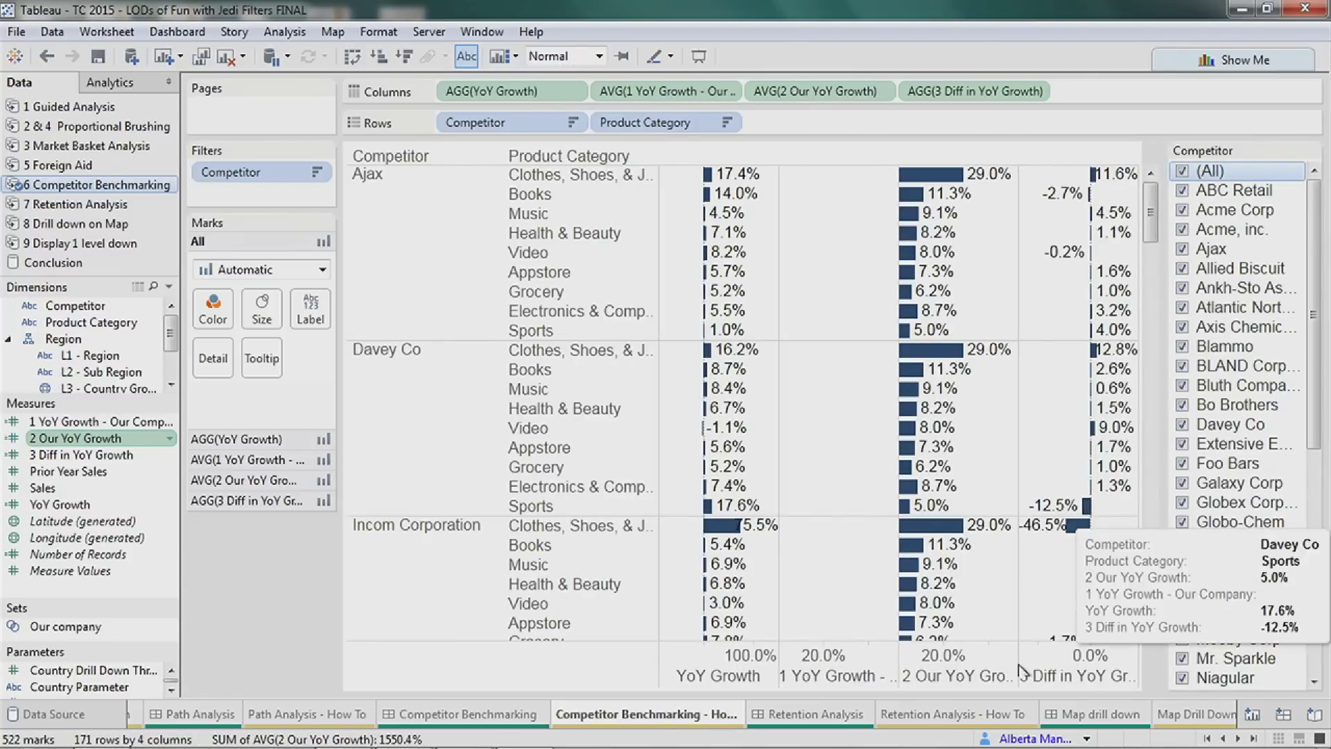
# Open the Retention Analysis dashboard.
pyautogui.click(1238, 739)
pyautogui.click(1238, 738)
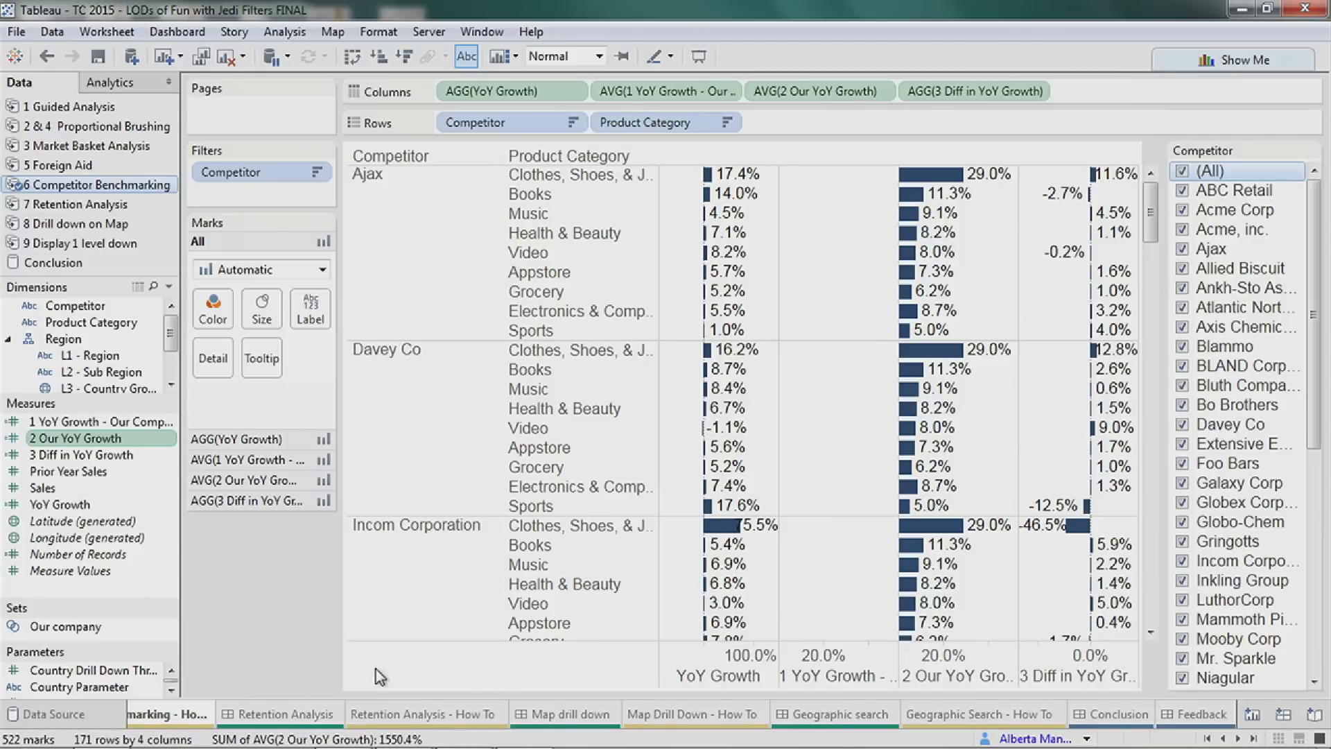
pyautogui.click(277, 716)
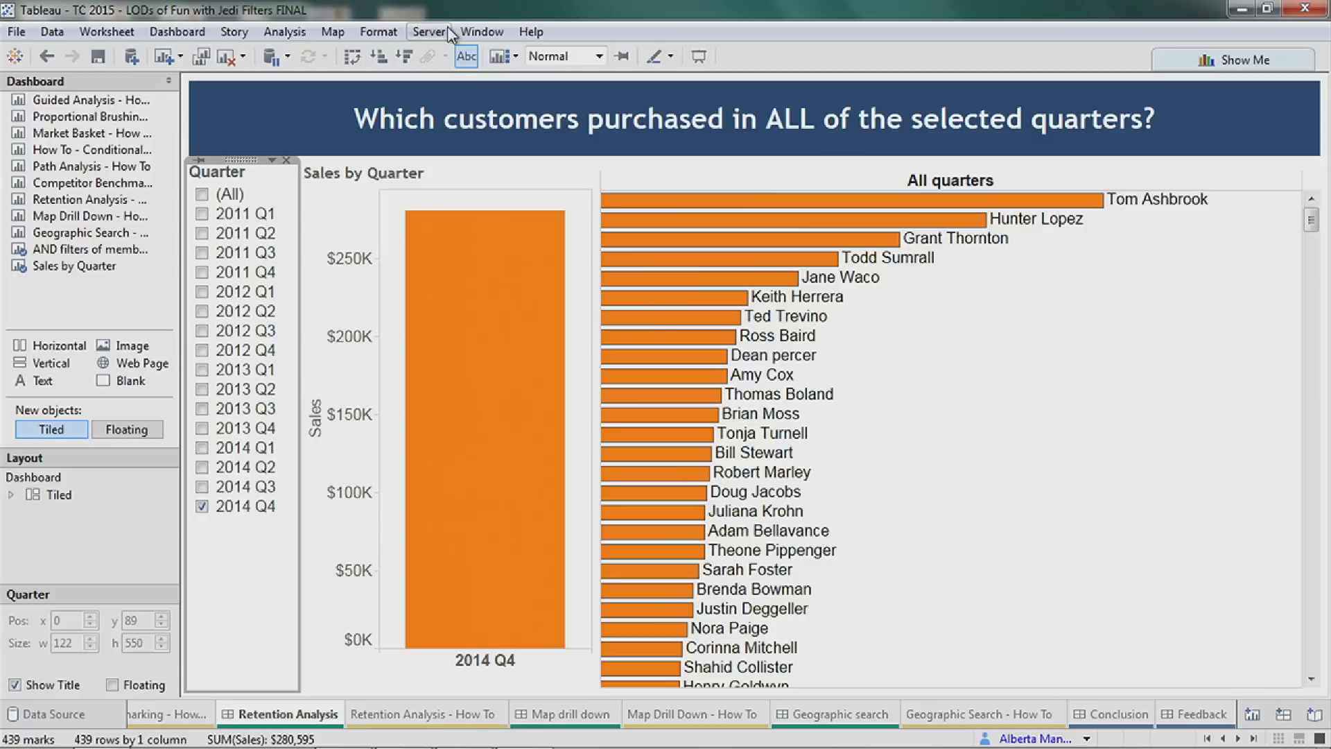
# Add 2014 Q3, Q2 and Q1 to the Quarter filter, and try adding 2013 Q4 before excluding it again.
pyautogui.click(203, 487)
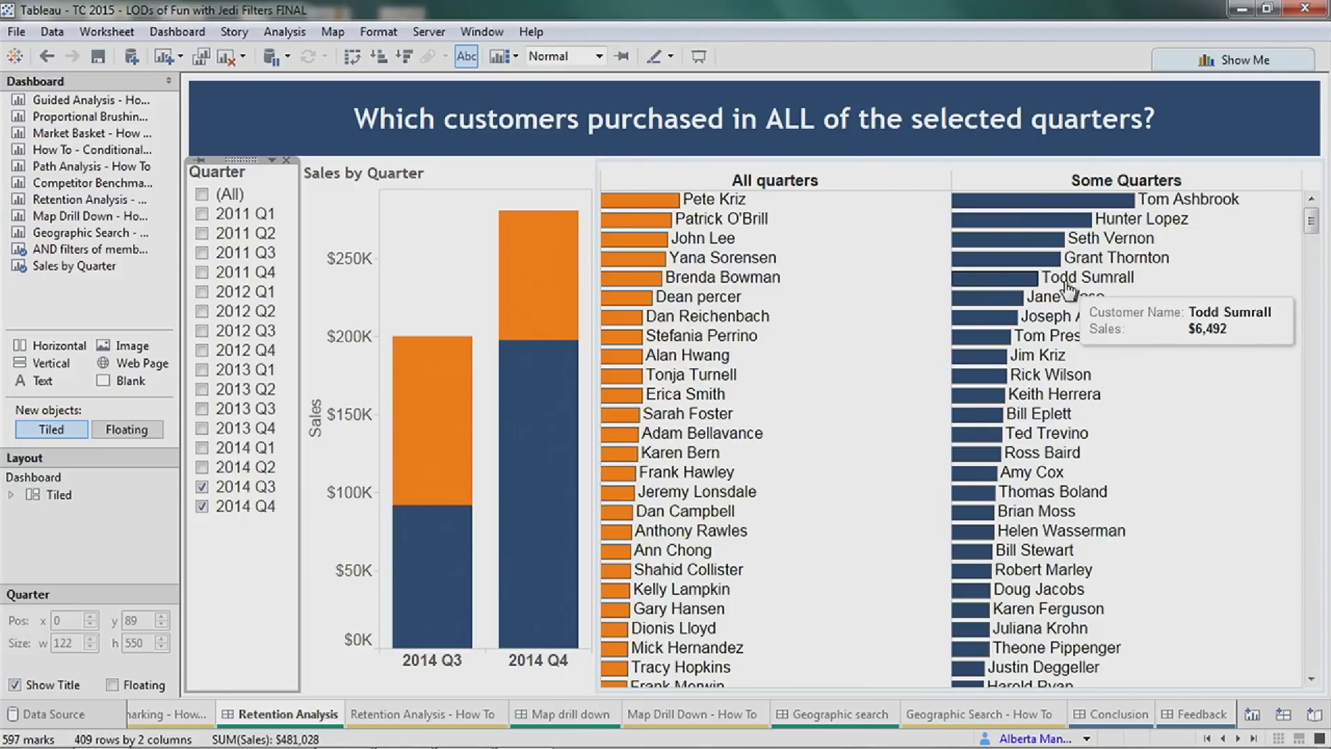
pyautogui.click(201, 466)
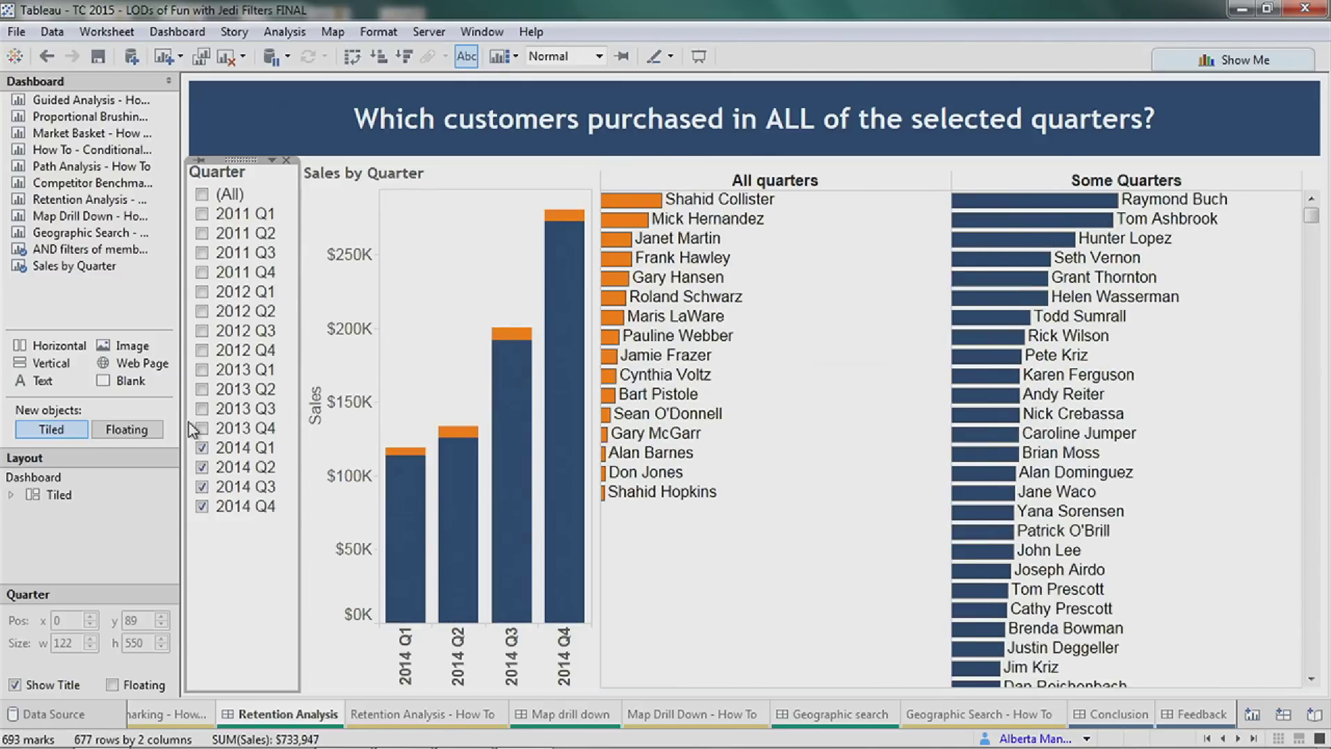
pyautogui.click(201, 428)
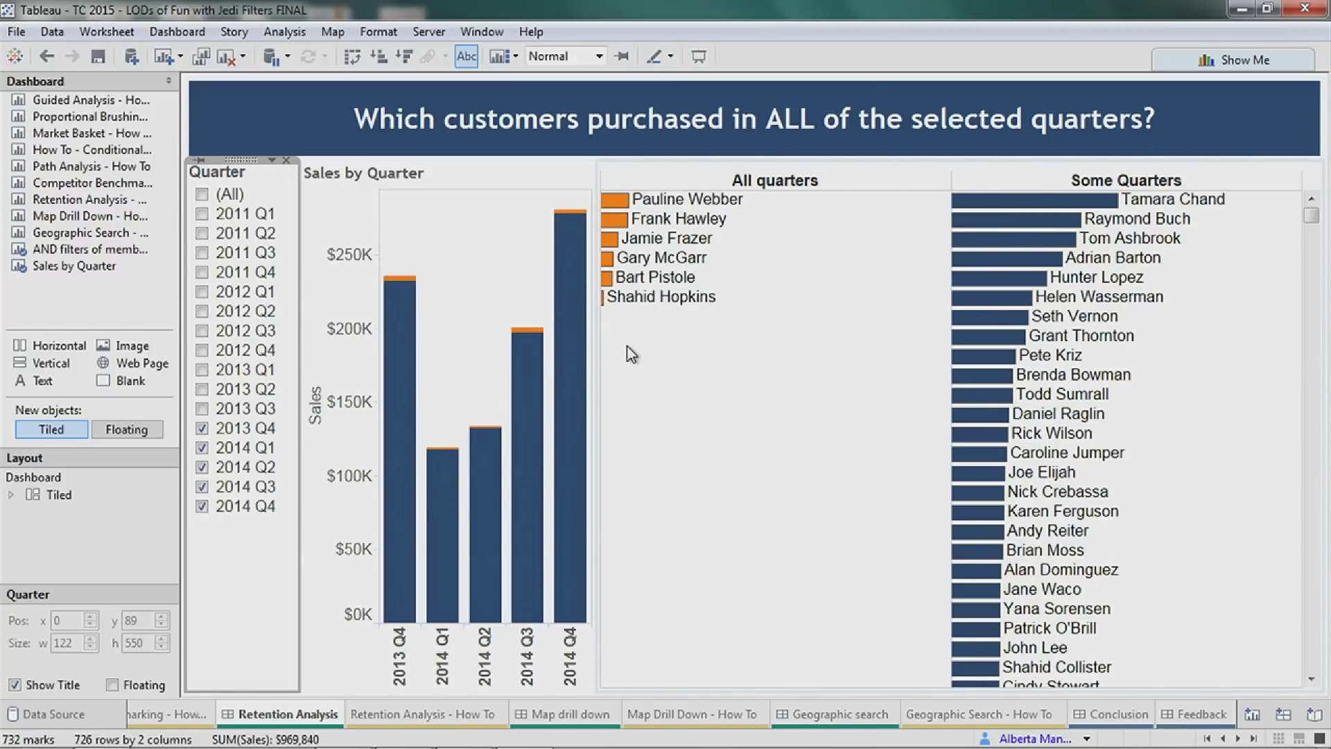
pyautogui.click(207, 430)
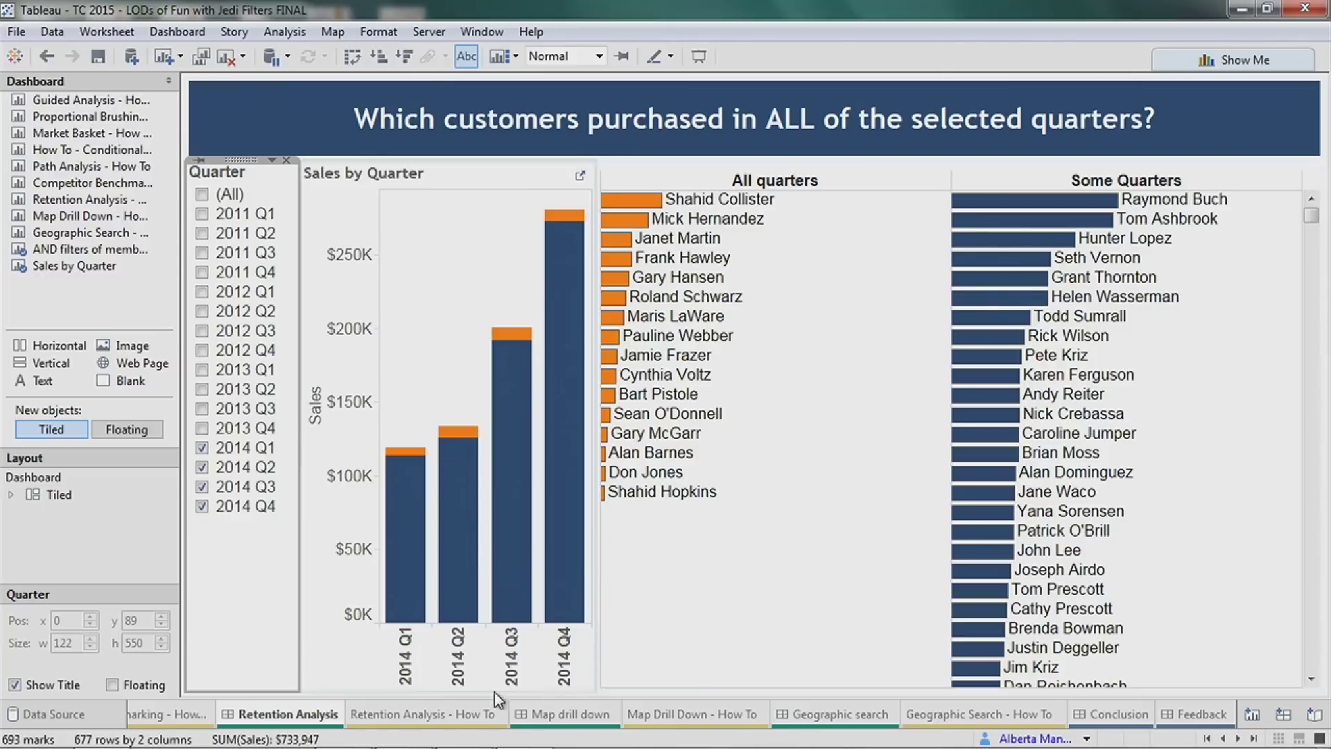
# On the Retention Analysis how-to sheet, add {COUNTD([Order Date (Quarters)])} as the second column measure and turn on mark labels.
pyautogui.click(478, 714)
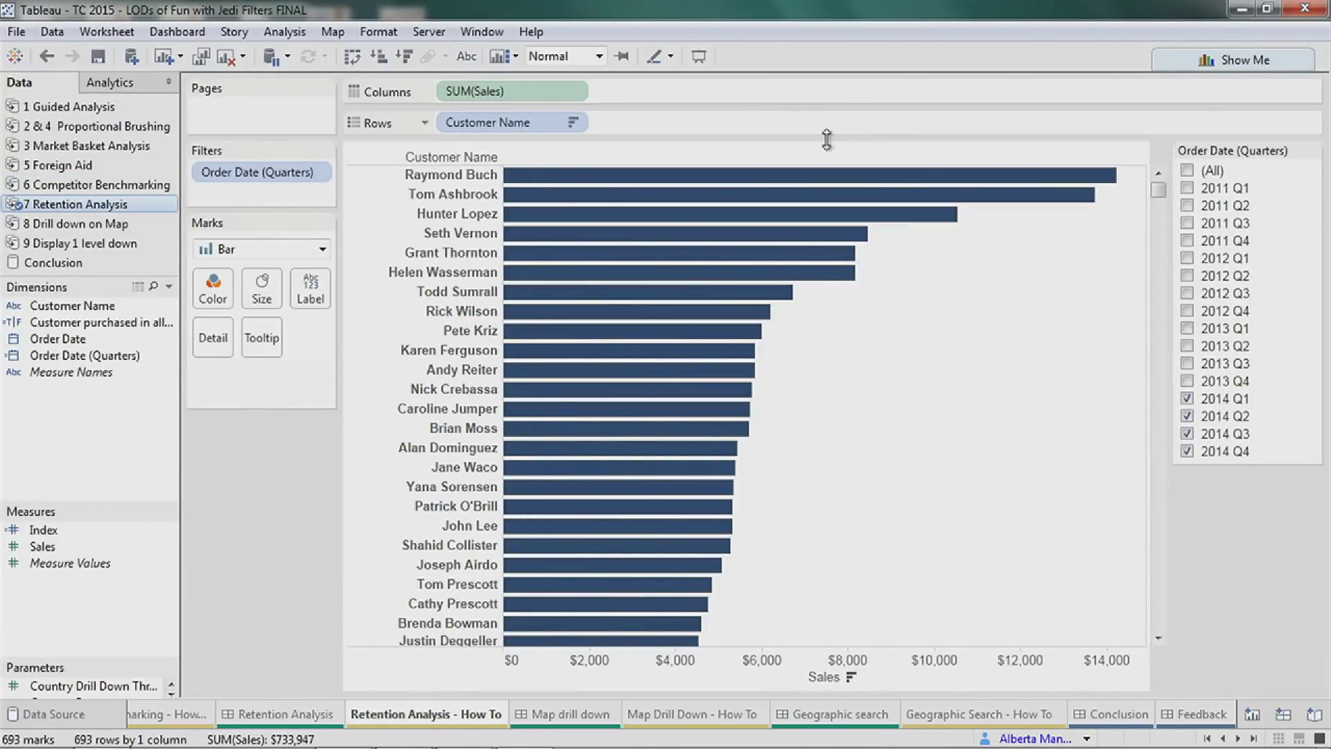
pyautogui.doubleClick(679, 91)
pyautogui.write('{')
pyautogui.moveTo(671, 92); pyautogui.dragTo(511, 77)
pyautogui.click(650, 91)
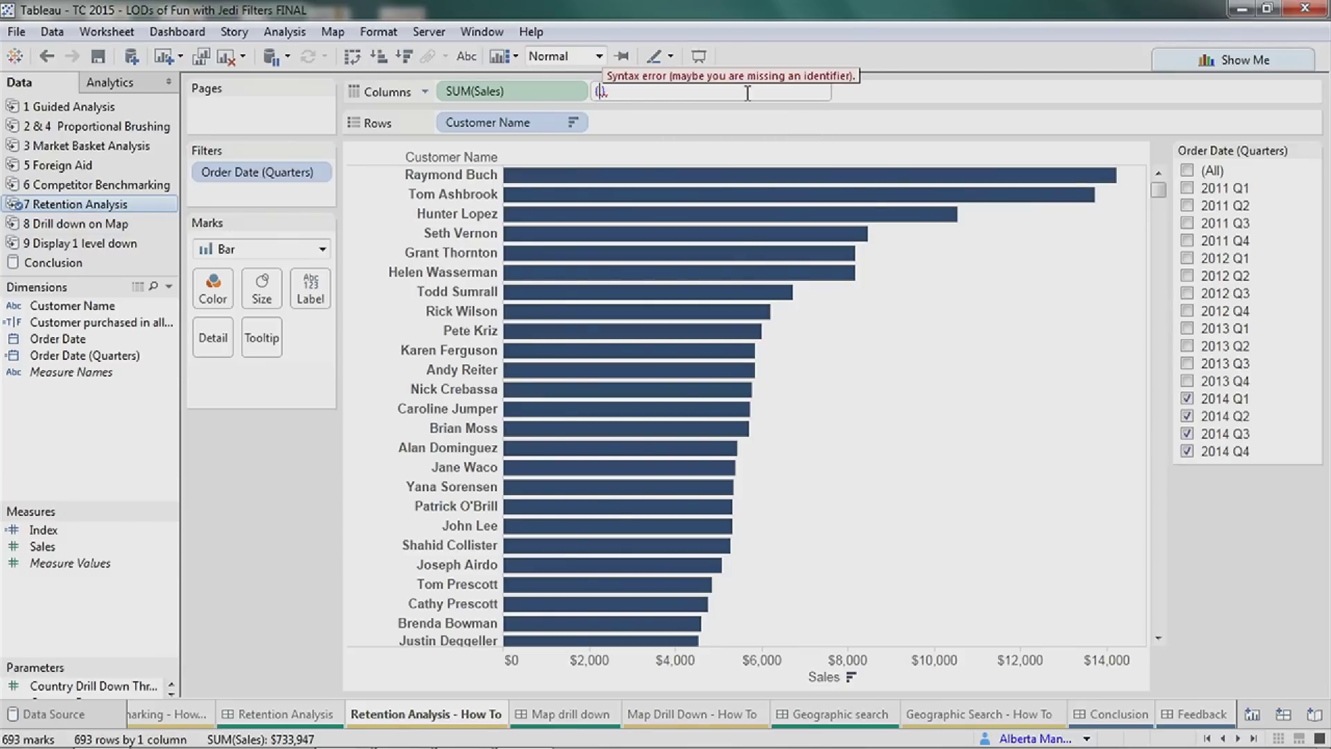
pyautogui.write('countd')
pyautogui.press('Return')
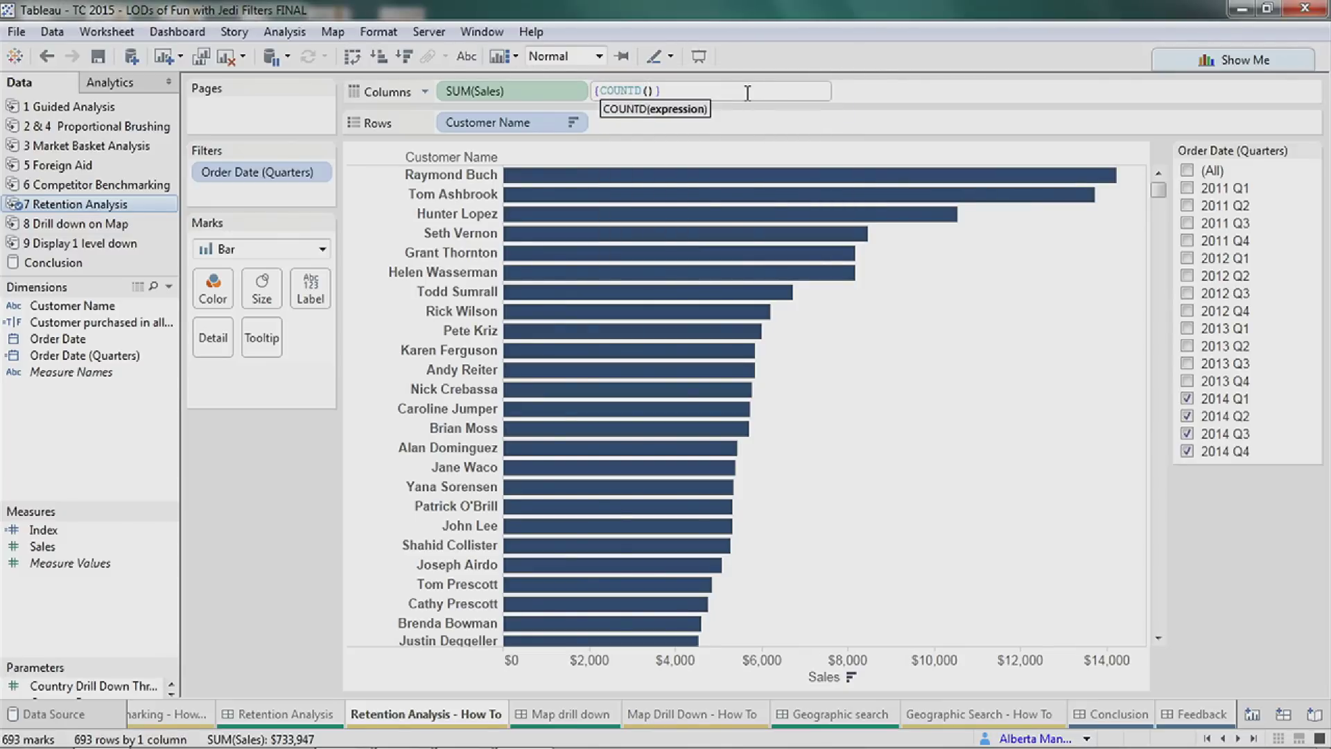
pyautogui.write('order')
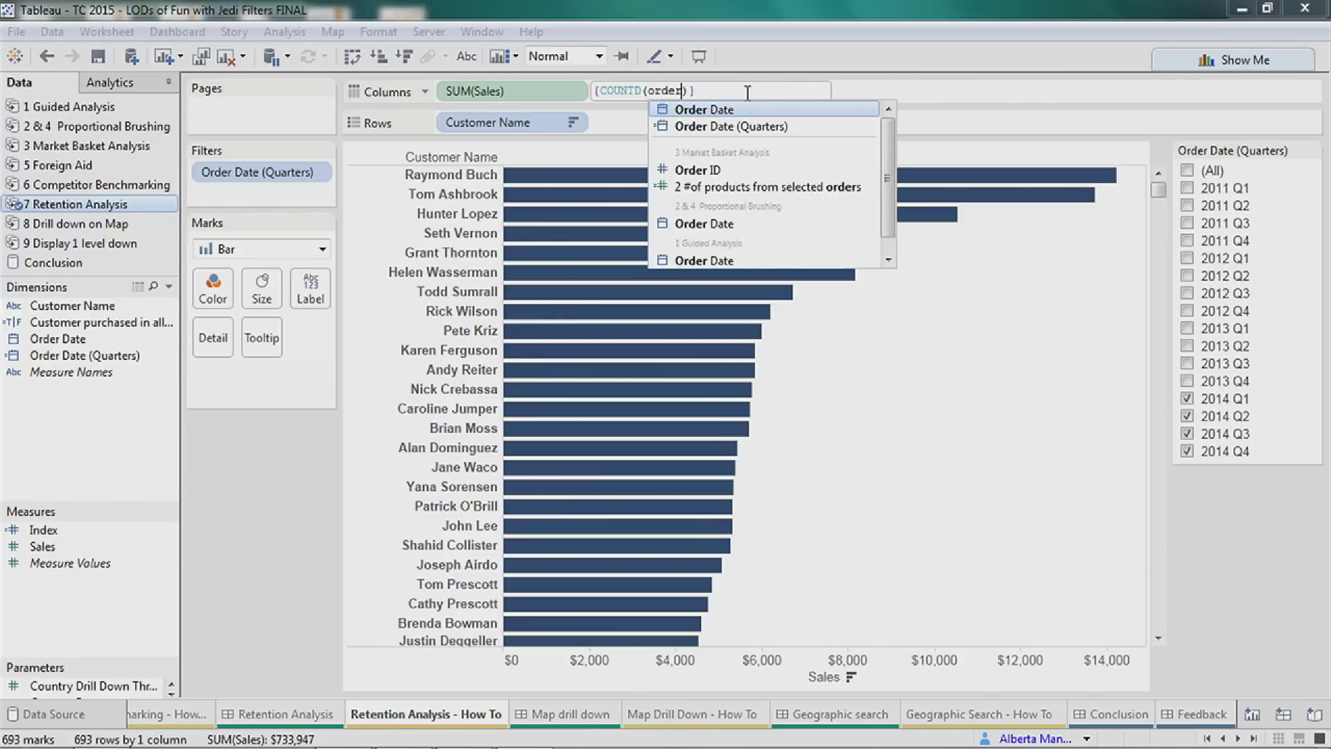
pyautogui.click(734, 129)
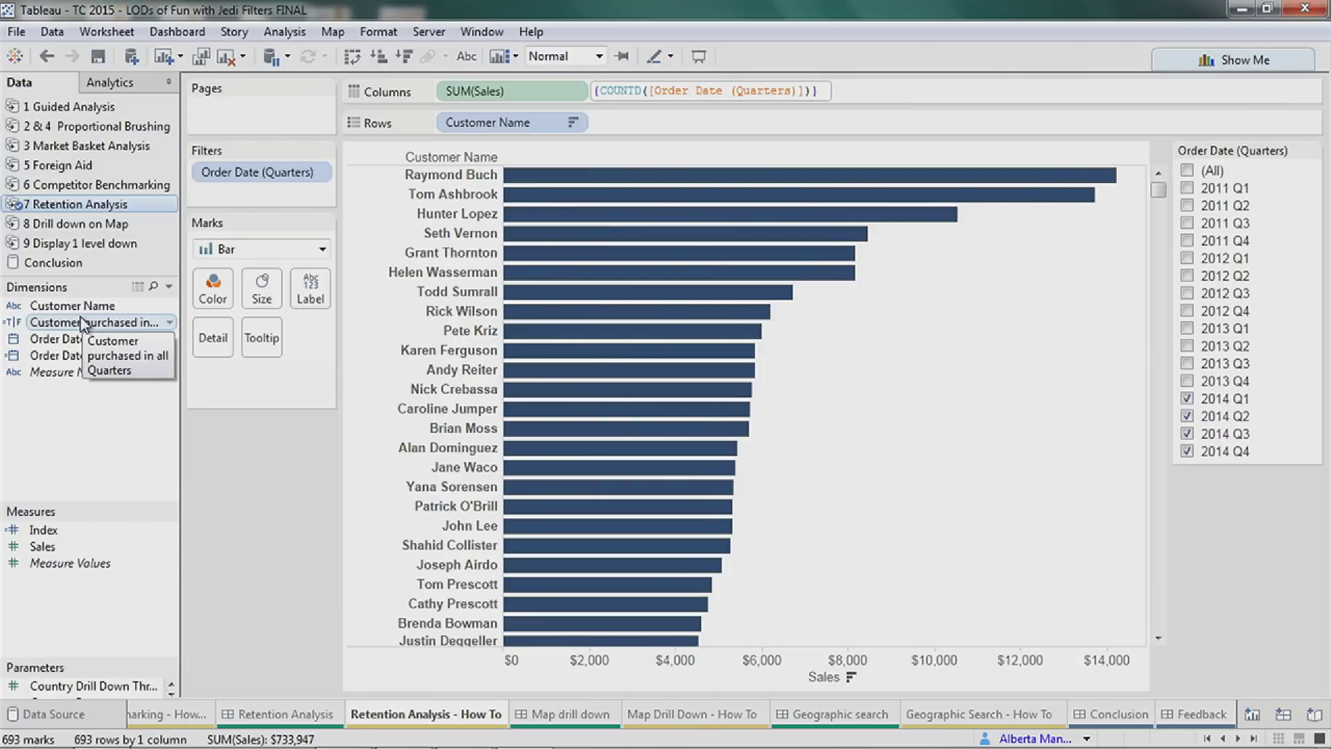
pyautogui.press('Return')
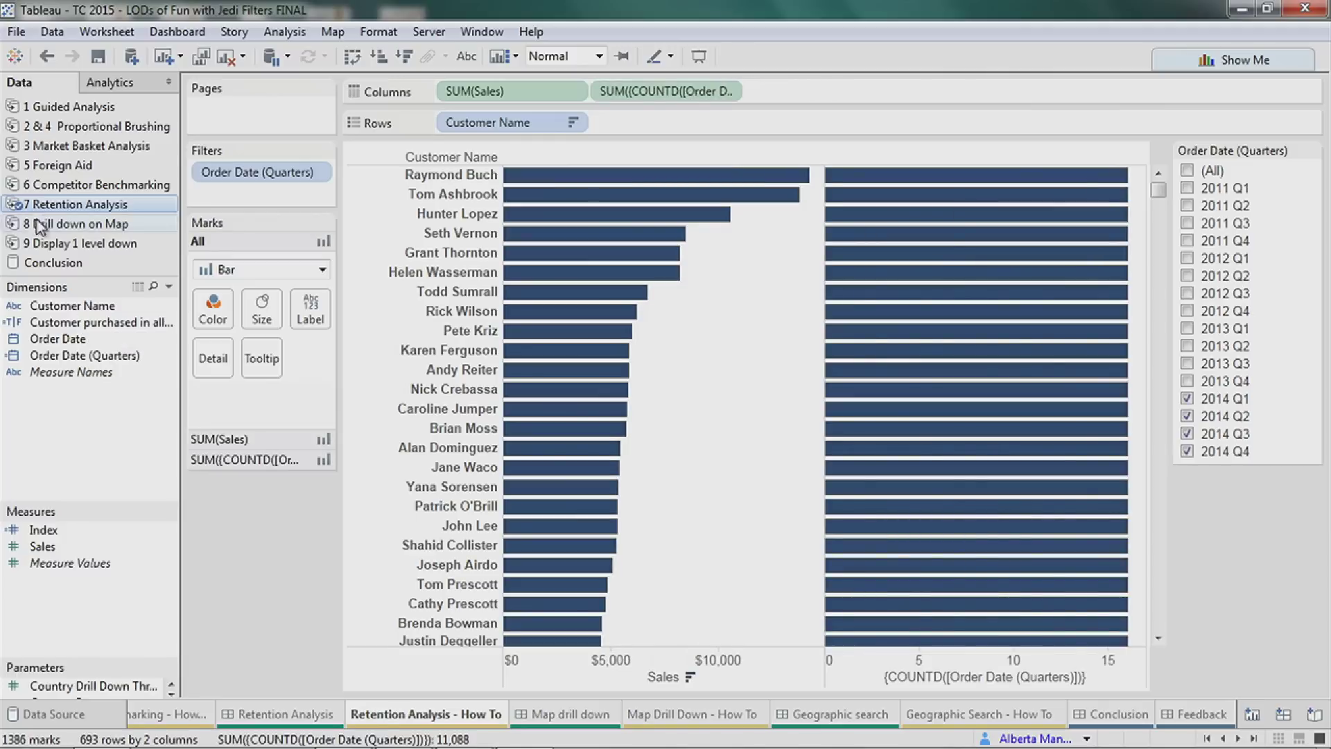
pyautogui.click(467, 56)
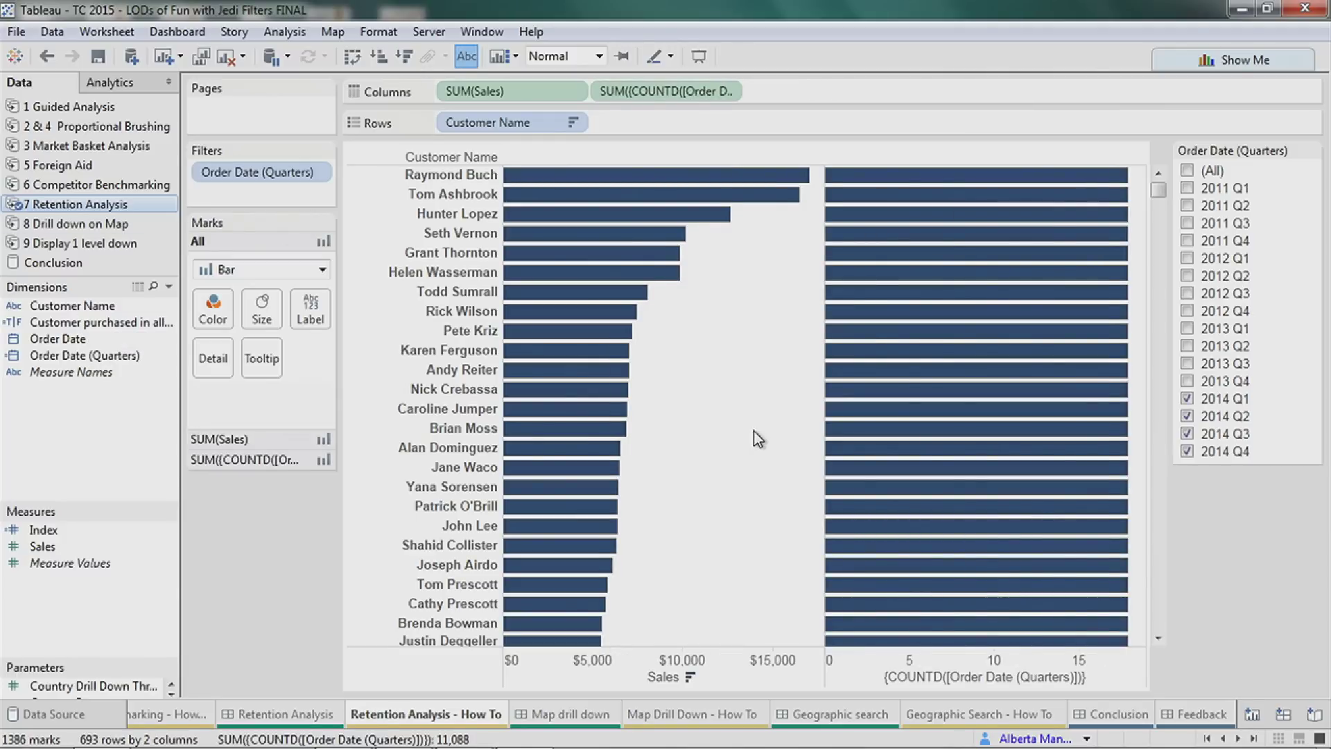
# Inspect the top customer's quarter count bar and add the Order Date (Quarters) filter to context.
pyautogui.moveTo(1086, 189)
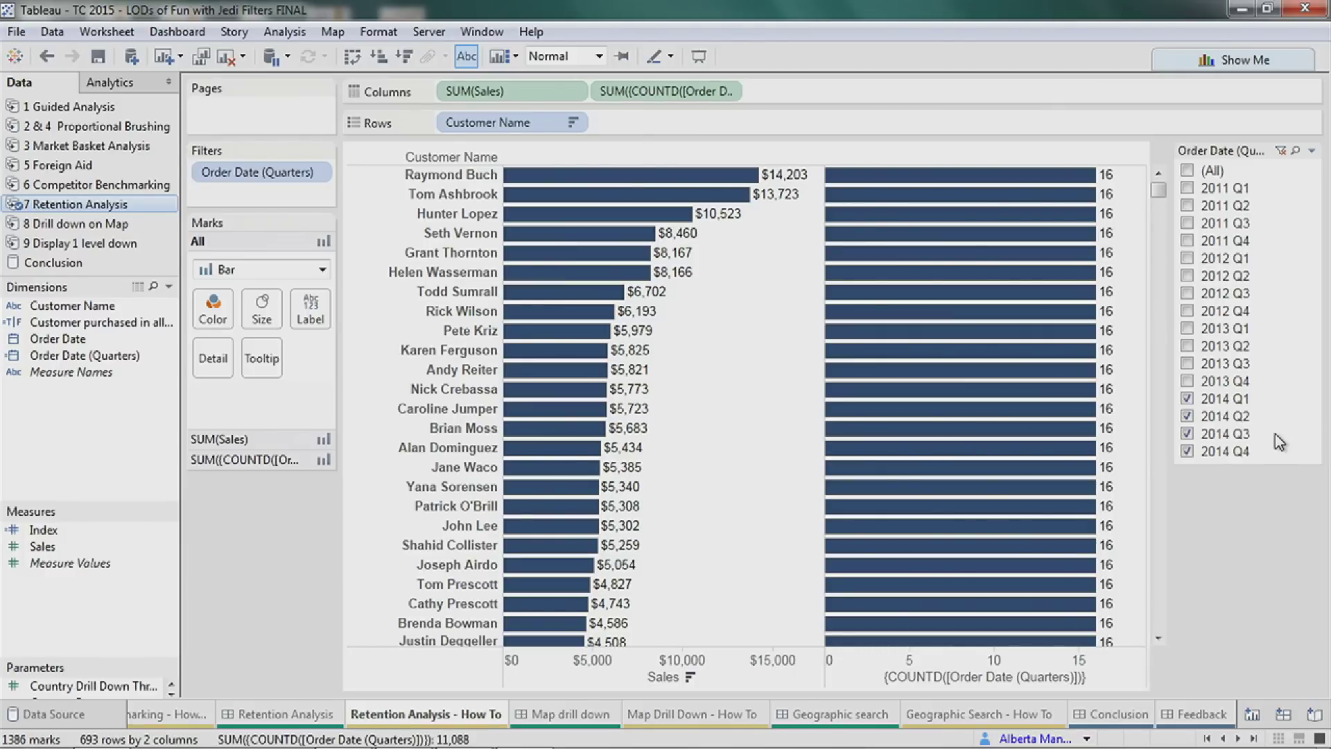
pyautogui.moveTo(983, 185)
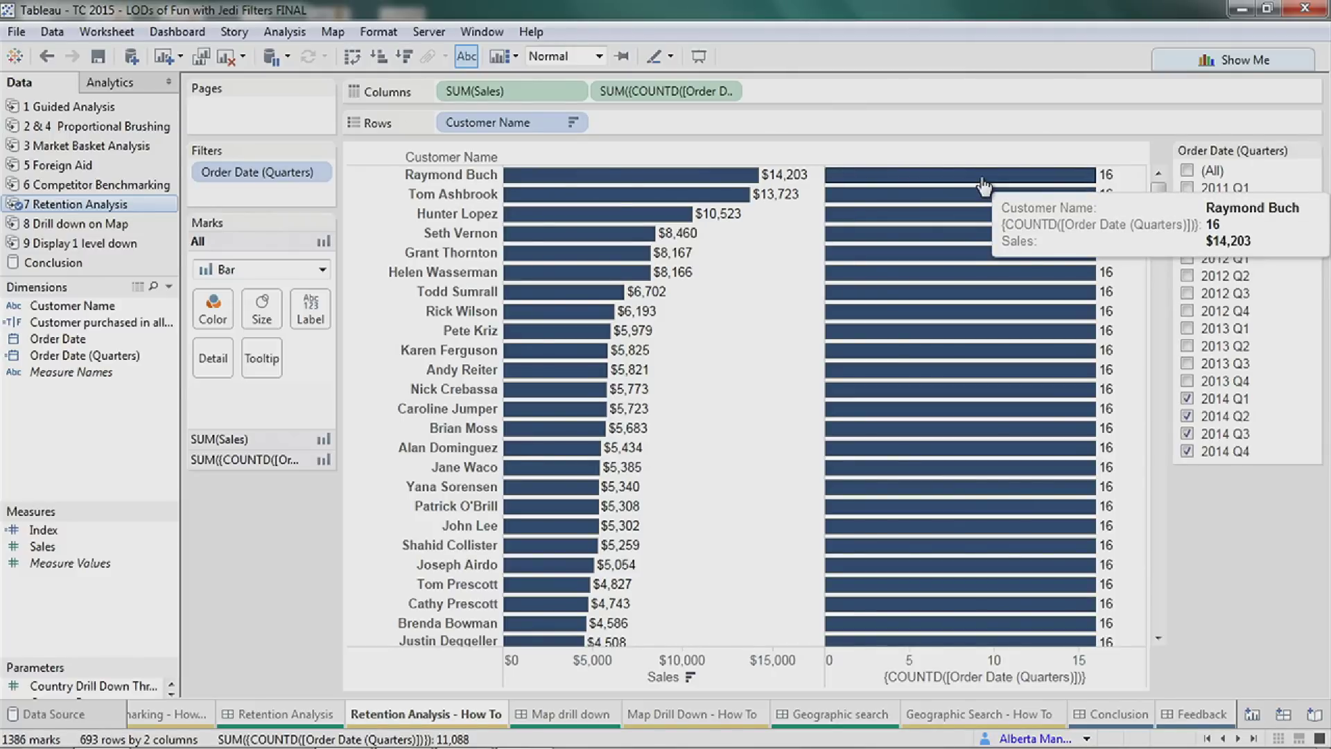
pyautogui.click(321, 172)
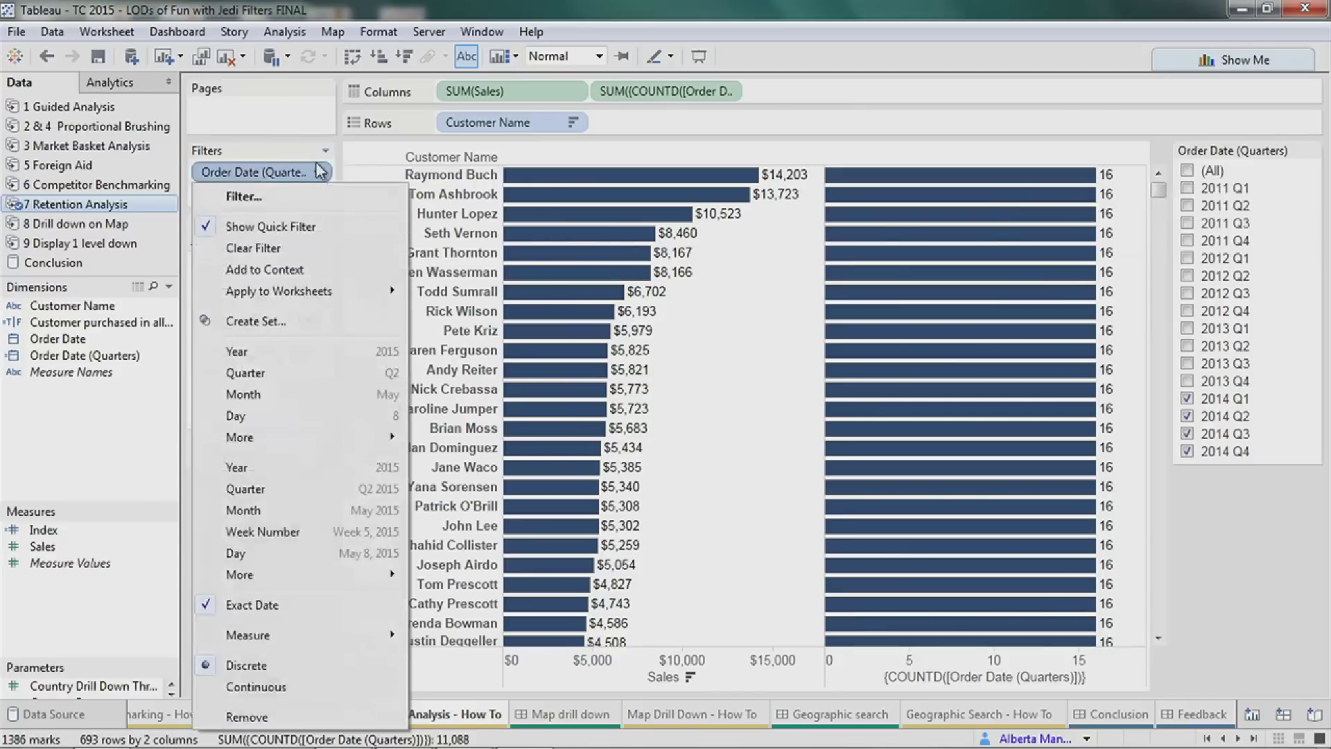
pyautogui.click(295, 270)
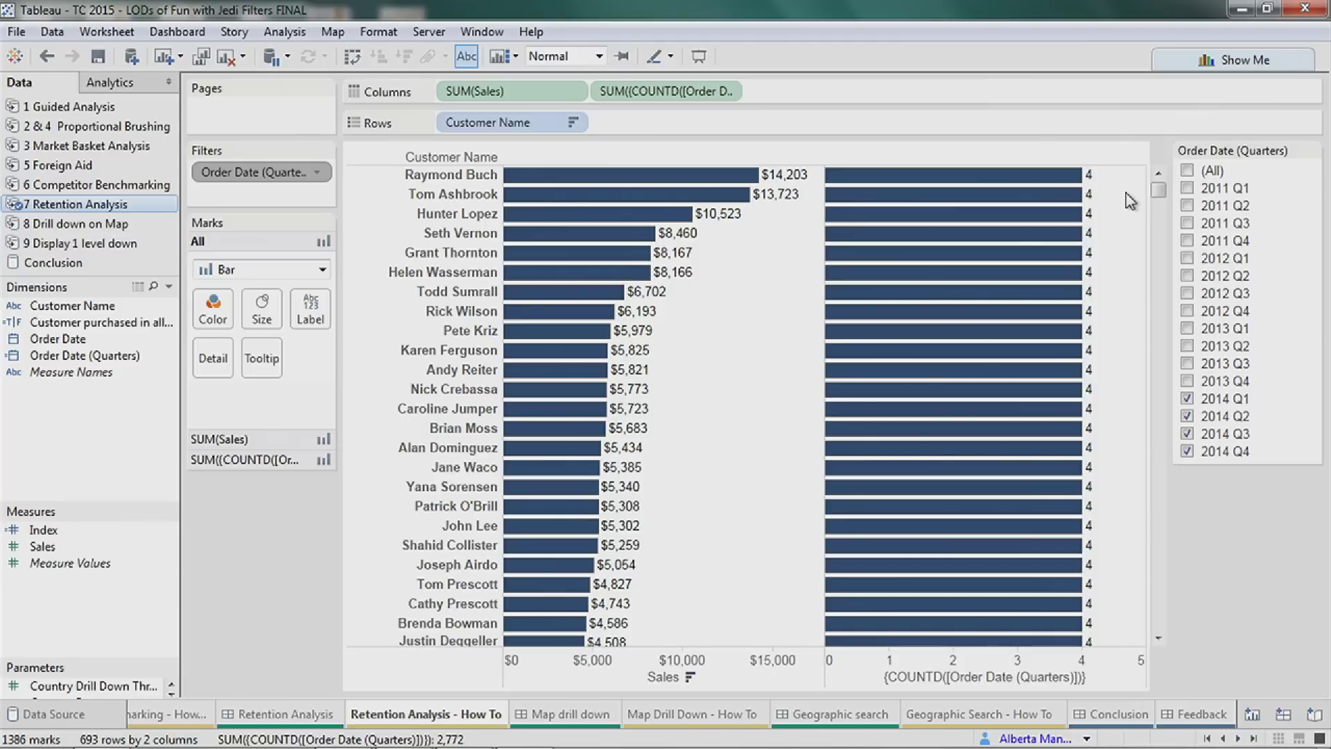
# Start a third calculation on Columns with the expression {FIXED [Customer Name]: }.
pyautogui.doubleClick(794, 90)
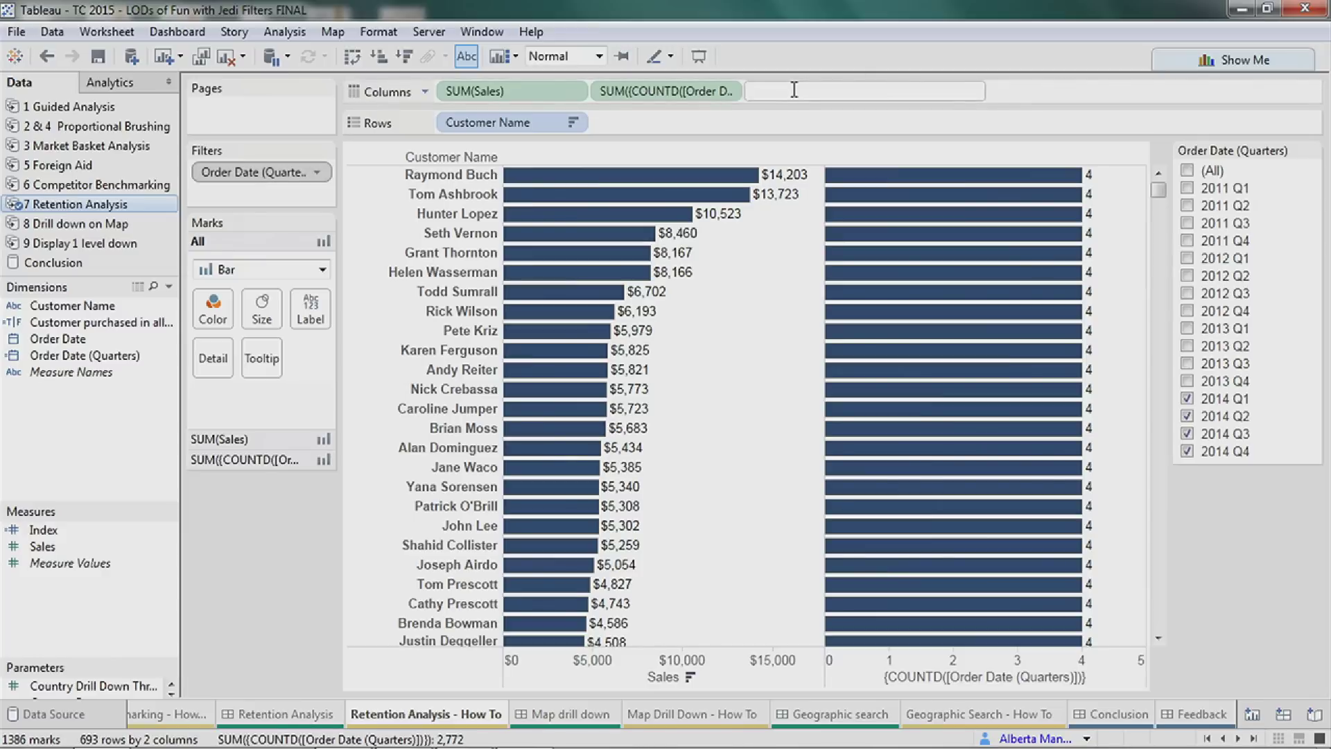
pyautogui.write('{}')
pyautogui.write('fi')
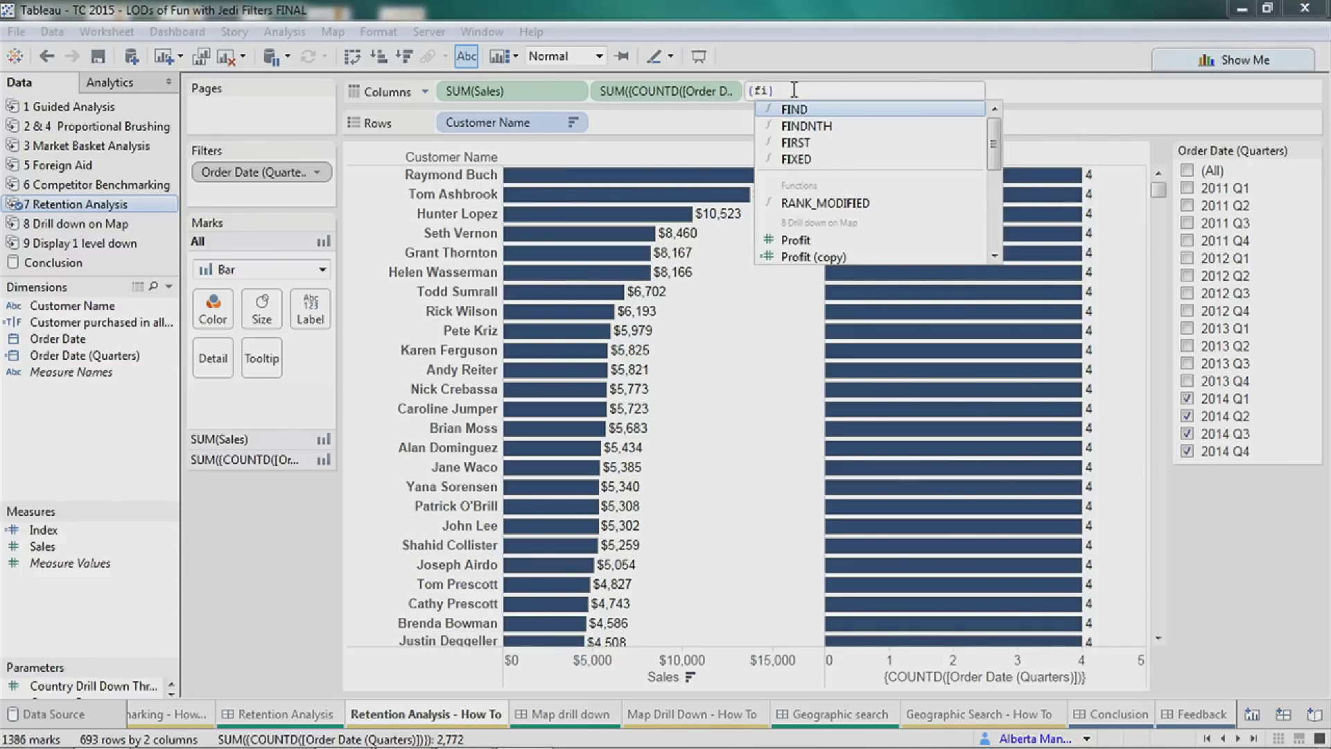
pyautogui.press('Down')
pyautogui.press('Down')
pyautogui.press('Down')
pyautogui.press('Return')
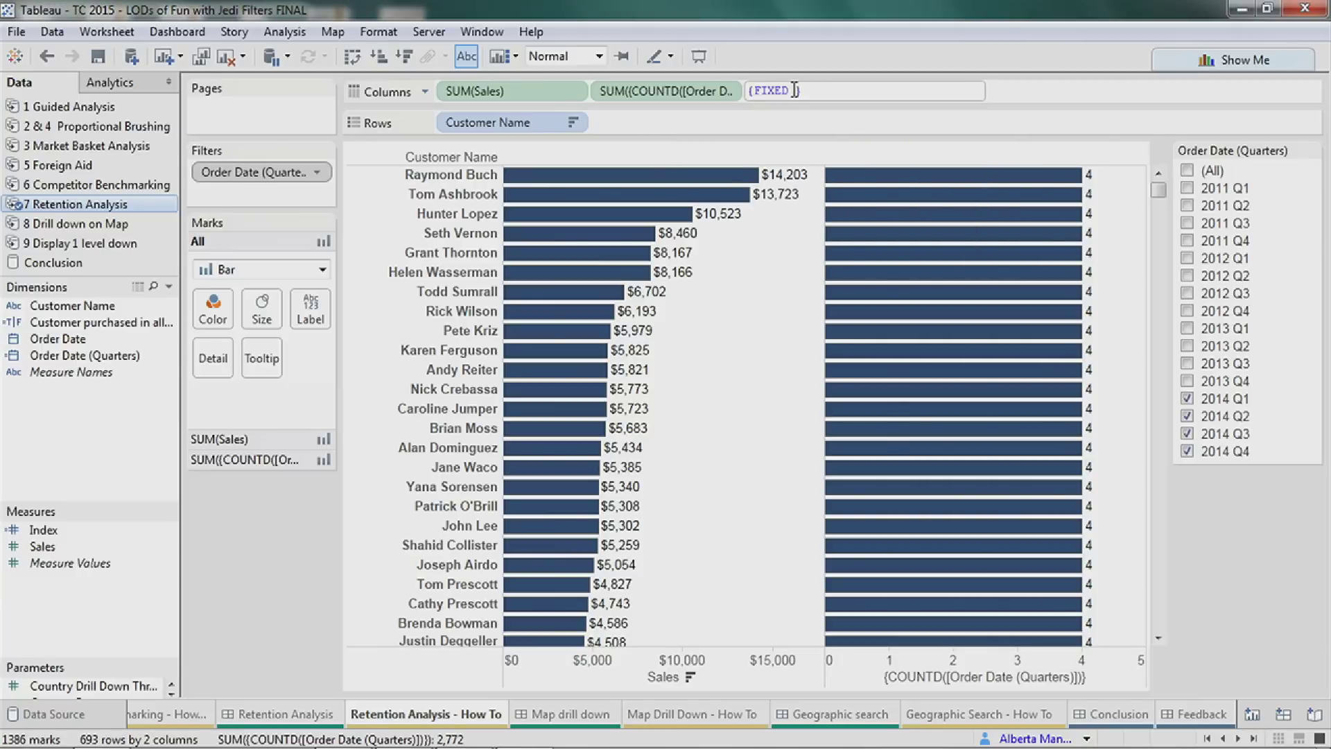
pyautogui.write('custom')
pyautogui.press('Return')
pyautogui.write(': ')
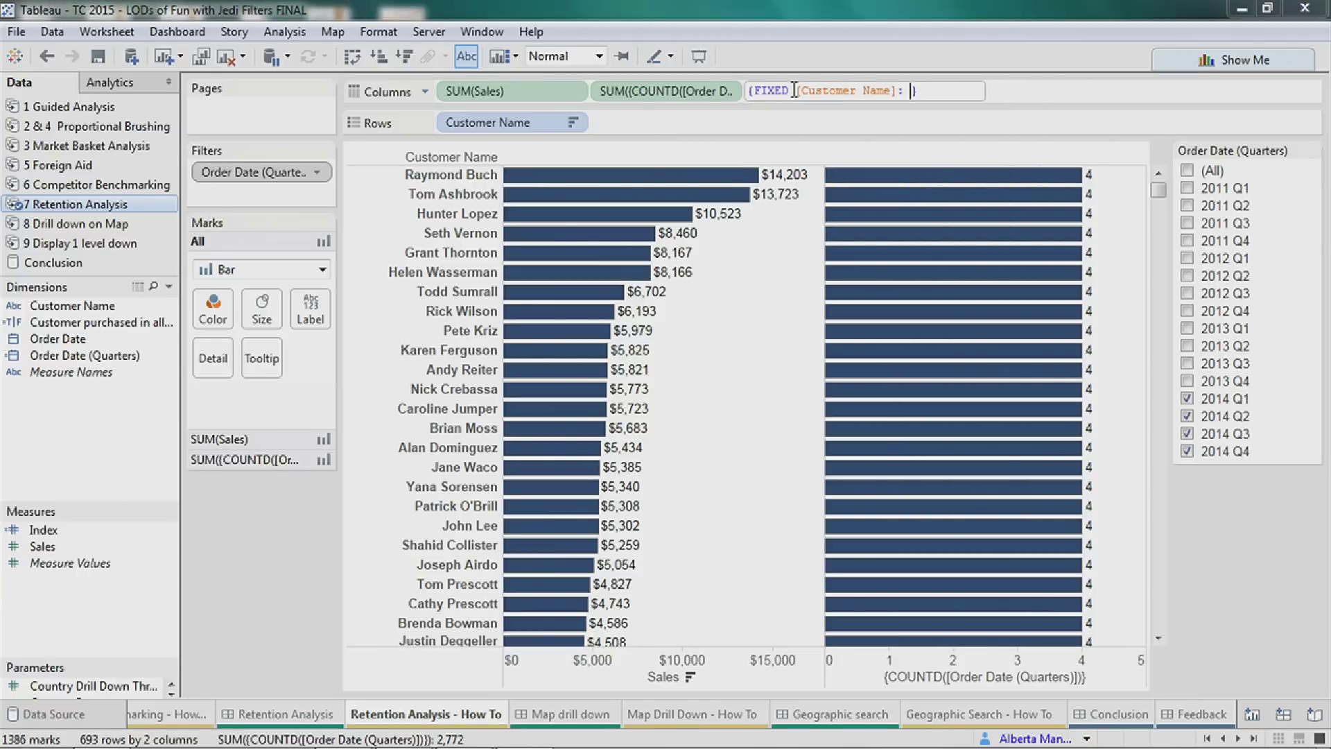
# Complete the FIXED expression with COUNTD([Order Date (Quarters)]) and commit it as a Columns measure.
pyautogui.write('COUNTD()')
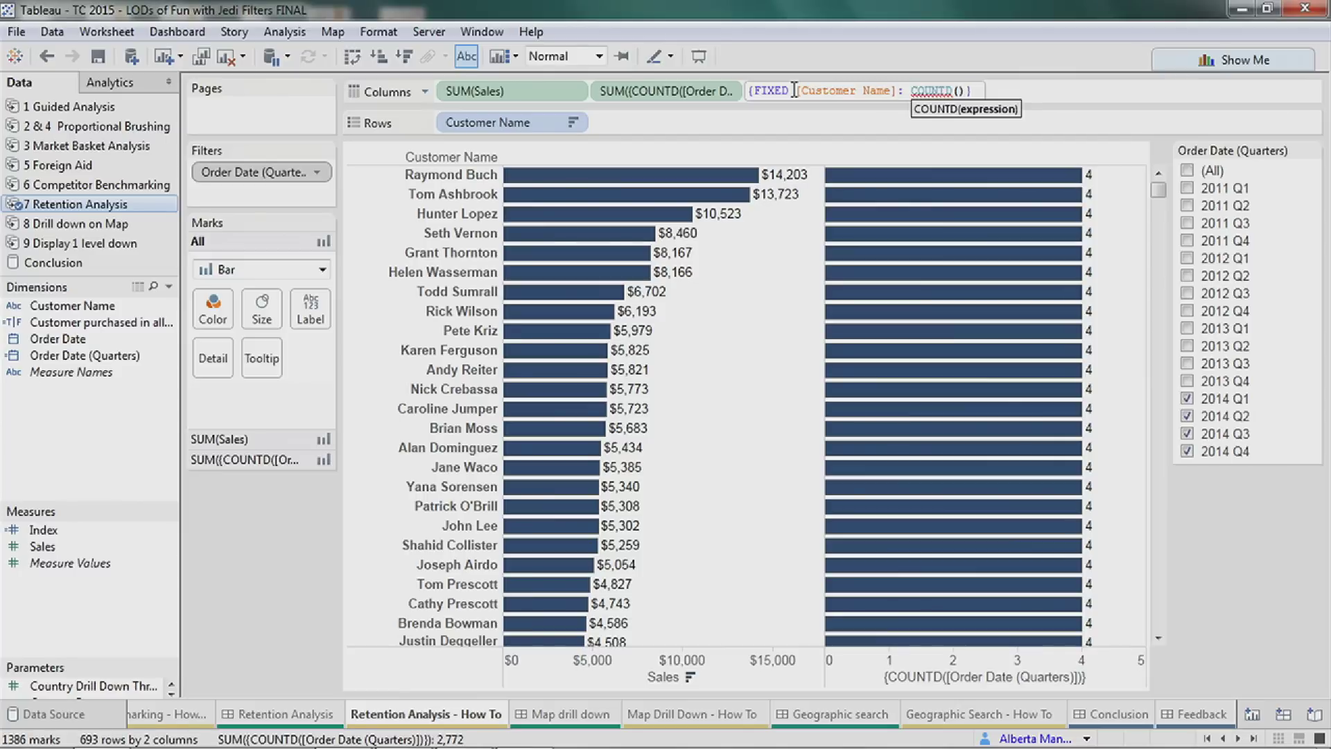
pyautogui.write('orders')
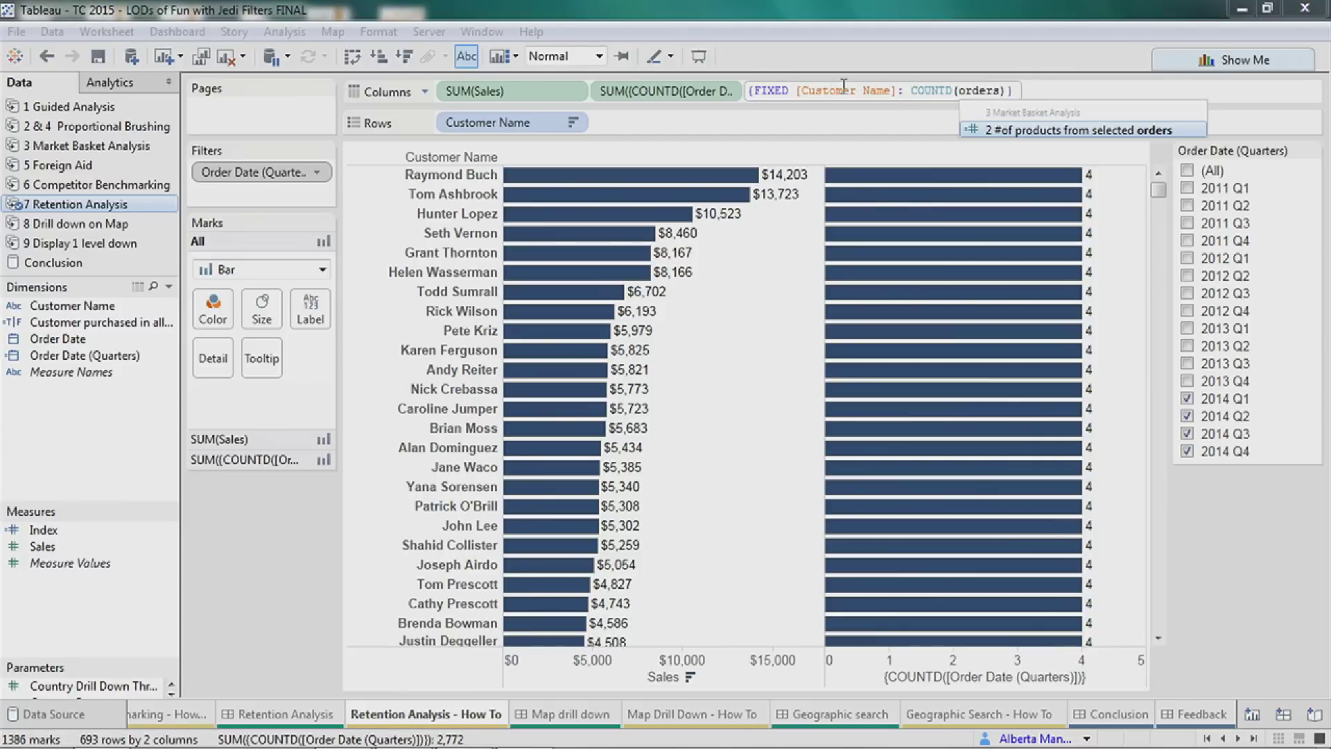
pyautogui.press('BackSpace')
pyautogui.press('BackSpace')
pyautogui.press('BackSpace')
pyautogui.press('BackSpace')
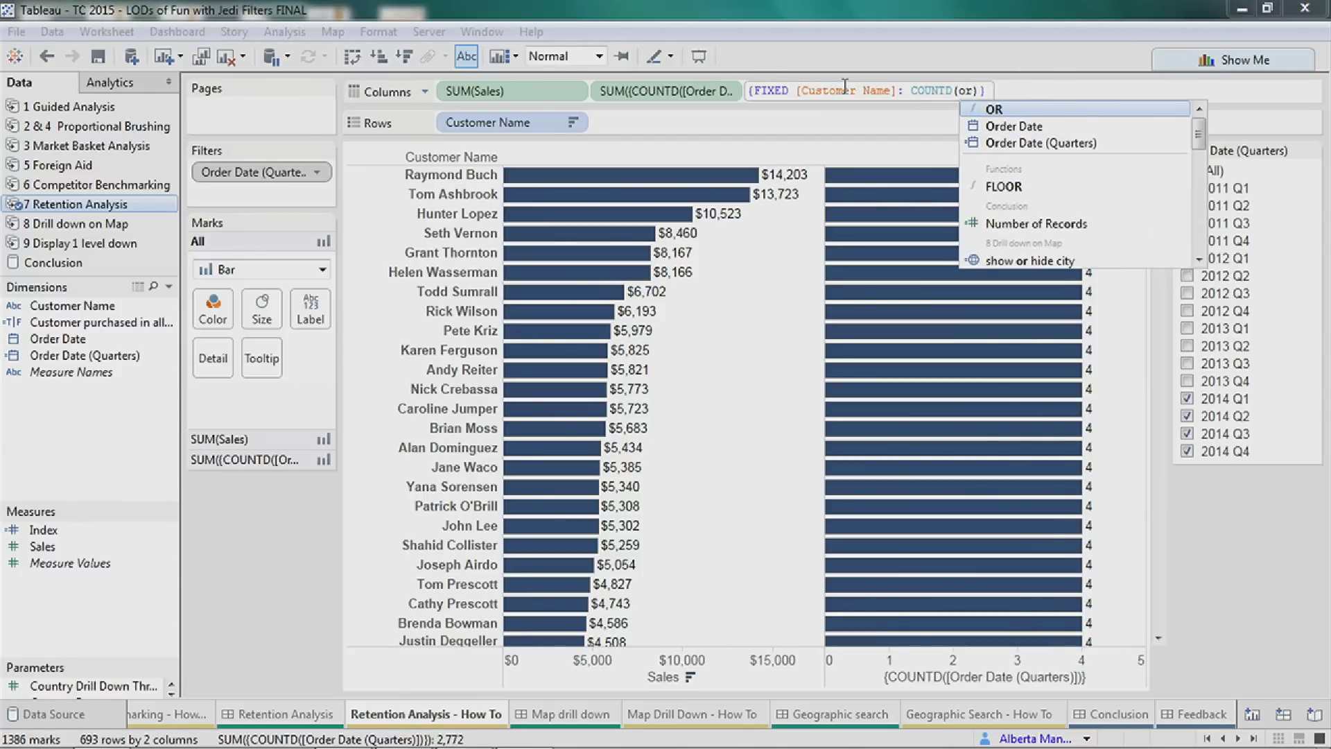
pyautogui.press('Down')
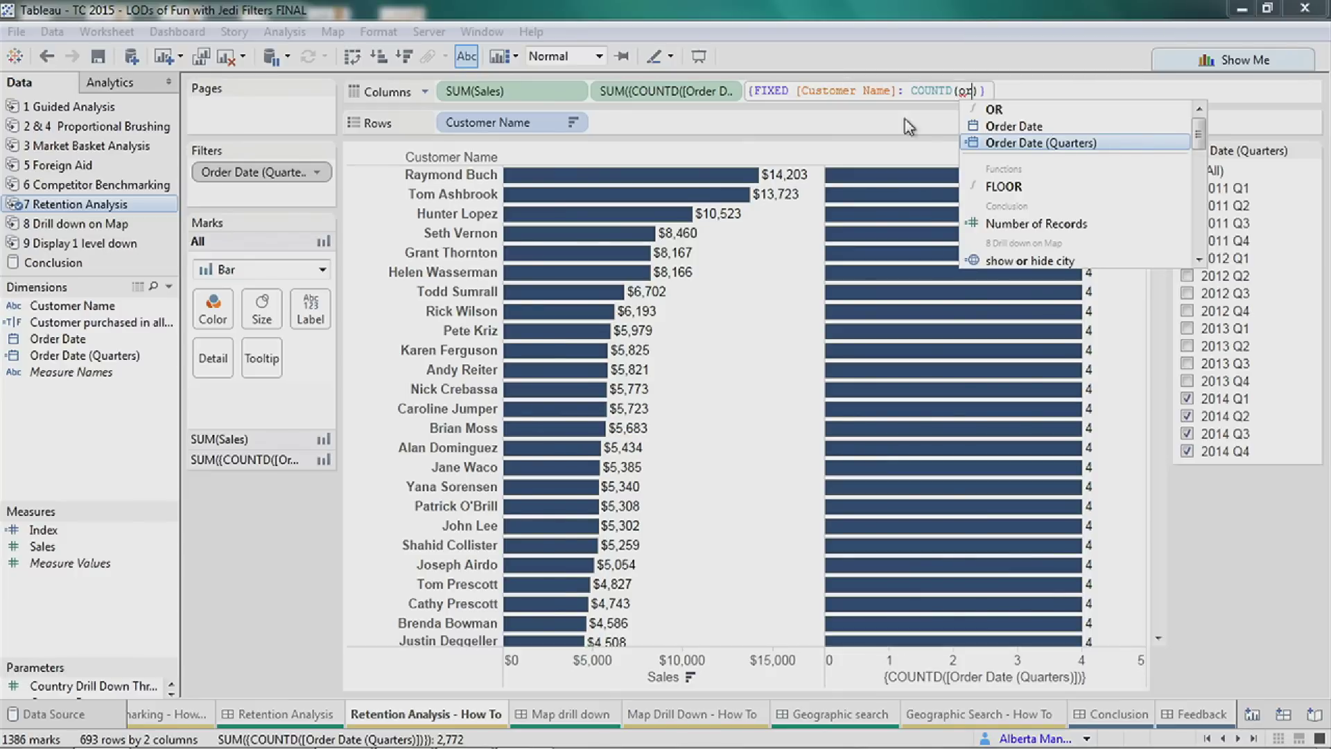
pyautogui.click(1038, 143)
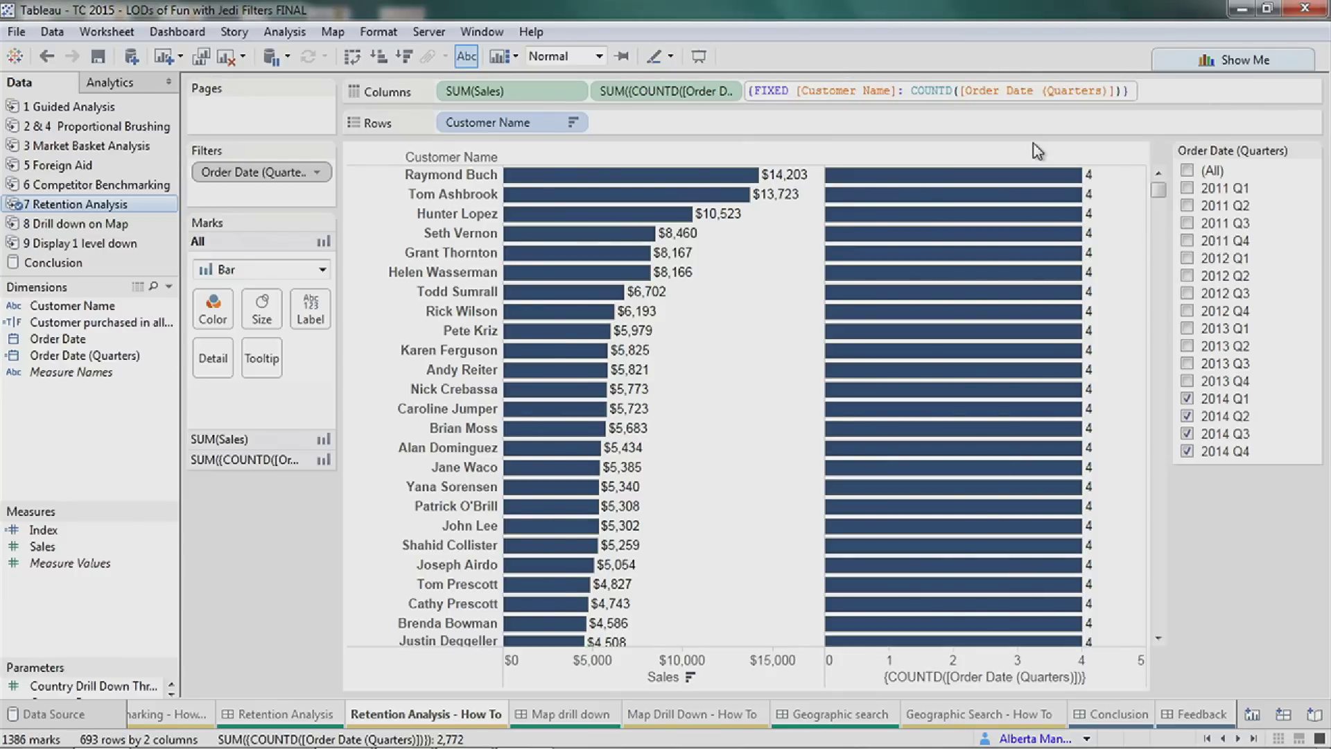
pyautogui.press('Return')
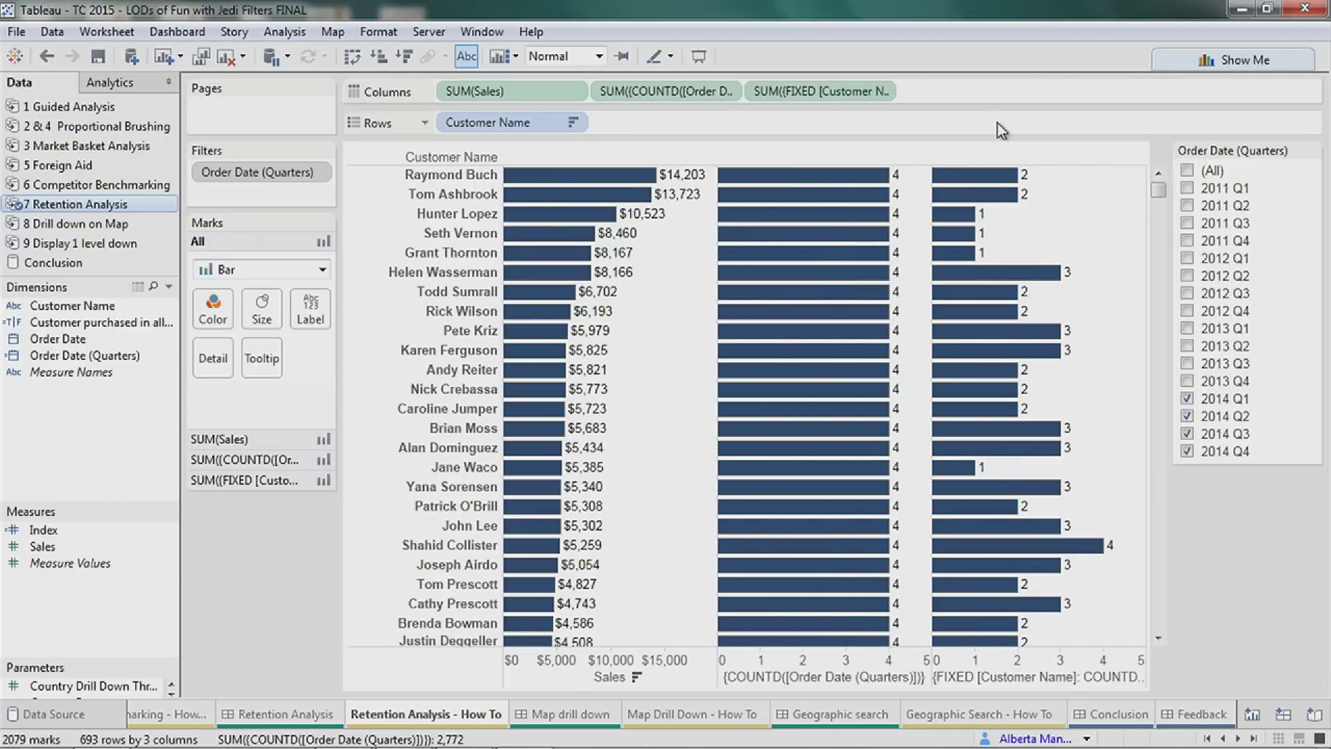
# Color the marks by a calculation testing {COUNTD([Order Date (Quarters)])} = {FIXED [Customer Name]: COUNTD([Order Date (Quarters)])}.
pyautogui.moveTo(1095, 555)
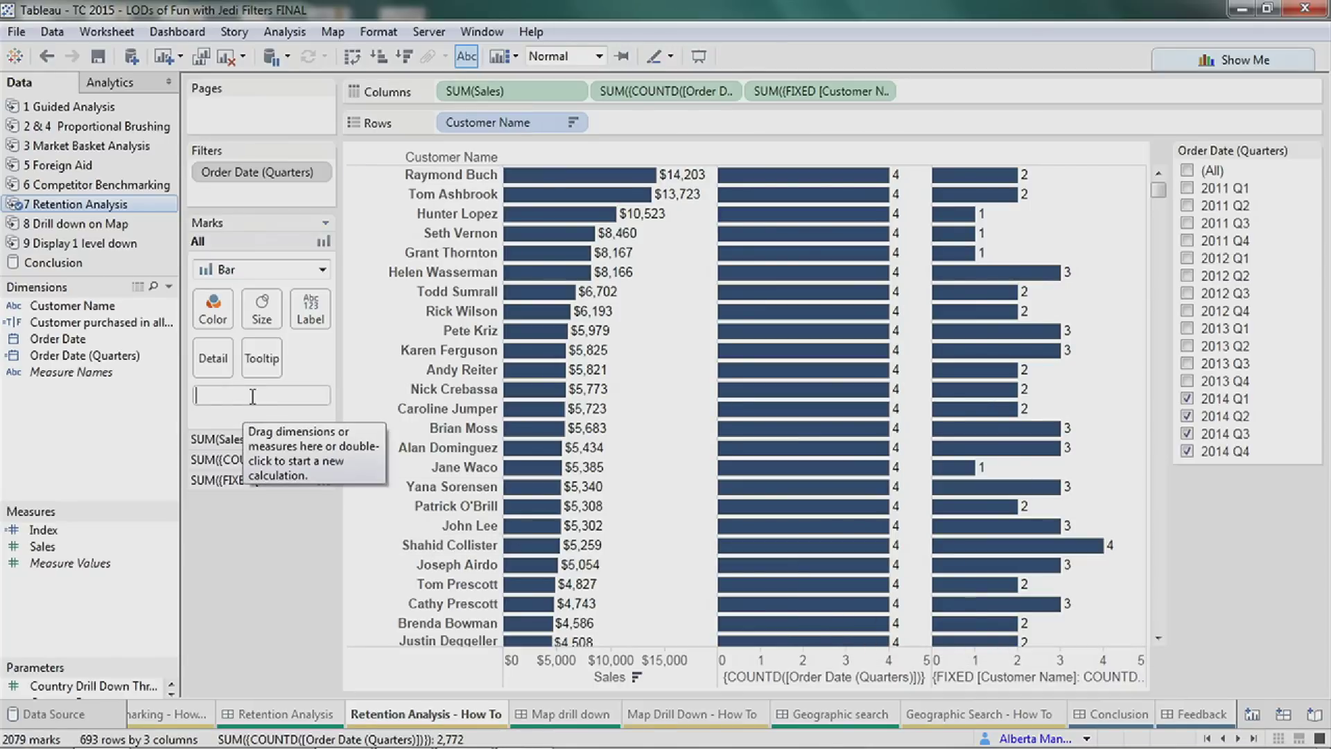
pyautogui.moveTo(662, 91); pyautogui.dragTo(283, 394)
pyautogui.write('=')
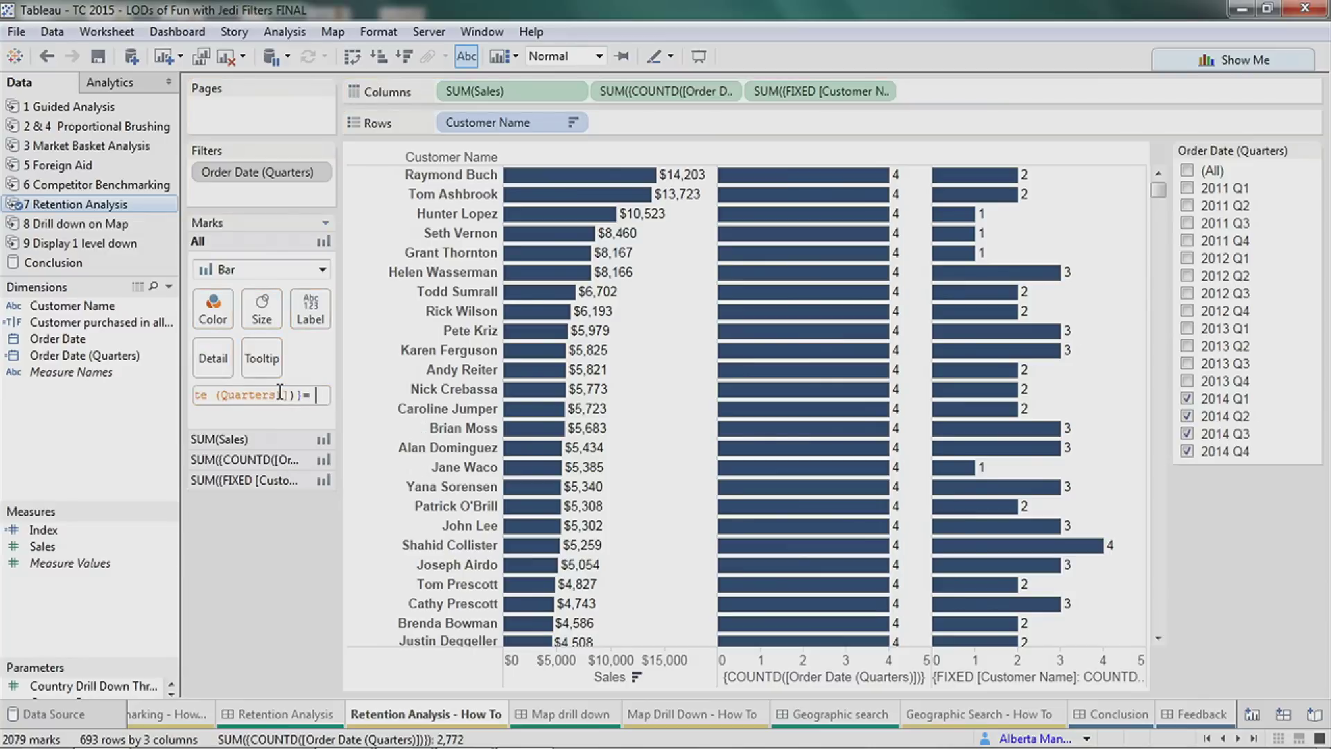
pyautogui.press('BackSpace')
pyautogui.press('Return')
pyautogui.moveTo(277, 397); pyautogui.dragTo(222, 317)
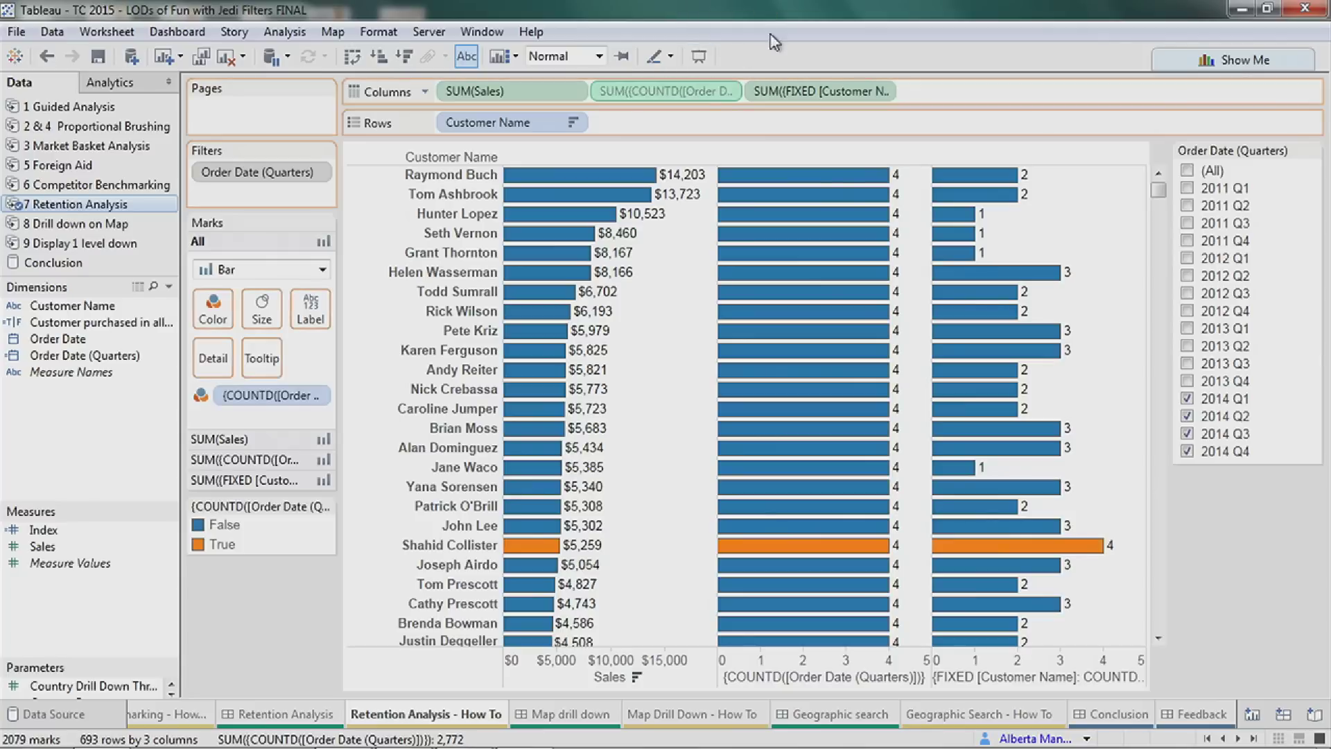
# Replace the quarter count measures on Columns with the comparison field, and put Index on Rows with Customer Name as the bar label.
pyautogui.moveTo(674, 93); pyautogui.dragTo(667, 13)
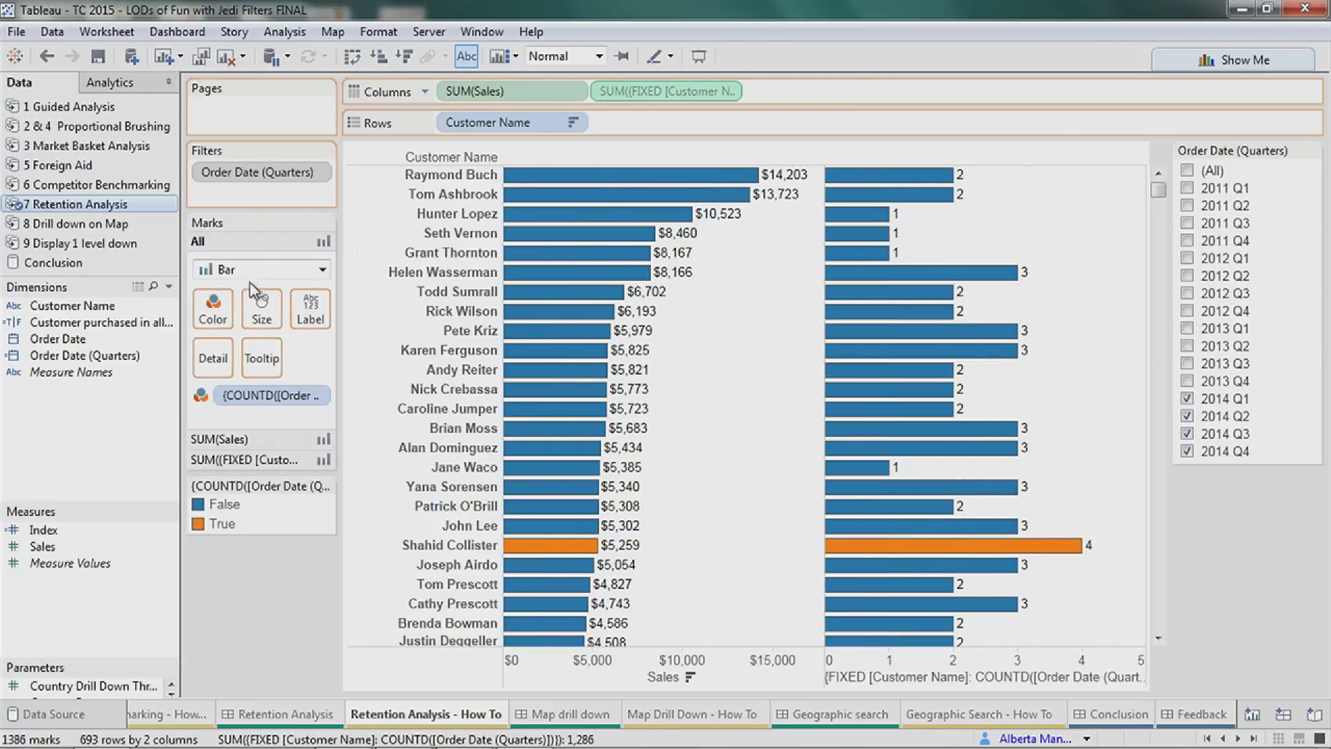
pyautogui.moveTo(253, 378); pyautogui.dragTo(450, 98)
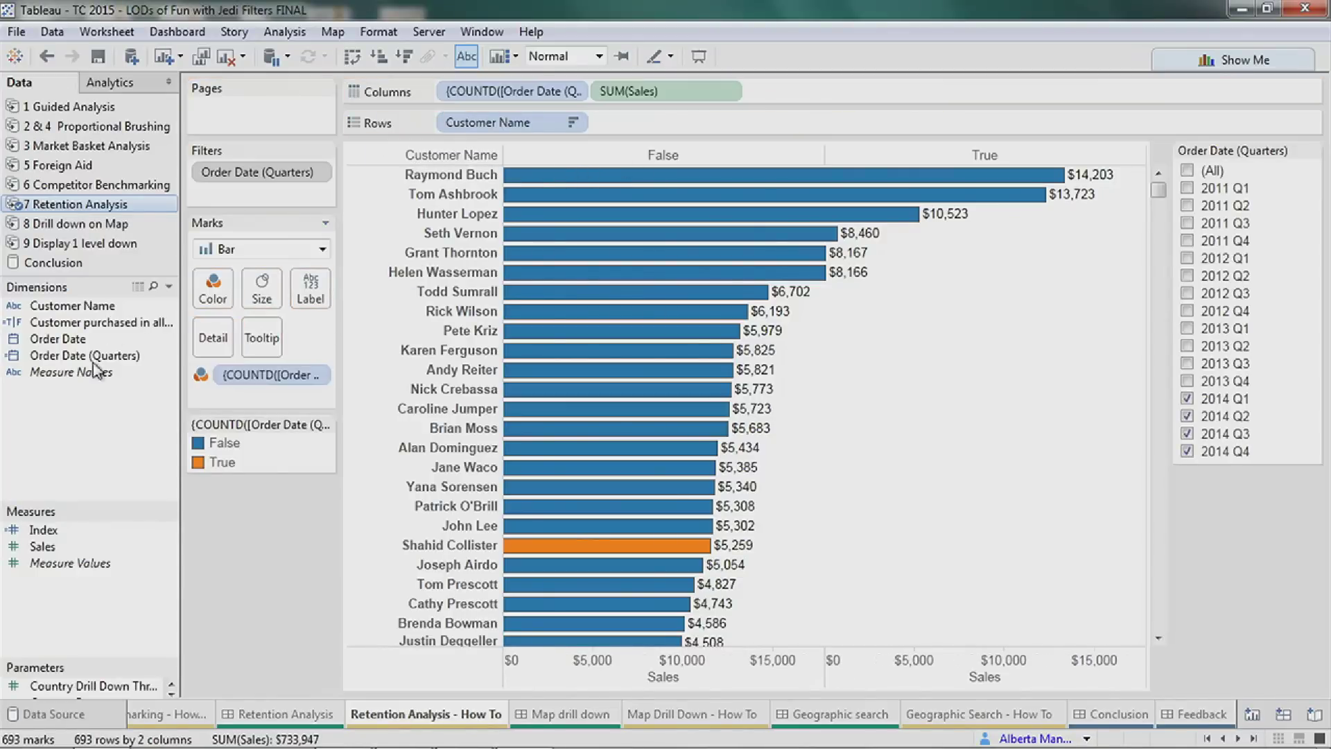
pyautogui.moveTo(48, 532); pyautogui.dragTo(449, 125)
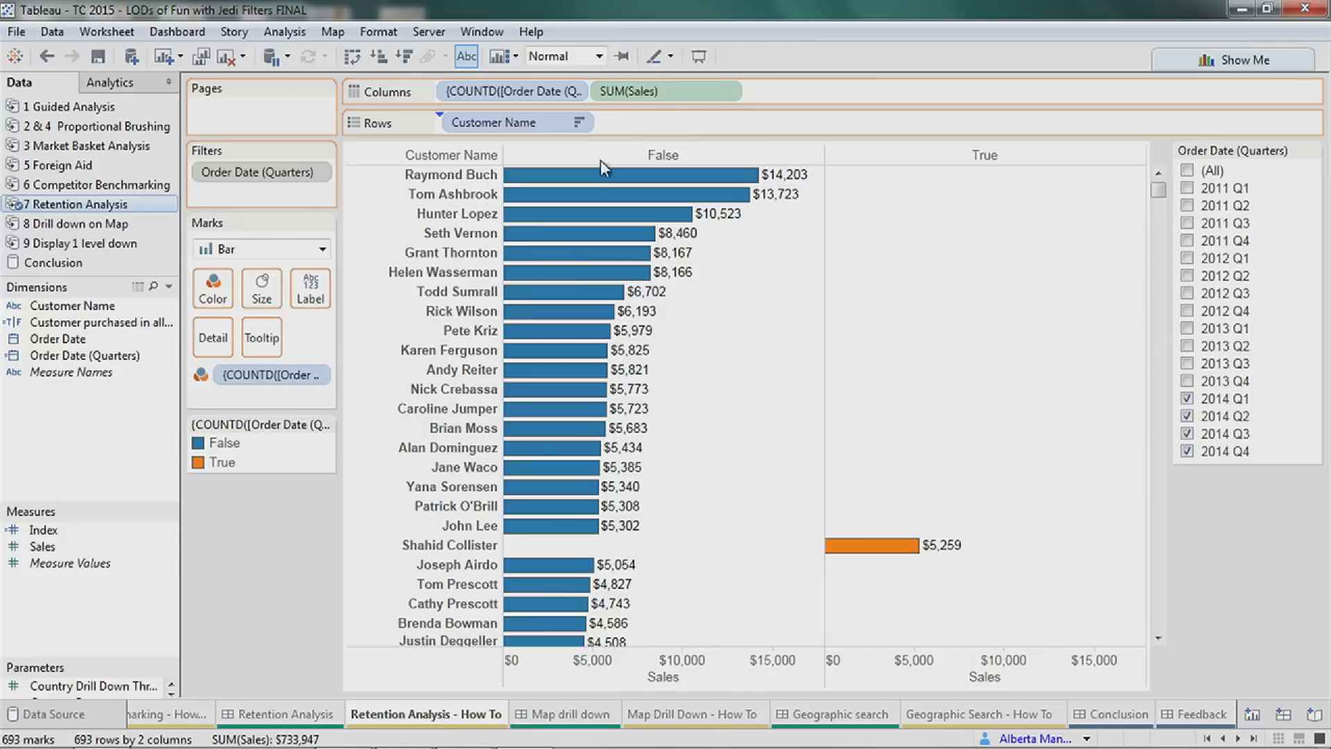
pyautogui.moveTo(629, 126); pyautogui.dragTo(311, 293)
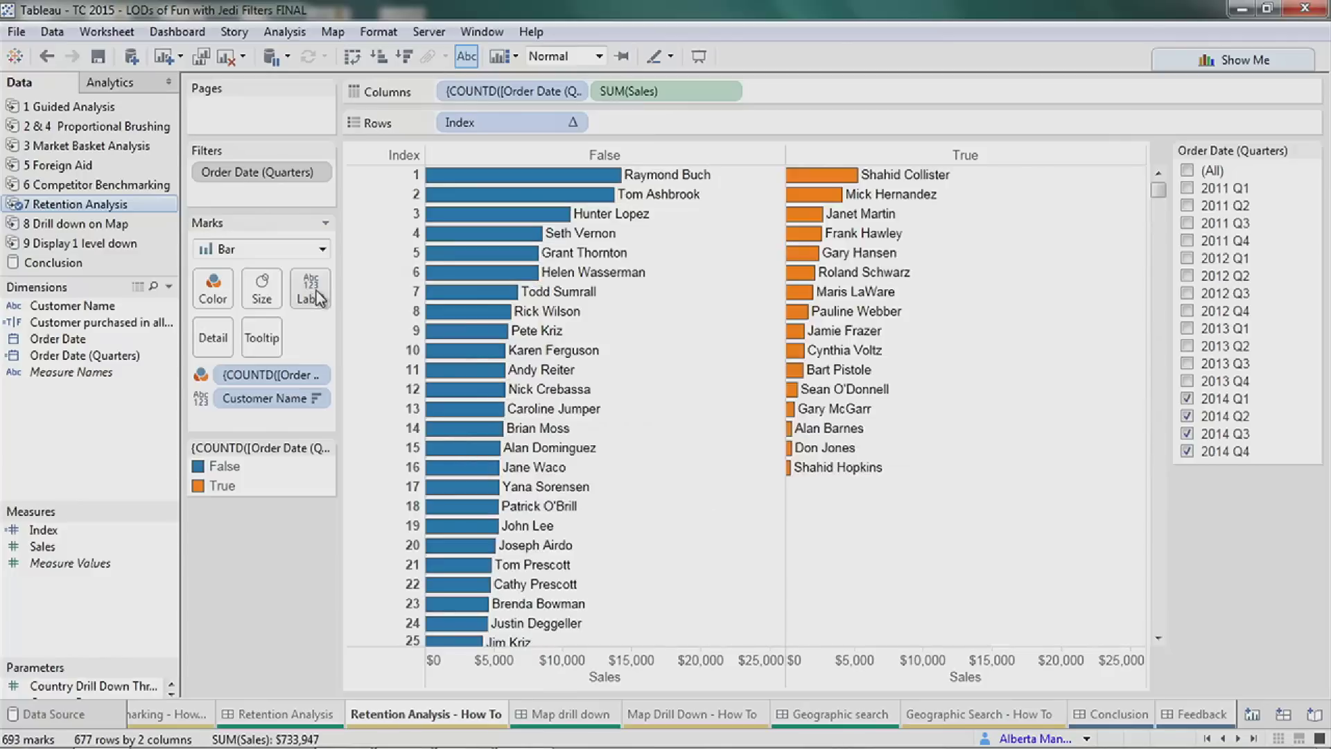
# Inspect a bar in the True column and the Keep Only option for all customers under the True header.
pyautogui.moveTo(794, 358)
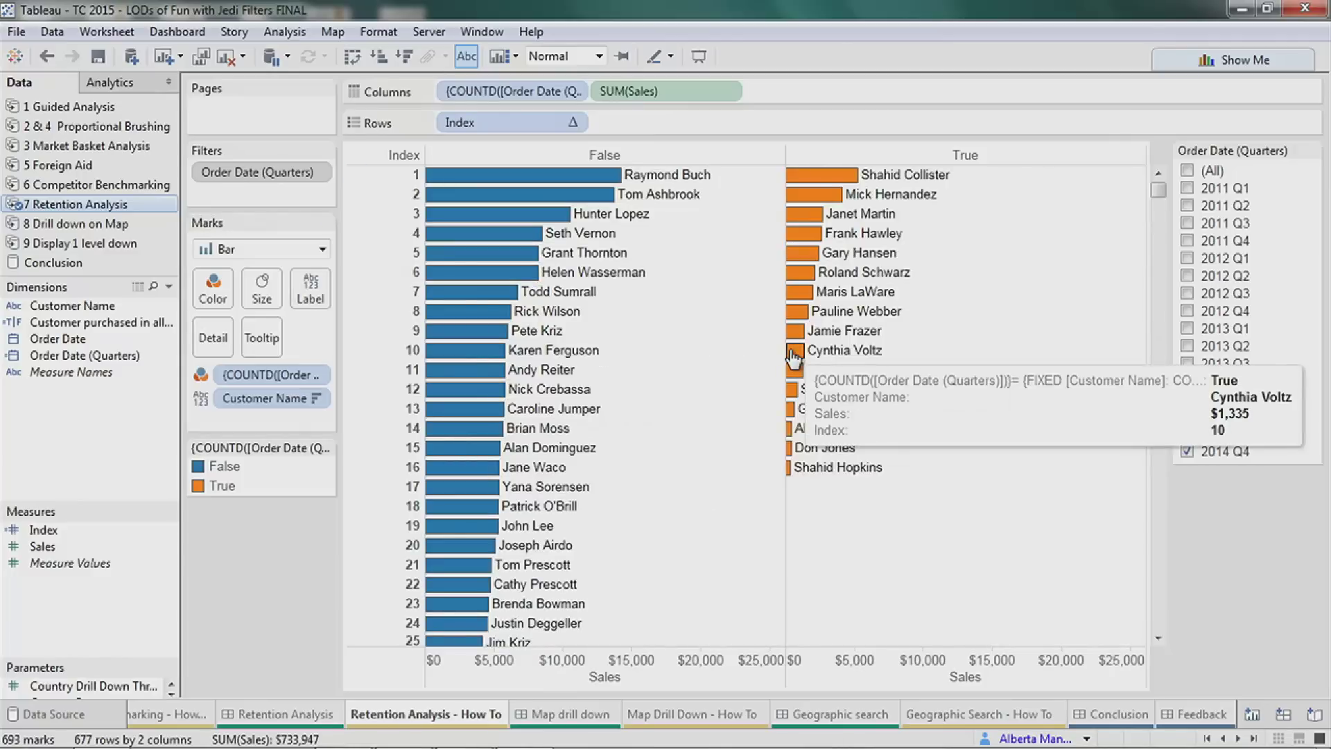
pyautogui.click(1008, 157)
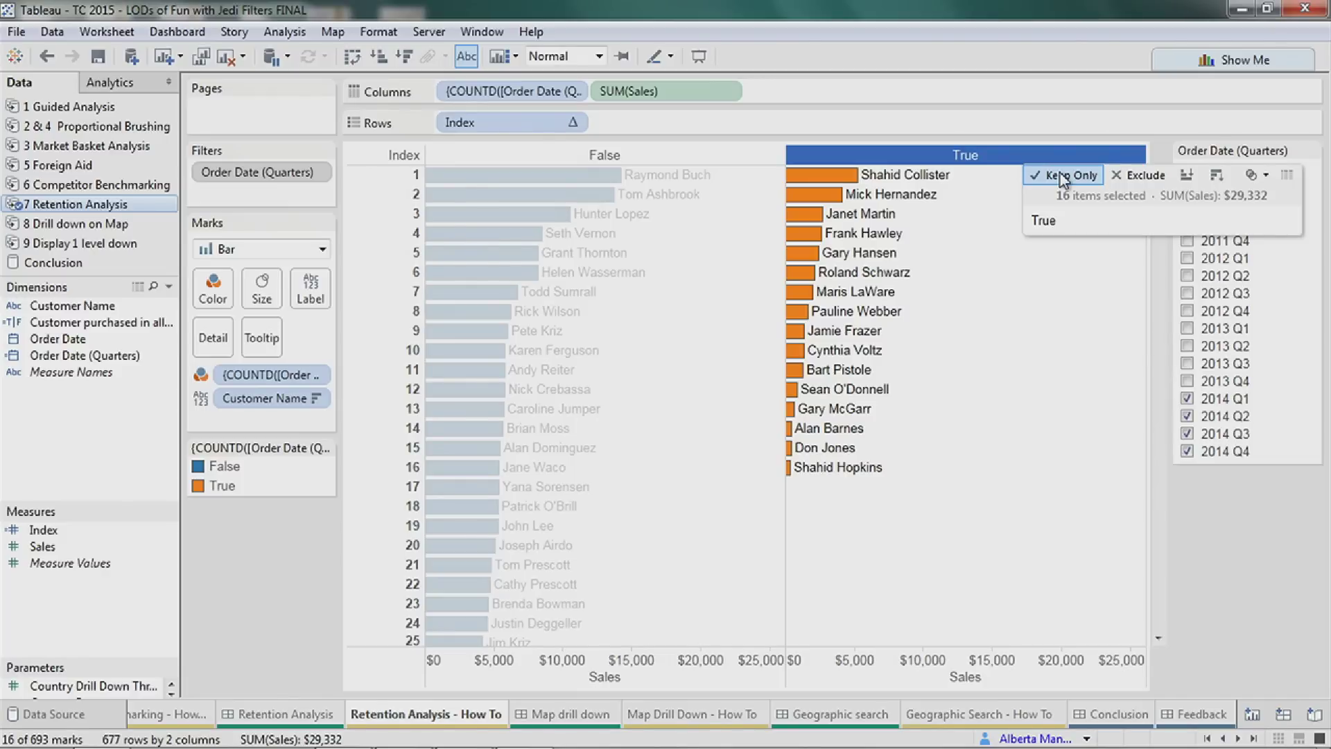
pyautogui.click(1034, 291)
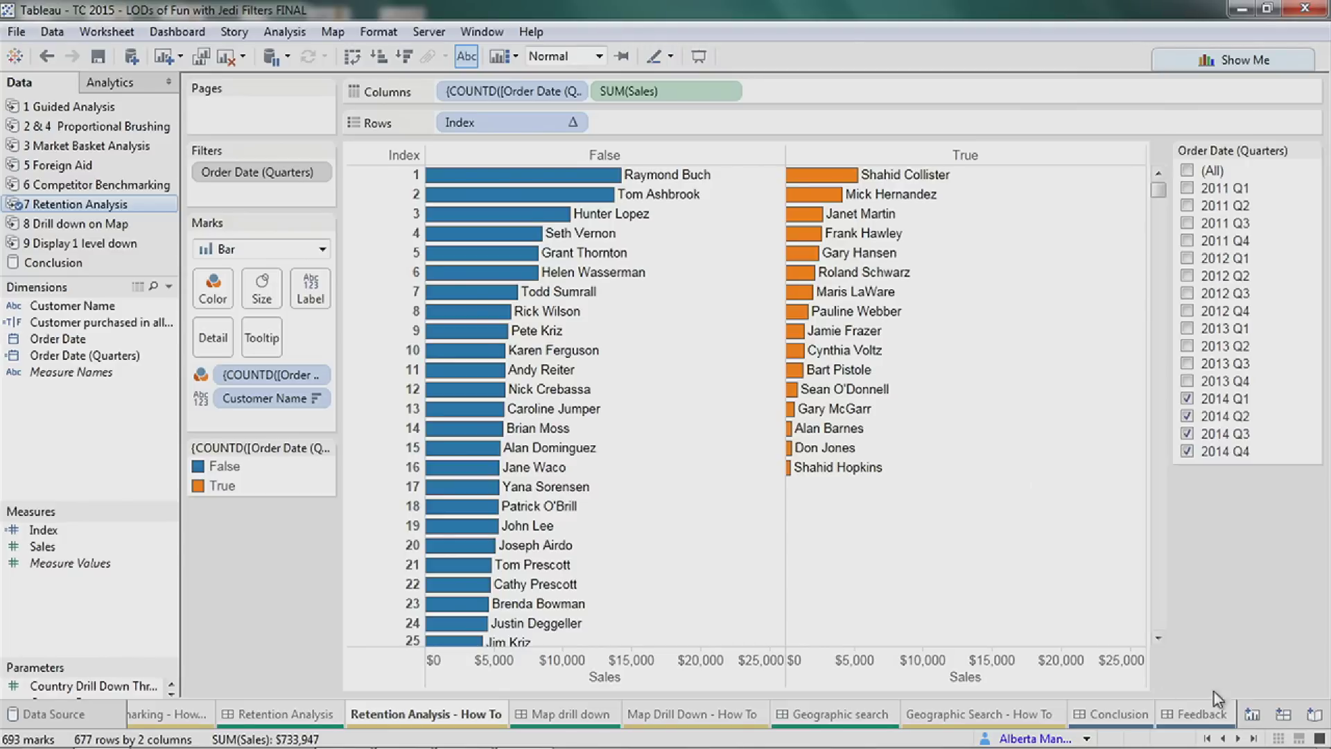
# Open the Map drill down dashboard.
pyautogui.click(1237, 738)
pyautogui.click(1237, 739)
pyautogui.click(594, 714)
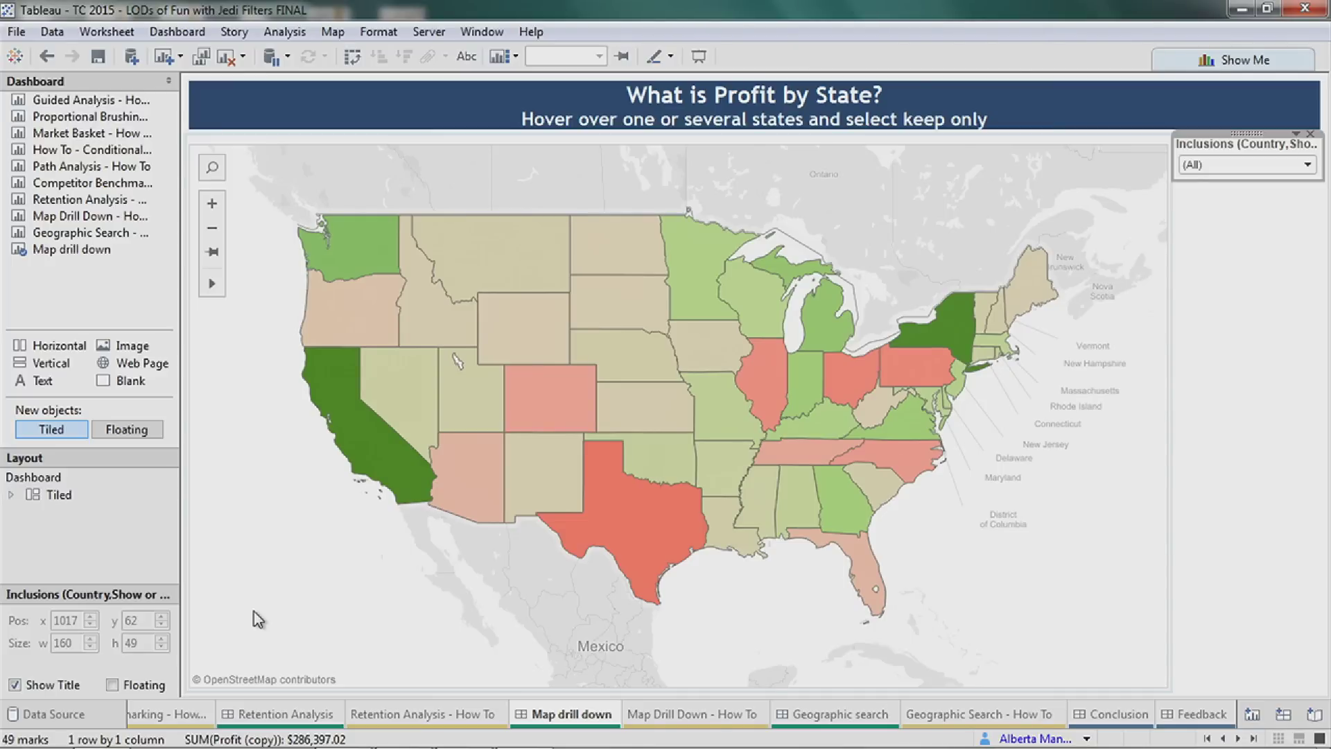
# Select California on the profit map and keep only that state.
pyautogui.click(265, 427)
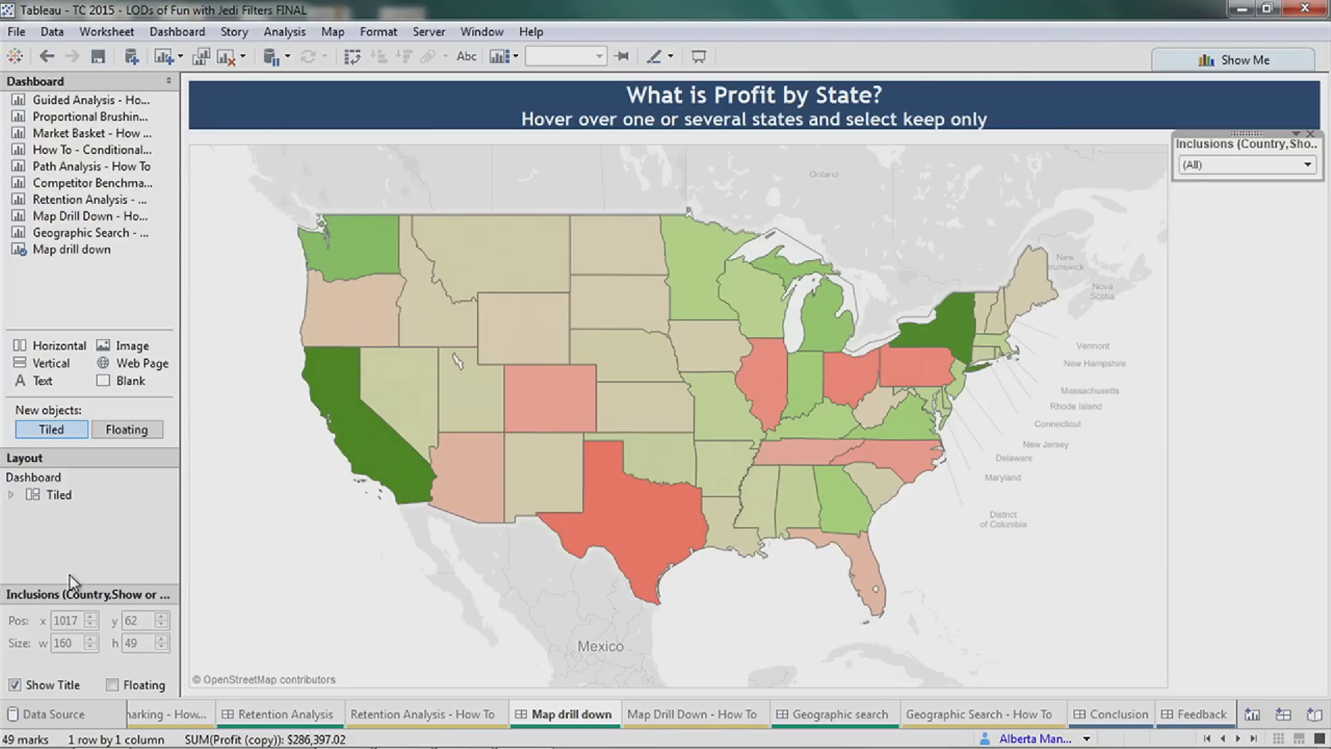
pyautogui.click(385, 470)
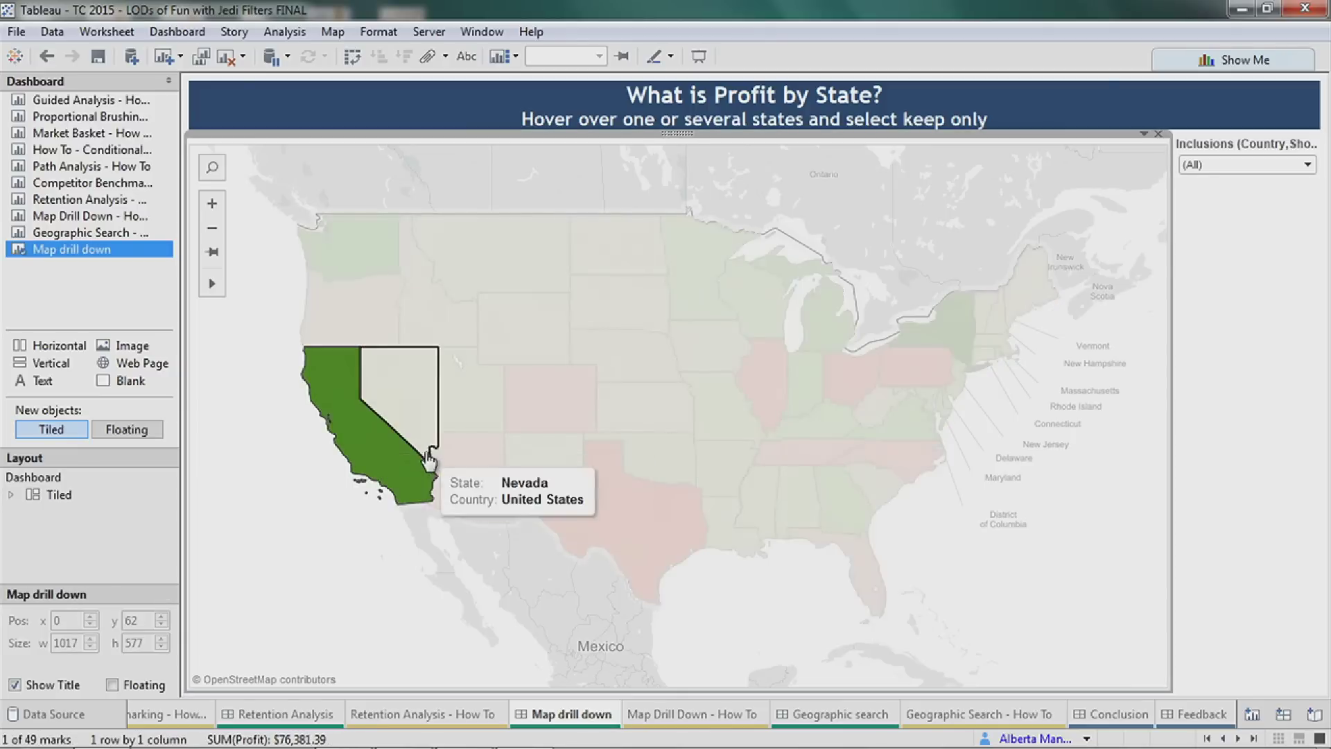
pyautogui.click(452, 489)
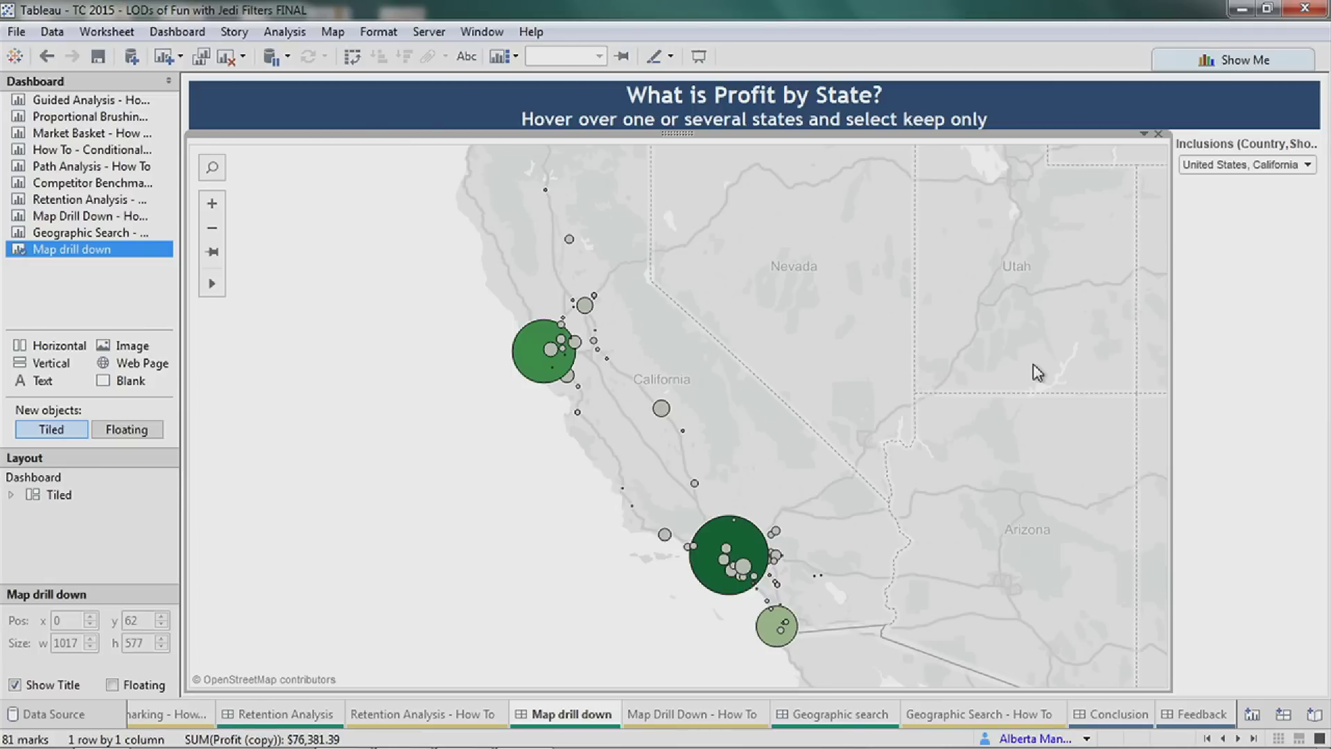
# Reset the Inclusions filter to (All).
pyautogui.click(1182, 164)
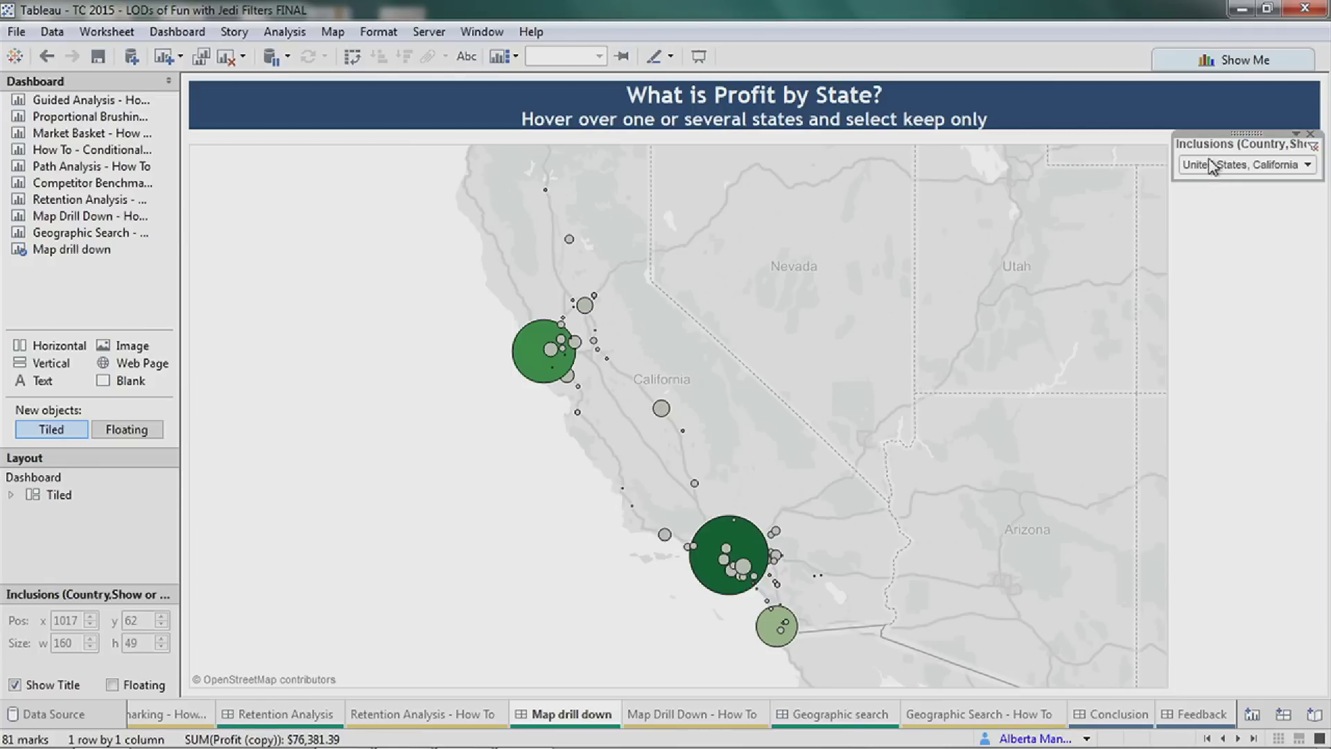
pyautogui.click(1217, 166)
pyautogui.click(1127, 205)
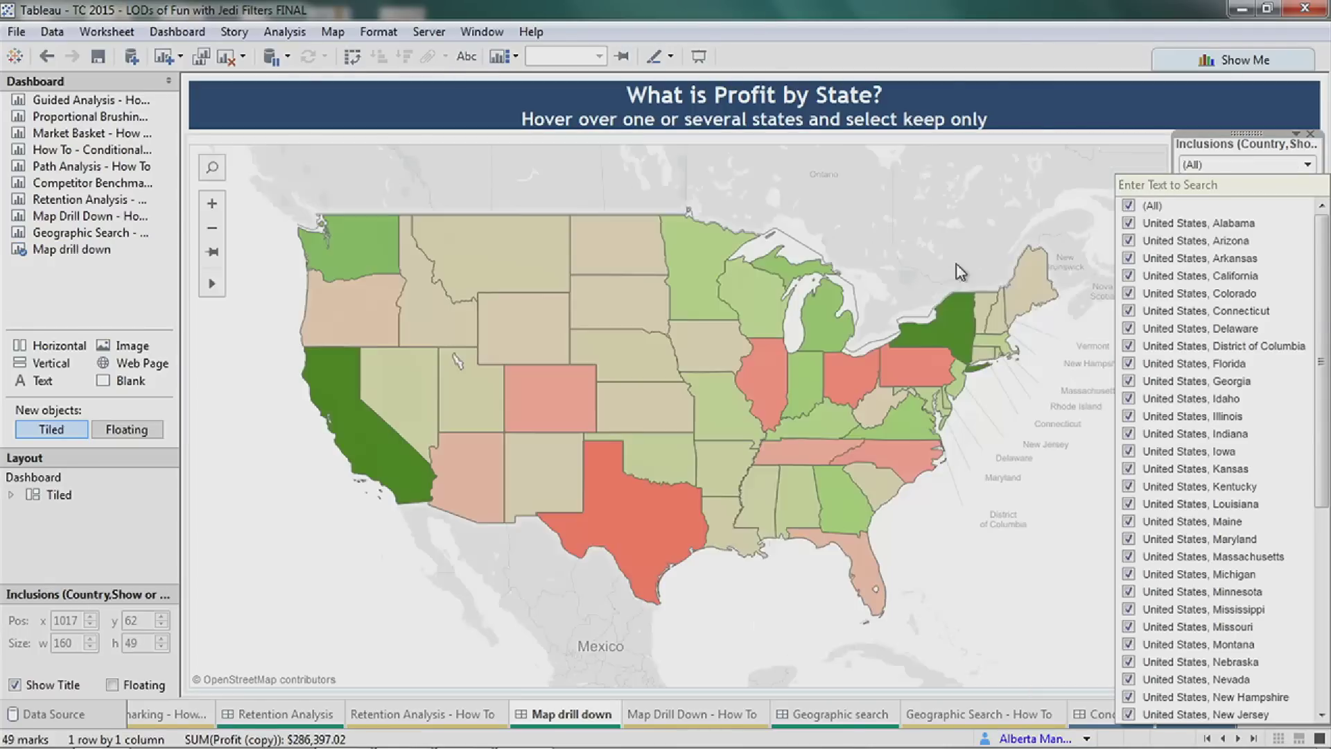
# Select the eastern states from Maine to Michigan and North Carolina with a radial selection and keep only them.
pyautogui.click(232, 297)
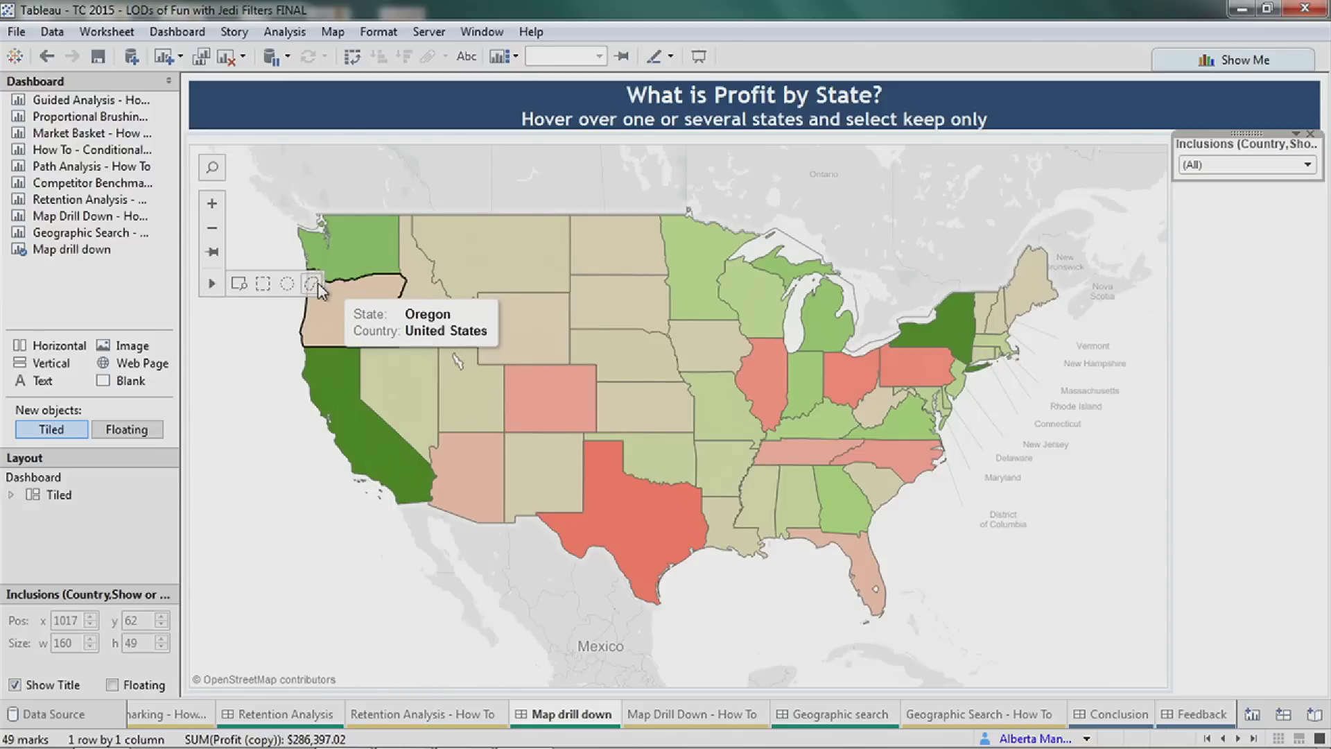
pyautogui.click(294, 292)
pyautogui.moveTo(1018, 234); pyautogui.dragTo(915, 436)
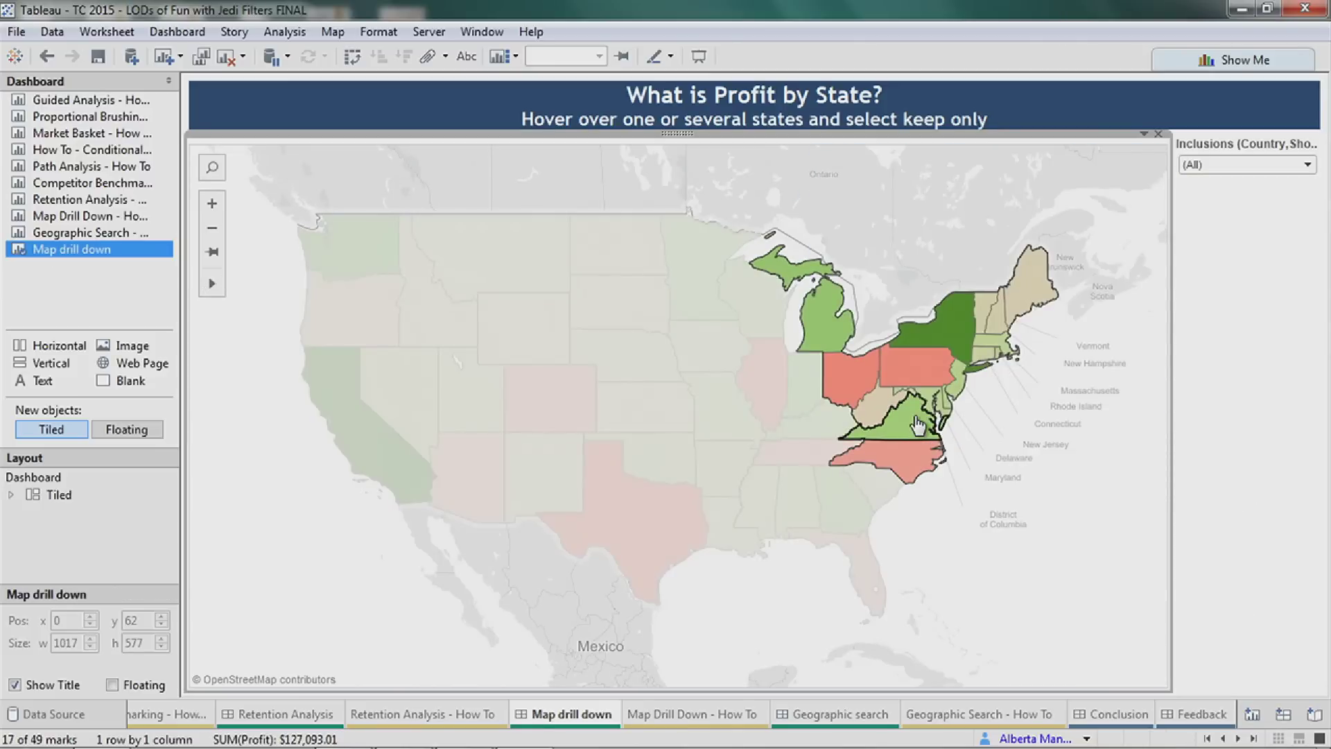
pyautogui.moveTo(902, 429)
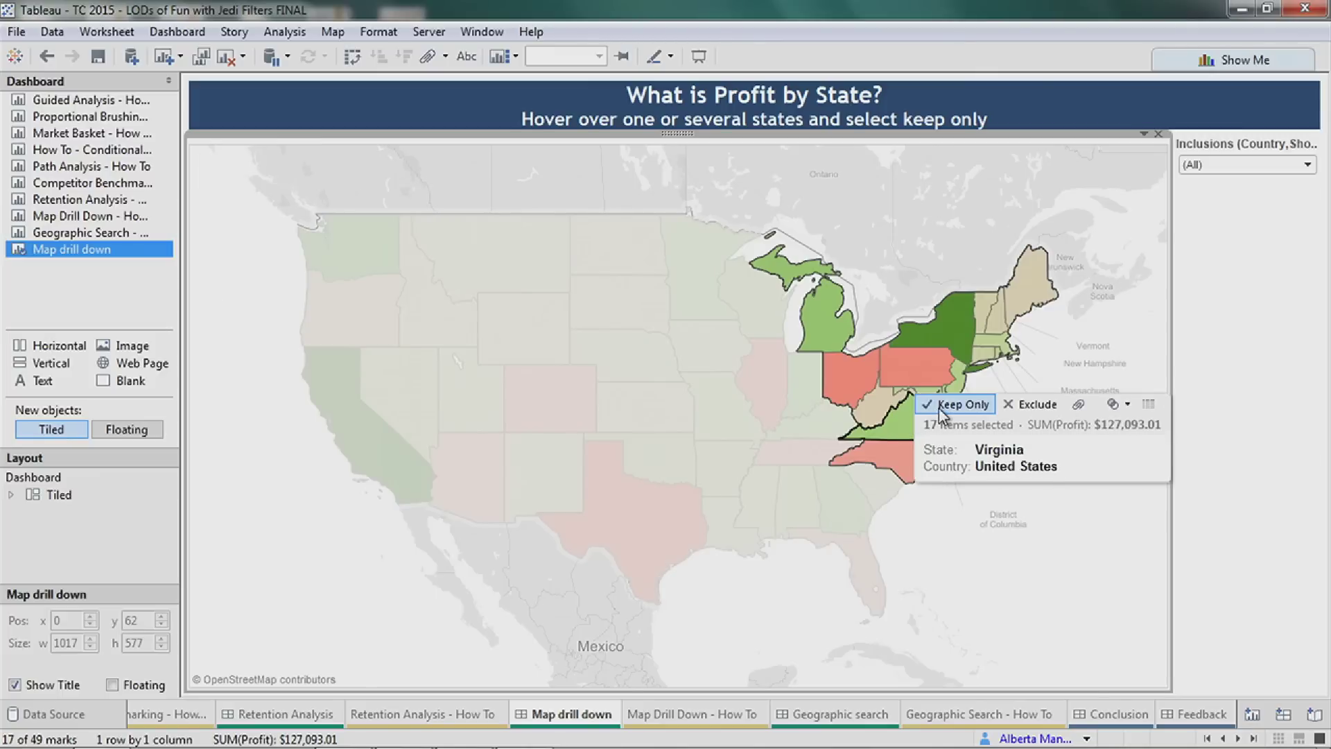
pyautogui.click(944, 412)
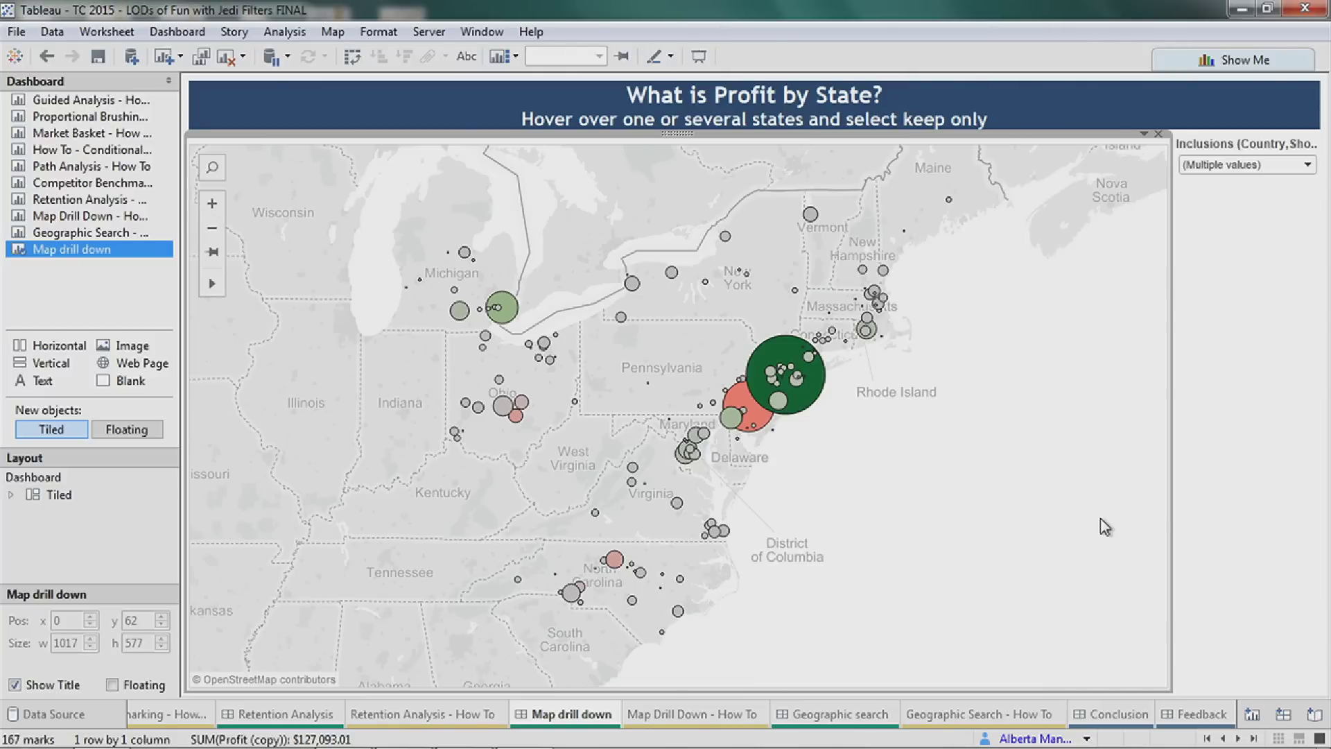
# Open the Map Drill Down - How To sheet.
pyautogui.moveTo(1196, 745)
pyautogui.moveTo(746, 723)
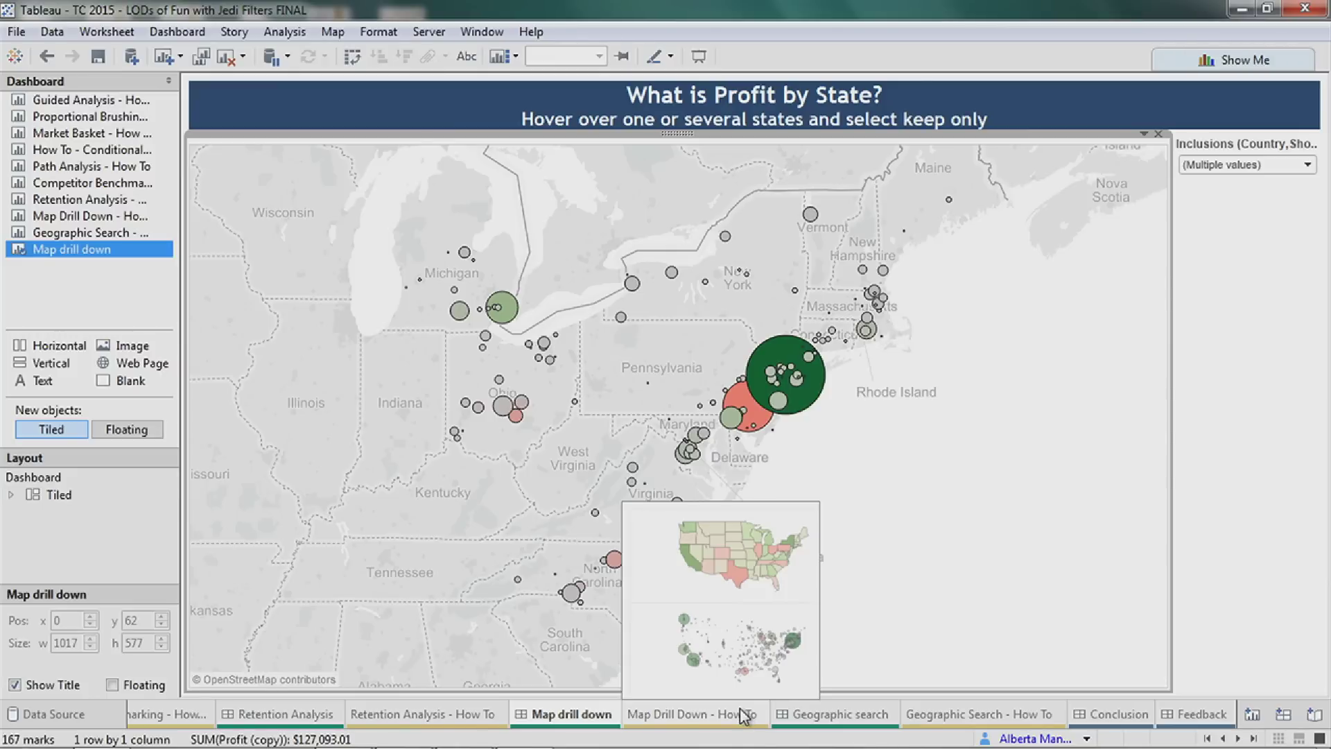
pyautogui.click(743, 715)
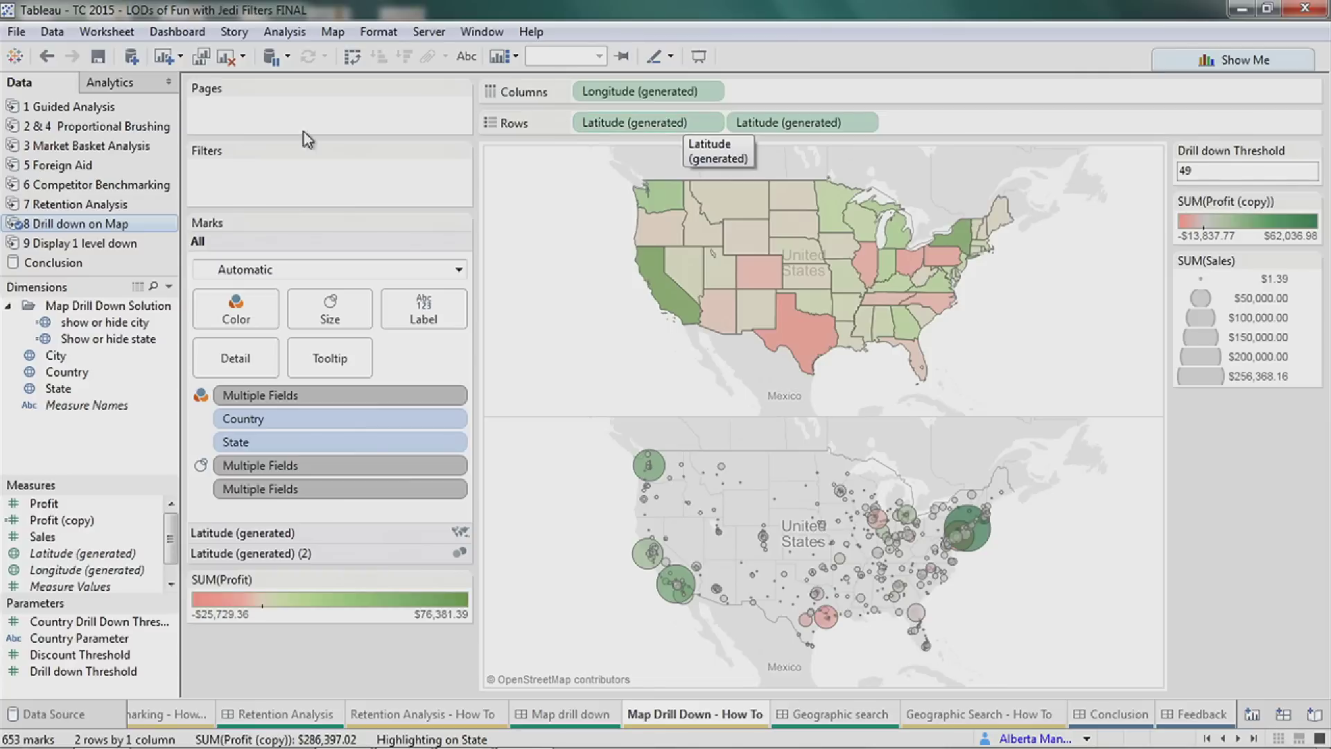
# Open the show or hide city calculation, enlarge its formula text and move the editor clear of the upper map.
pyautogui.rightClick(101, 321)
pyautogui.click(147, 117)
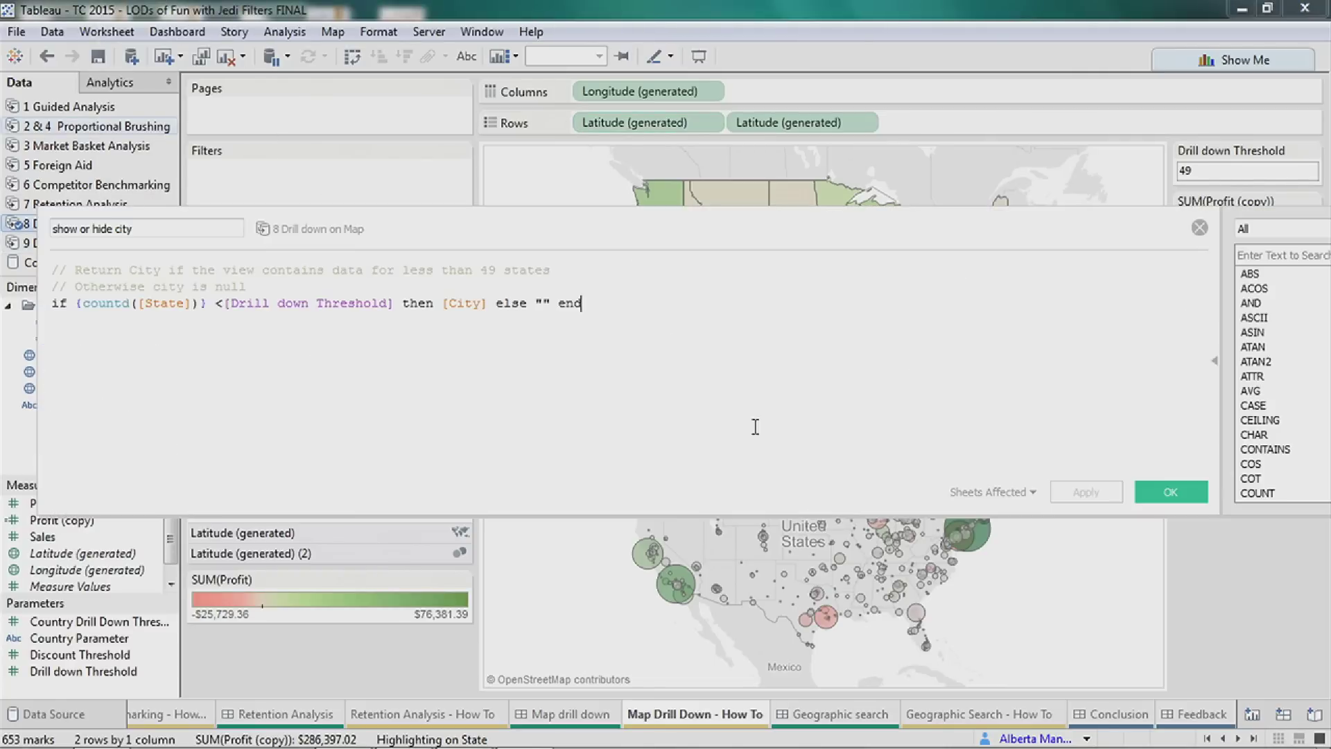
pyautogui.scroll(2, 739, 427)
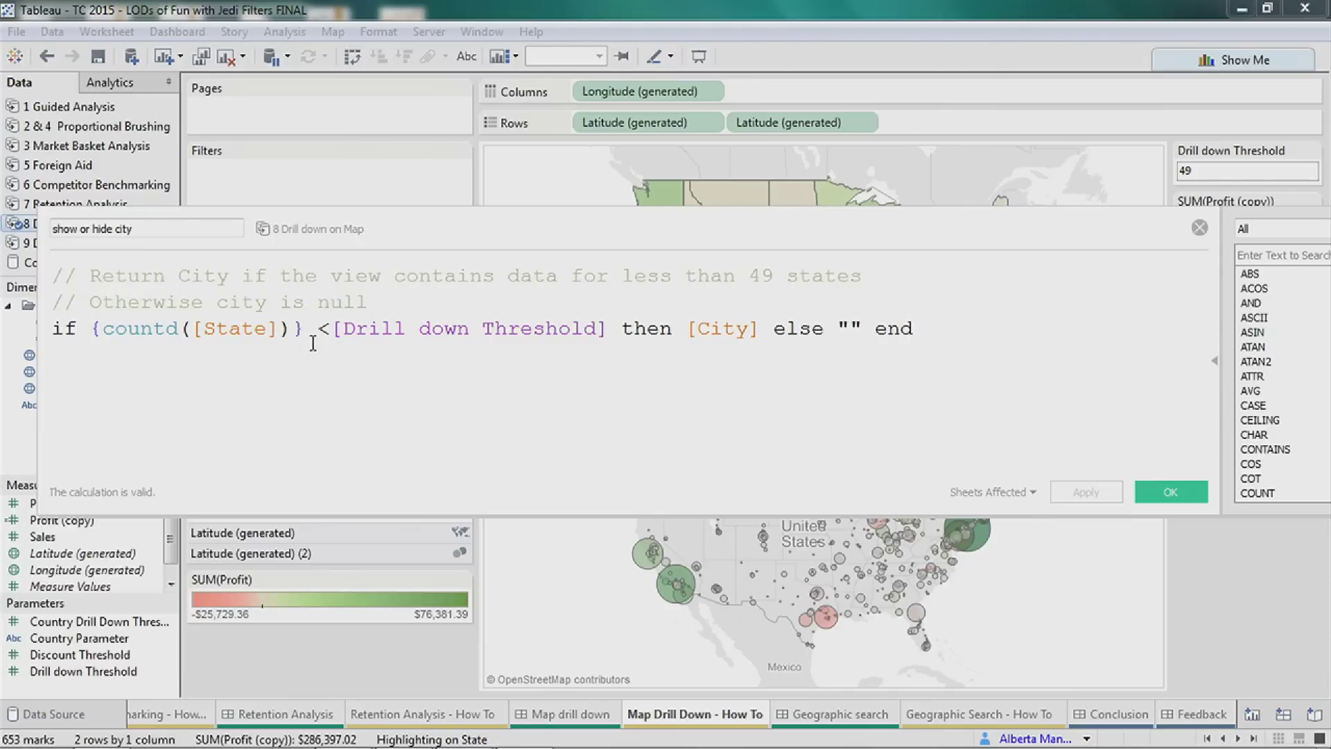
pyautogui.moveTo(817, 222); pyautogui.dragTo(884, 349)
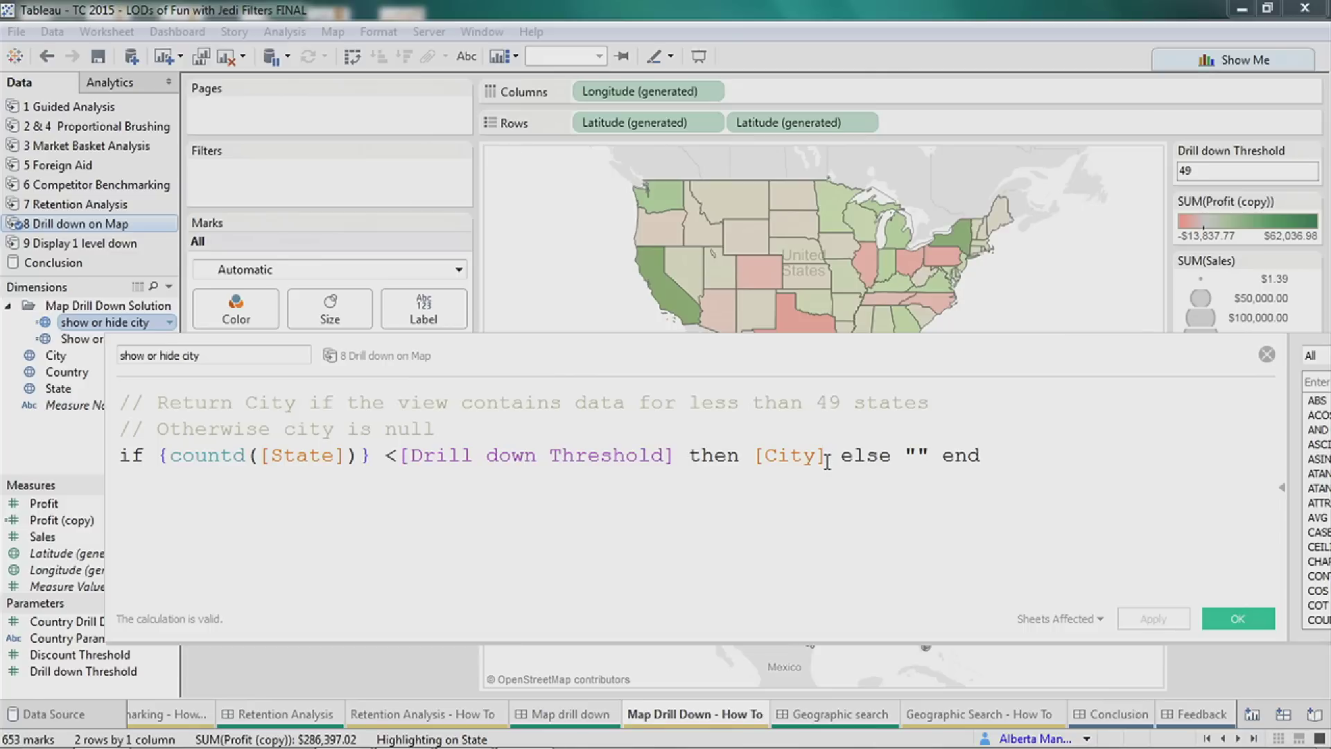
# Check the geographic role assigned to the show or hide city calculation and close its formula editor.
pyautogui.click(1280, 487)
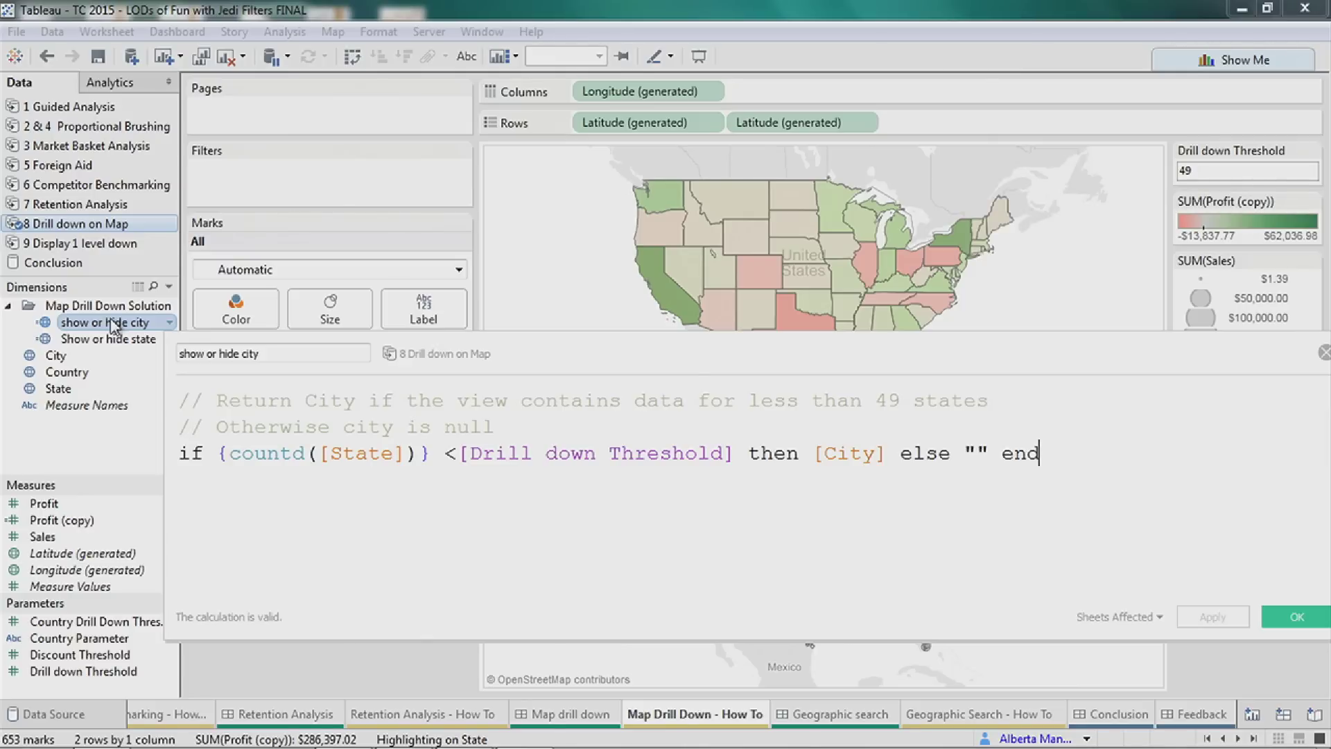
pyautogui.rightClick(113, 326)
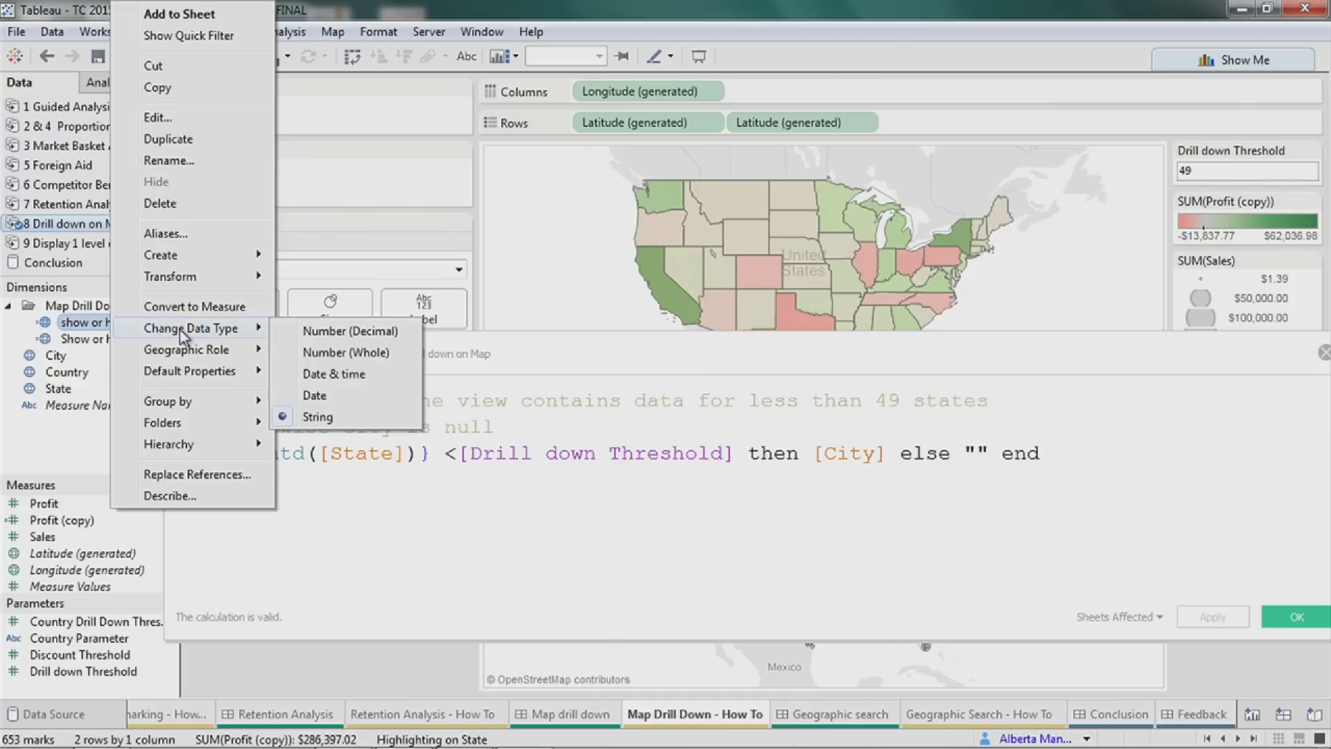
pyautogui.moveTo(211, 349)
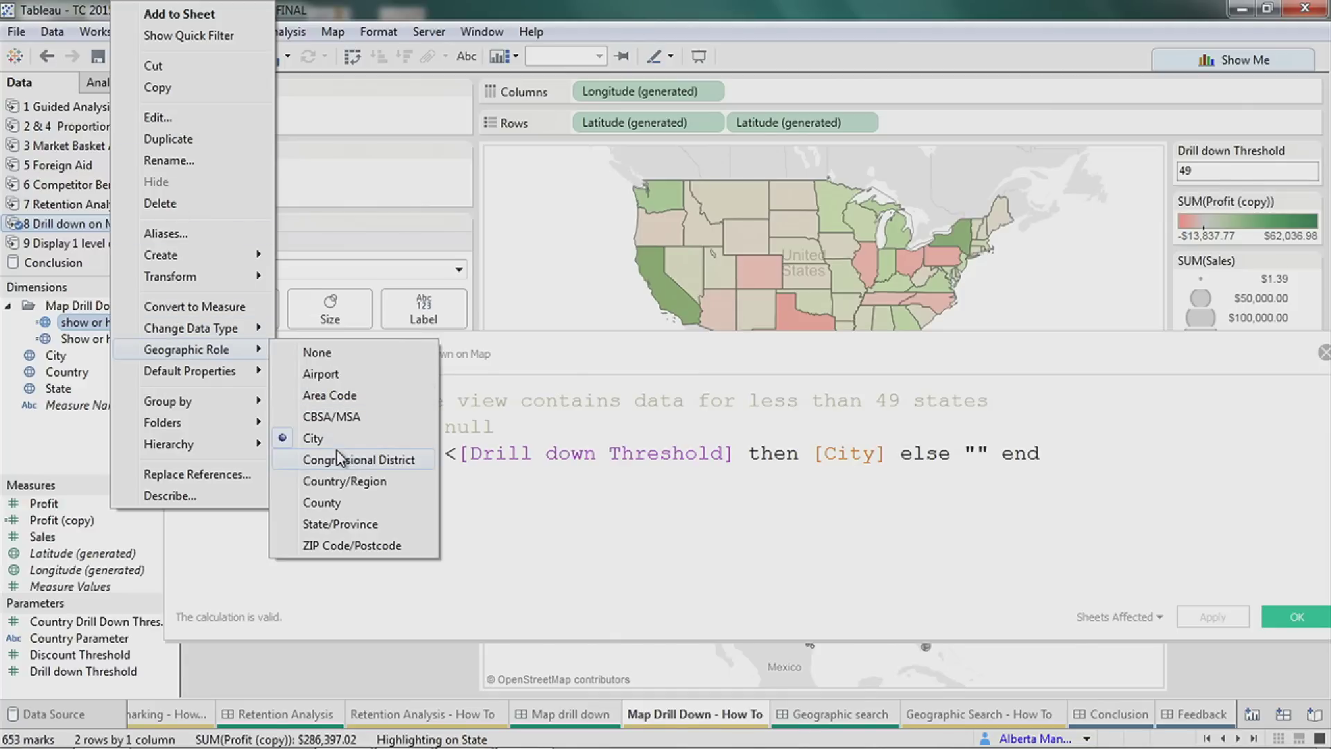
pyautogui.moveTo(1135, 358); pyautogui.dragTo(1031, 345)
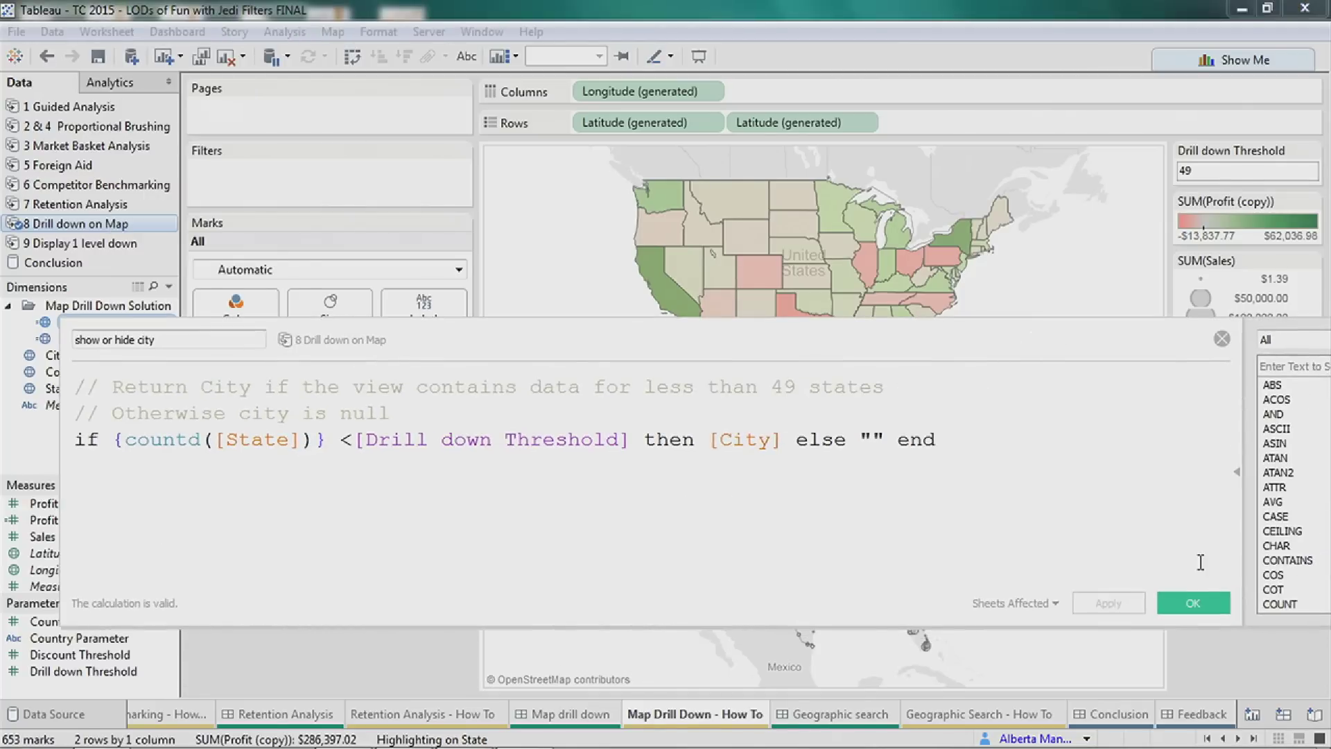
pyautogui.click(1192, 603)
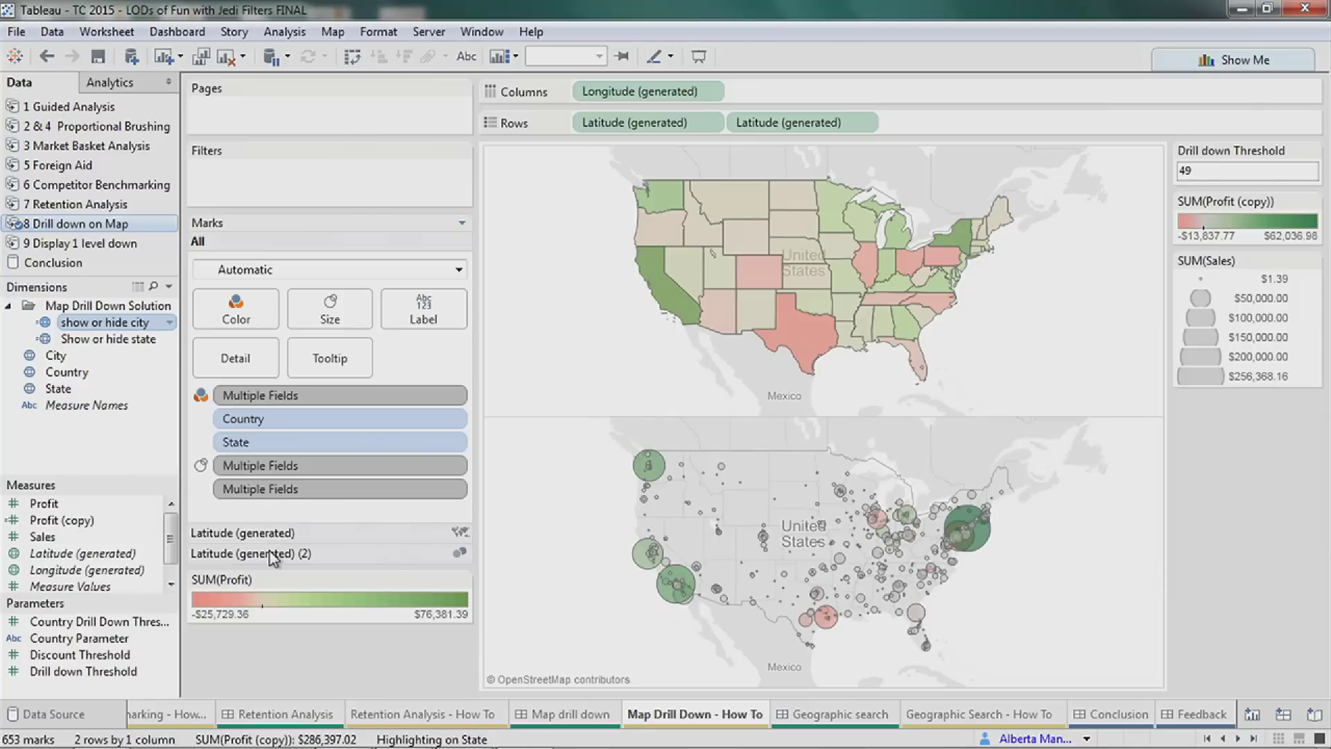
# Replace City with the show or hide city calculation on the marks of the second latitude field.
pyautogui.click(269, 552)
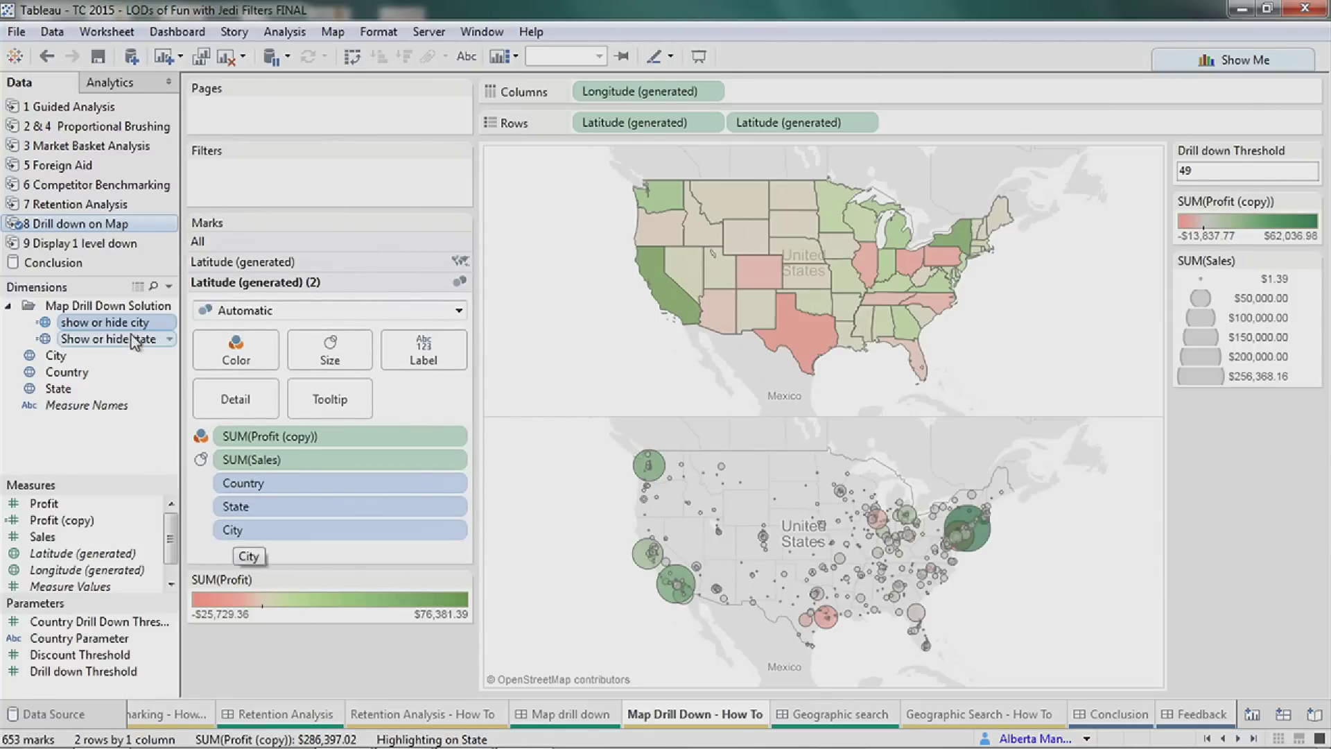
pyautogui.moveTo(114, 332); pyautogui.dragTo(307, 542)
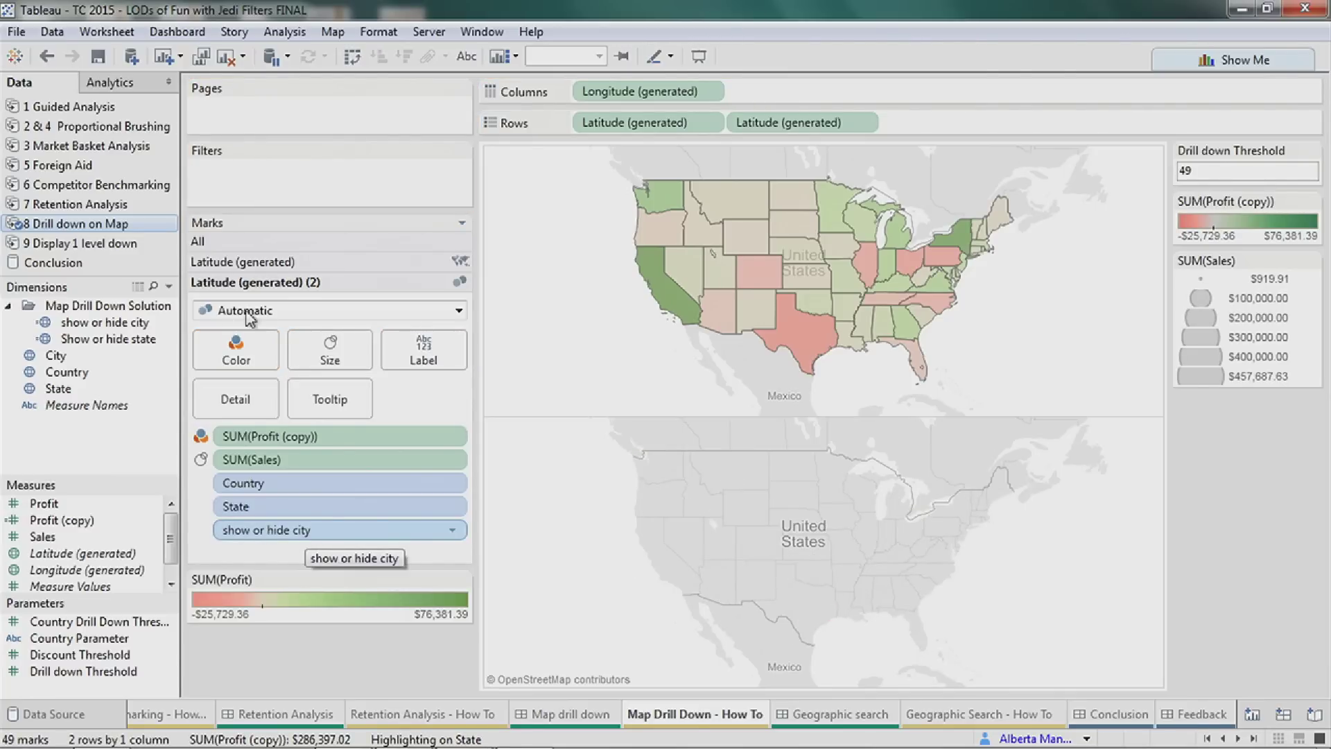
# Open the Show or hide state calculation, review its enlarged formula and geographic role, and close the editor.
pyautogui.rightClick(76, 340)
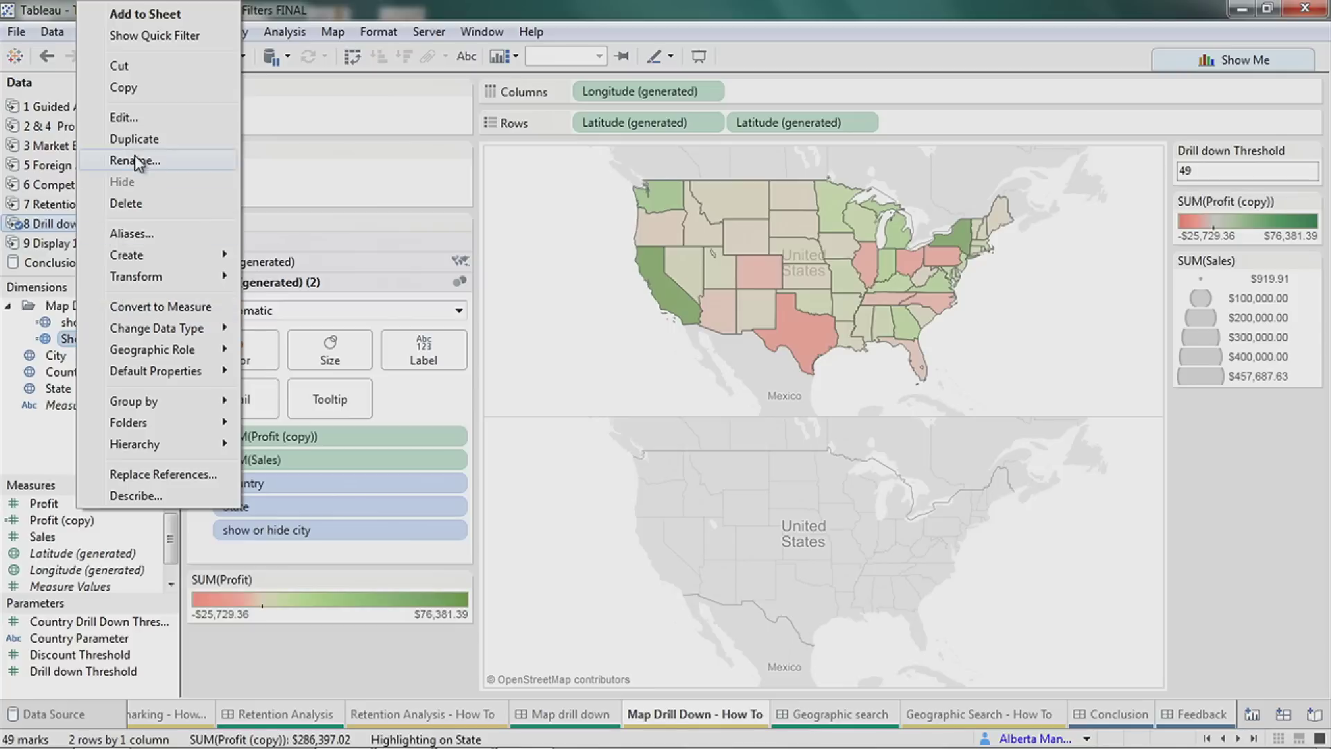
pyautogui.click(123, 117)
pyautogui.scroll(5, 836, 433)
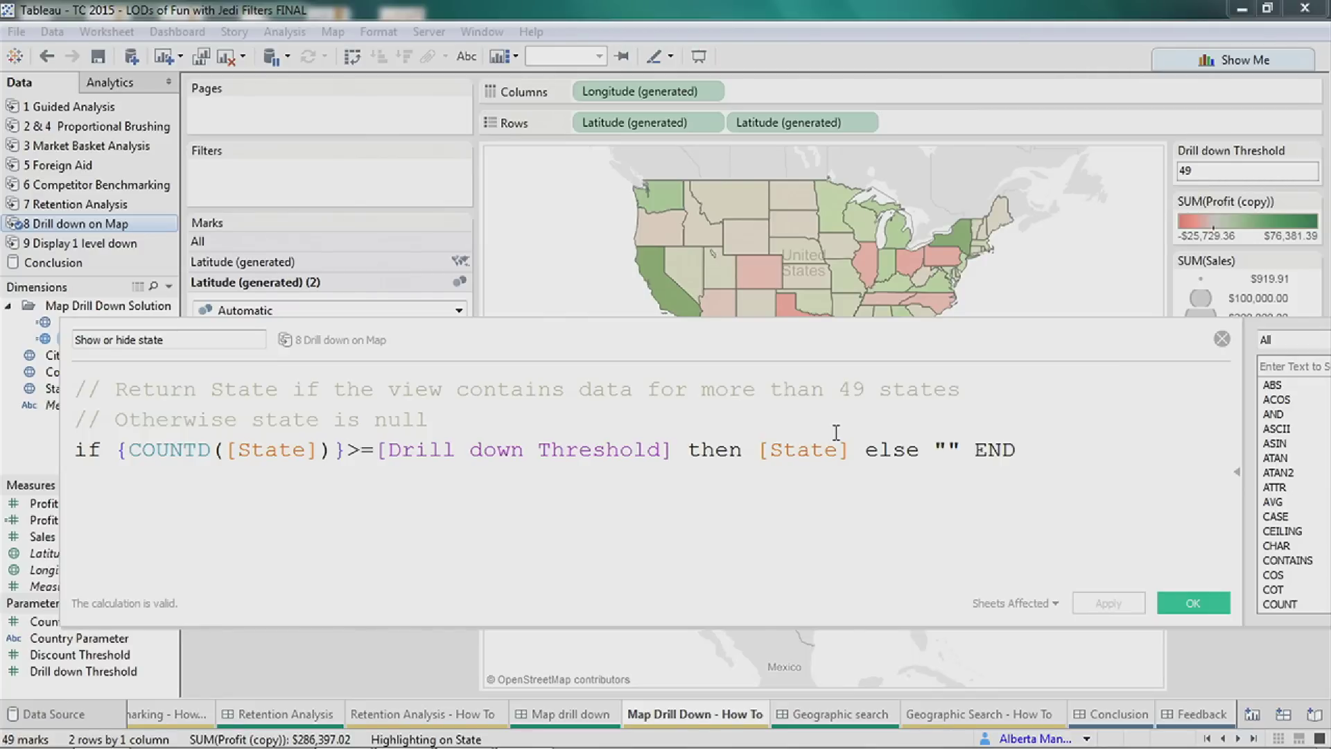
pyautogui.moveTo(779, 355); pyautogui.dragTo(741, 441)
pyautogui.rightClick(147, 344)
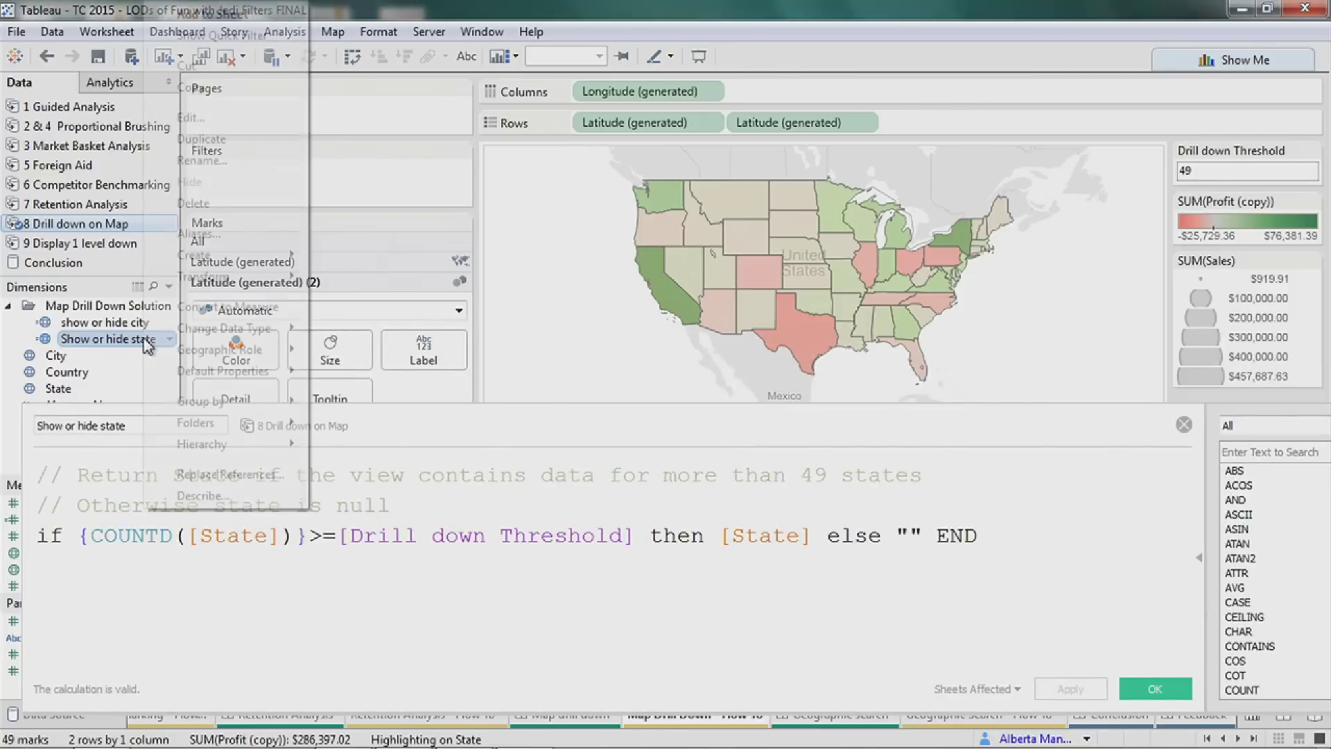
pyautogui.moveTo(229, 378)
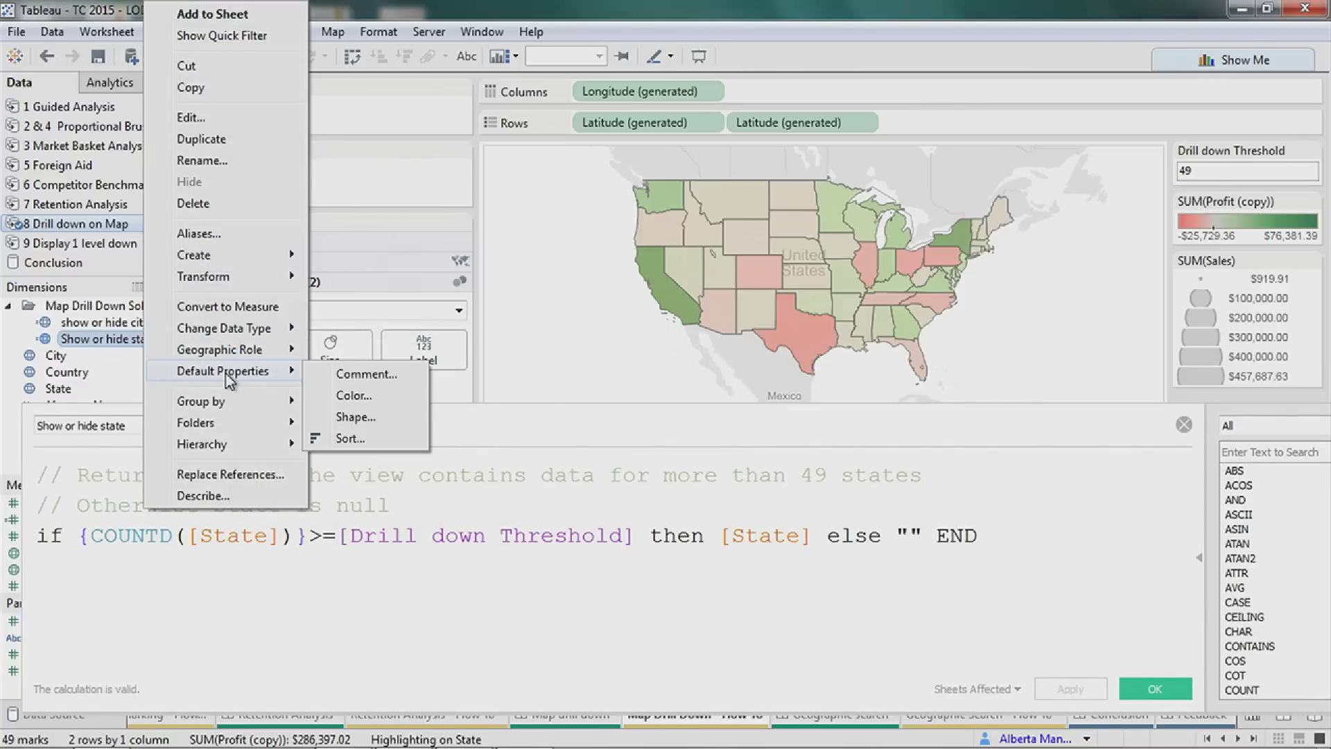
pyautogui.moveTo(270, 351)
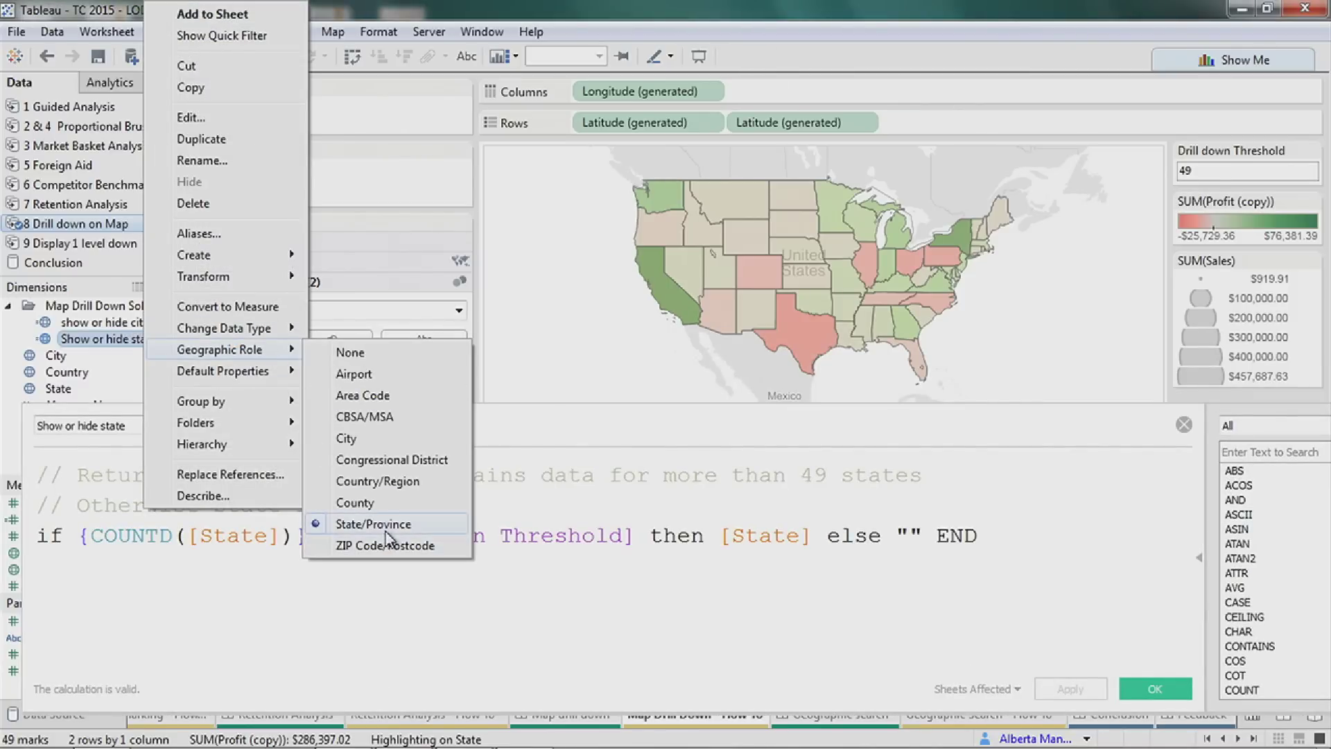
pyautogui.click(1171, 686)
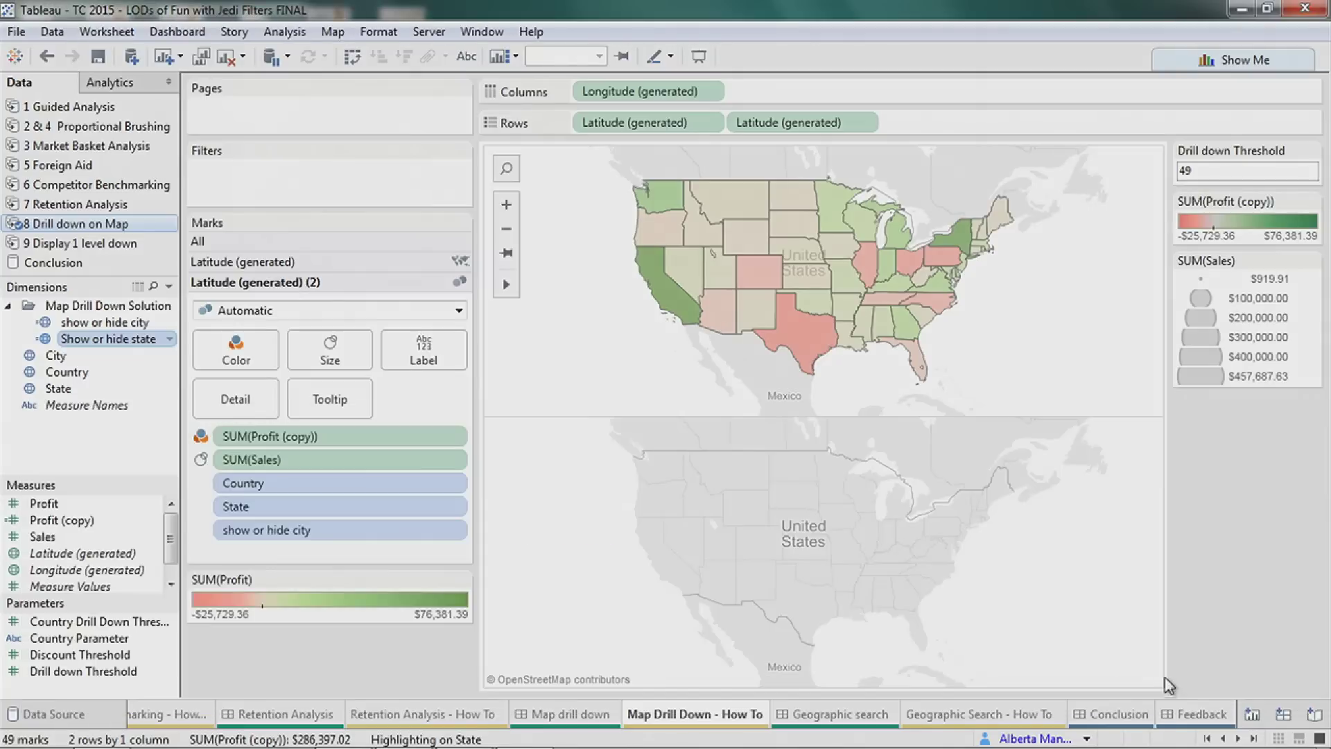
# Replace State with Show or hide state on the first latitude's marks and combine both latitude fields as a dual axis map.
pyautogui.click(269, 267)
pyautogui.moveTo(86, 338); pyautogui.dragTo(277, 472)
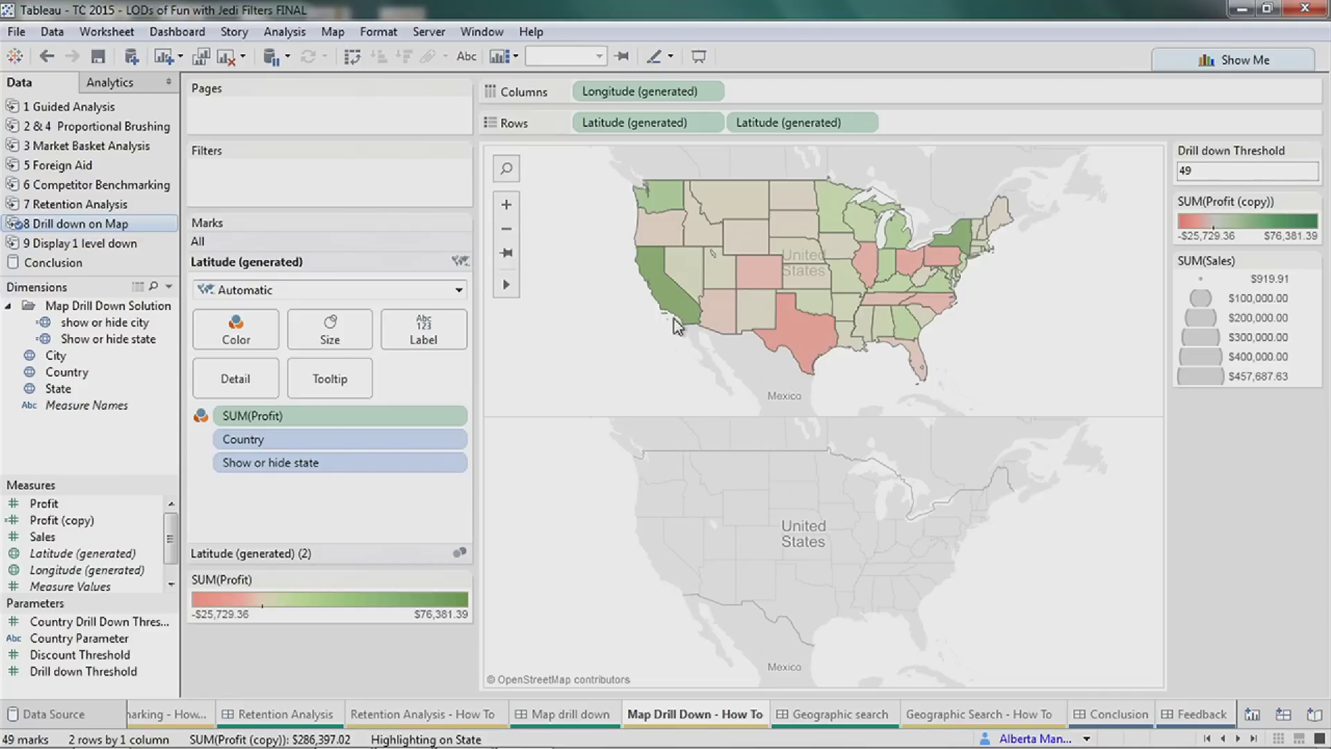
pyautogui.click(871, 122)
pyautogui.click(863, 123)
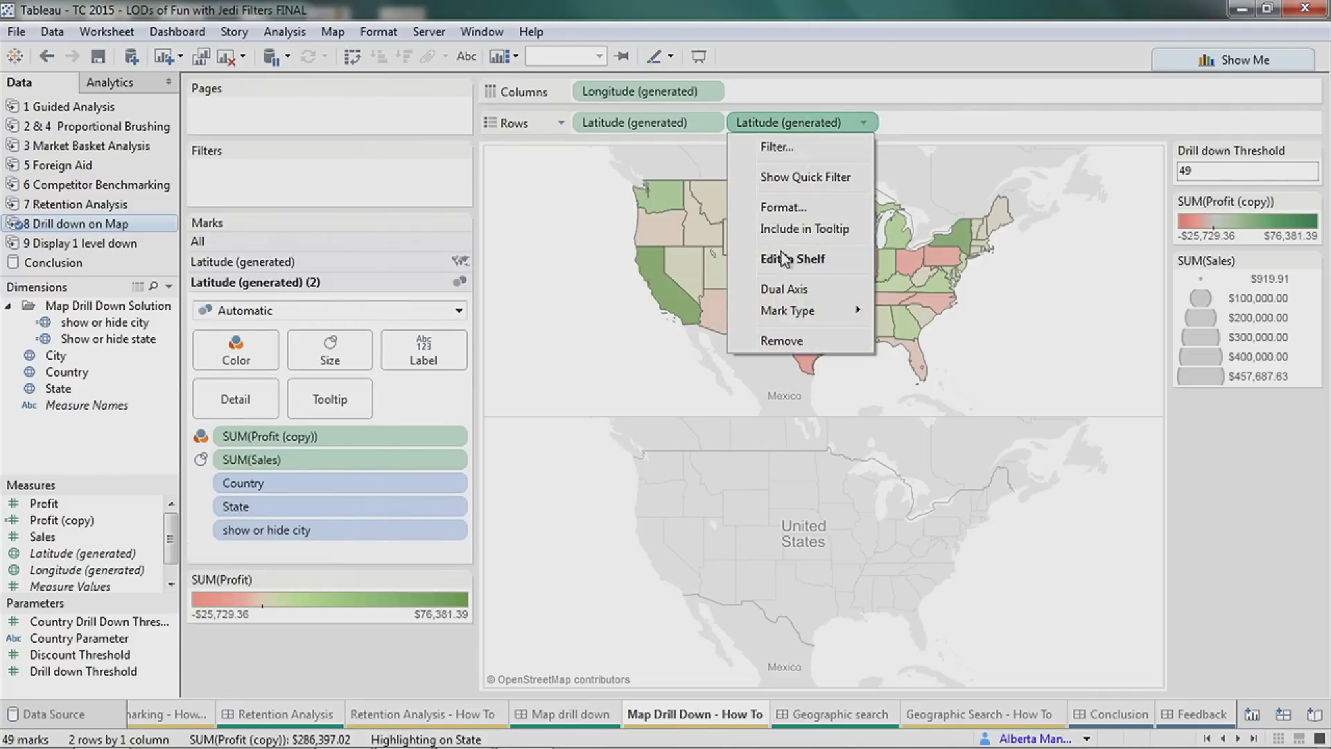
pyautogui.click(784, 291)
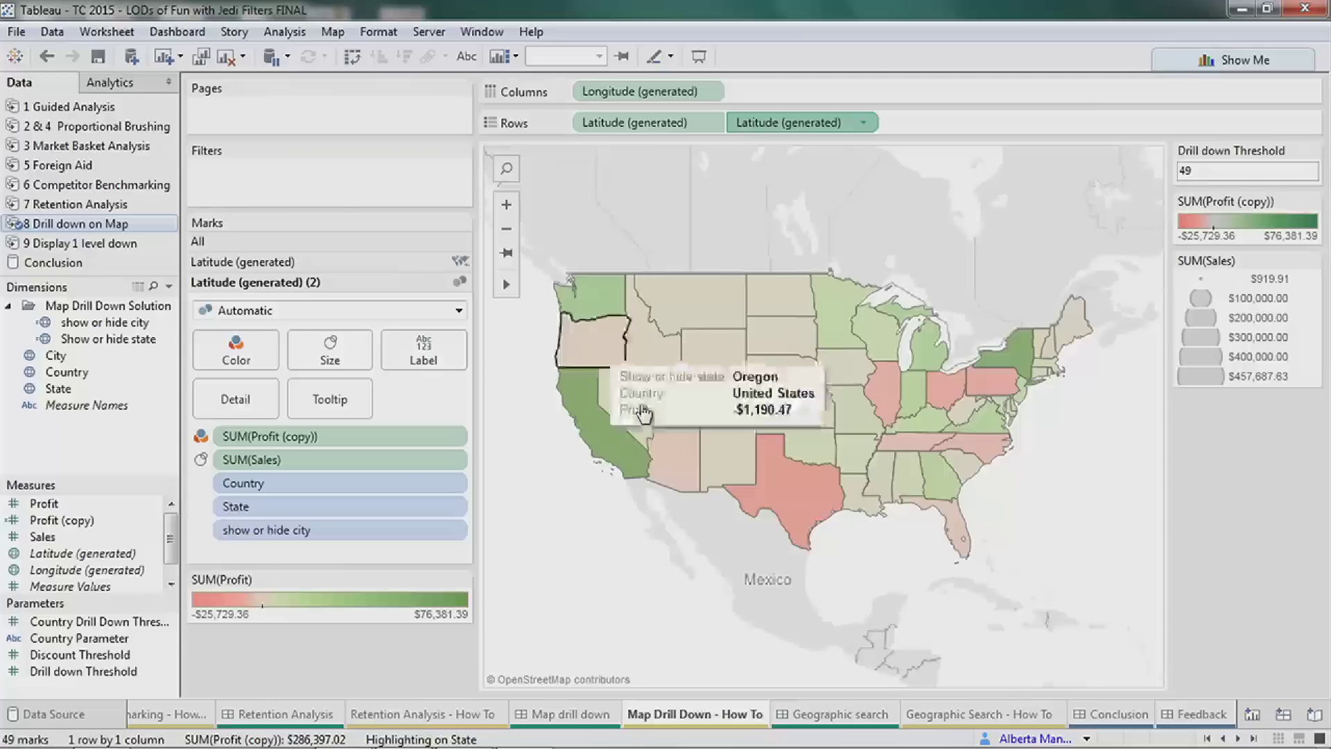
# Keep only California on the map and add the resulting Inclusions filter to context.
pyautogui.click(599, 431)
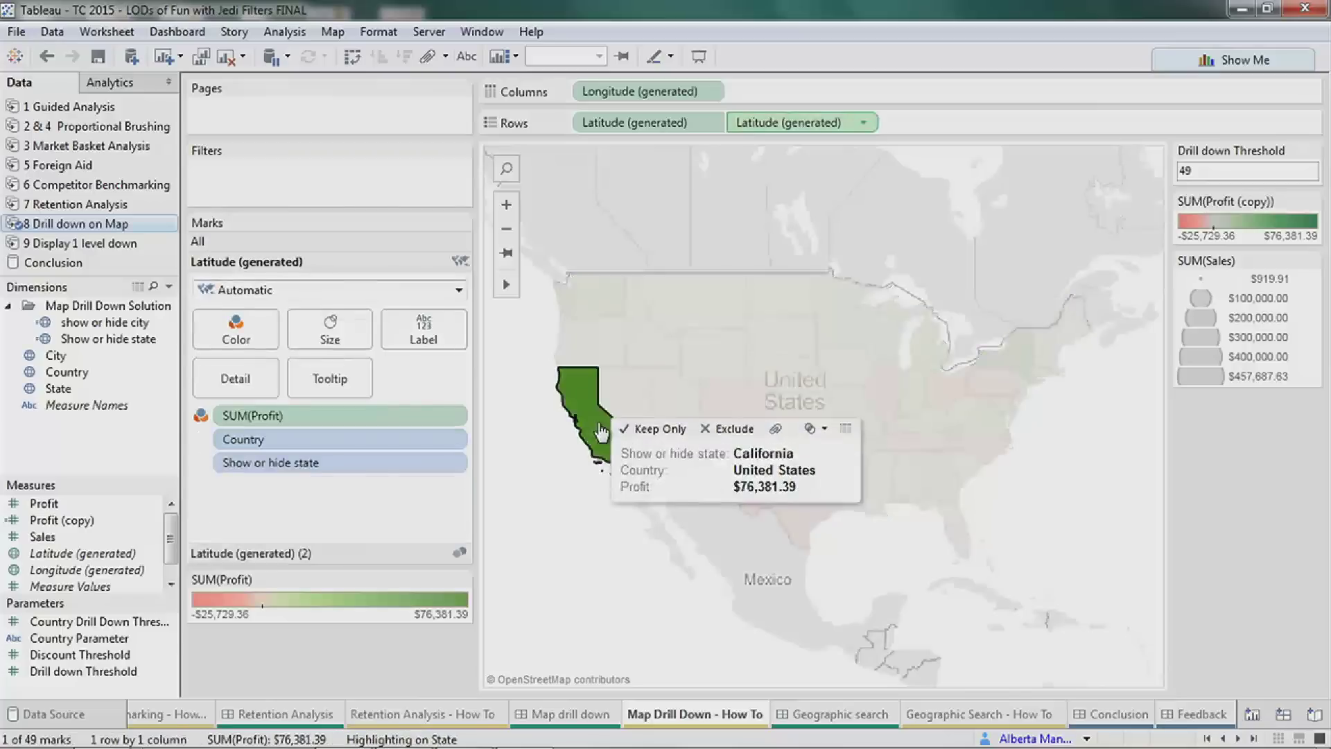
pyautogui.click(651, 428)
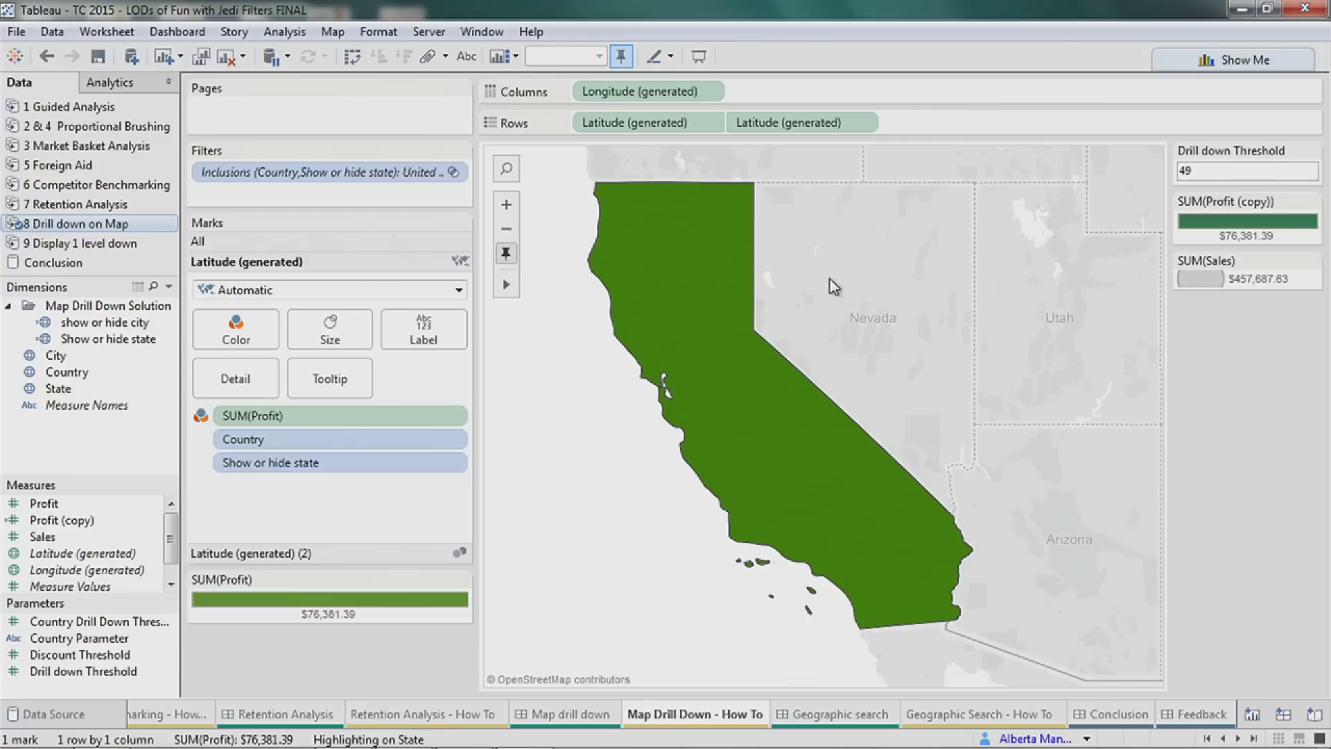
pyautogui.click(453, 172)
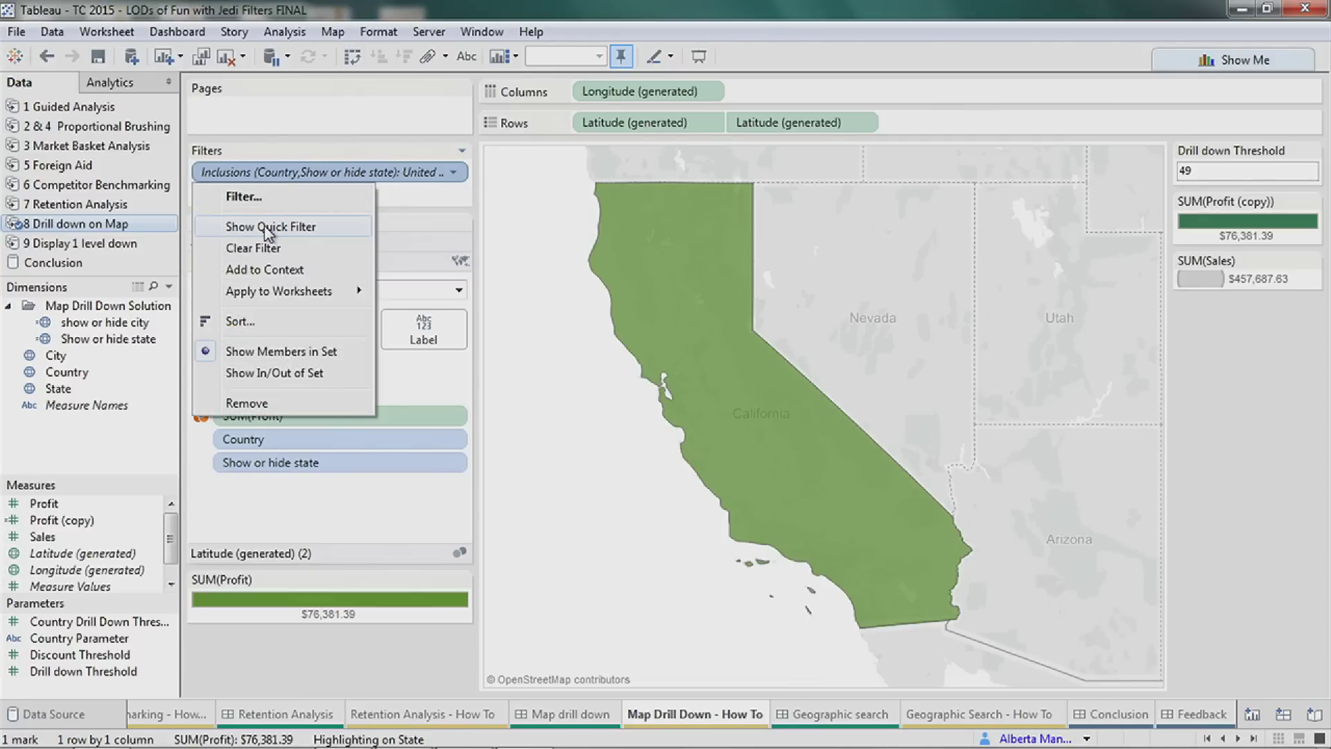
pyautogui.click(260, 270)
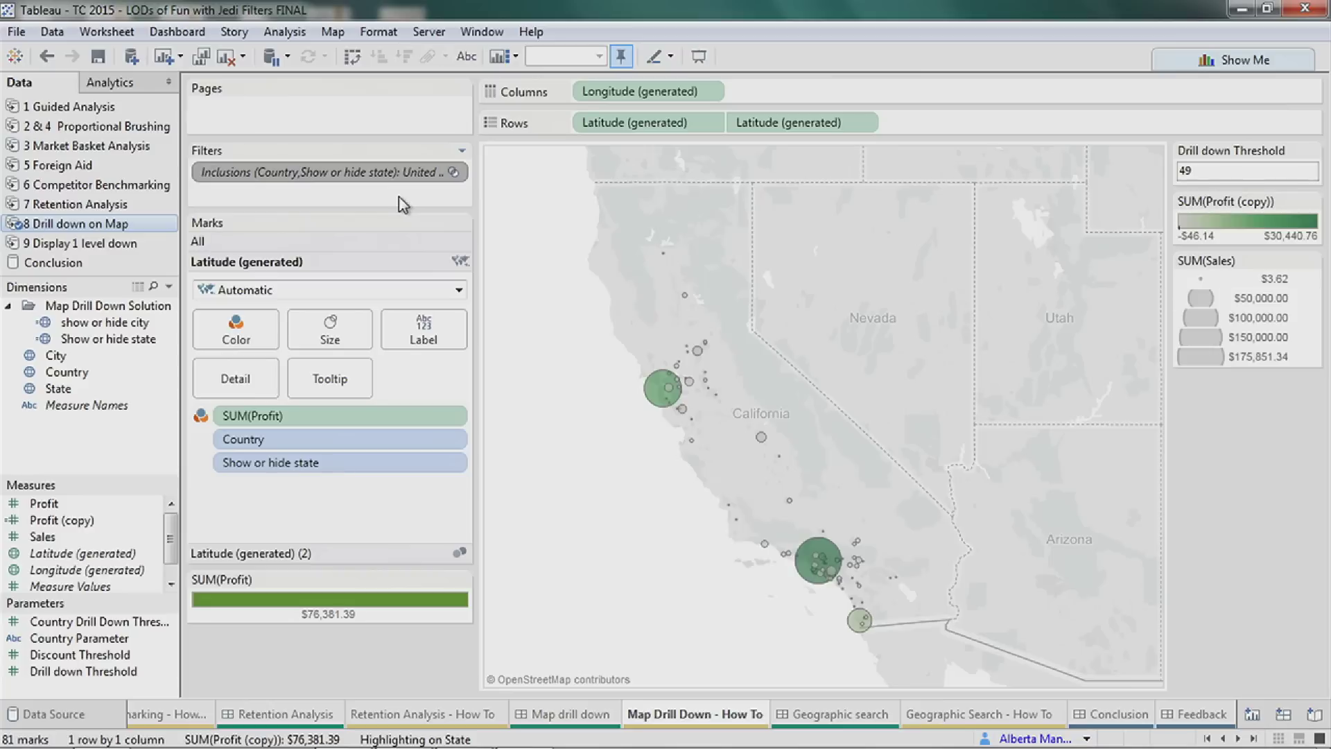
# Show the quick filter for Inclusions, set it to (All) and reset the map view to its automatic extent.
pyautogui.click(459, 175)
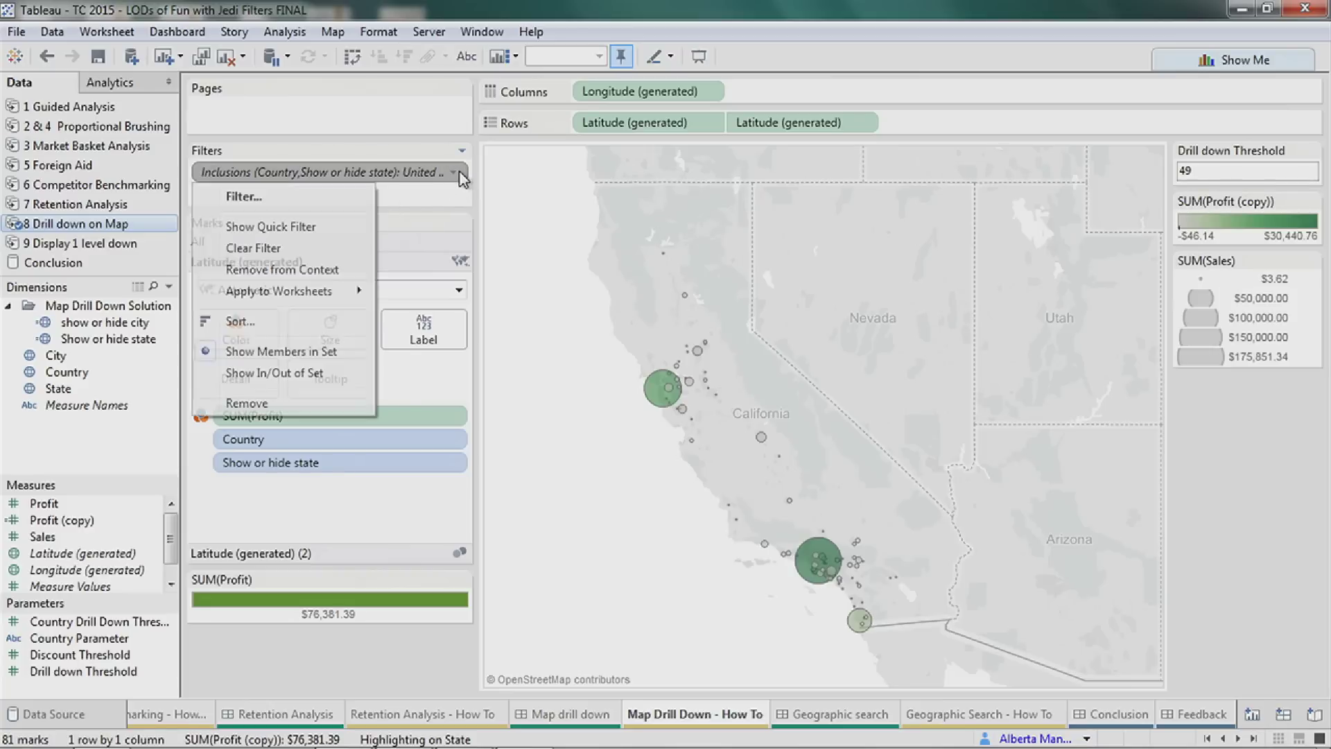
pyautogui.click(300, 226)
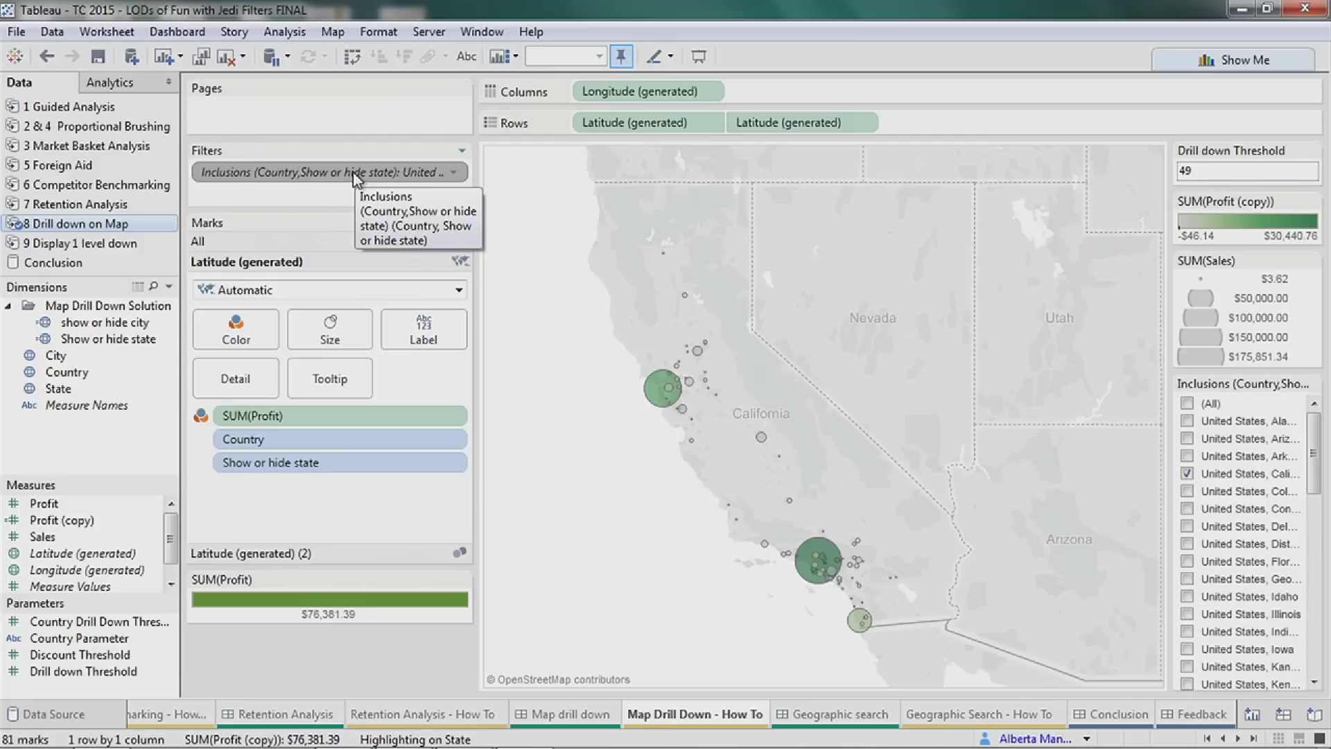
pyautogui.click(1187, 404)
pyautogui.click(506, 254)
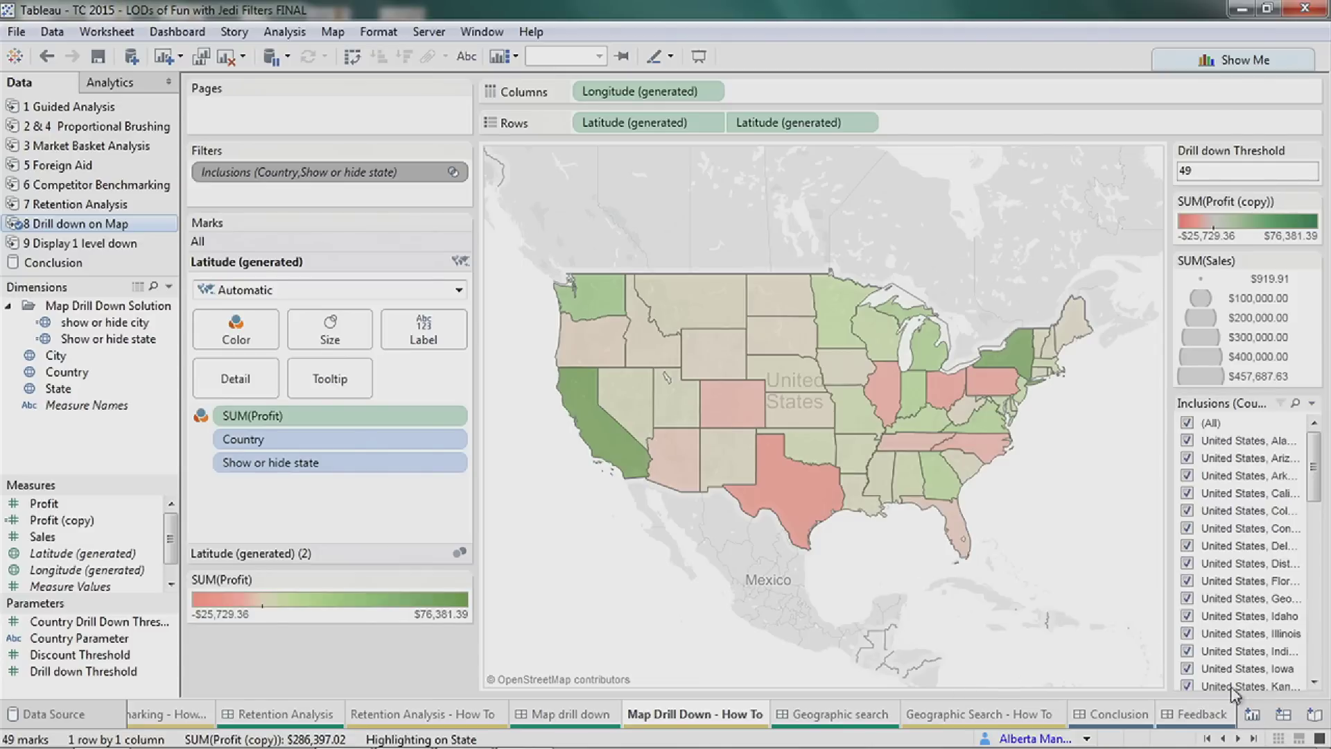
# Switch the Filter as User setting back to the signed-in admin account.
pyautogui.moveTo(1240, 745)
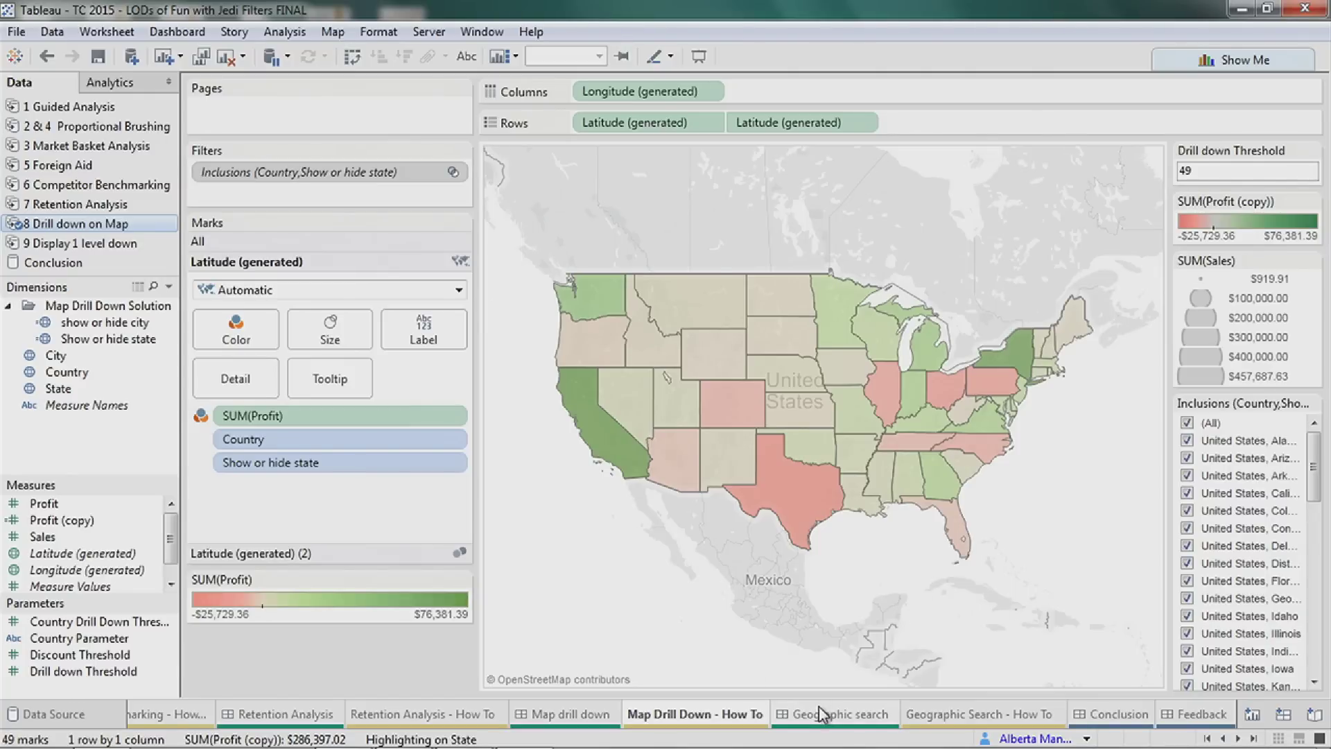
pyautogui.moveTo(820, 713)
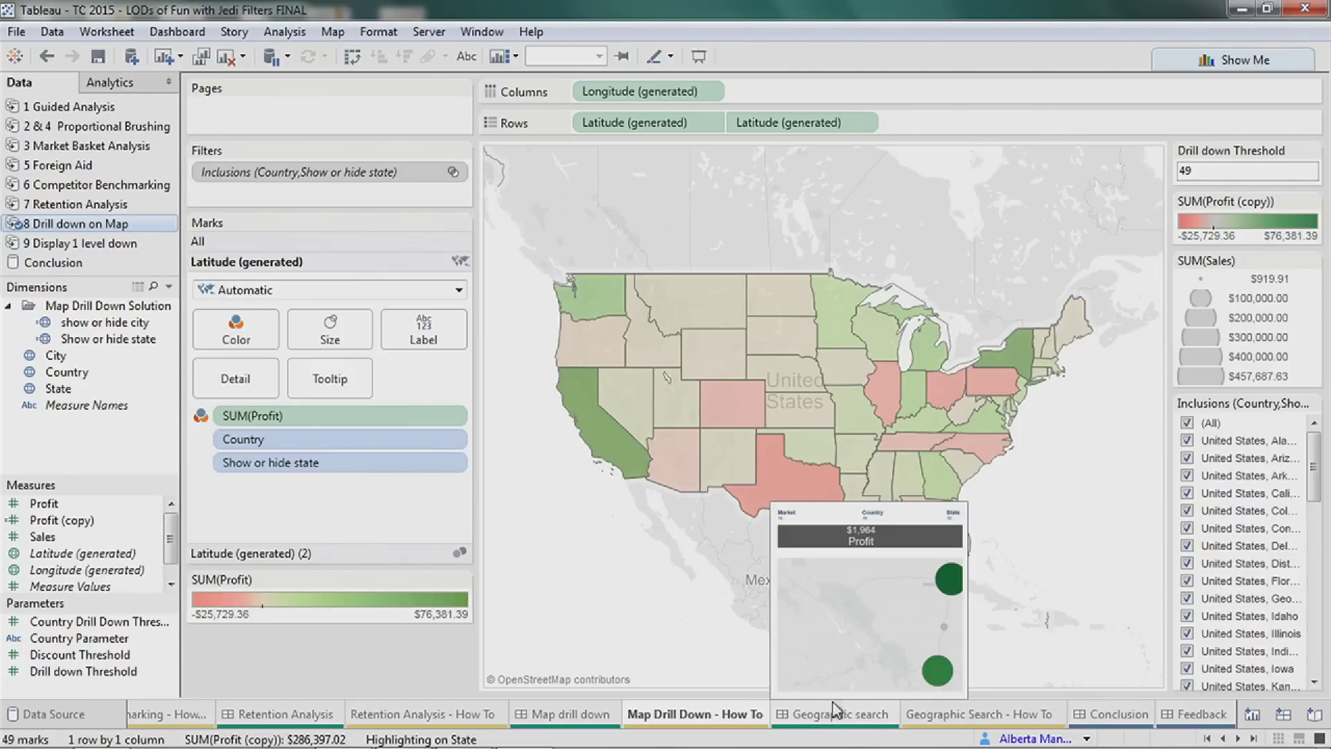
pyautogui.moveTo(1086, 724)
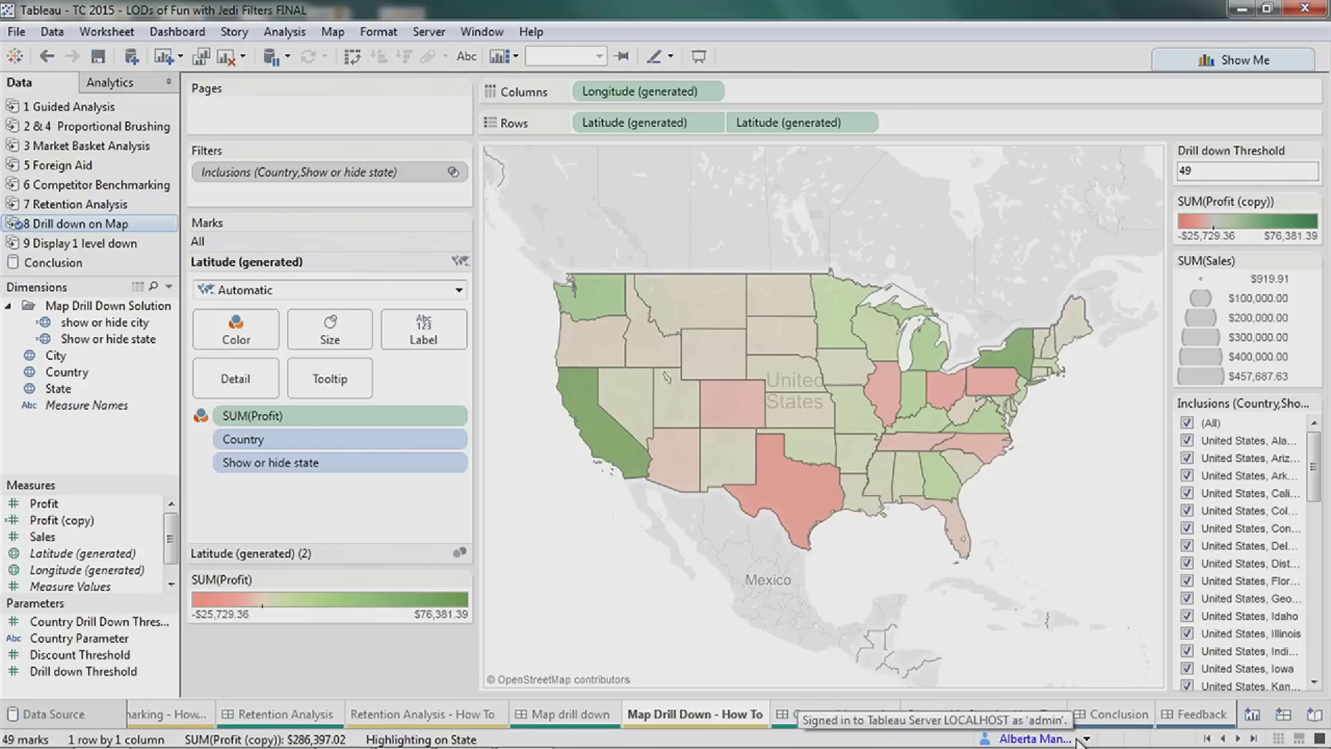
pyautogui.click(1086, 739)
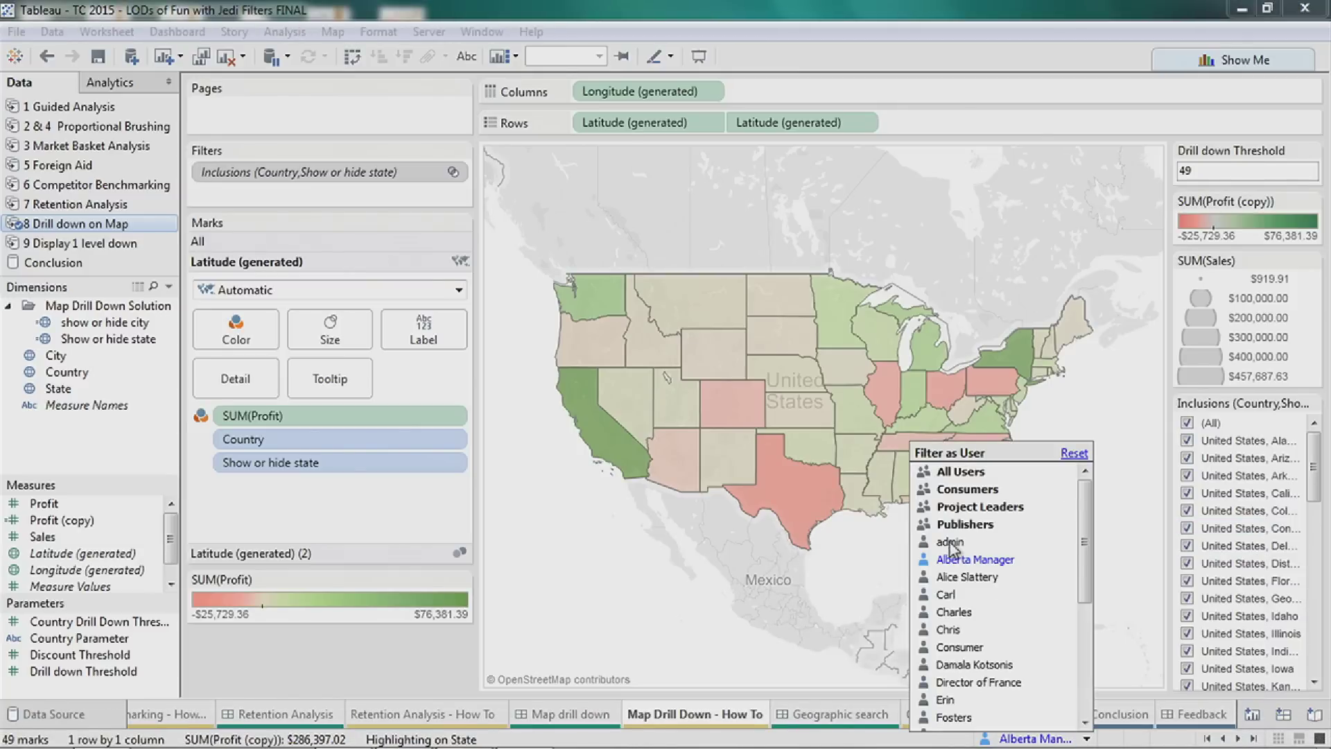
pyautogui.click(828, 570)
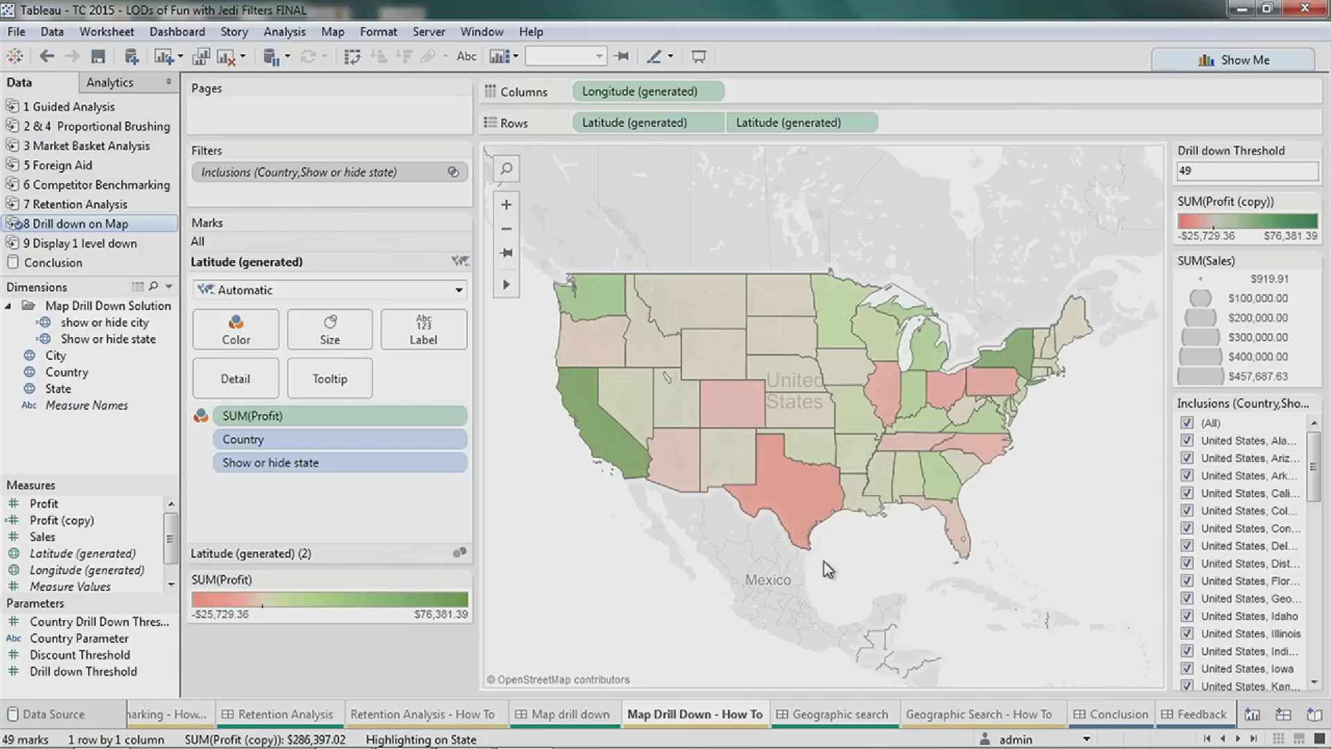
# Open the Geographic search dashboard, filter it as The Big Kahuna and activate the profit by market bar chart.
pyautogui.click(872, 721)
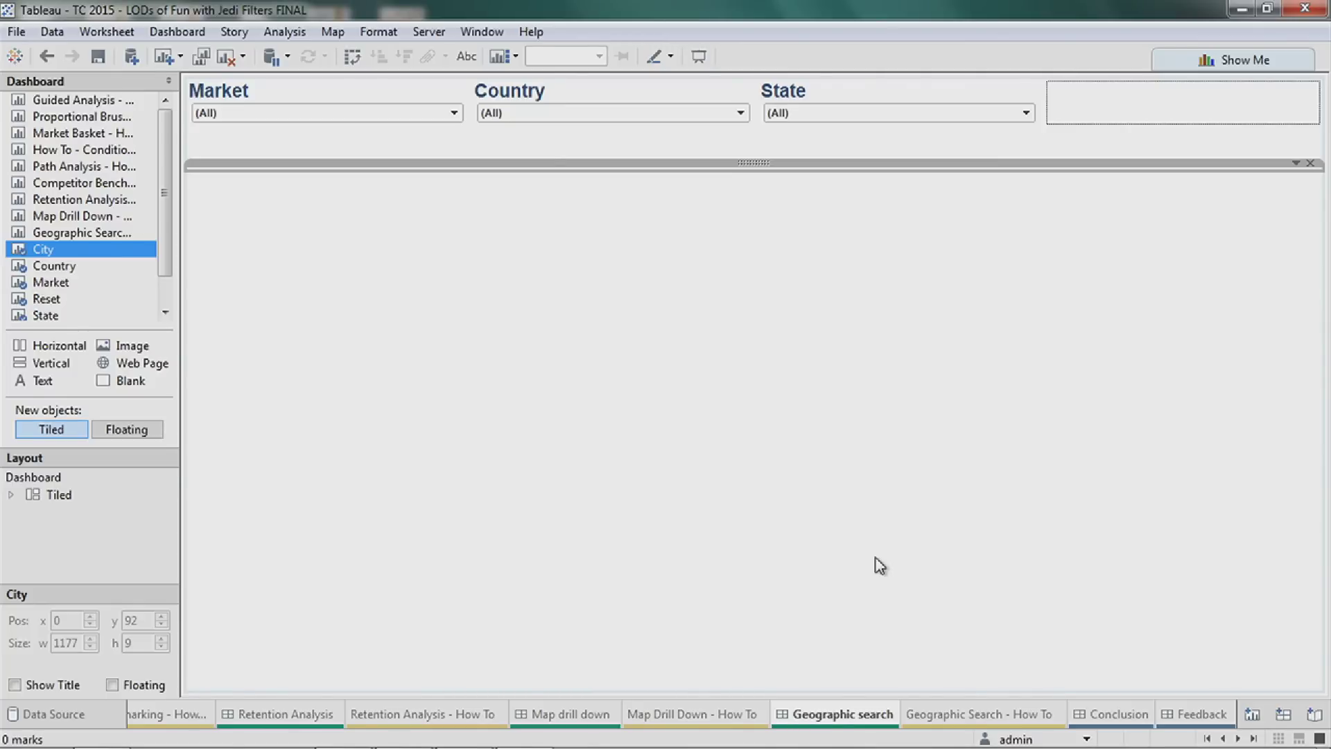
pyautogui.click(1086, 739)
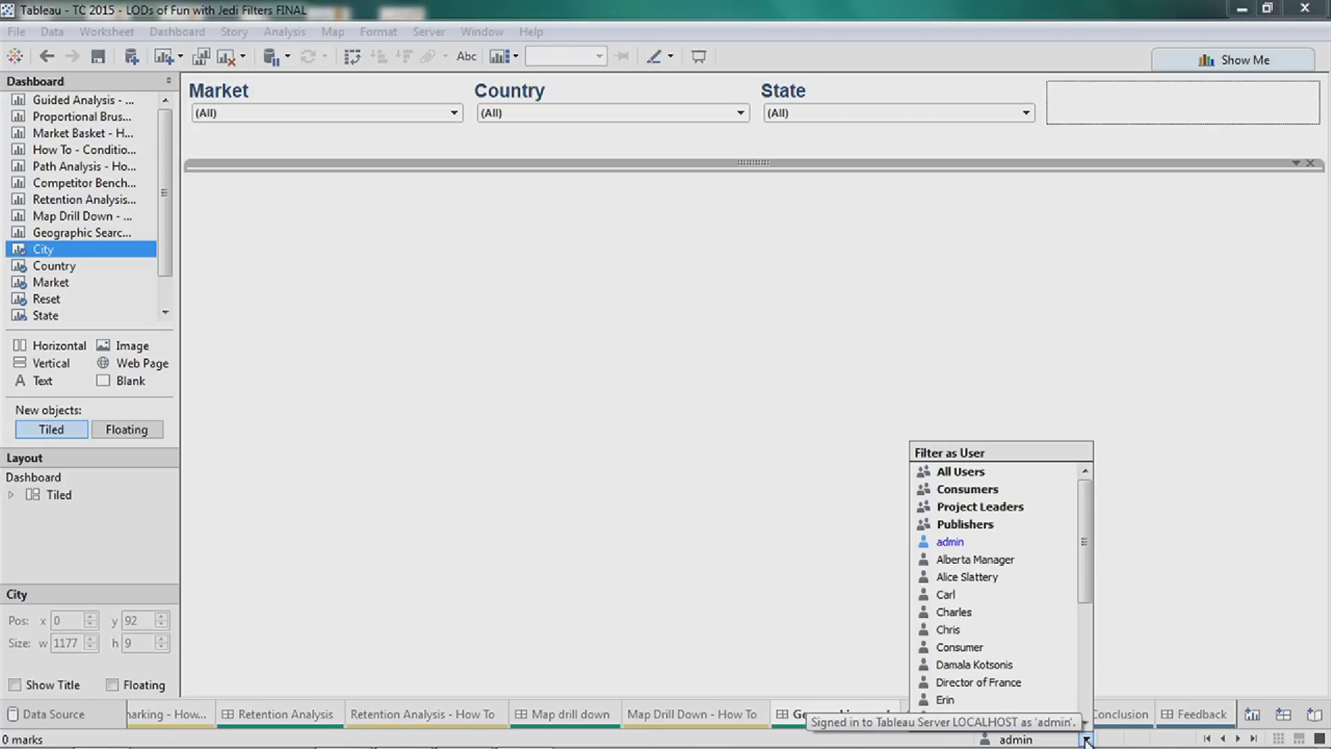
pyautogui.moveTo(1085, 547); pyautogui.dragTo(1092, 674)
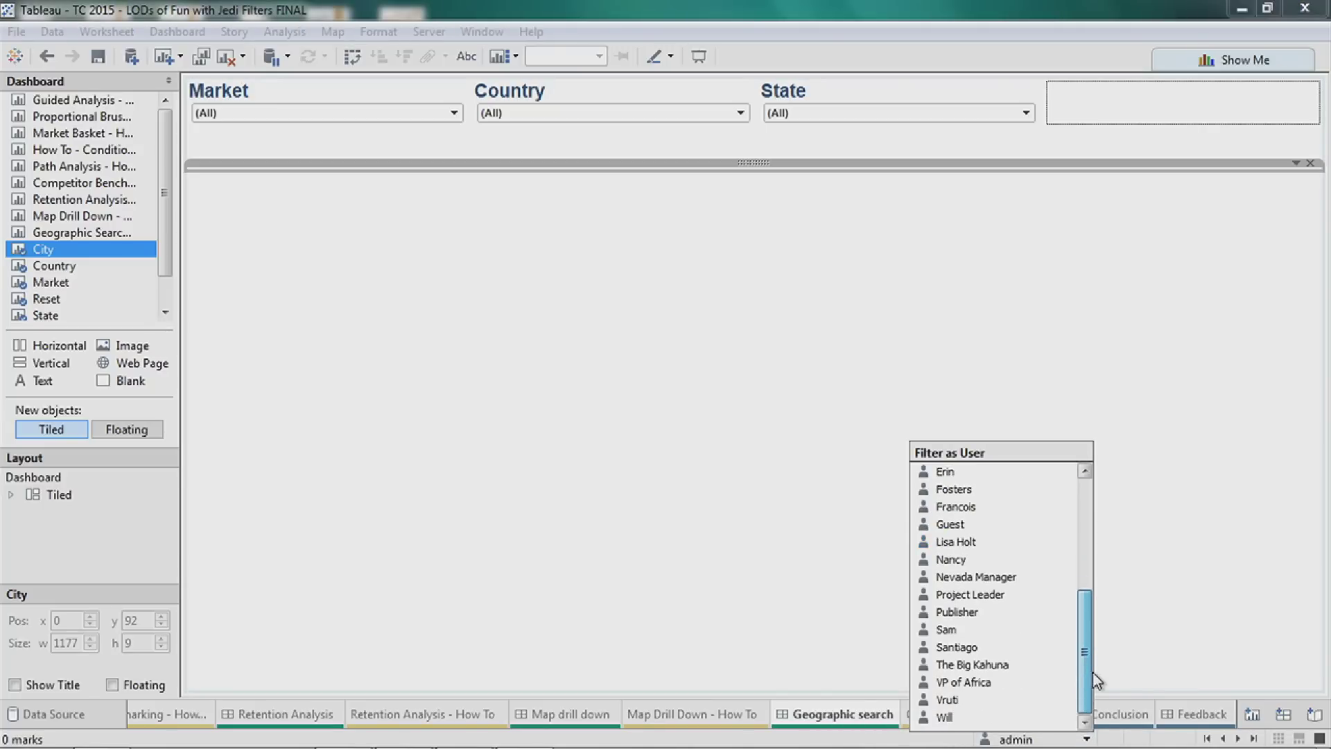
pyautogui.click(966, 664)
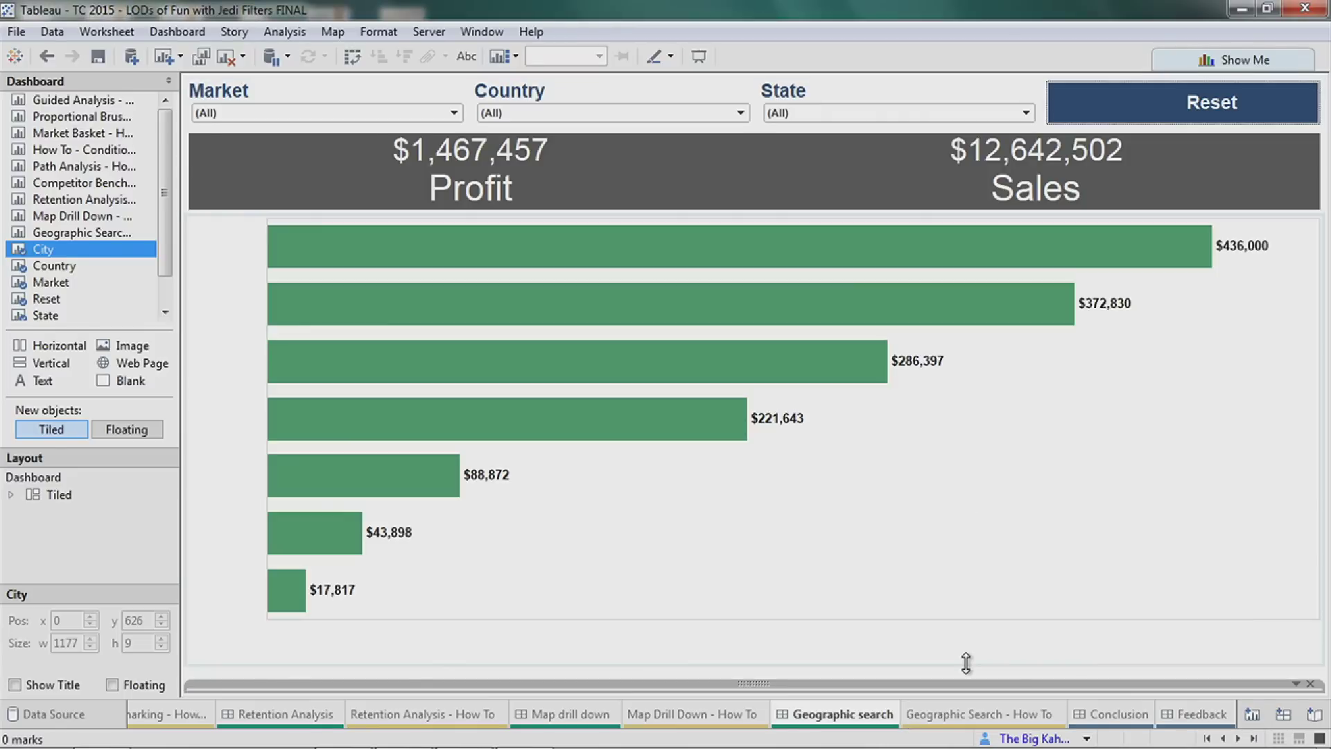
pyautogui.click(1075, 542)
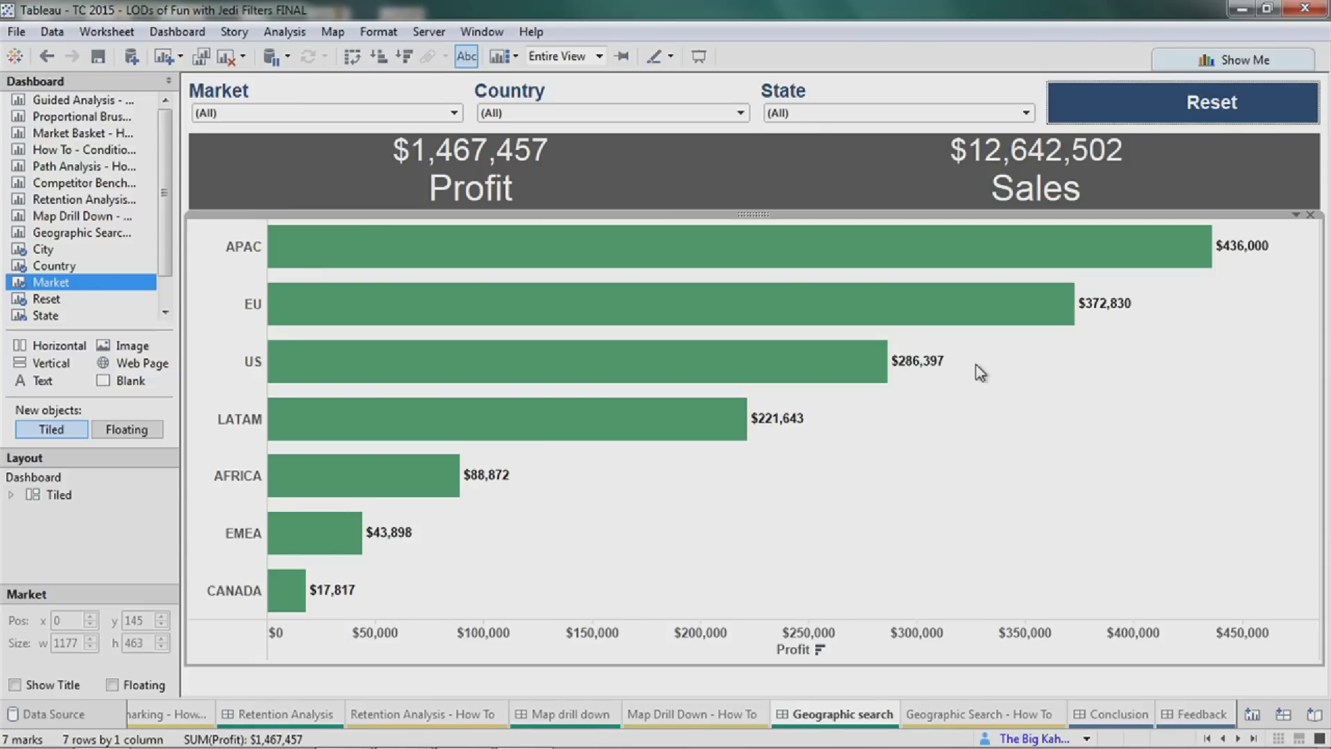
# Change the dashboard's Filter as User setting to VP of Africa.
pyautogui.moveTo(422, 256)
pyautogui.click(1085, 737)
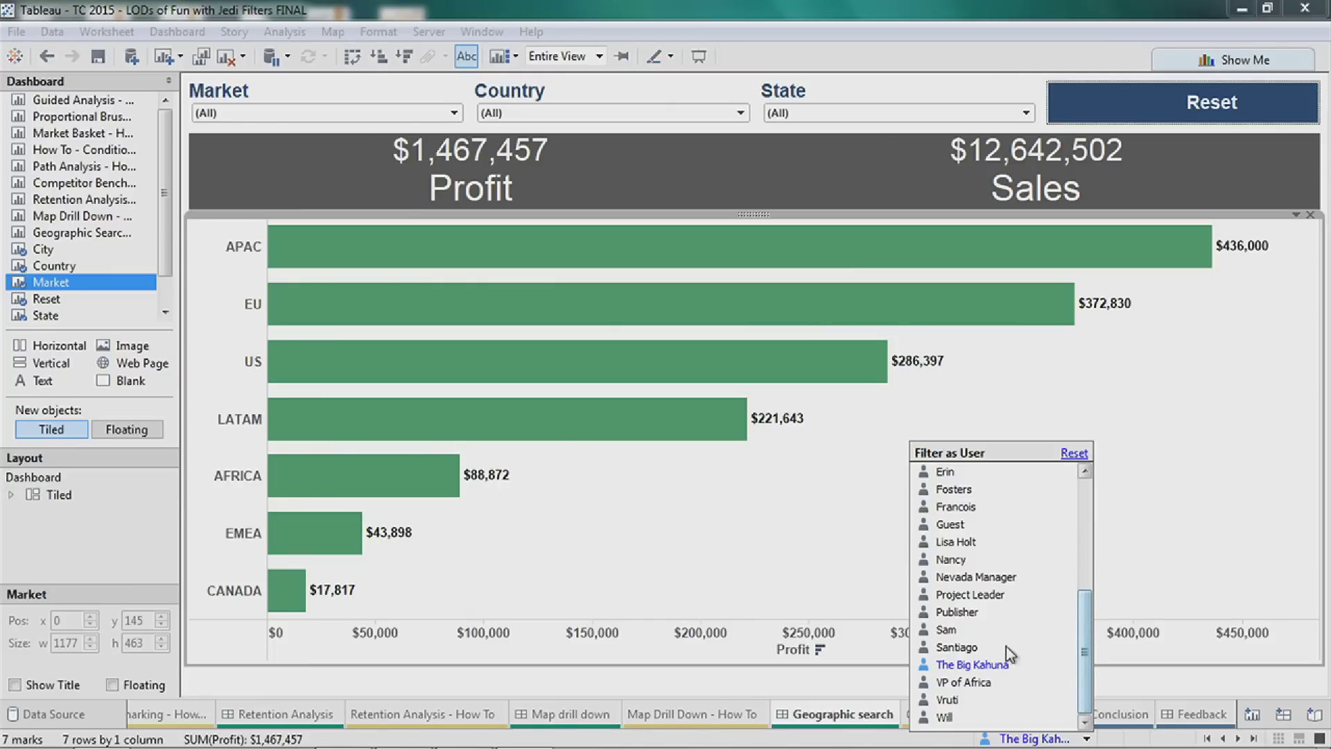
pyautogui.click(964, 682)
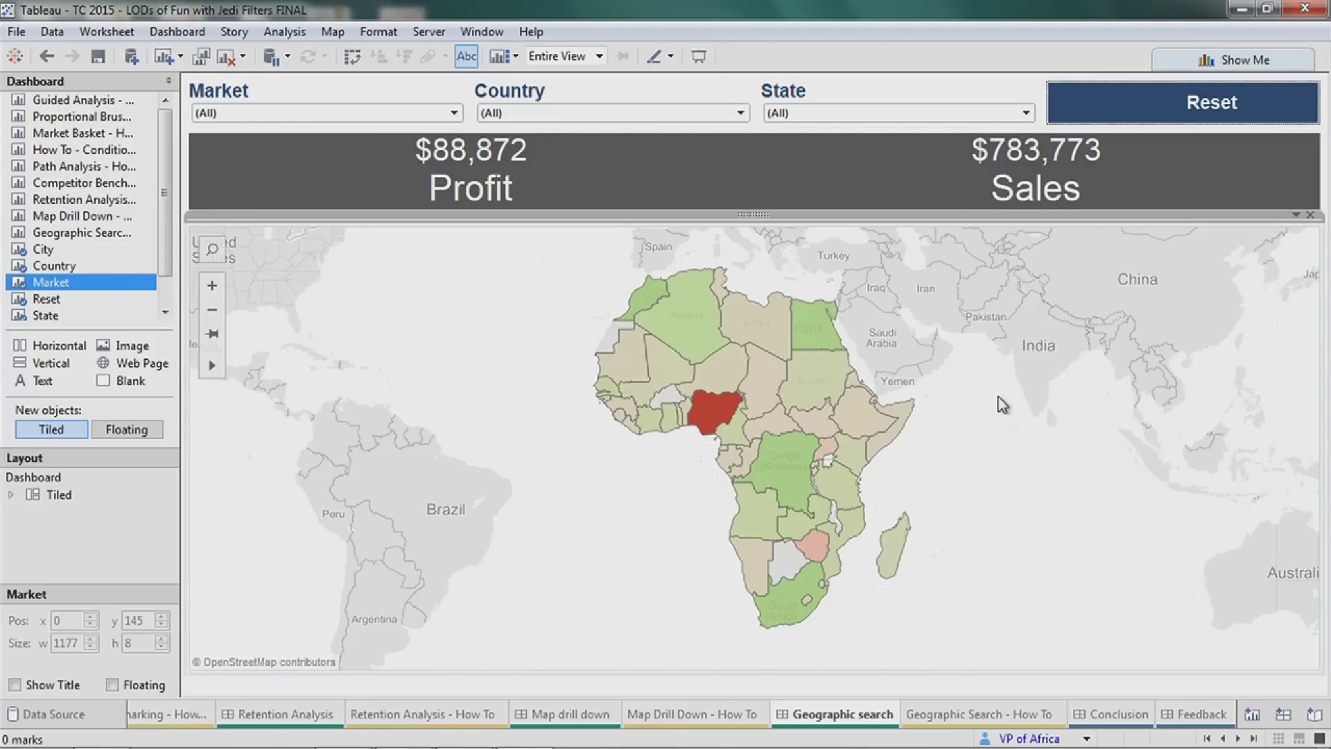
# Change the Geographic search dashboard's Filter as User setting to Director of France.
pyautogui.click(1086, 738)
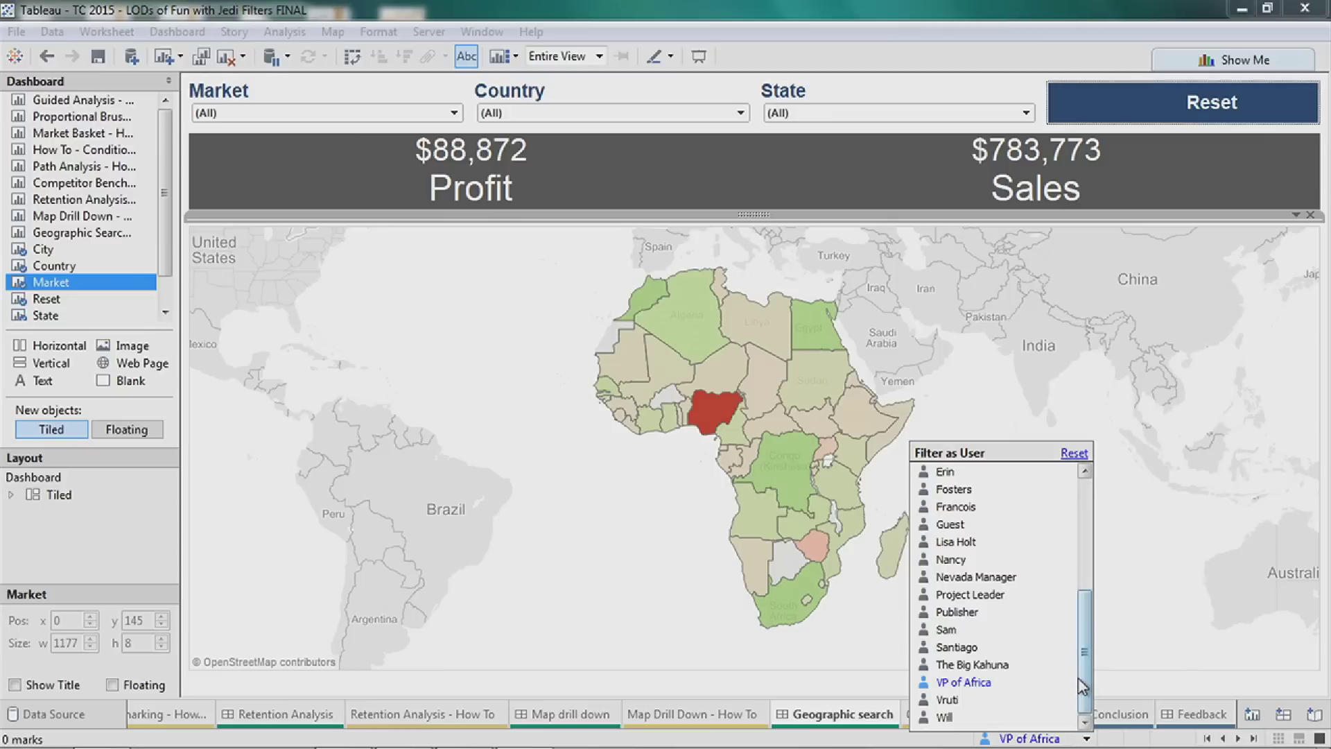
pyautogui.moveTo(1091, 672); pyautogui.dragTo(1086, 622)
pyautogui.click(1017, 528)
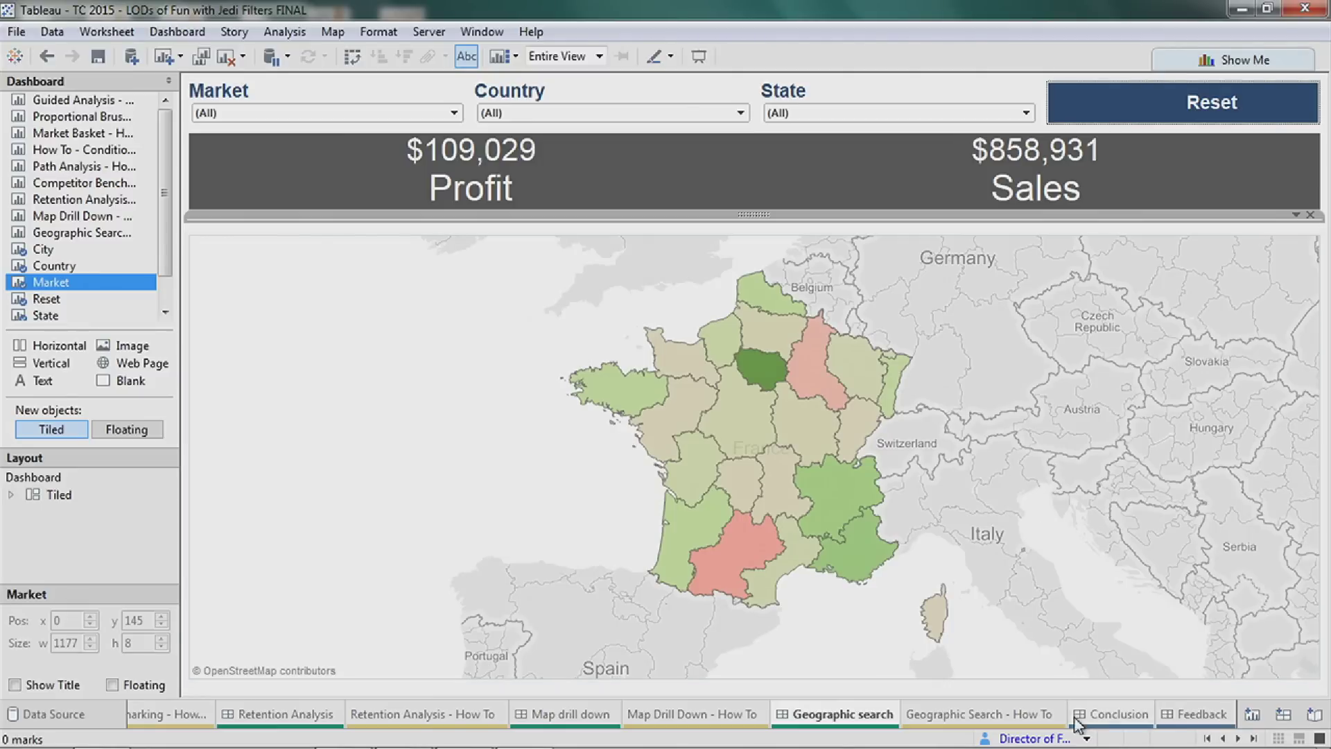
# Set the dashboard's Filter as User to Alberta Manager and inspect the Edmonton mark's details on the map.
pyautogui.click(1087, 738)
pyautogui.scroll(3, 1054, 598)
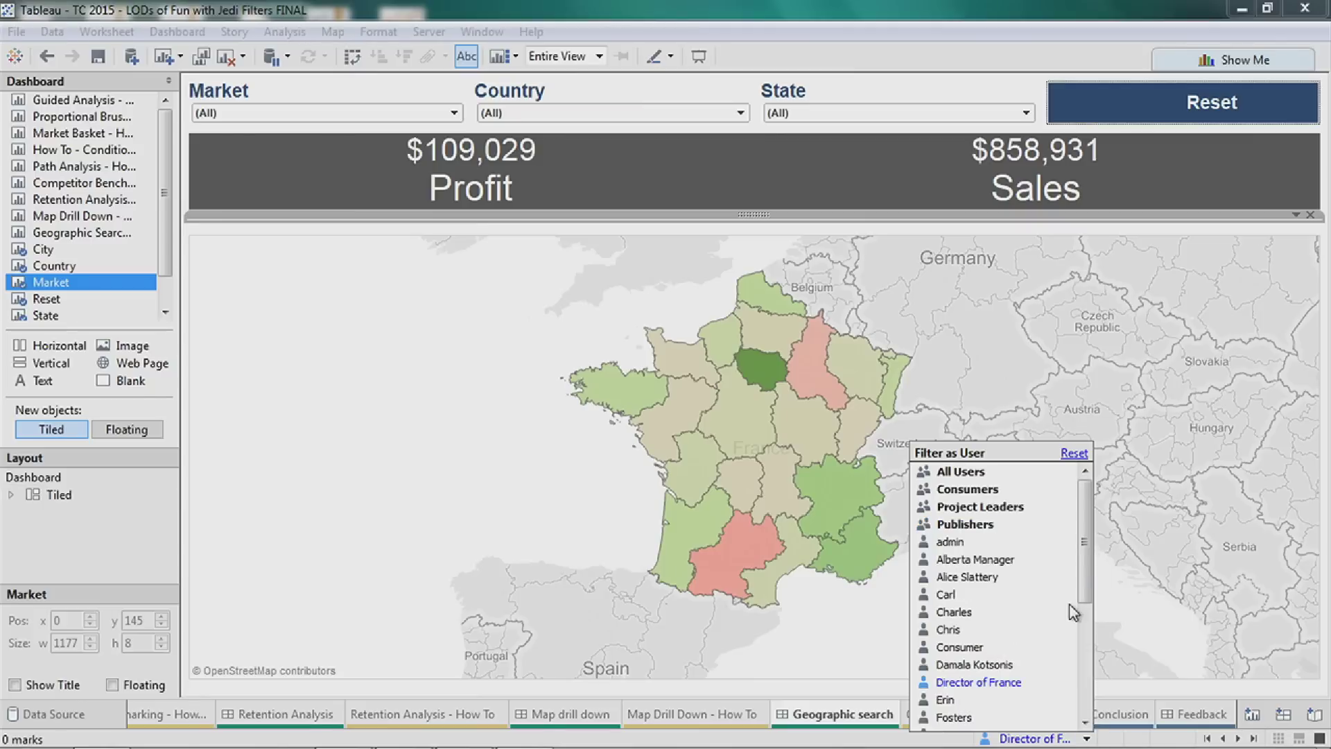
pyautogui.click(1000, 562)
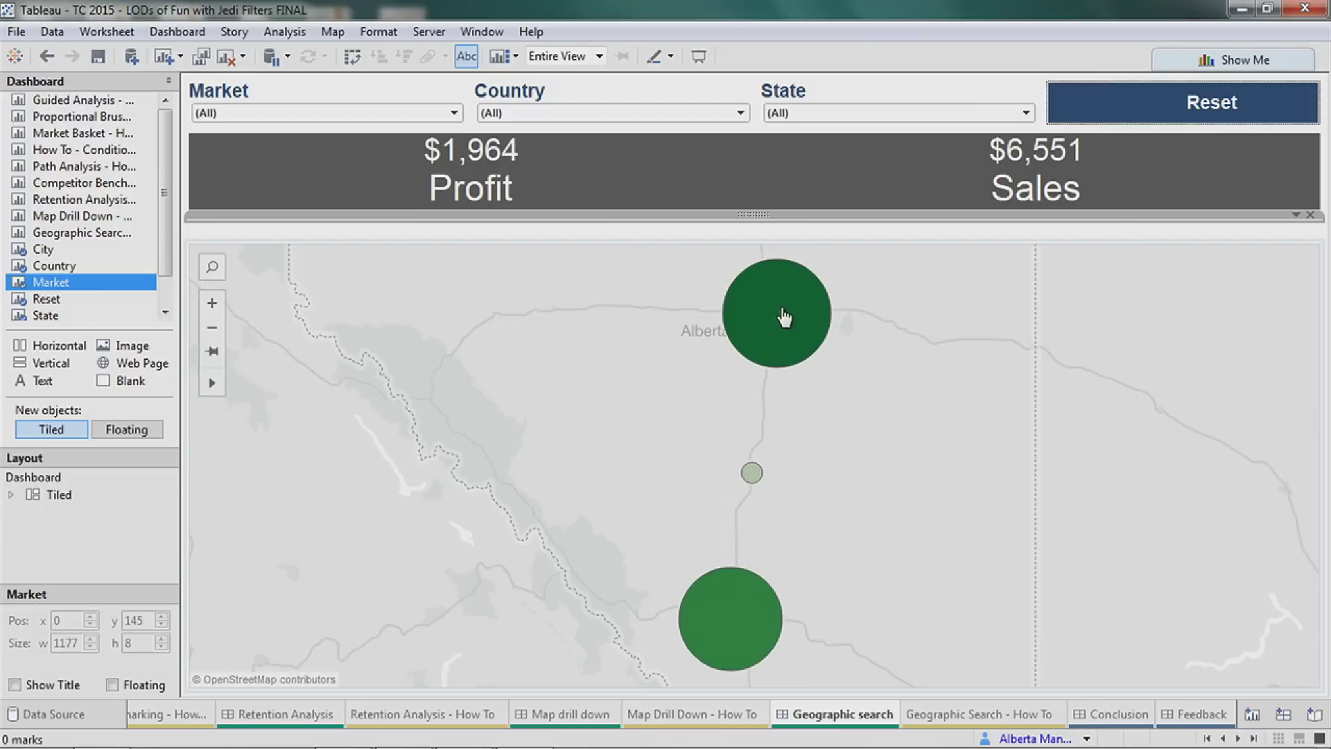
pyautogui.moveTo(780, 311)
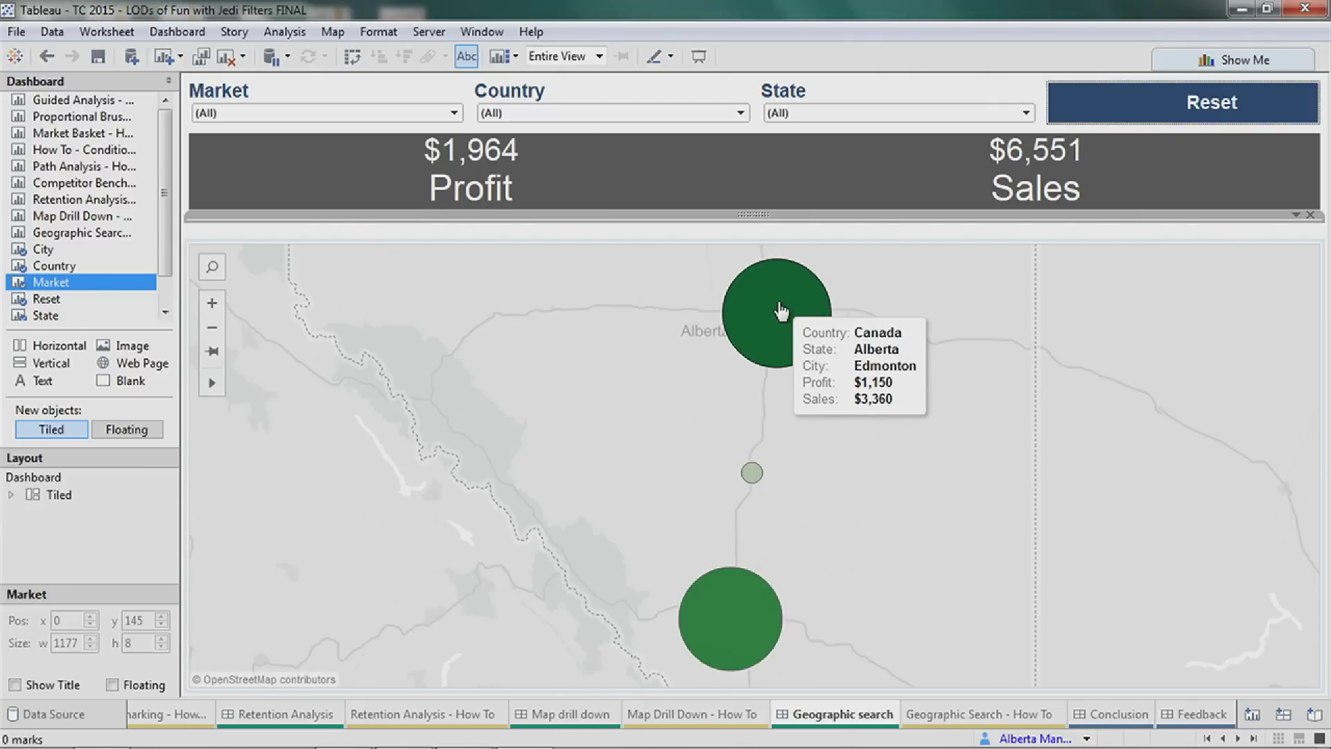
pyautogui.click(1010, 403)
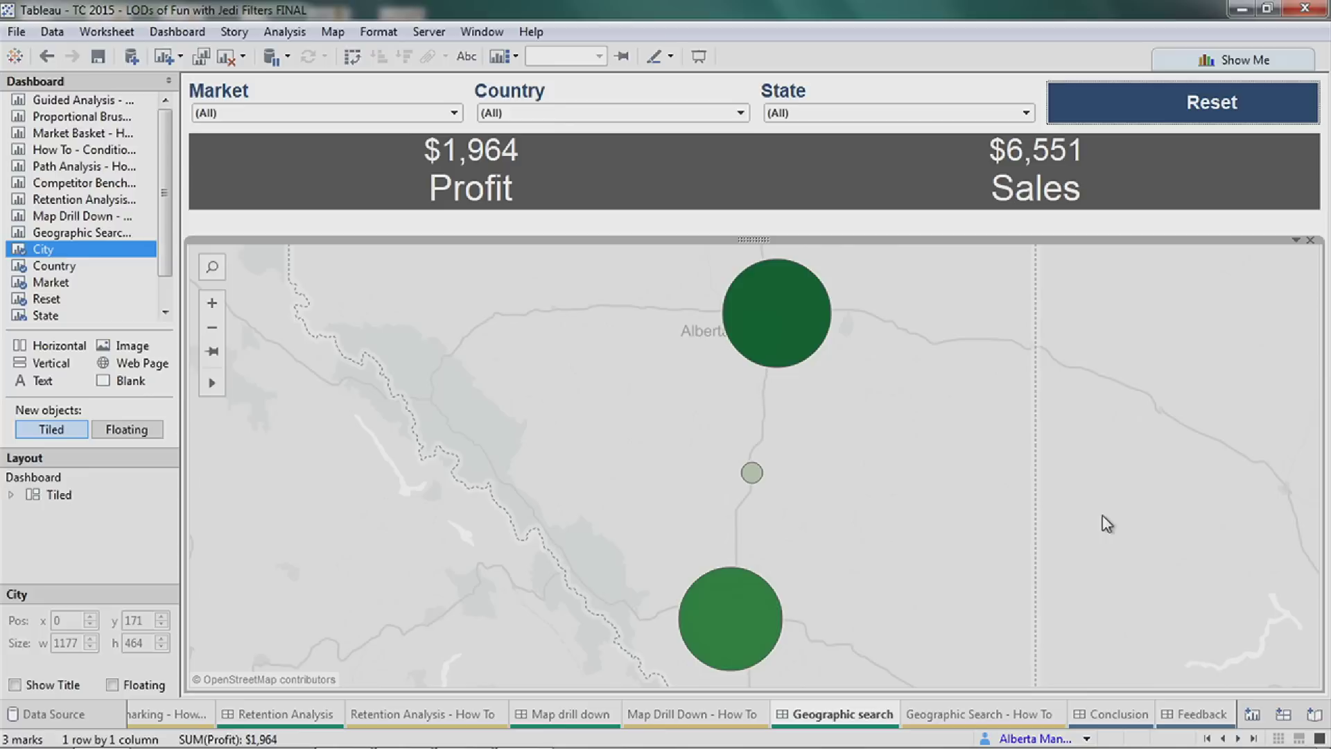
# Open the Conclusion dashboard and play the animation of the Imagination versus Knowledge curve.
pyautogui.click(1103, 720)
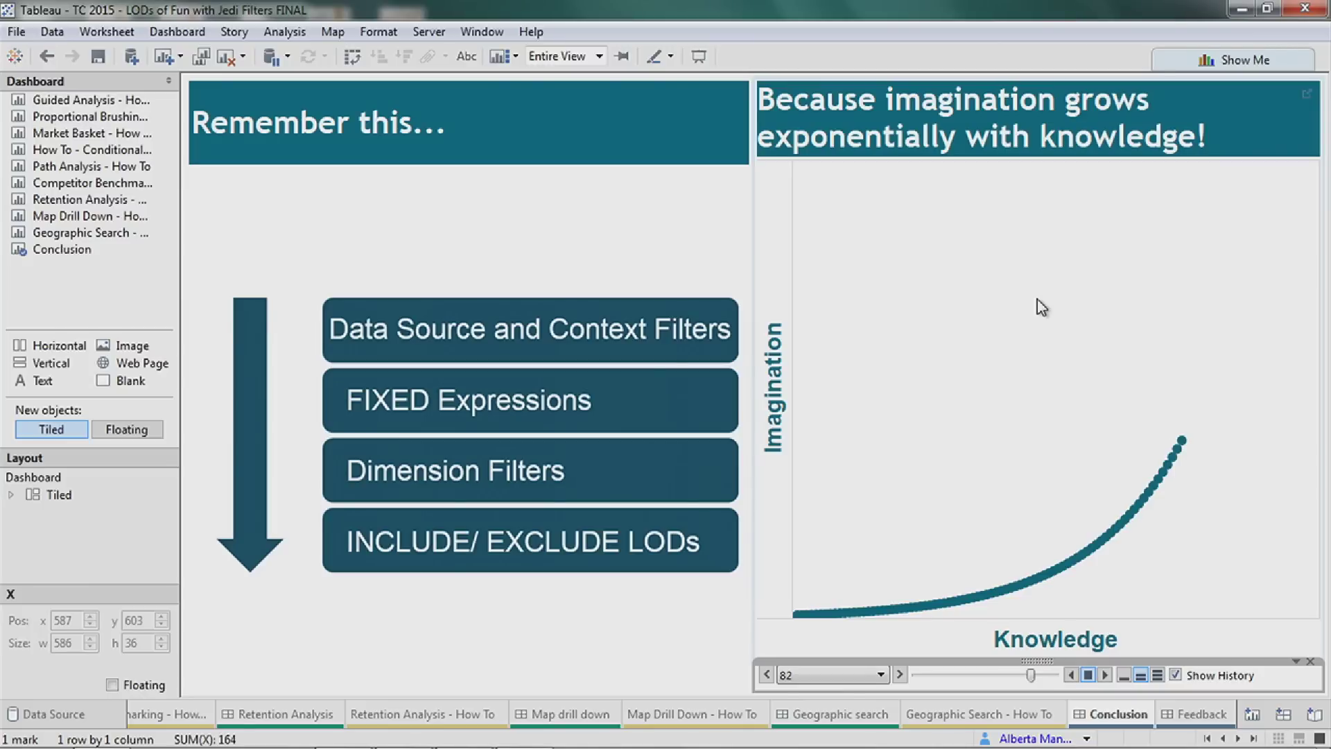
pyautogui.click(1104, 675)
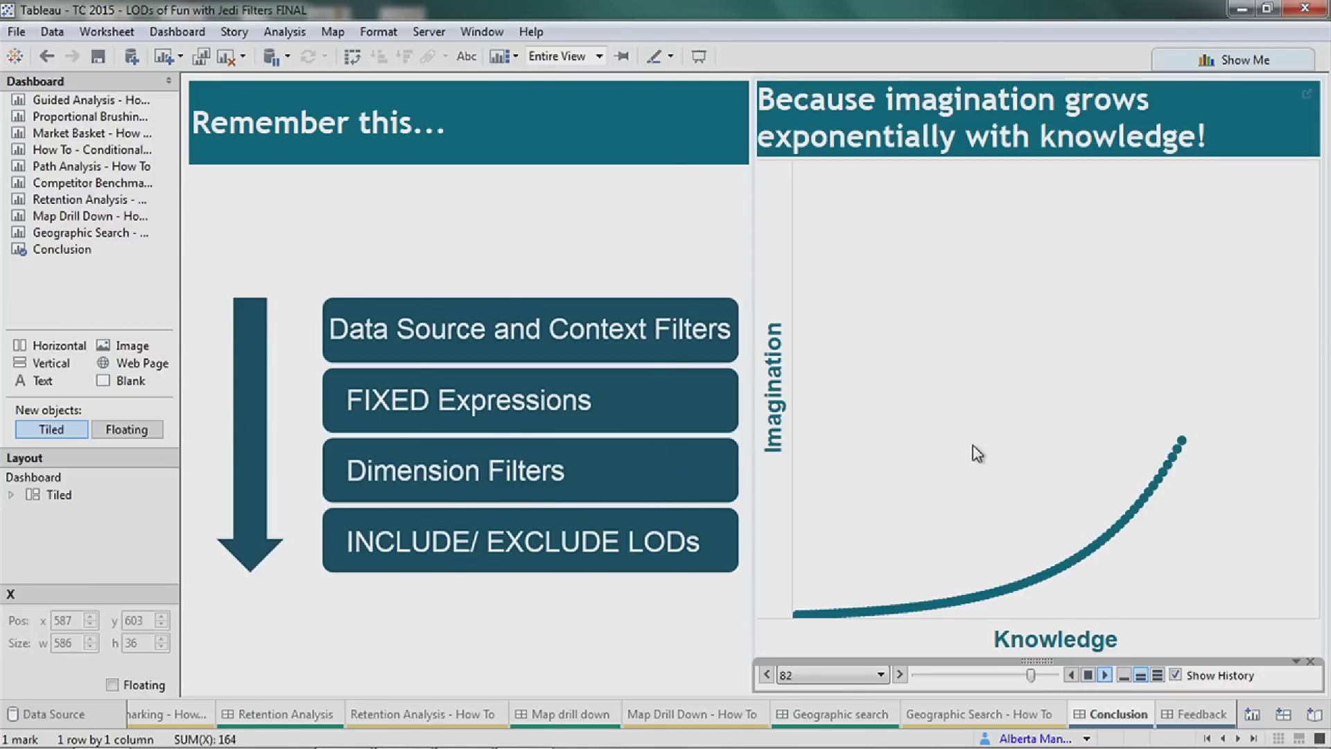
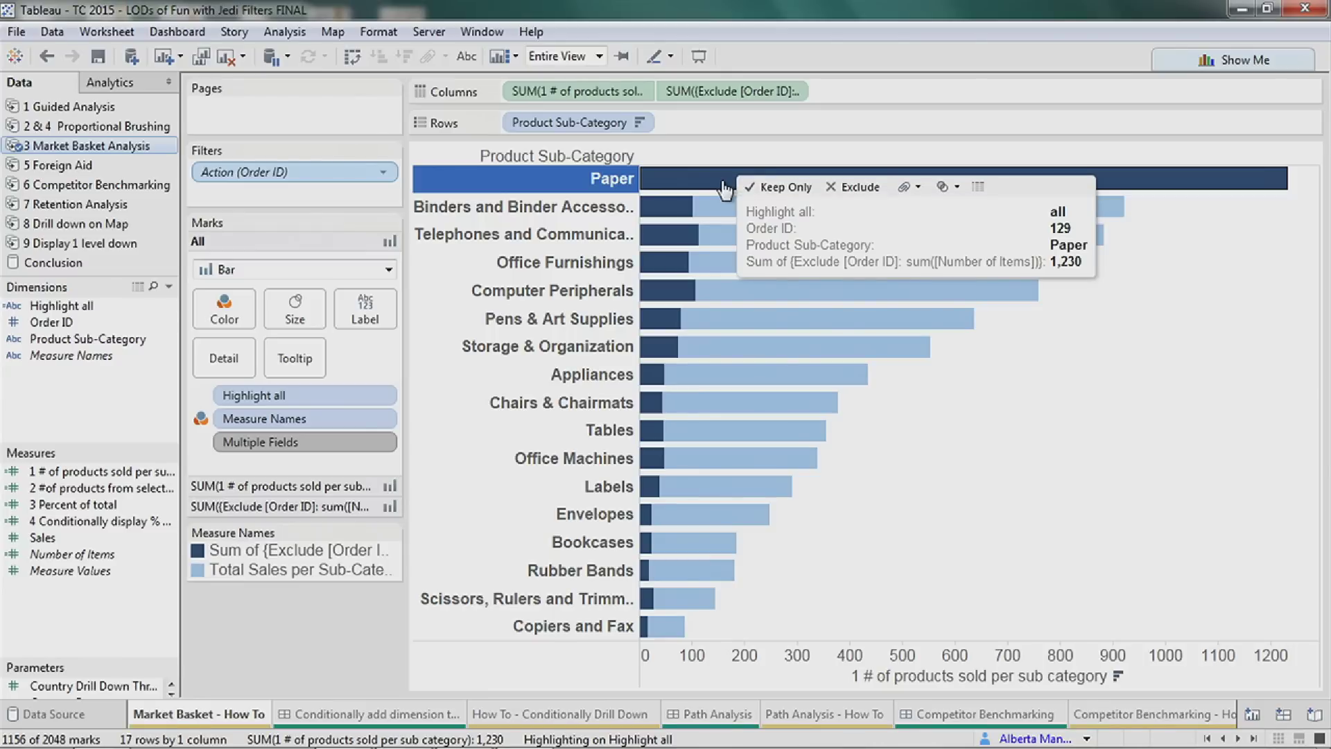
# On the Market Basket - How To sheet, reduce the Exclude expression in Columns to sum([Number of Items]).
pyautogui.moveTo(661, 221)
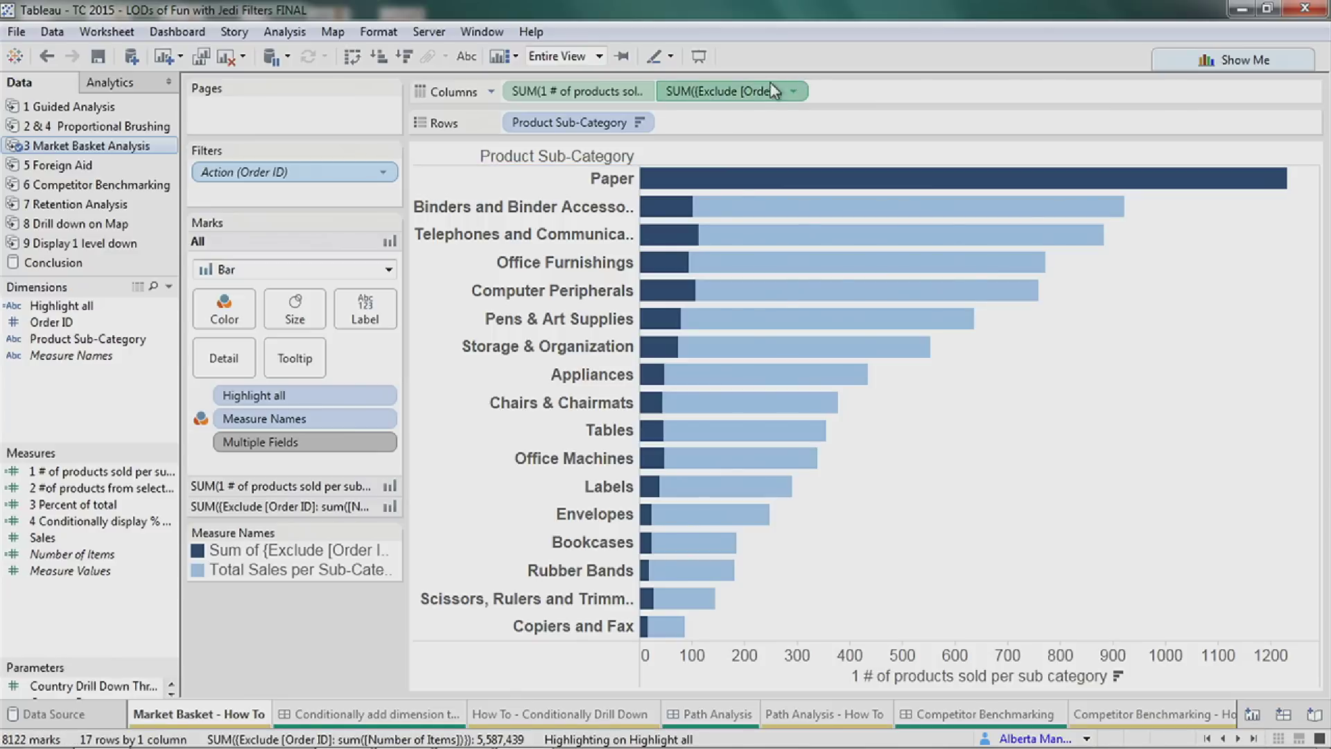
pyautogui.doubleClick(724, 91)
pyautogui.moveTo(750, 90); pyautogui.dragTo(564, 64)
pyautogui.press('BackSpace')
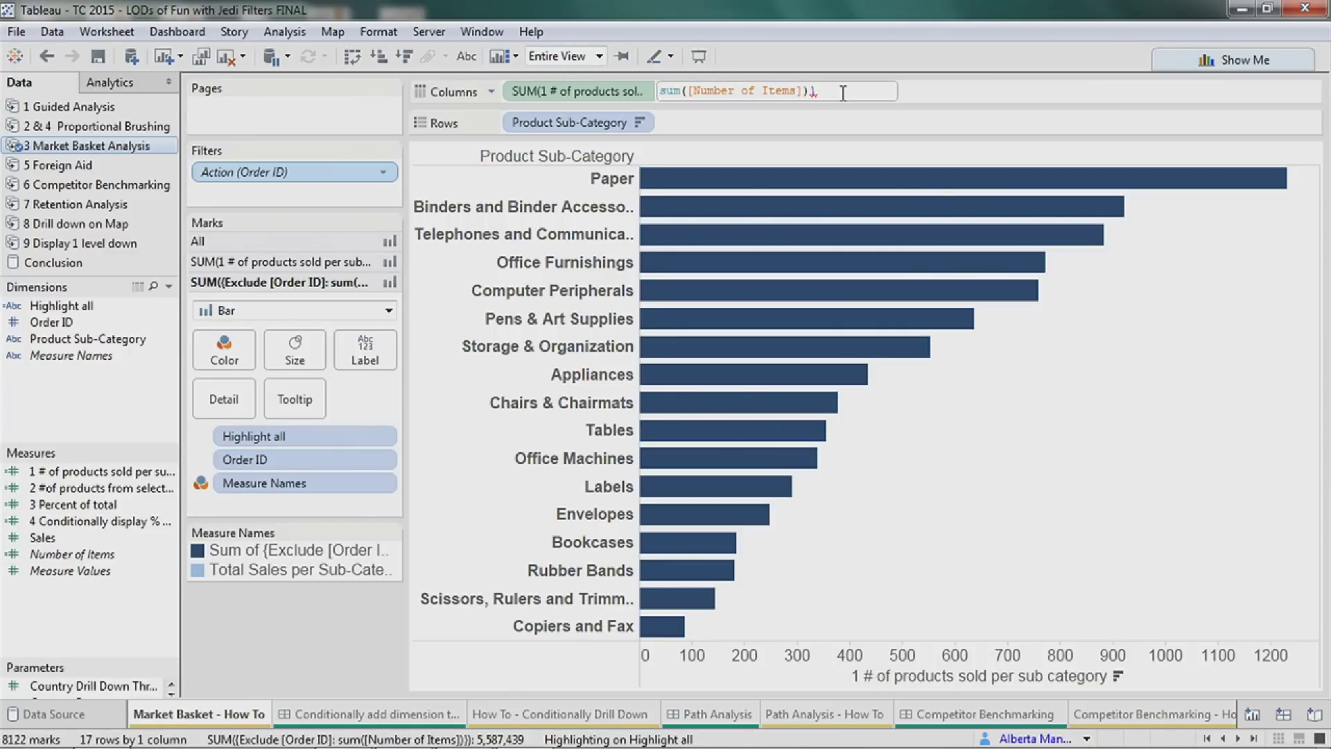
pyautogui.press('BackSpace')
pyautogui.press('Return')
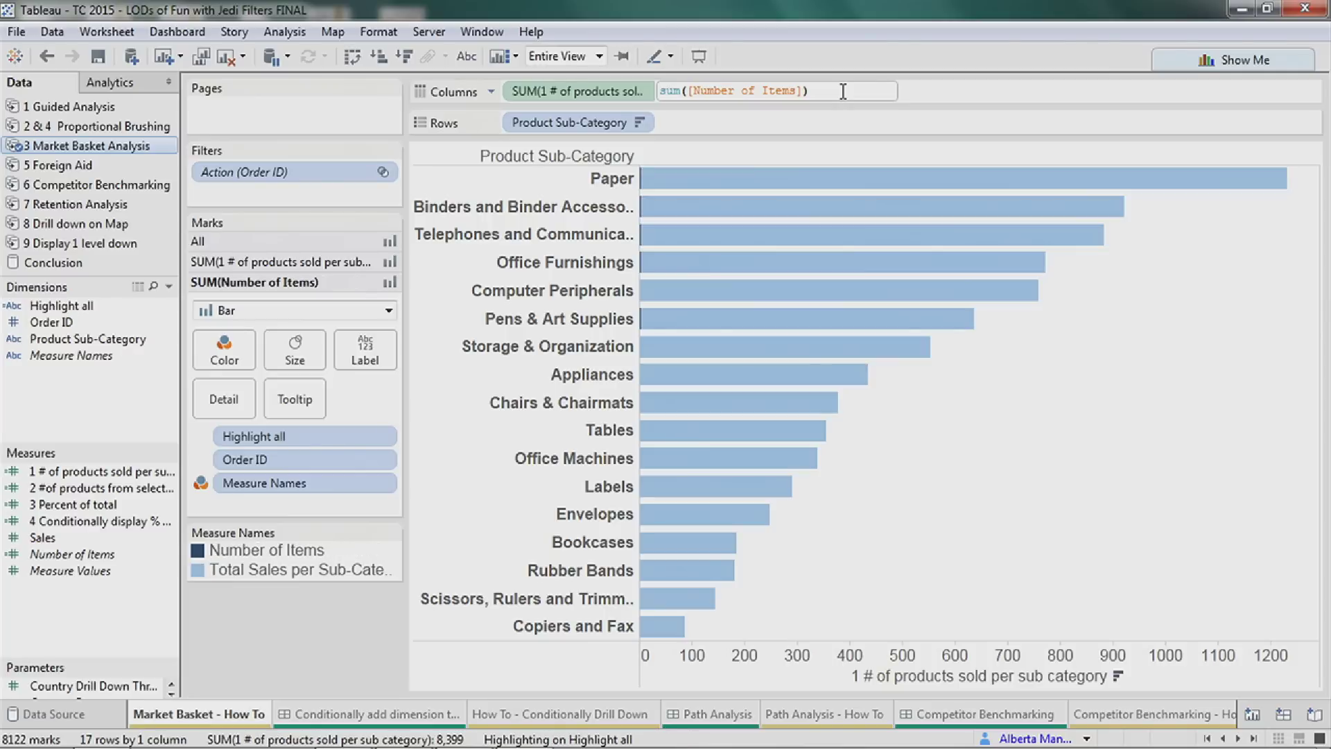
# Turn on mark stacking for the Number of Items bars.
pyautogui.click(280, 31)
pyautogui.moveTo(311, 99)
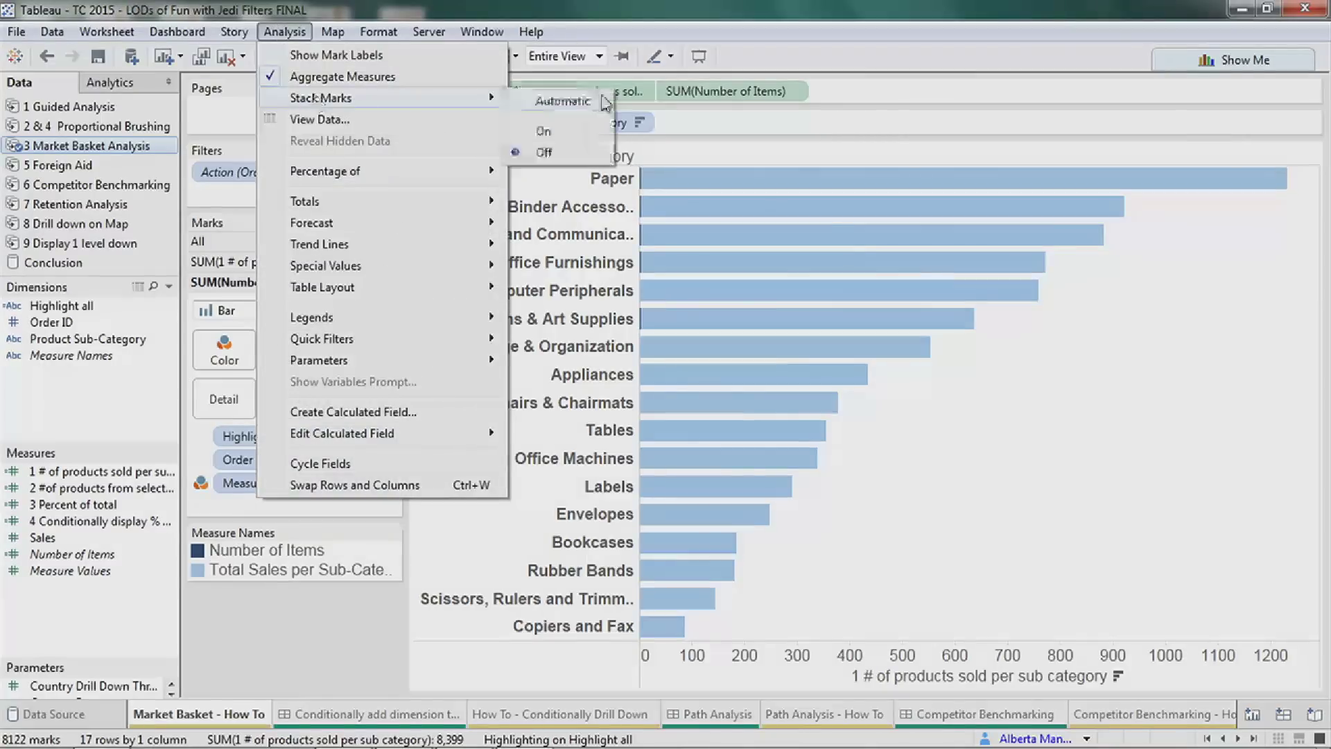
pyautogui.click(581, 129)
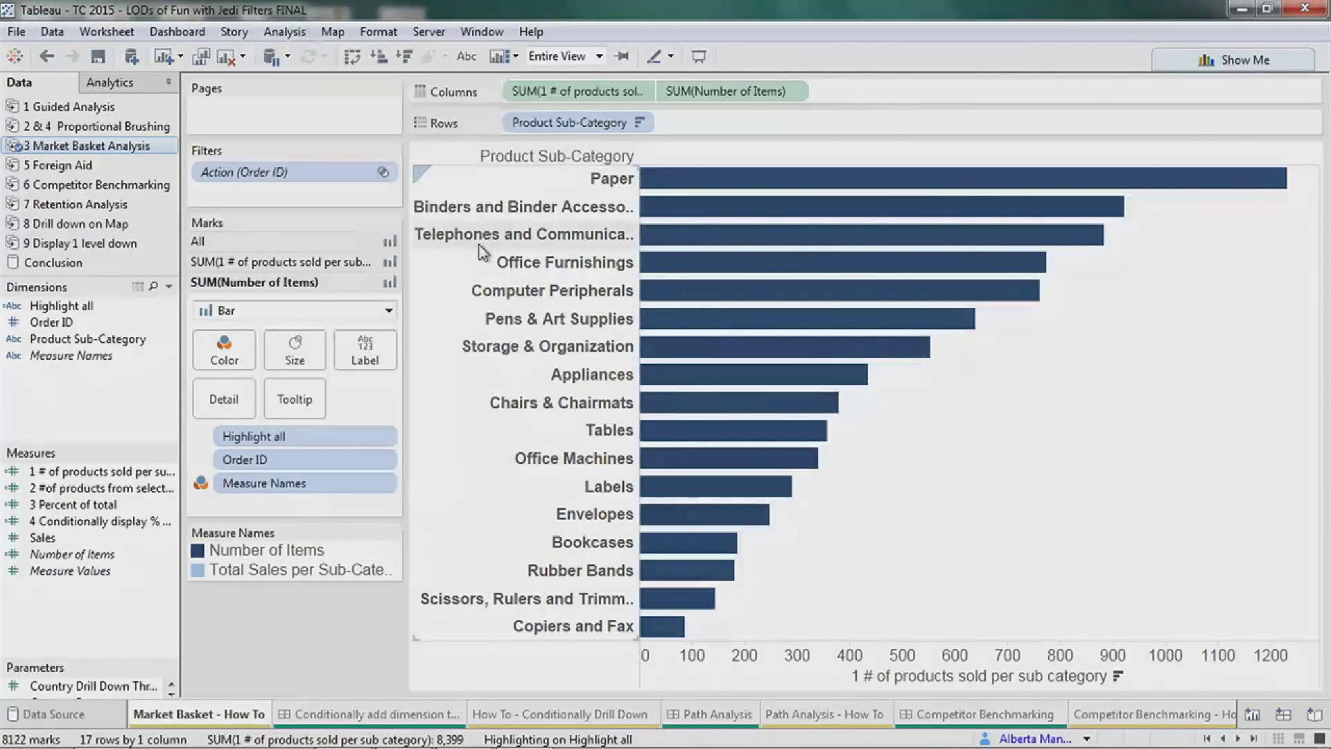
# Test the Order ID filter action with Paper plus Binders and Binder Accessories, Office Furnishings, and Computer Peripherals, clearing the selection at the end.
pyautogui.click(467, 186)
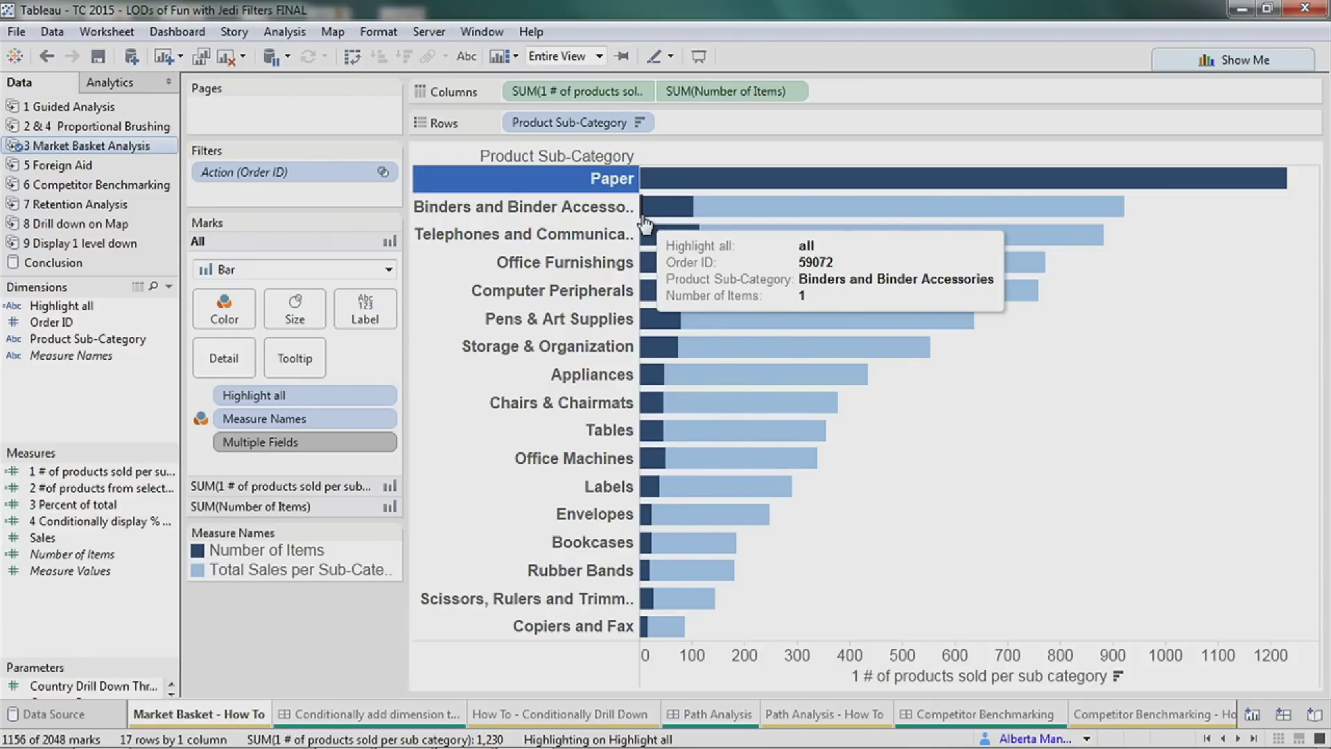
pyautogui.keyDown('ctrl'); pyautogui.click(529, 211); pyautogui.keyUp('ctrl')
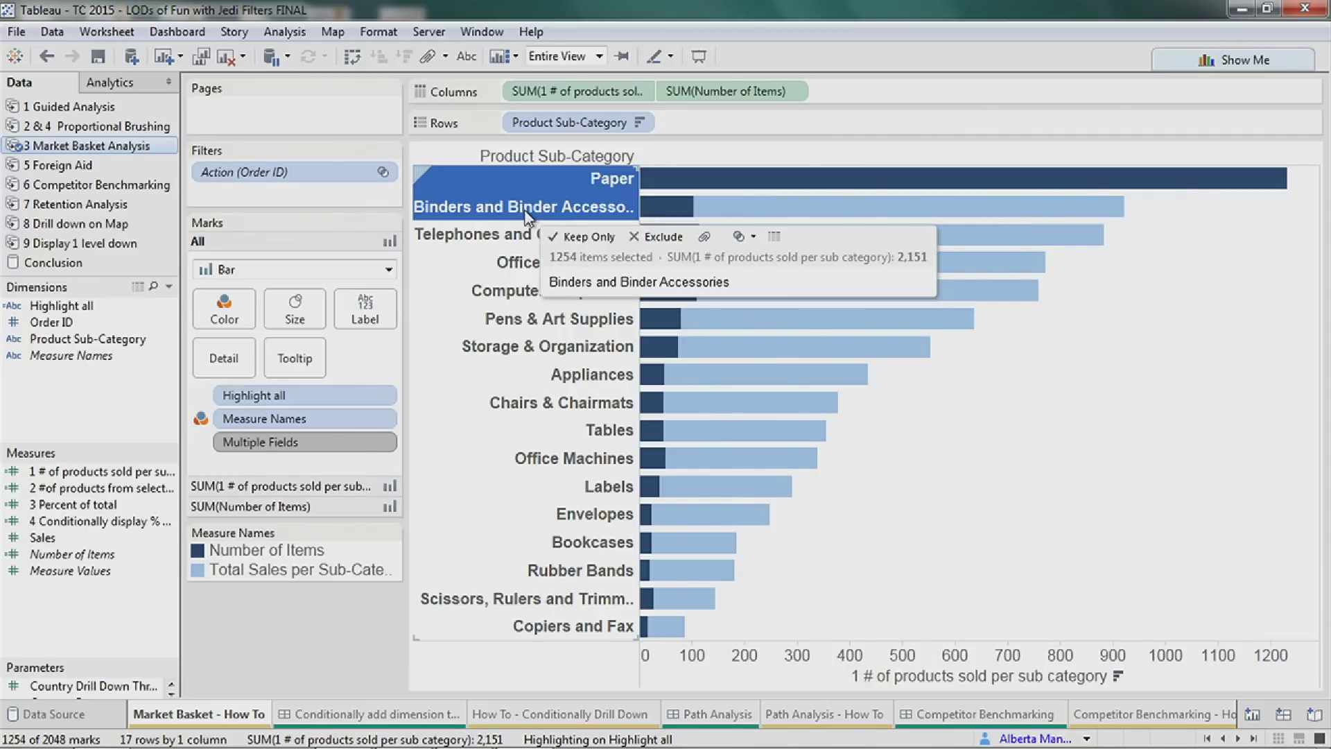
pyautogui.click(933, 404)
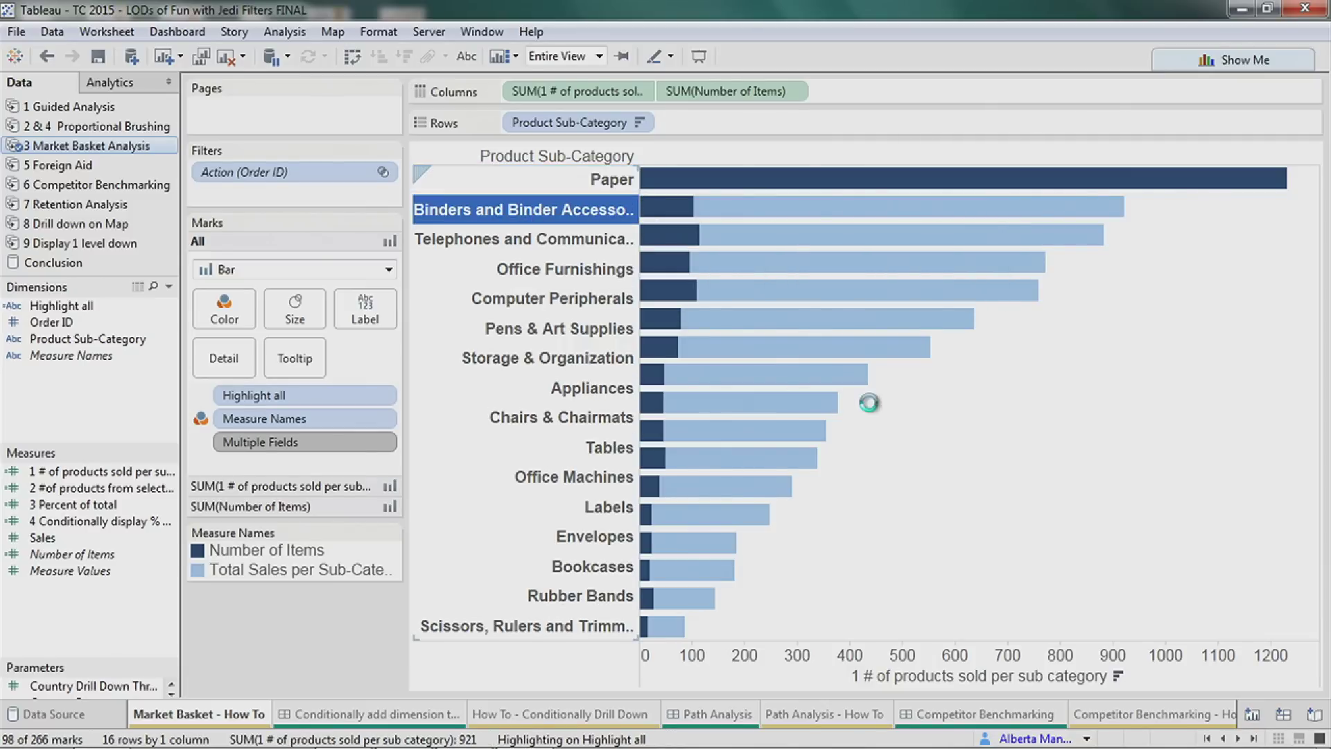
pyautogui.click(530, 263)
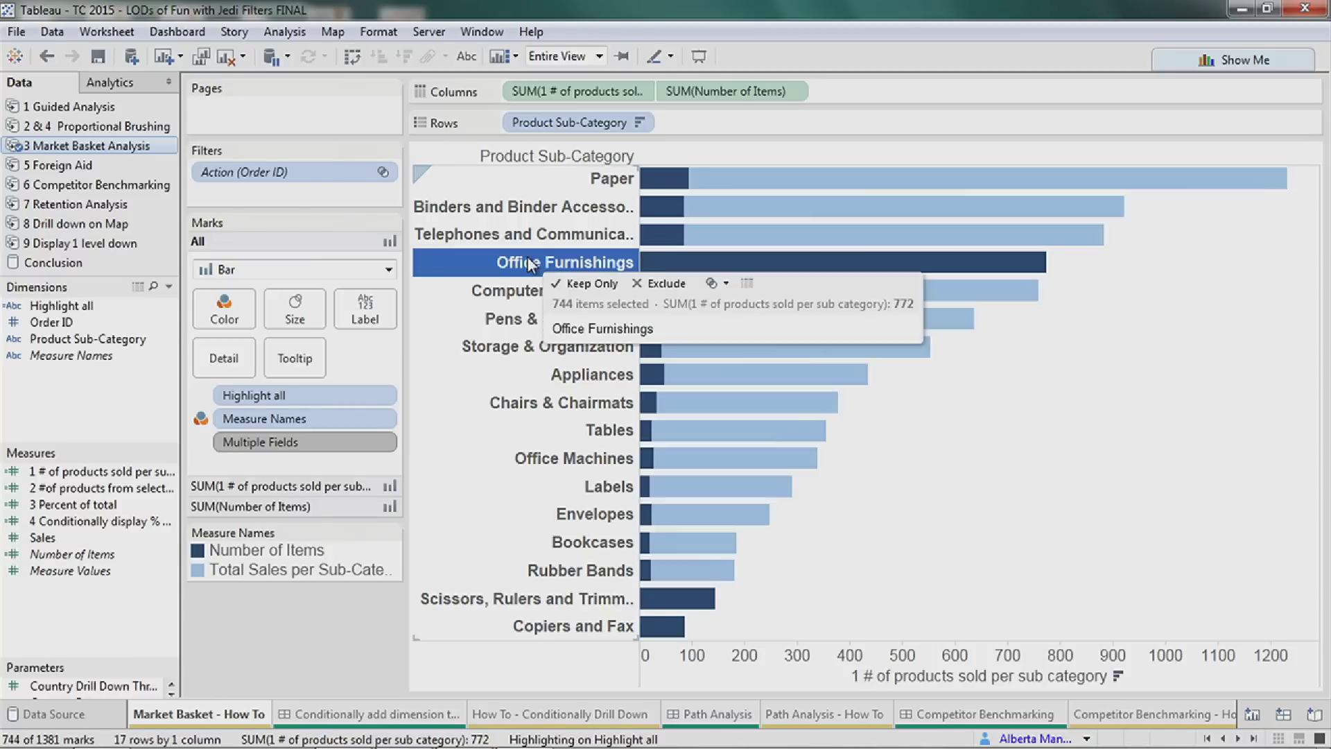
pyautogui.click(512, 302)
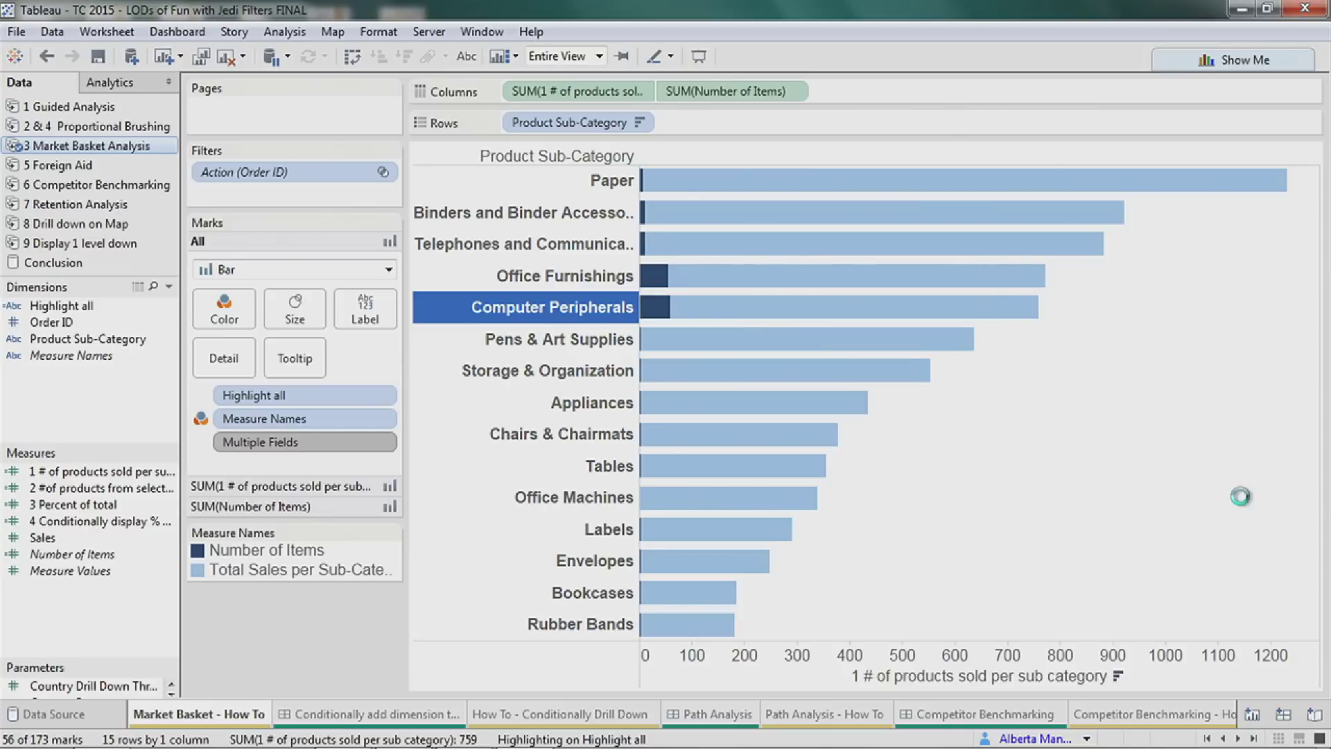
pyautogui.click(1173, 487)
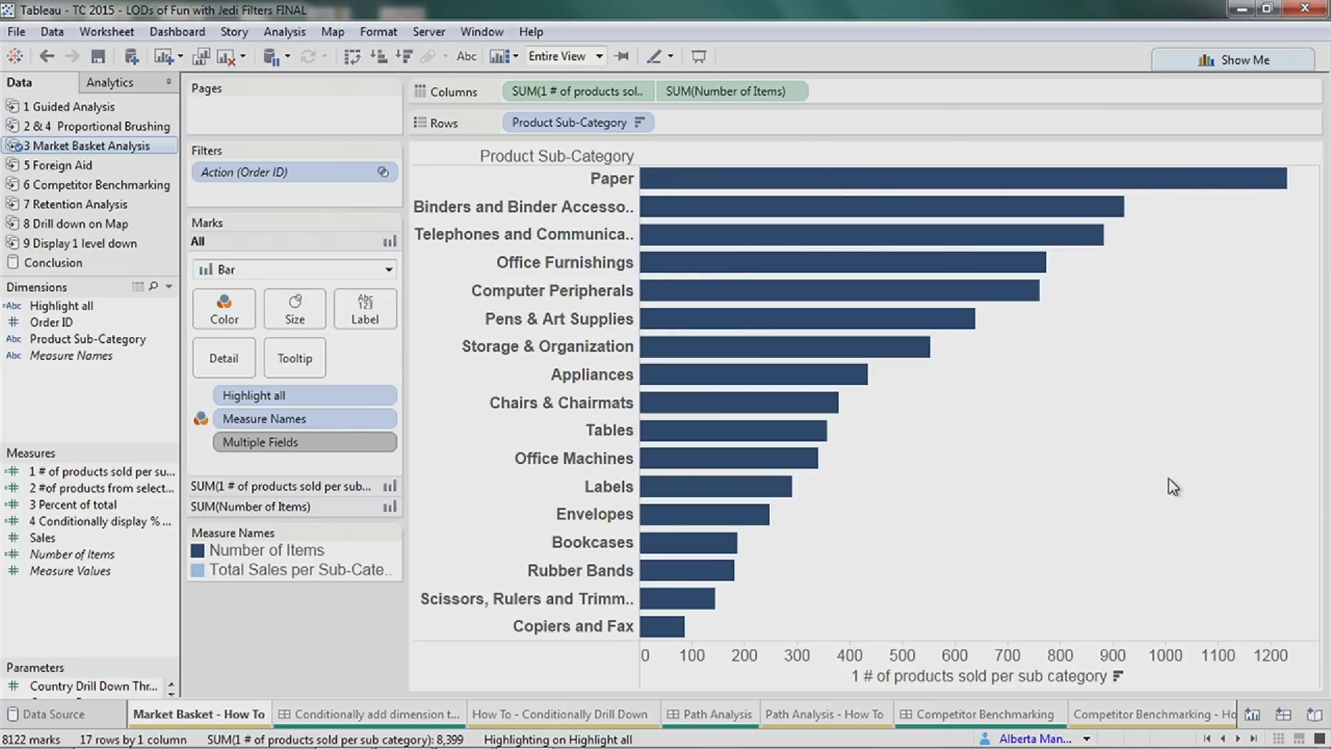